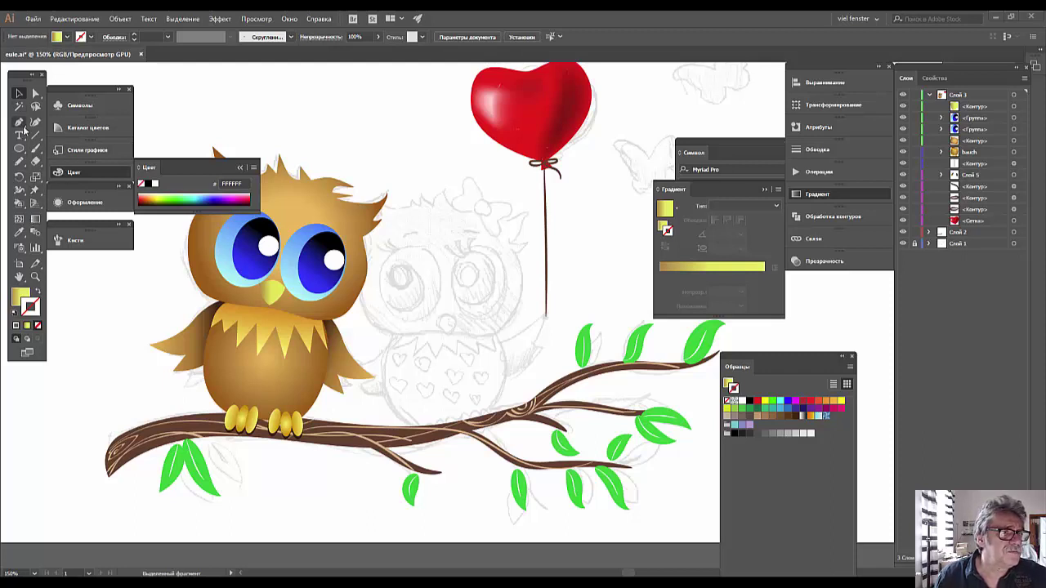
- Trace the sketched owl's chin, right side and zigzag head tufts with the Pen tool, with default colours
{"action": "left_click", "coordinate": [20, 122]}
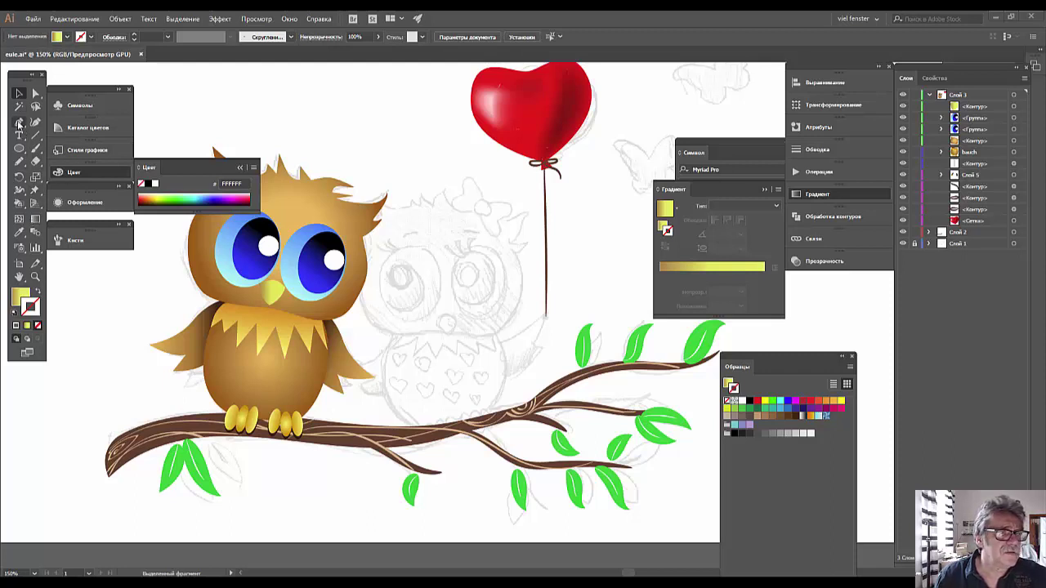
{"action": "left_click", "coordinate": [439, 333]}
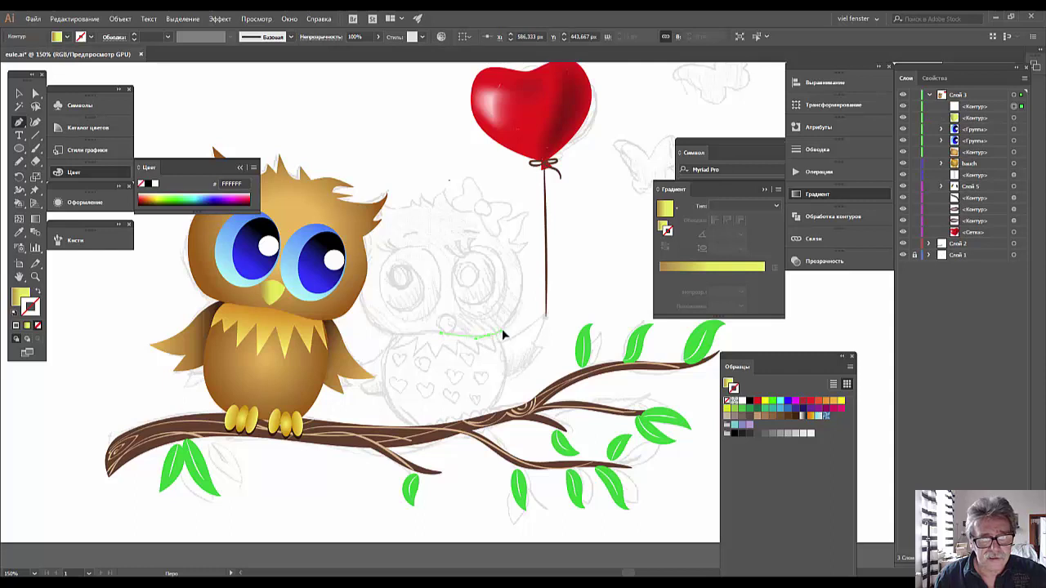
{"action": "mouse_move", "coordinate": [501, 331]}
{"action": "left_mouse_down"}
{"action": "mouse_move", "coordinate": [524, 292]}
{"action": "mouse_move", "coordinate": [517, 250]}
{"action": "mouse_move", "coordinate": [529, 240]}
{"action": "left_mouse_up"}
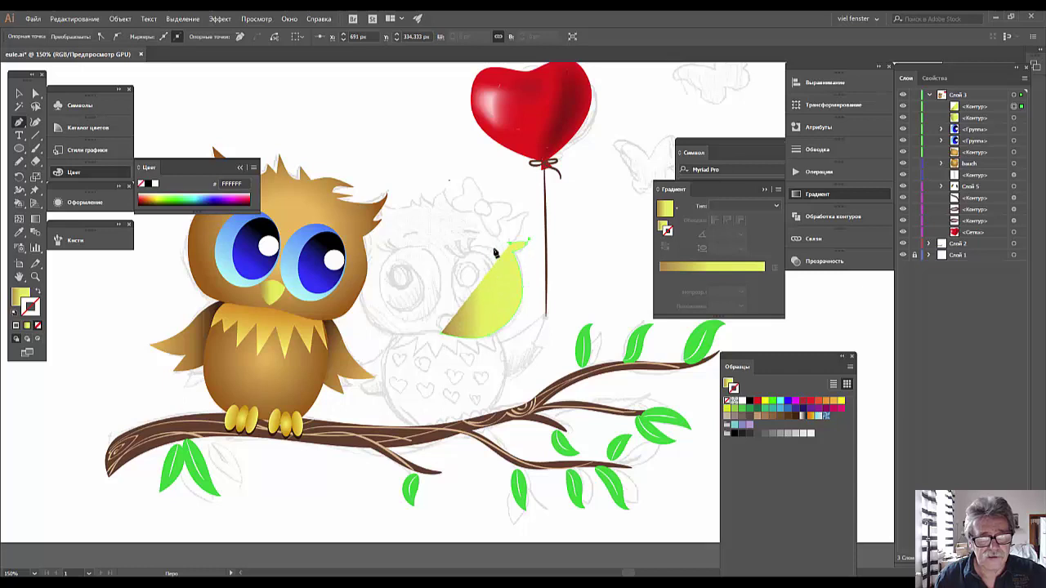
{"action": "left_click", "coordinate": [14, 316]}
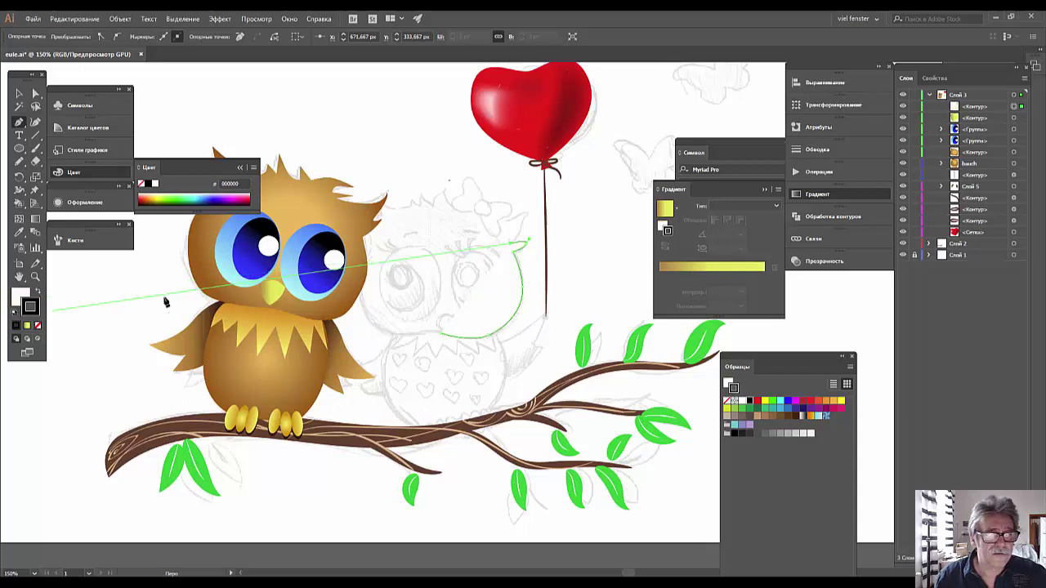
{"action": "left_click", "coordinate": [527, 214]}
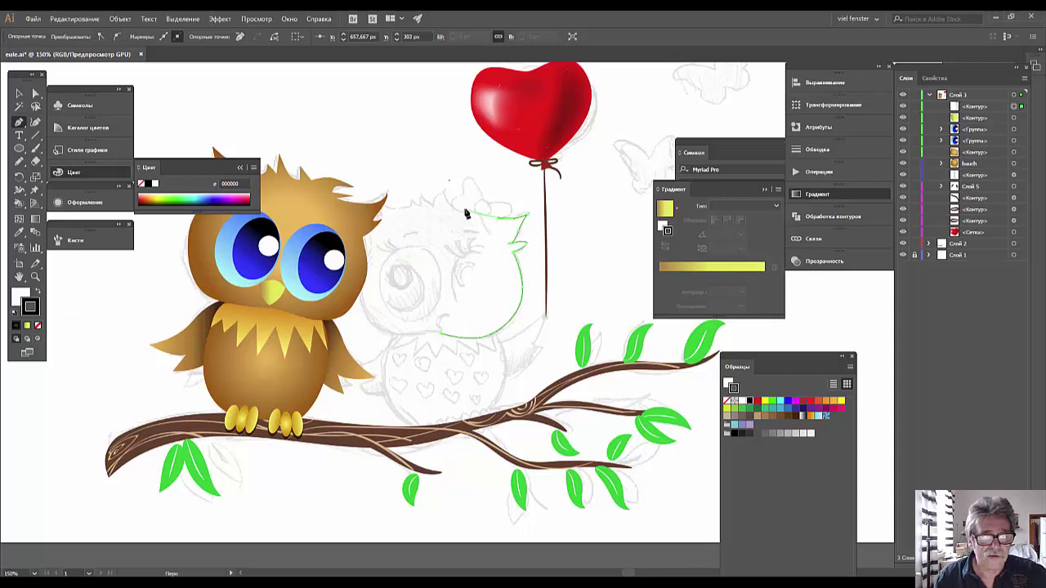
{"action": "left_click_drag", "start_coordinate": [444, 198], "coordinate": [438, 202]}
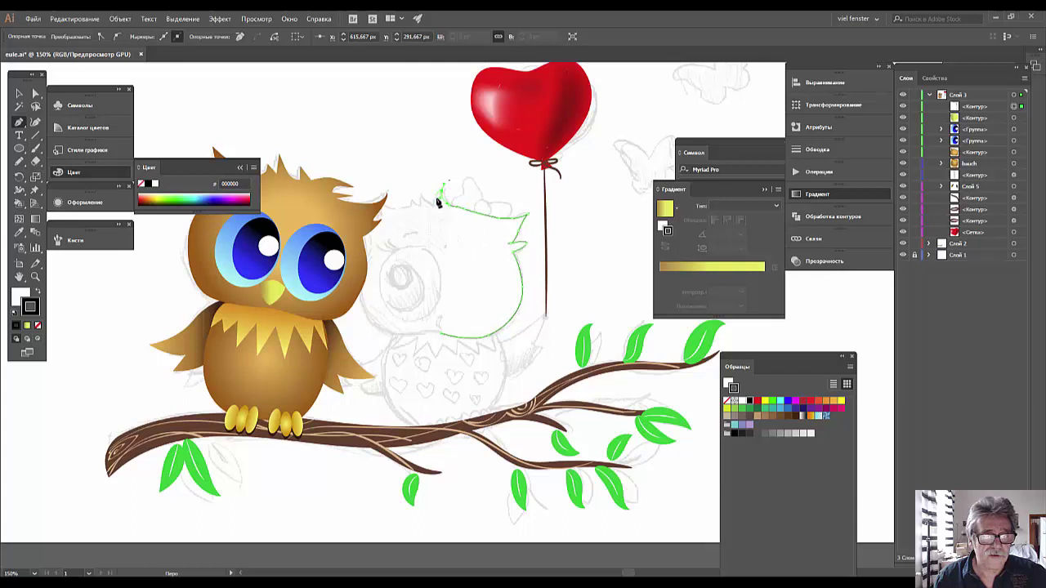
{"action": "left_click", "coordinate": [422, 198], "text": "ctrl"}
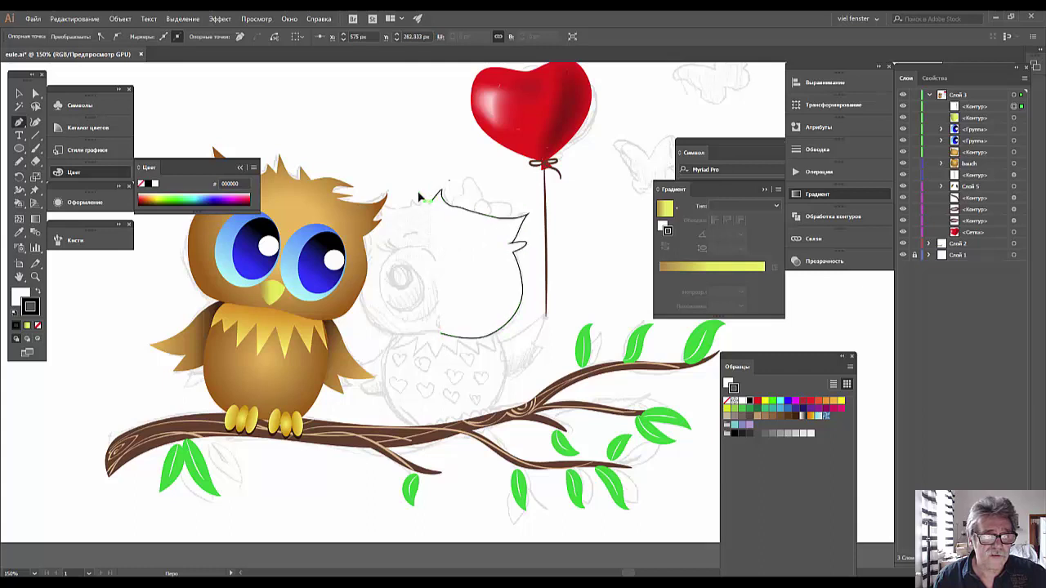
{"action": "left_click", "coordinate": [417, 196]}
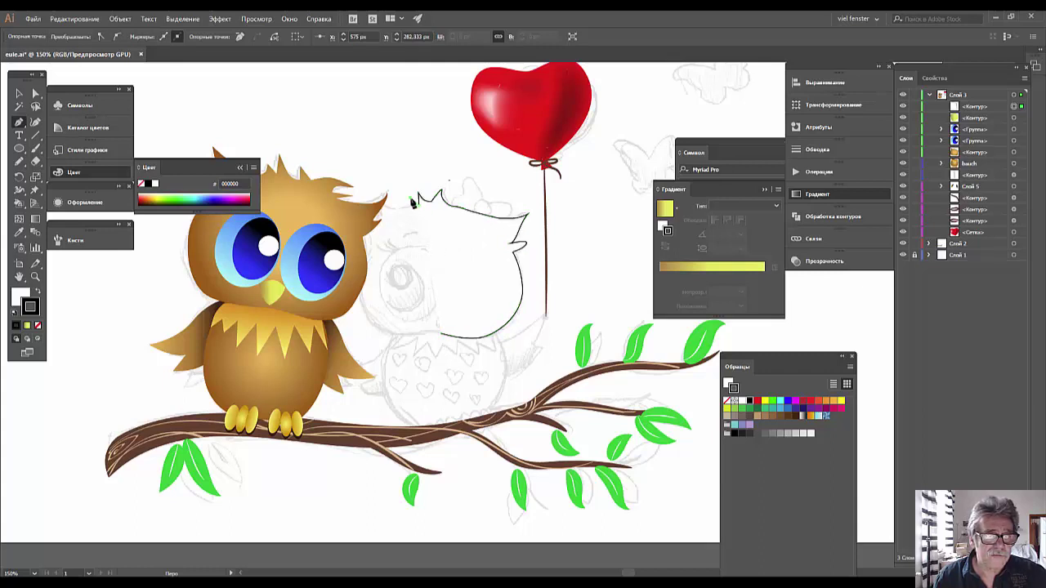
{"action": "left_click", "coordinate": [399, 203]}
{"action": "left_click", "coordinate": [379, 208]}
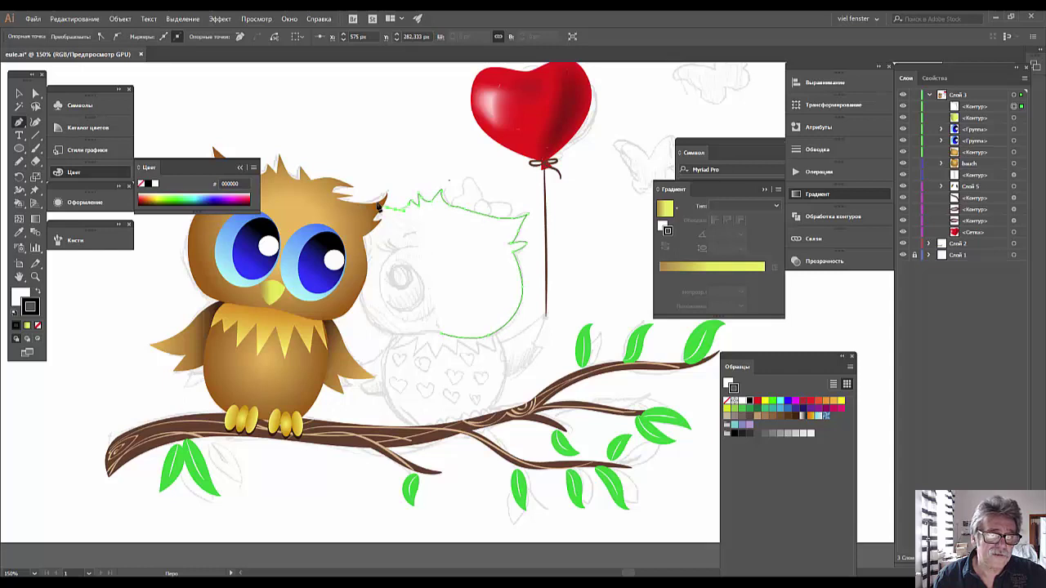
{"action": "left_click", "coordinate": [374, 197]}
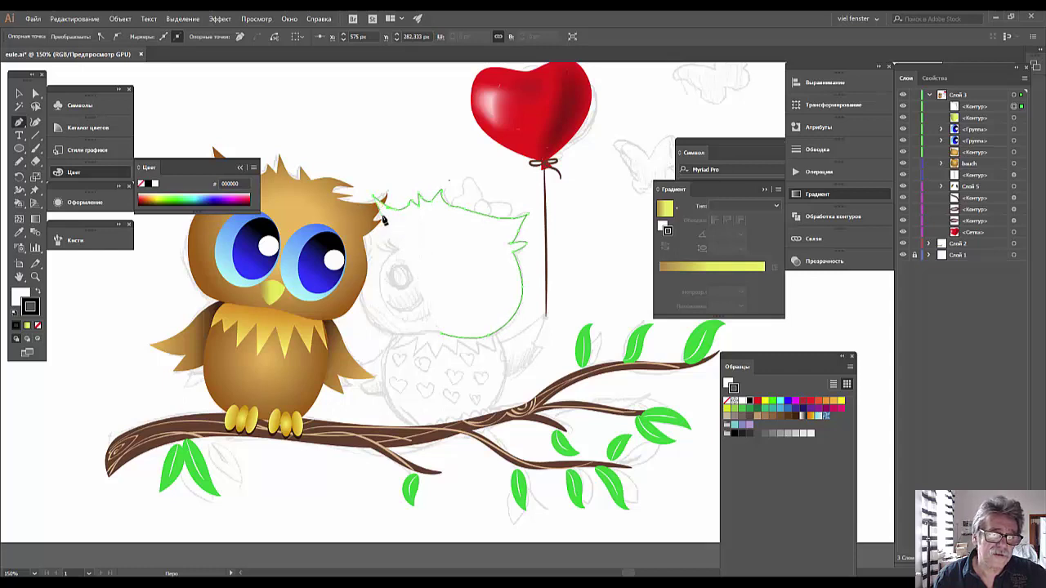
- Set the outline's fill to None and continue the path down the head's left side
{"action": "left_click", "coordinate": [18, 297]}
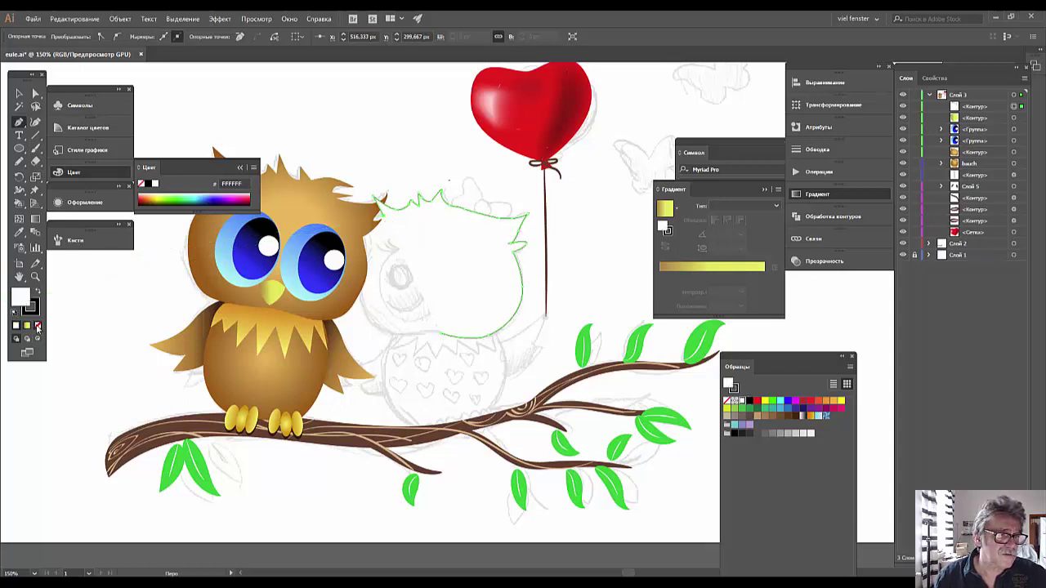
{"action": "left_click", "coordinate": [36, 326]}
{"action": "key", "text": "Escape"}
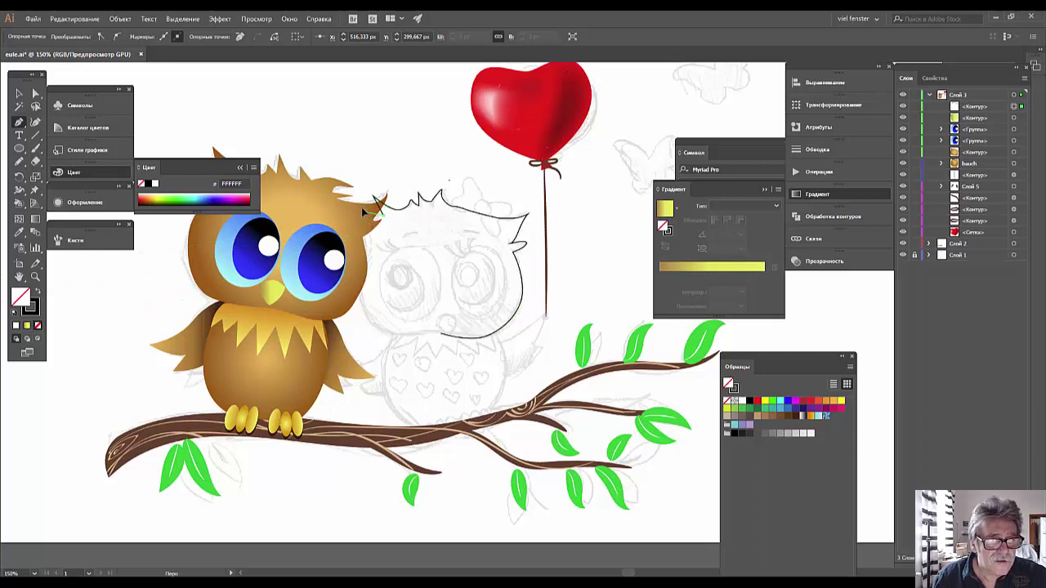
{"action": "left_click", "coordinate": [359, 206]}
{"action": "left_click", "coordinate": [357, 202]}
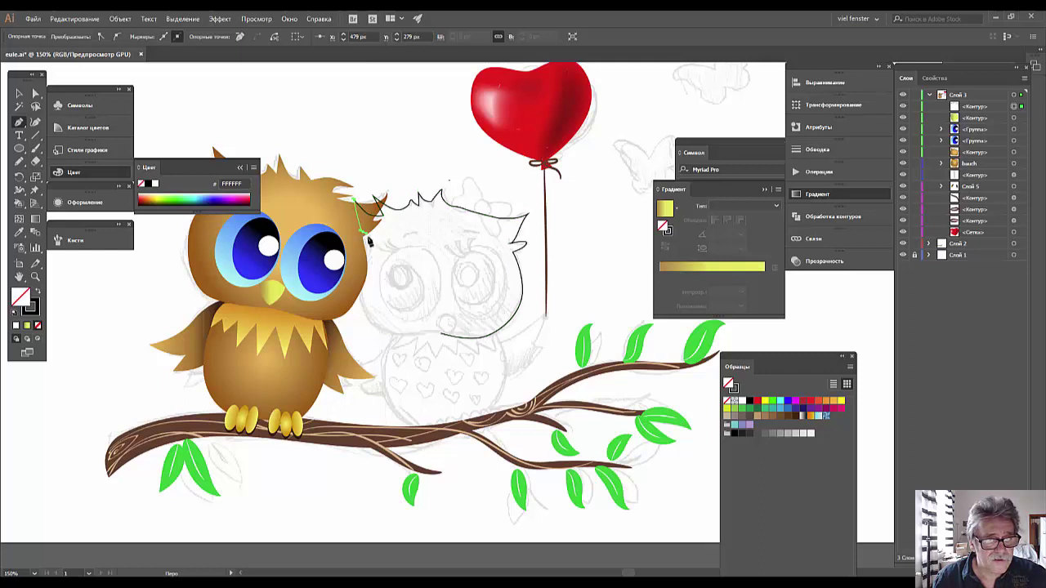
{"action": "left_click", "coordinate": [363, 240]}
{"action": "left_click", "coordinate": [352, 237]}
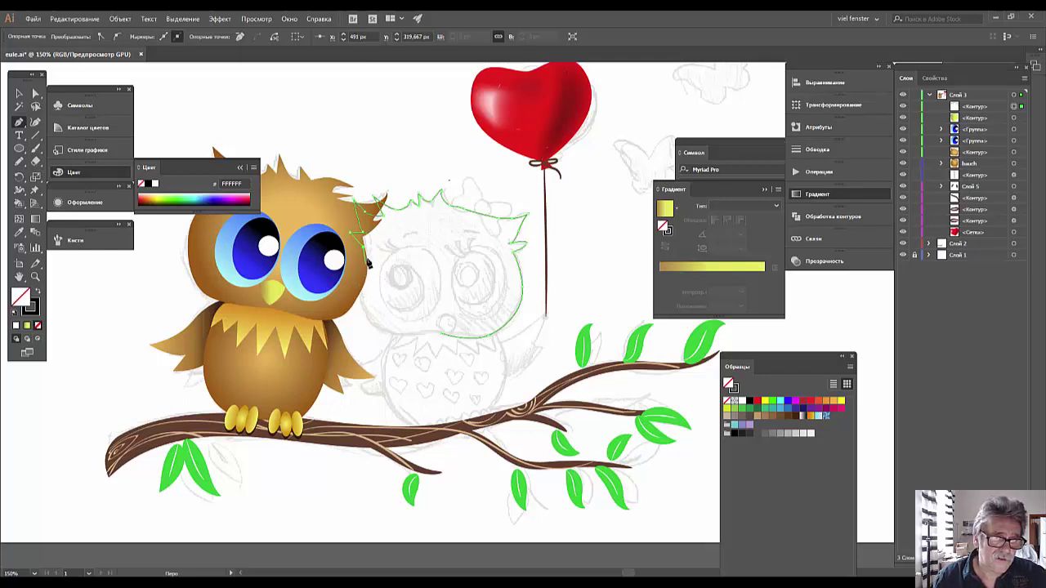
{"action": "left_click", "coordinate": [368, 263]}
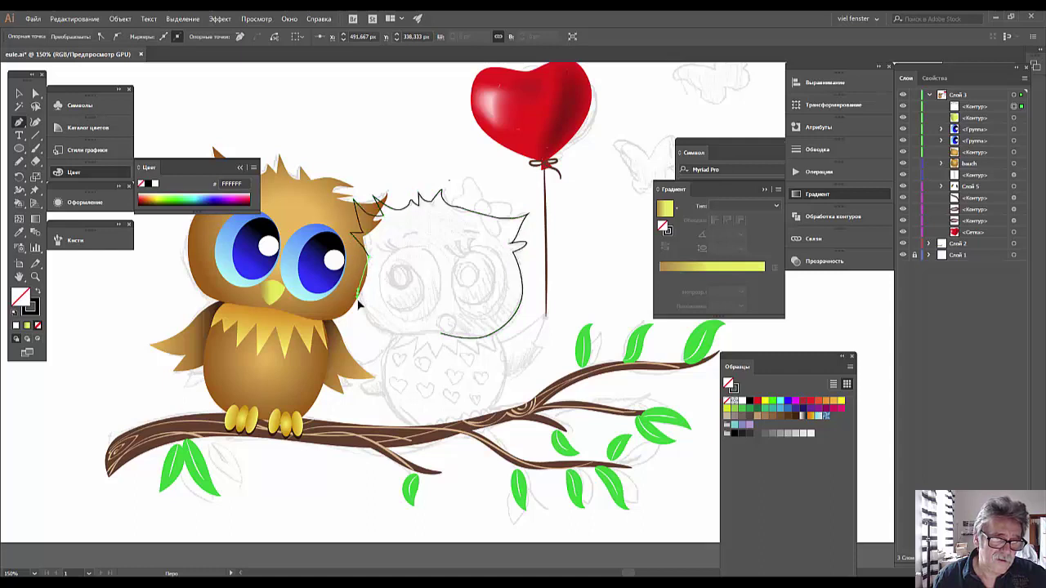
{"action": "left_click", "coordinate": [384, 333]}
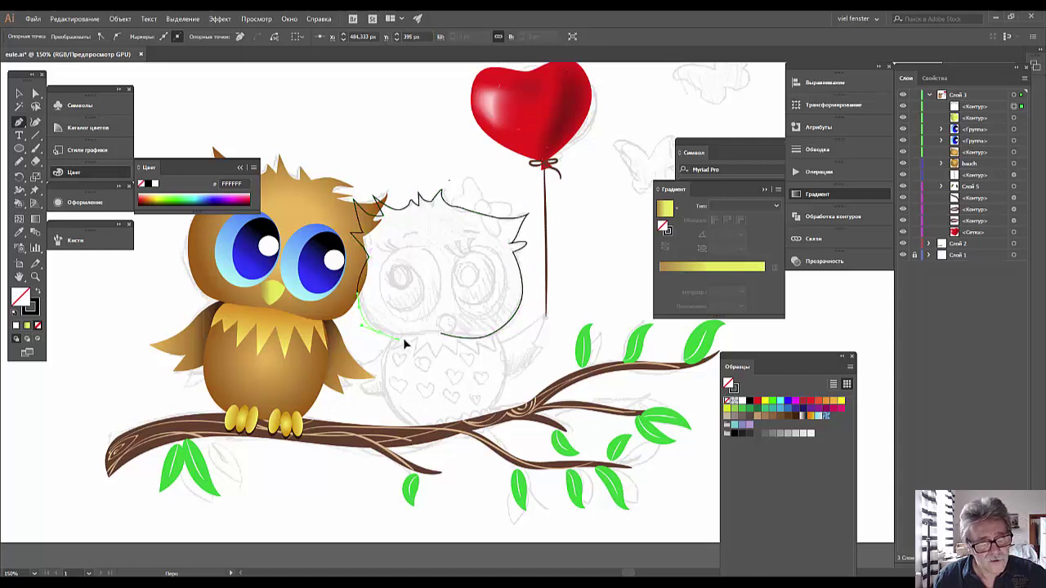
- Close the head outline at the chin, refine its lower-left anchors, and show its Properties
{"action": "left_click", "coordinate": [443, 339]}
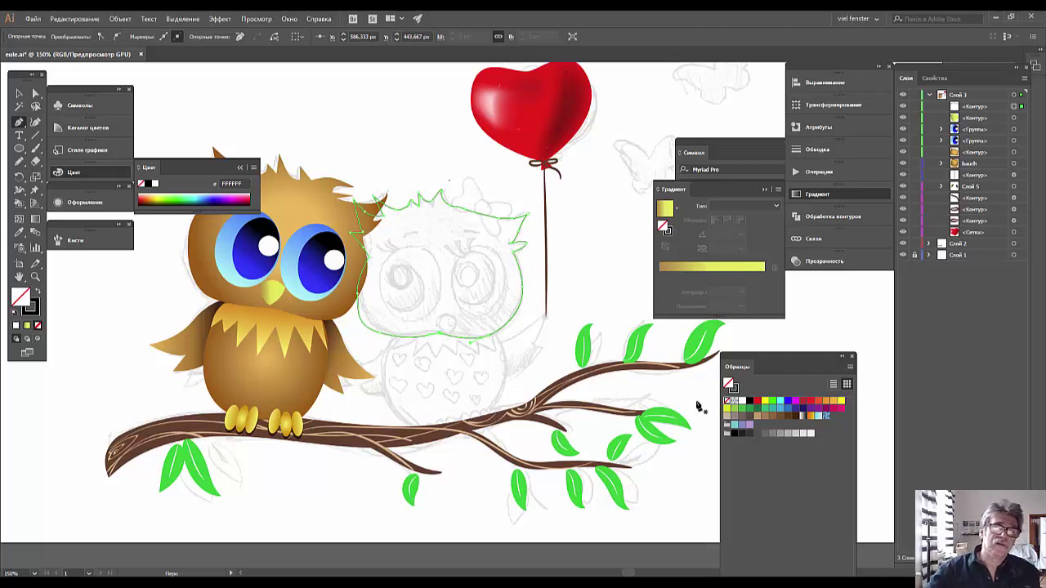
{"action": "left_click", "coordinate": [361, 319]}
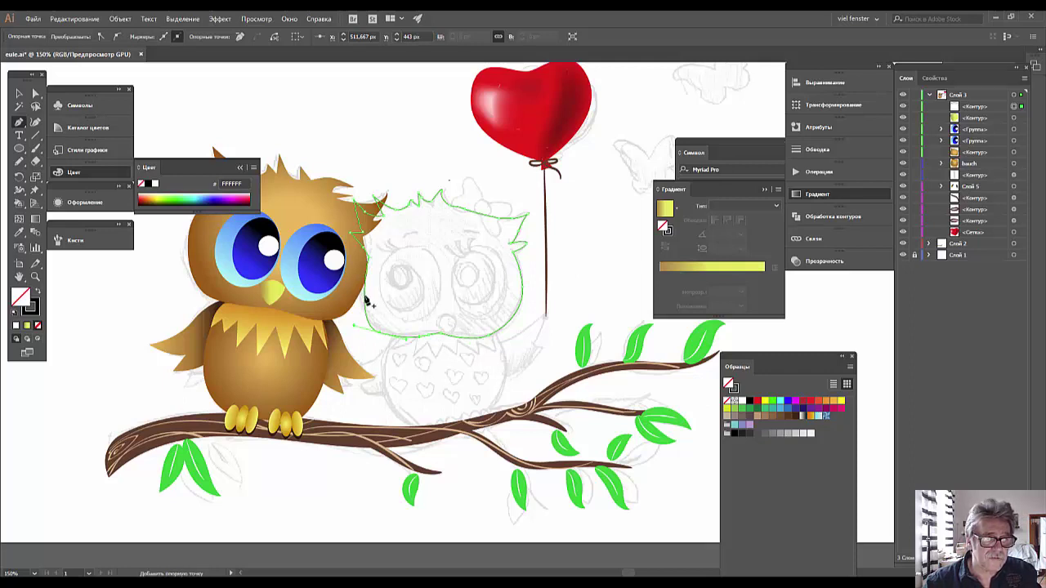
{"action": "left_click", "coordinate": [367, 301]}
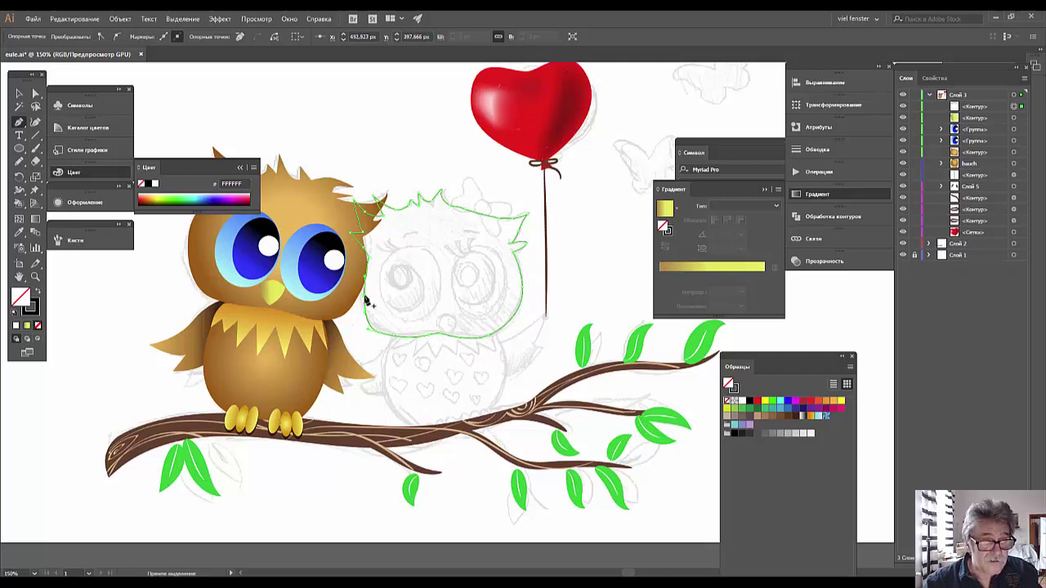
{"action": "left_click", "coordinate": [366, 301], "text": "ctrl"}
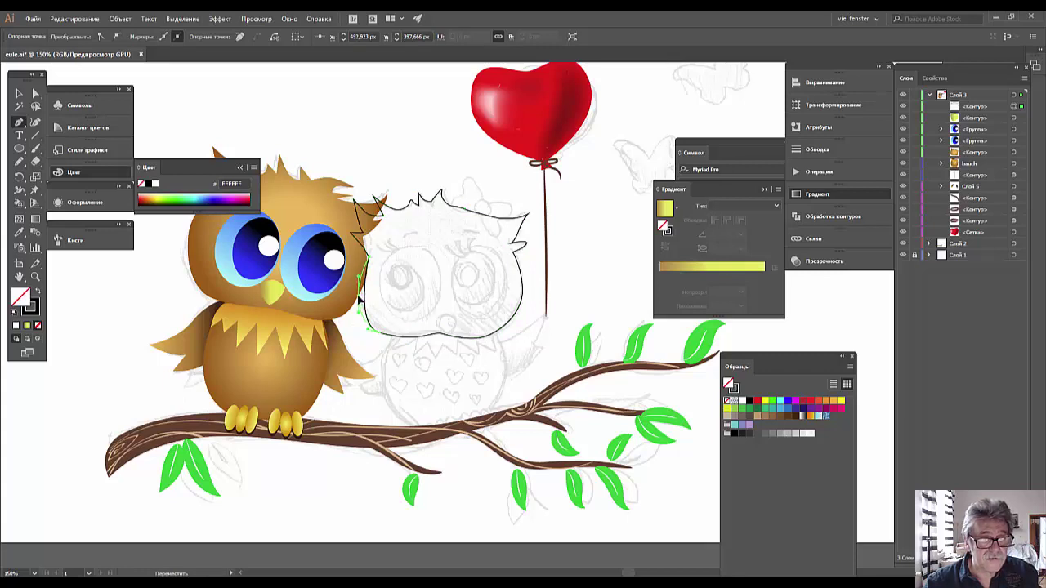
{"action": "left_click", "coordinate": [359, 301]}
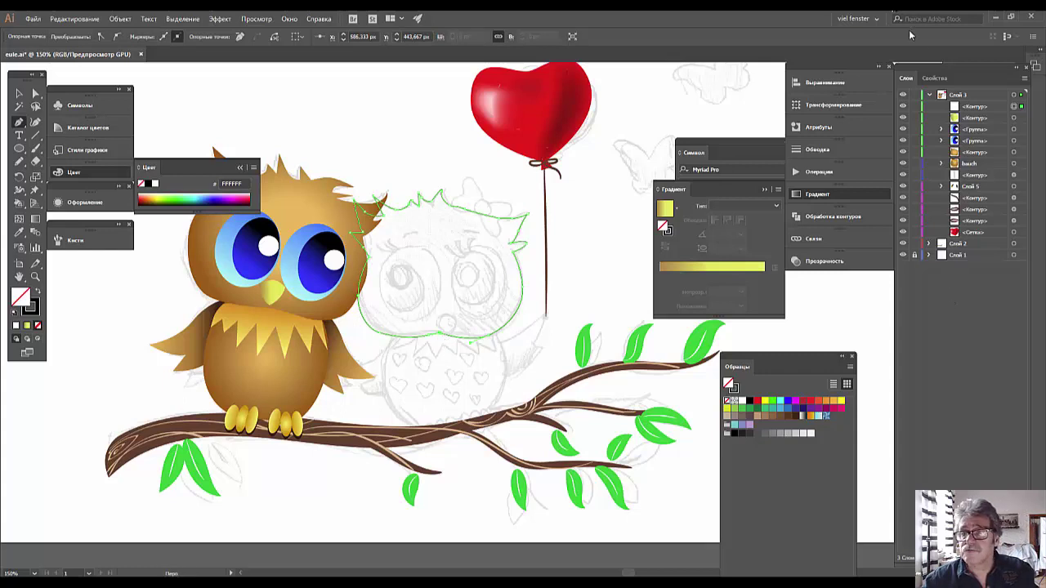
{"action": "left_click", "coordinate": [935, 77]}
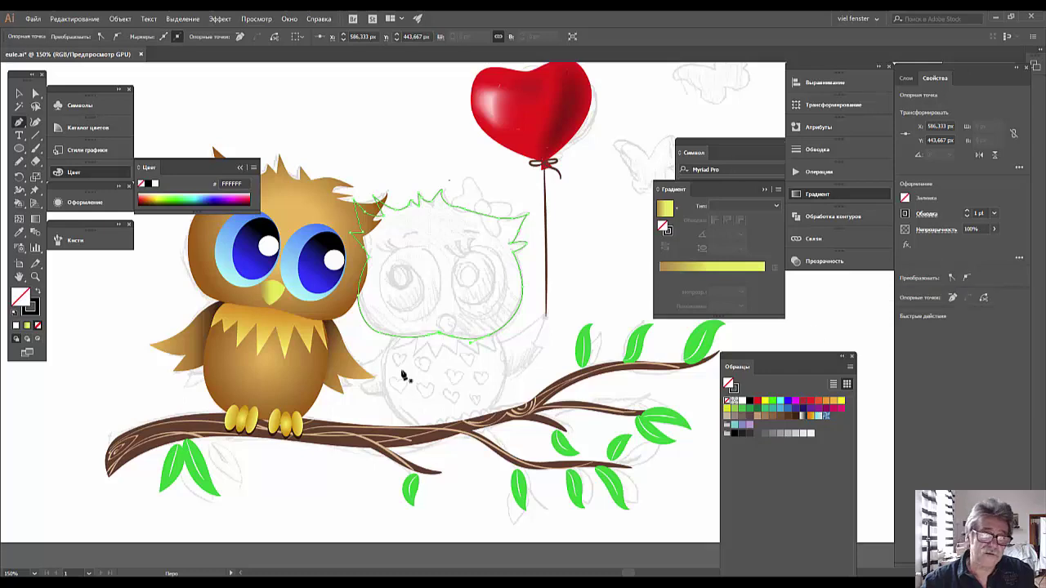
- Smooth the chin anchor of the head outline into a curve, then deselect and zoom back out
{"action": "key", "text": "ctrl+plus"}
{"action": "key", "text": "ctrl+plus"}
{"action": "key", "text": "ctrl+plus"}
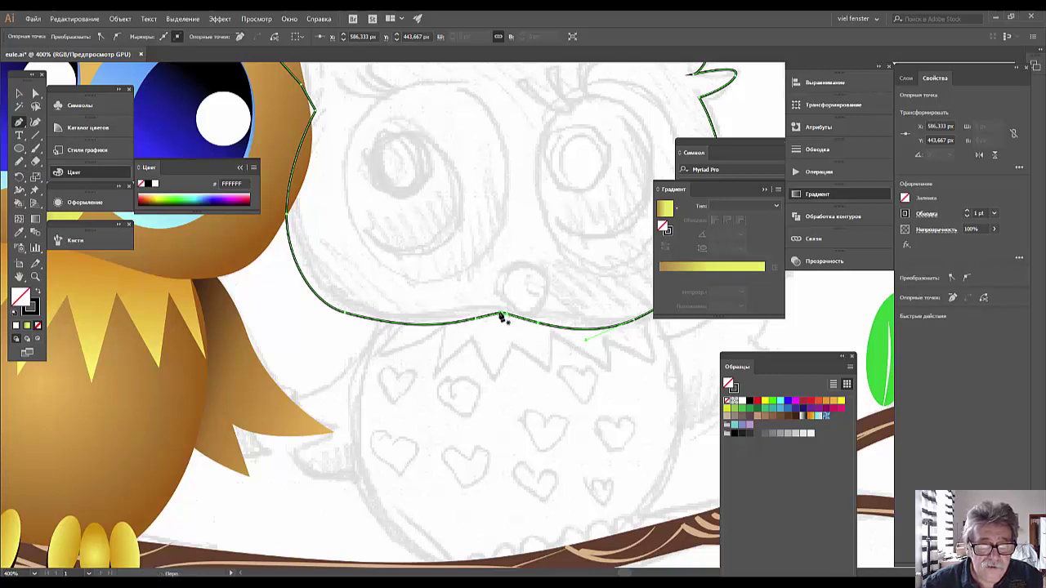
{"action": "left_click_drag", "start_coordinate": [500, 317], "coordinate": [480, 321]}
{"action": "left_click", "coordinate": [491, 316]}
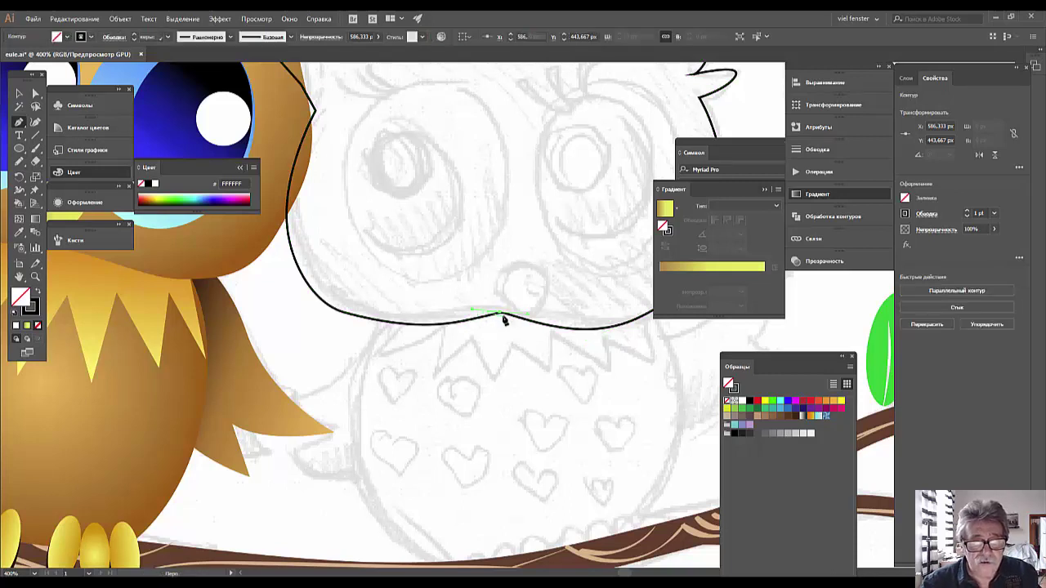
{"action": "key", "text": "ctrl+shift+a"}
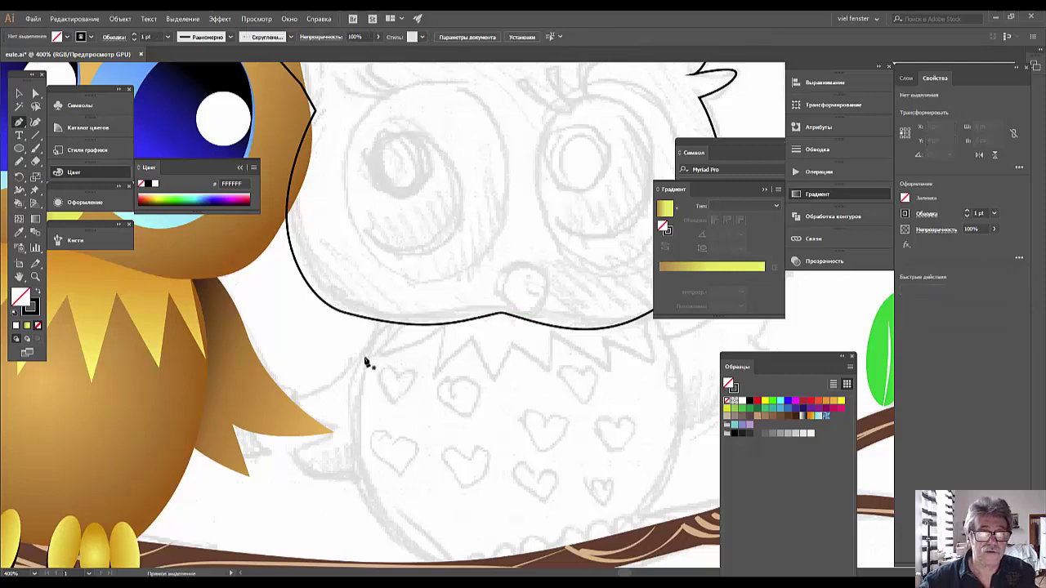
{"action": "key", "text": "ctrl+minus"}
{"action": "key", "text": "ctrl+minus"}
{"action": "key", "text": "ctrl+minus"}
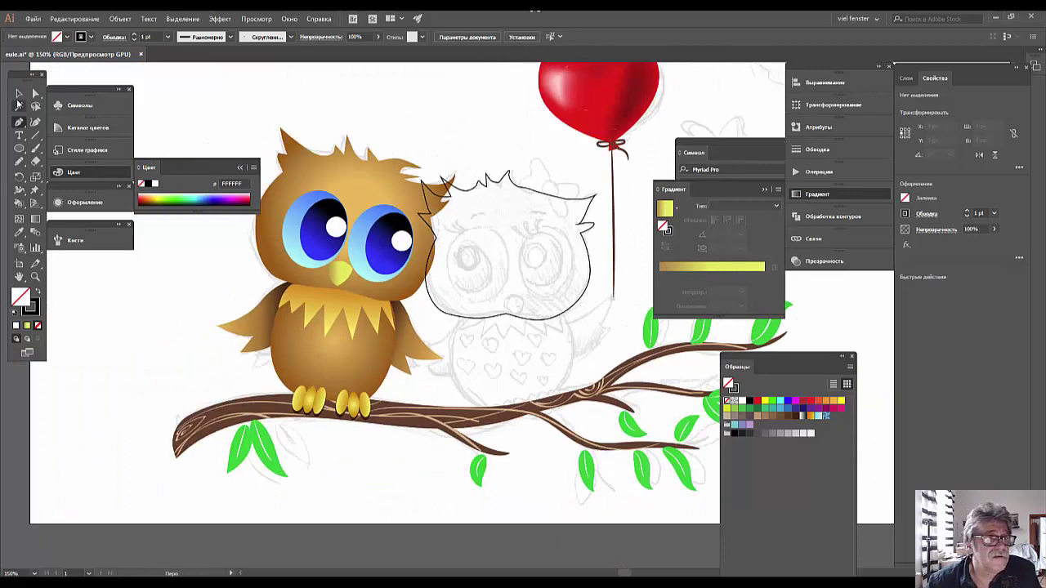
{"action": "left_click", "coordinate": [18, 93]}
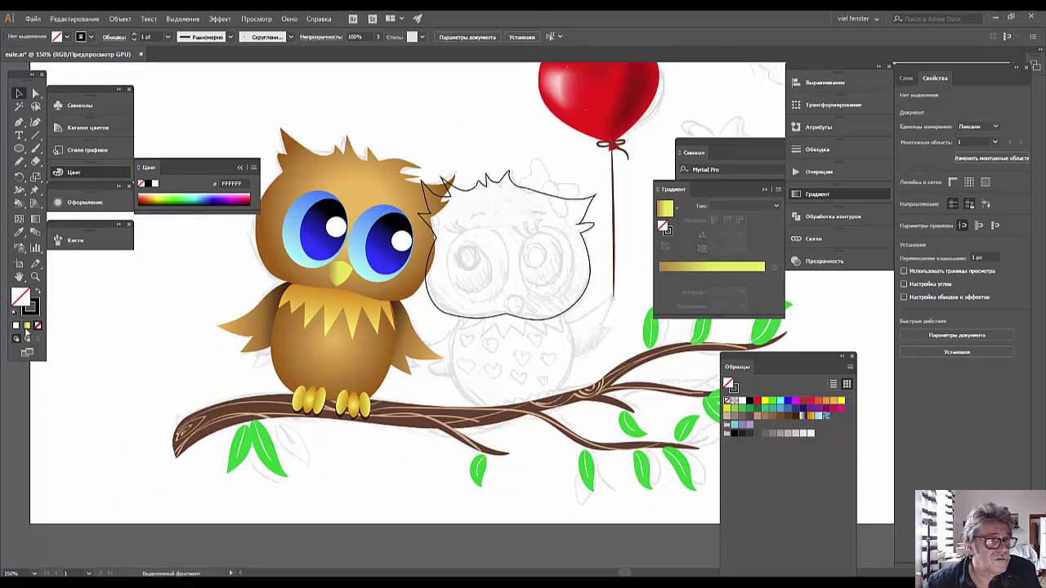
- Copy the first owl's brown radial gradient onto the new head with the Eyedropper
{"action": "left_click", "coordinate": [15, 325]}
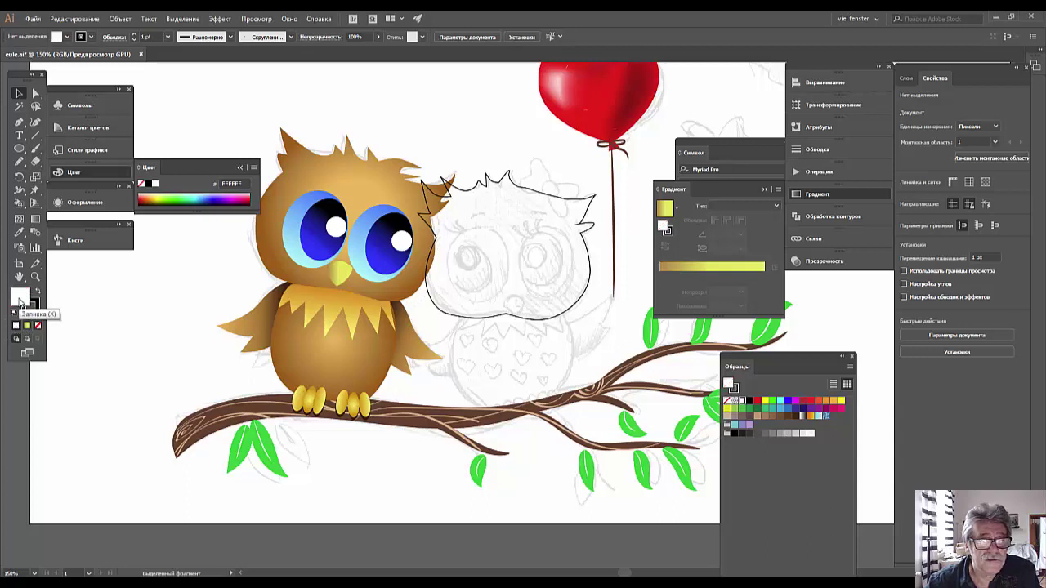
{"action": "left_click", "coordinate": [505, 314]}
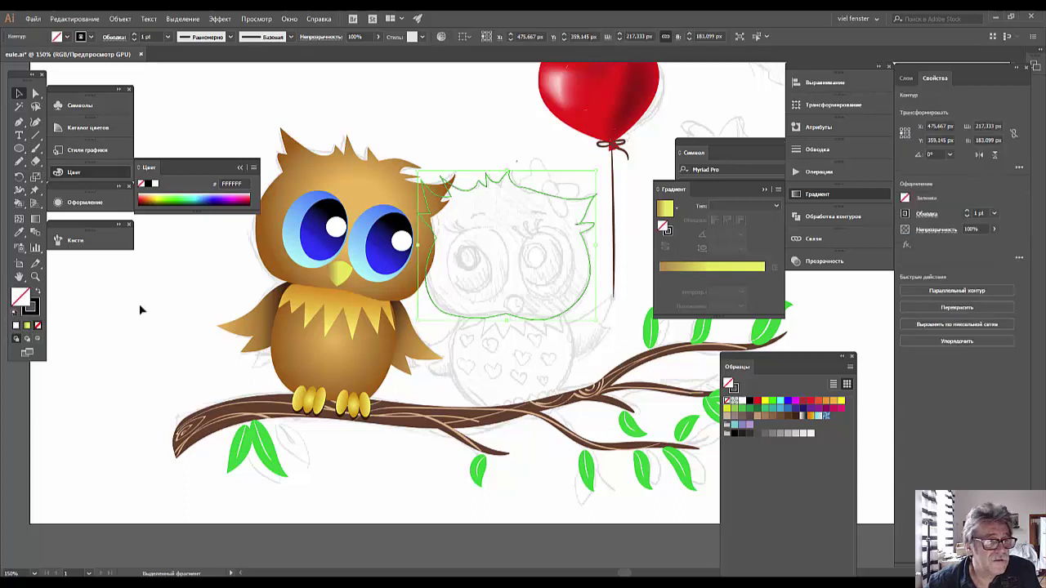
{"action": "left_click", "coordinate": [15, 326]}
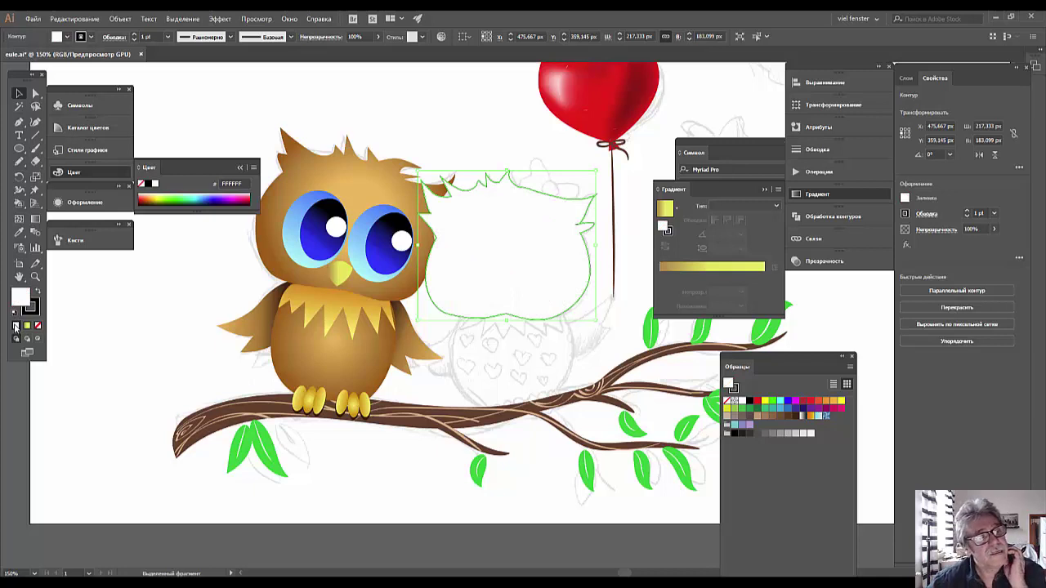
{"action": "left_click", "coordinate": [19, 231]}
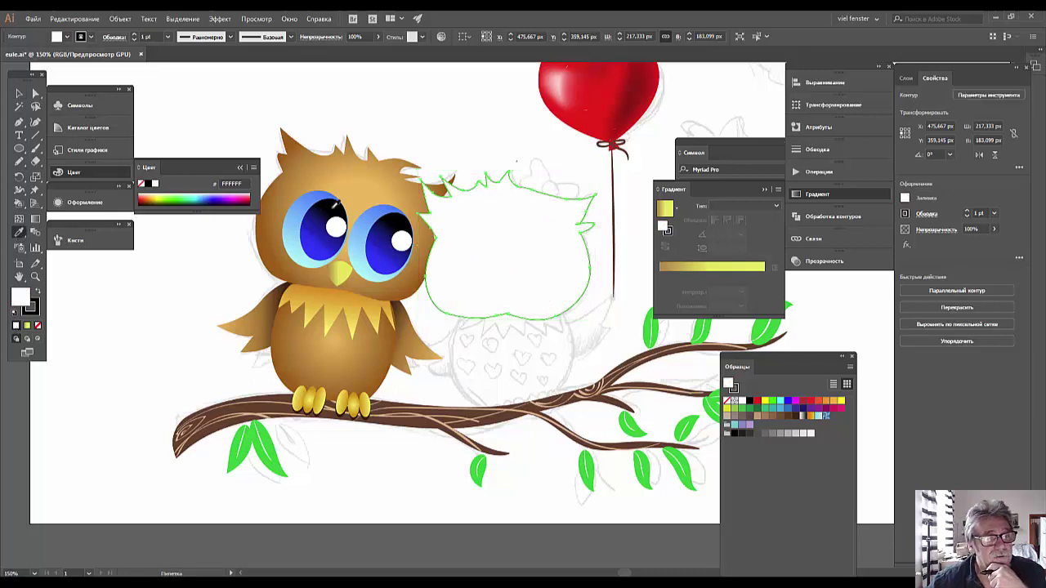
{"action": "left_click", "coordinate": [359, 199]}
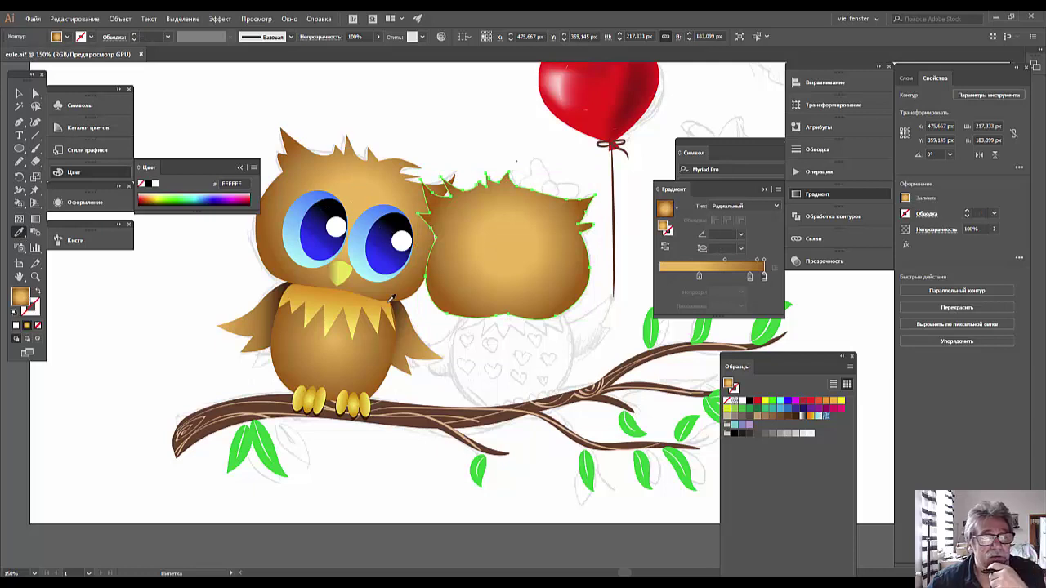
{"action": "left_click", "coordinate": [19, 95]}
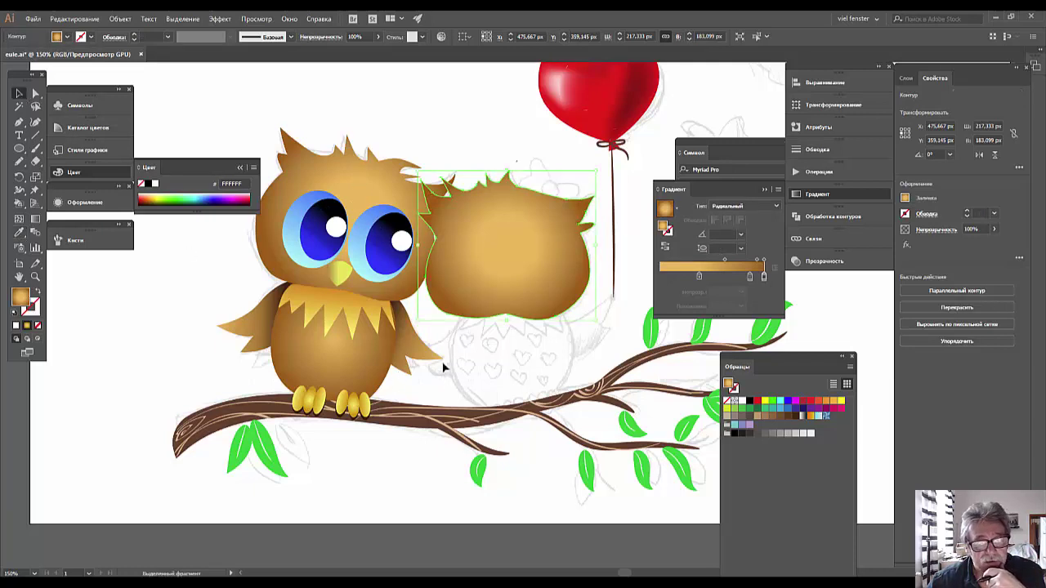
- Send the second owl's head behind the first owl using Send Backward and Send to Back
{"action": "right_click", "coordinate": [472, 290]}
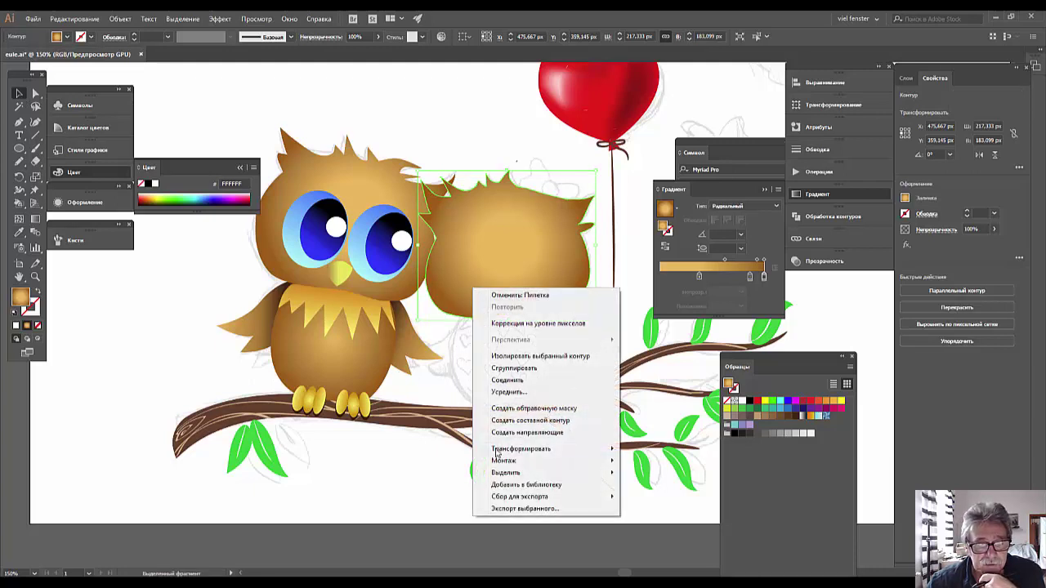
{"action": "mouse_move", "coordinate": [504, 461]}
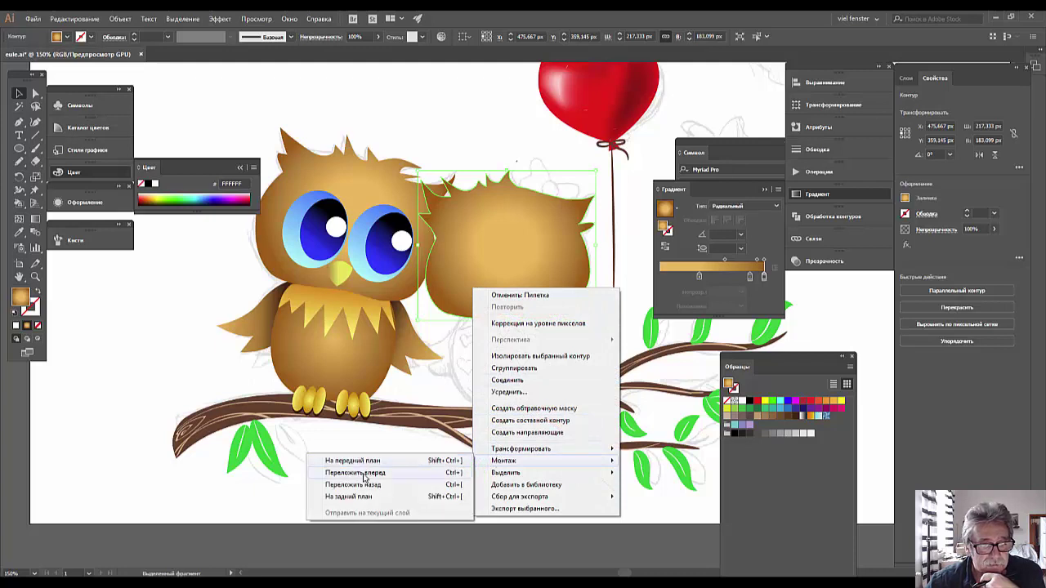
{"action": "left_click", "coordinate": [357, 487]}
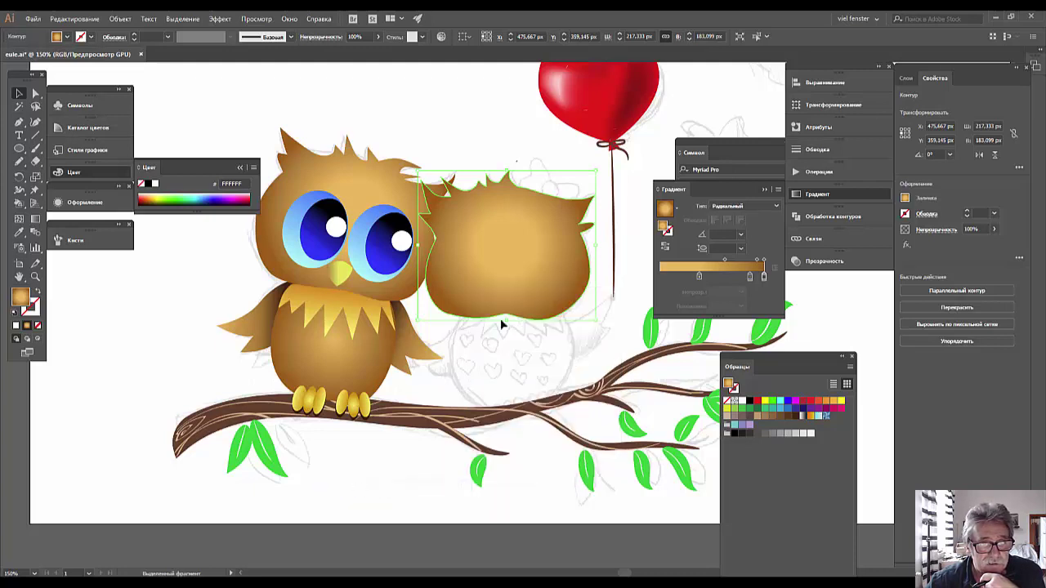
{"action": "right_click", "coordinate": [527, 278]}
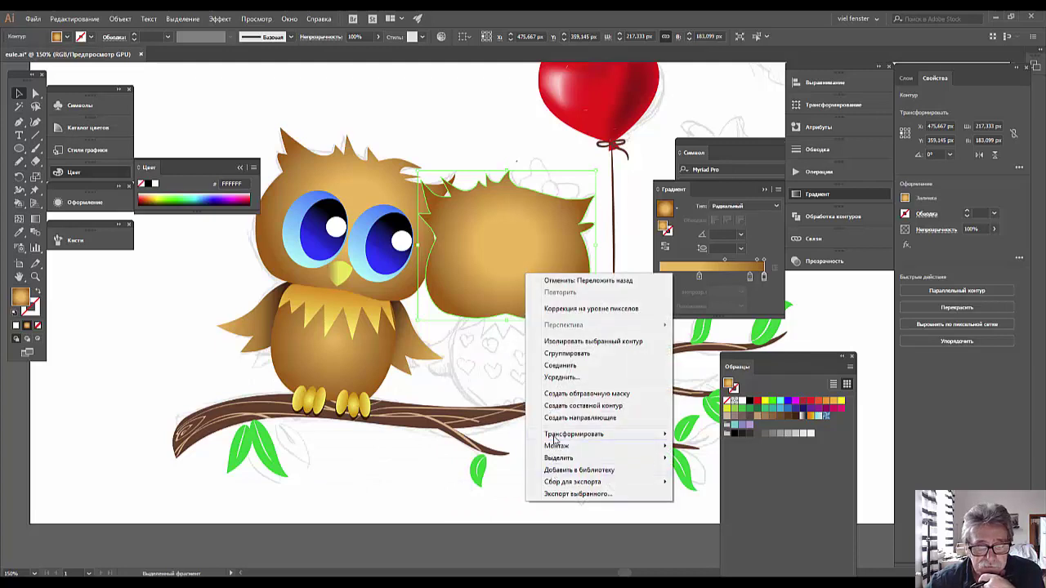
{"action": "mouse_move", "coordinate": [556, 446]}
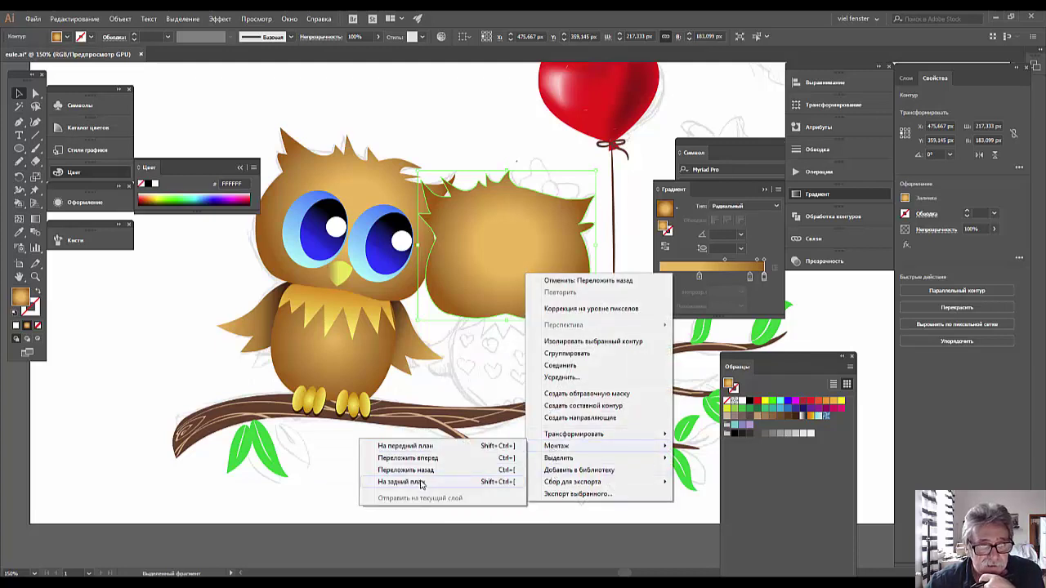
{"action": "left_click", "coordinate": [421, 483]}
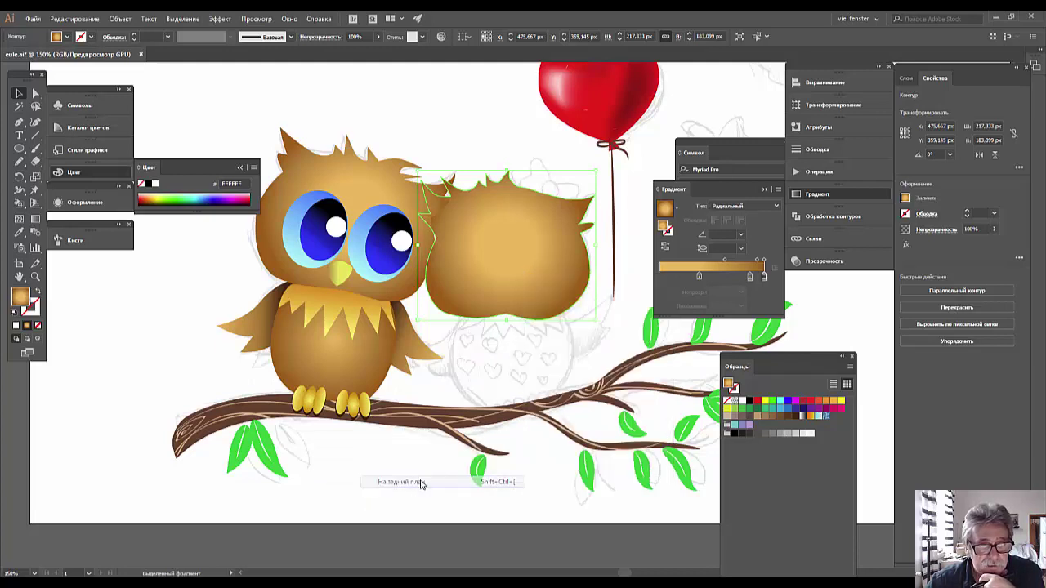
{"action": "left_click", "coordinate": [192, 300]}
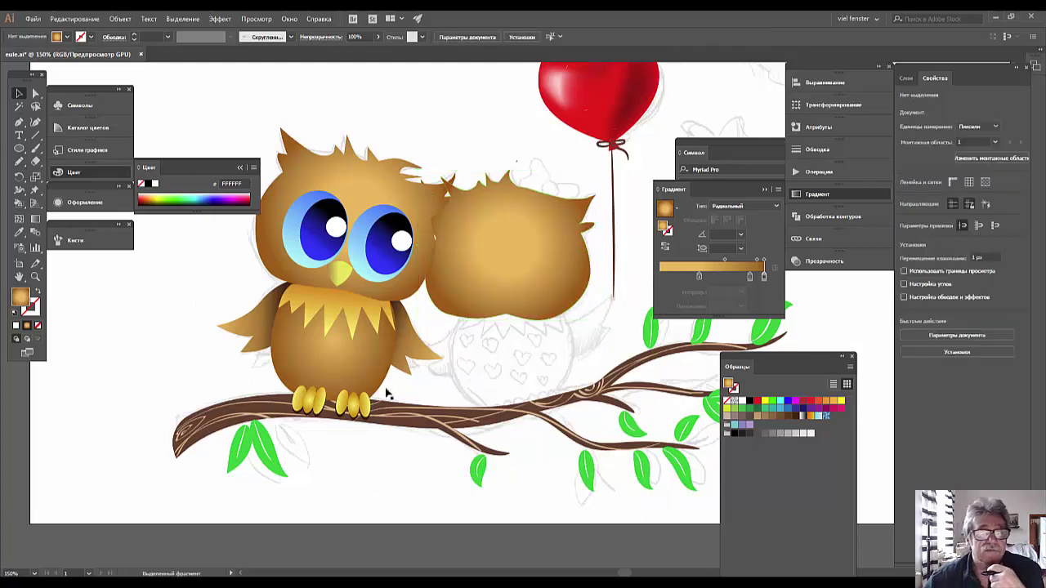
- Shift the head slightly right and scale it down to about 207 × 174 px
{"action": "left_click_drag", "start_coordinate": [473, 304], "coordinate": [490, 303]}
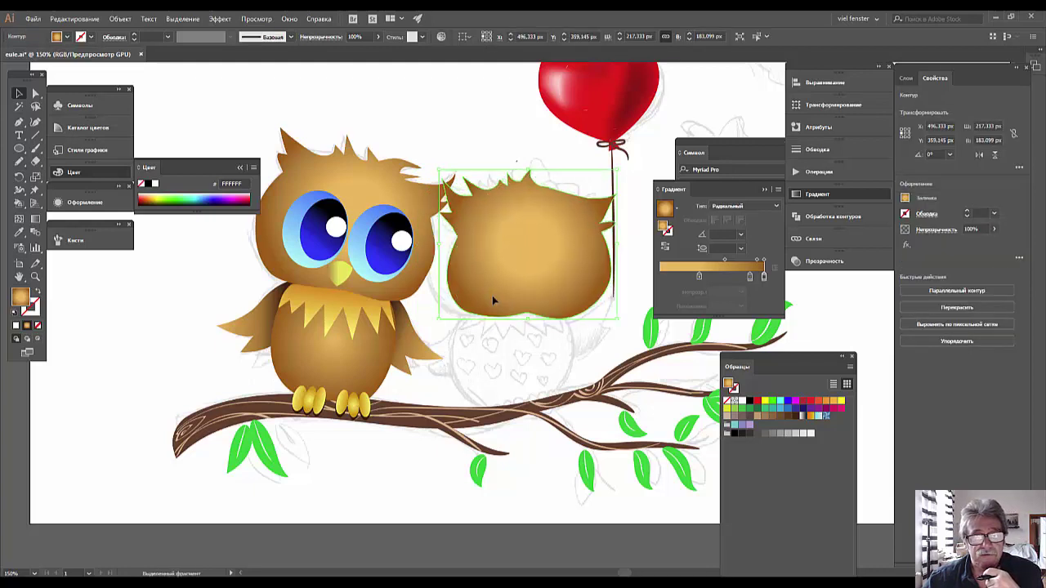
{"action": "left_click_drag", "start_coordinate": [491, 299], "coordinate": [487, 293]}
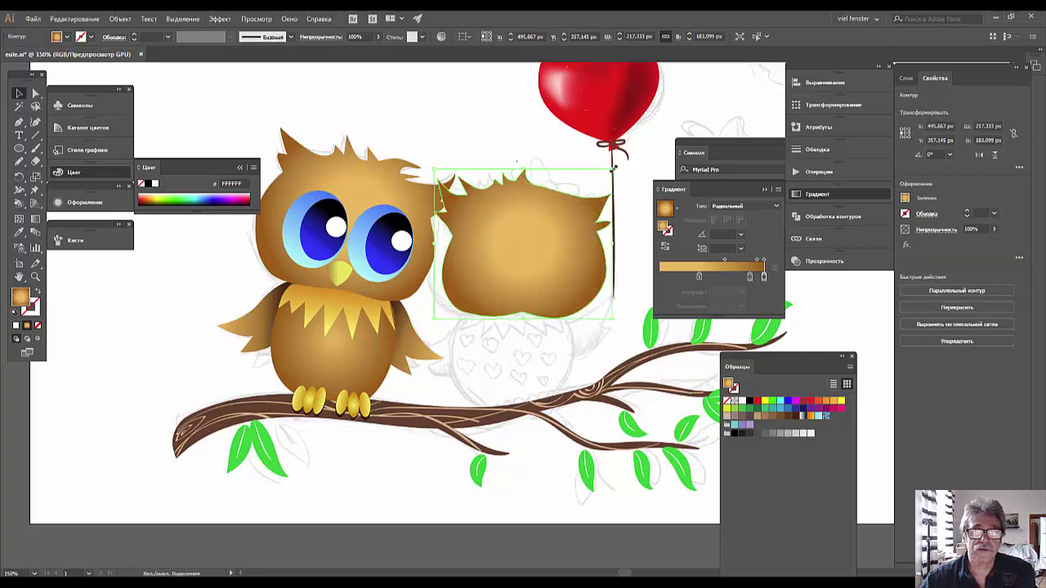
{"action": "left_click_drag", "start_coordinate": [614, 166], "coordinate": [603, 175]}
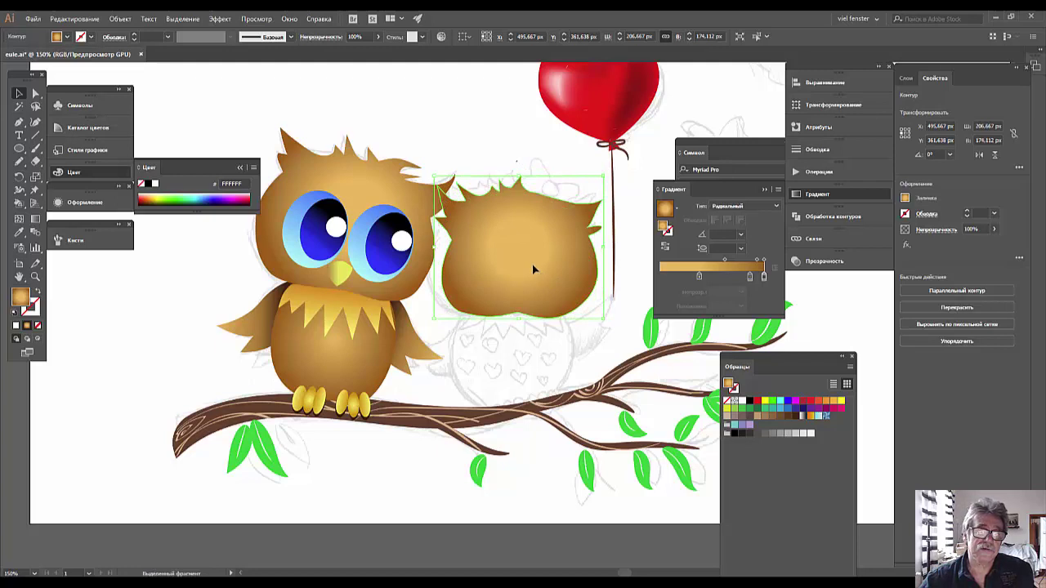
{"action": "left_click_drag", "start_coordinate": [532, 264], "coordinate": [524, 267]}
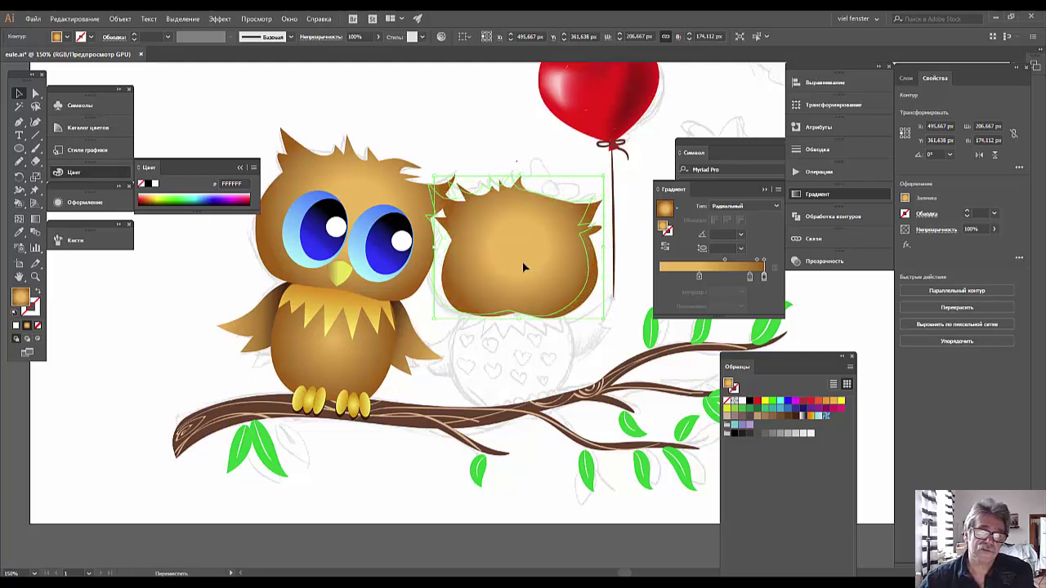
{"action": "left_click_drag", "start_coordinate": [524, 266], "coordinate": [525, 262]}
{"action": "left_click", "coordinate": [533, 146]}
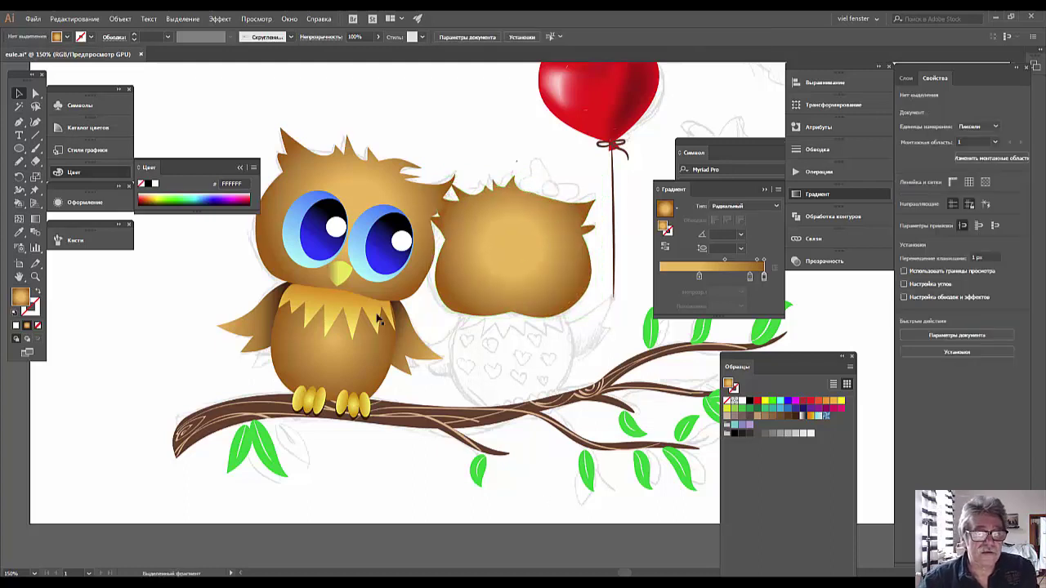
{"action": "left_click", "coordinate": [380, 270]}
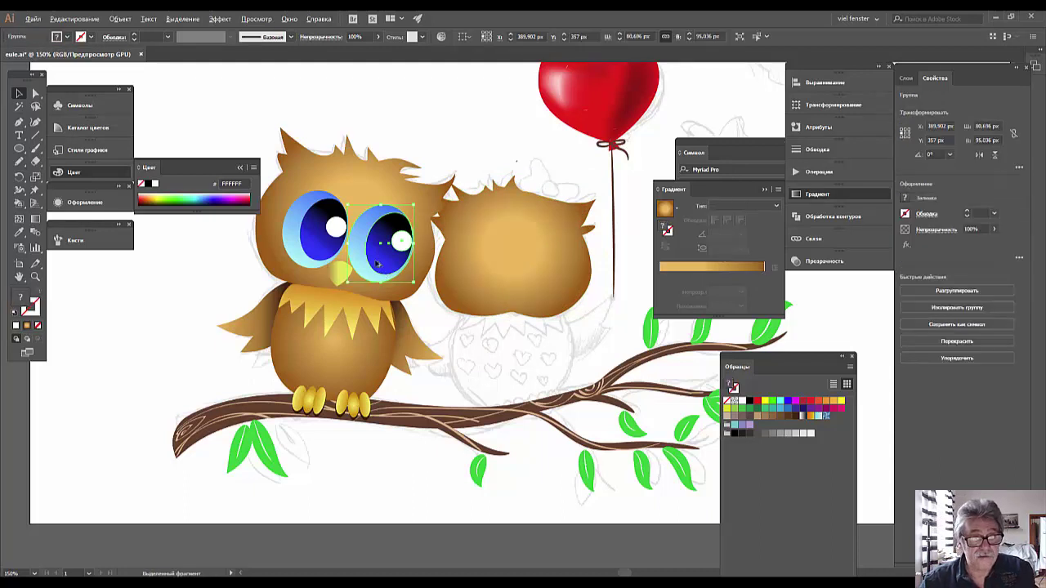
- Copy the first owl's blue eye onto the new head, reflect it vertically, then rotate and shrink it
{"action": "left_click_drag", "start_coordinate": [378, 264], "coordinate": [535, 278]}
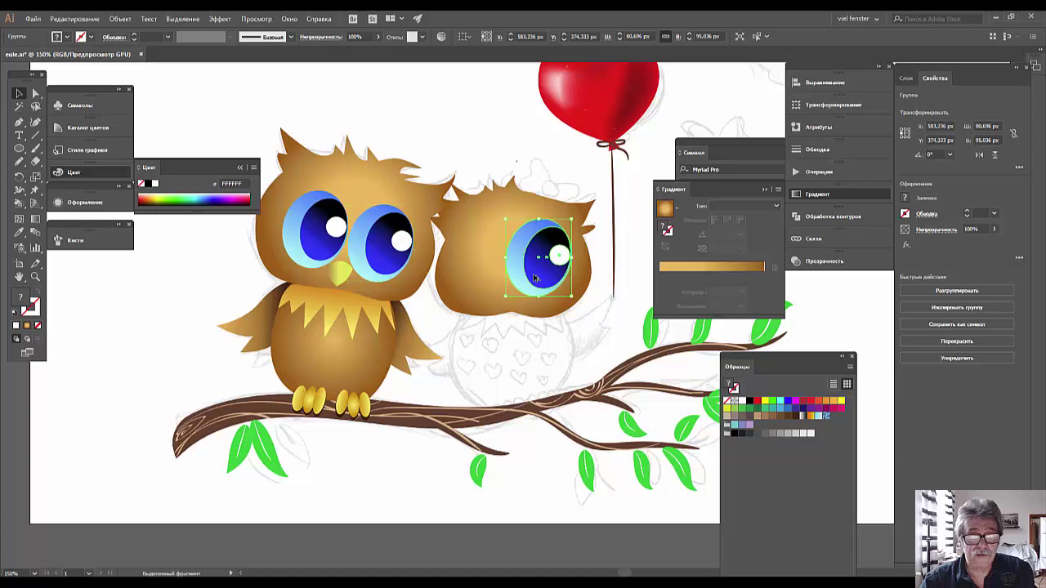
{"action": "right_click", "coordinate": [536, 279]}
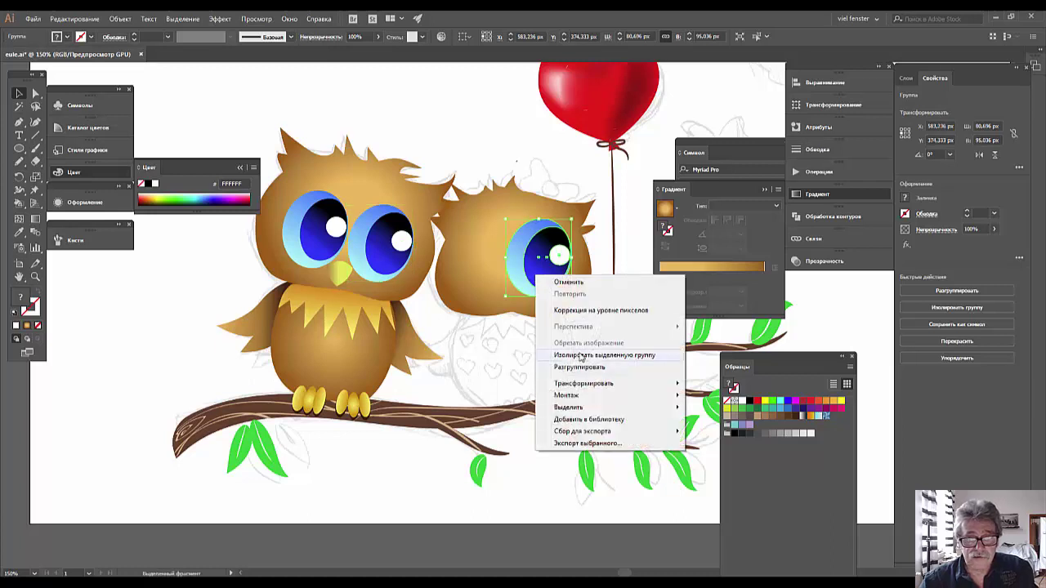
{"action": "mouse_move", "coordinate": [583, 383]}
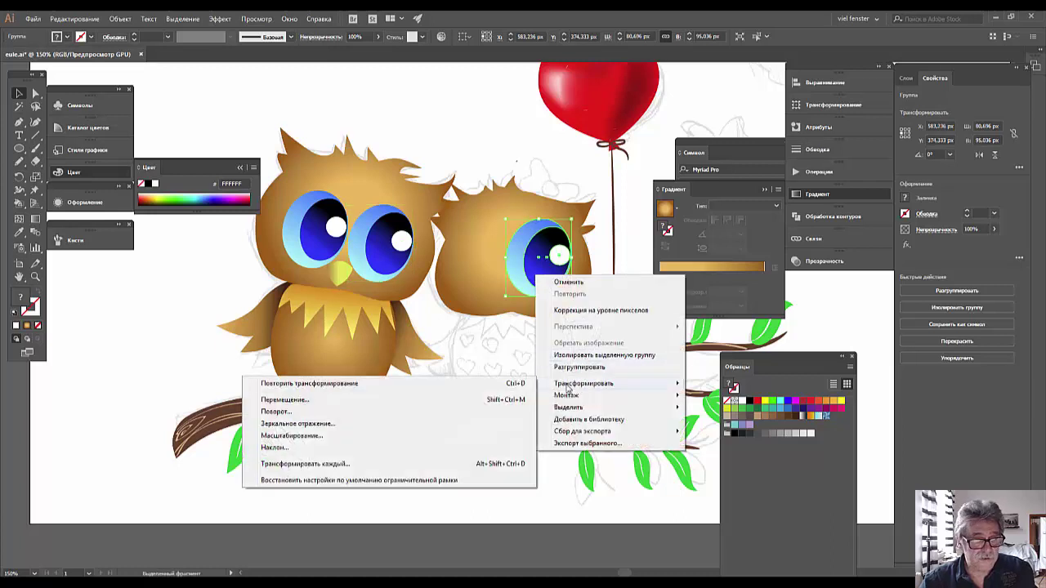
{"action": "left_click", "coordinate": [274, 424]}
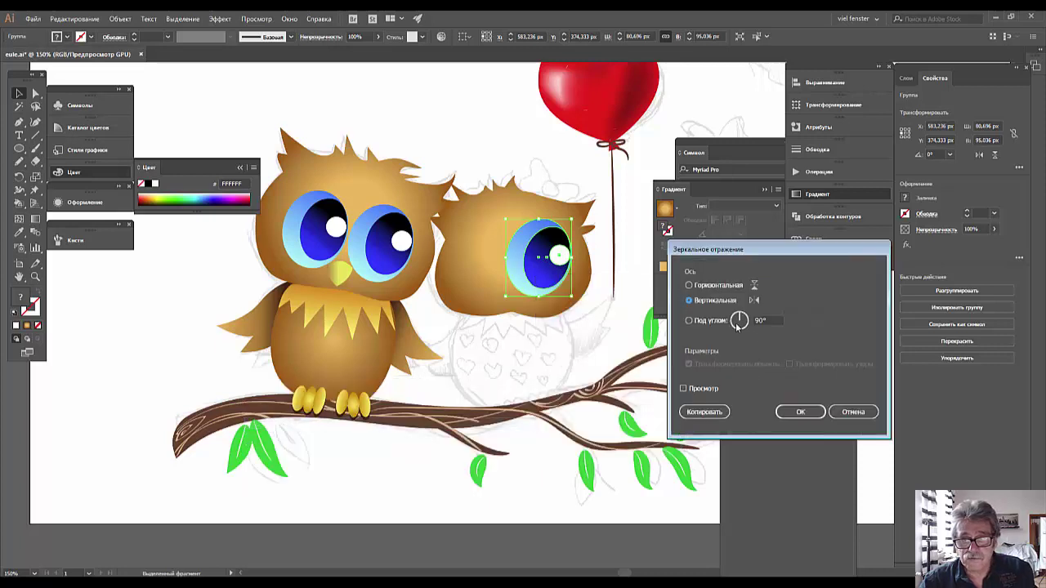
{"action": "left_click", "coordinate": [800, 412]}
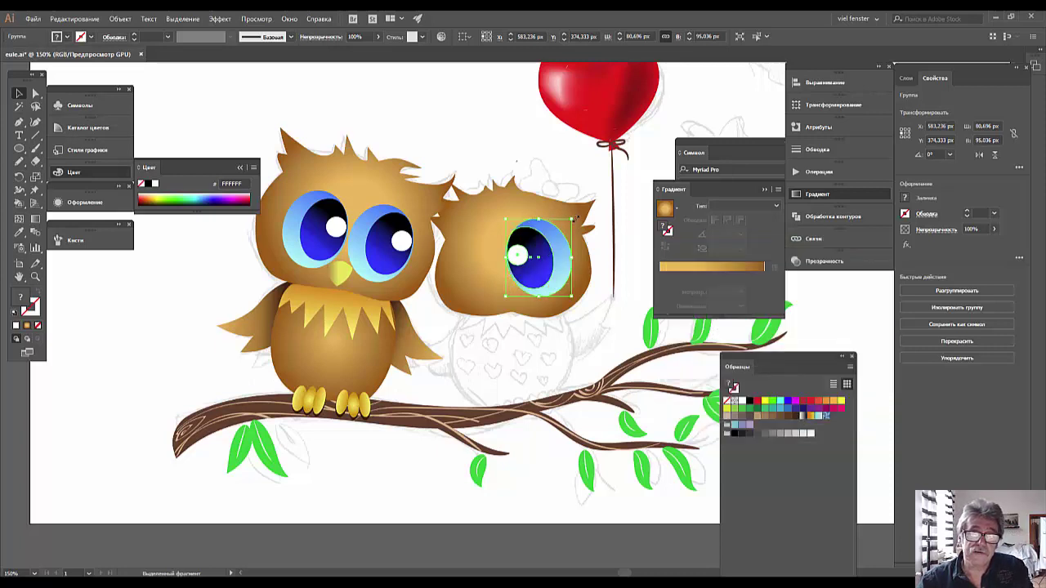
{"action": "mouse_move", "coordinate": [575, 219]}
{"action": "left_mouse_down"}
{"action": "mouse_move", "coordinate": [511, 263]}
{"action": "mouse_move", "coordinate": [453, 270]}
{"action": "left_mouse_up"}
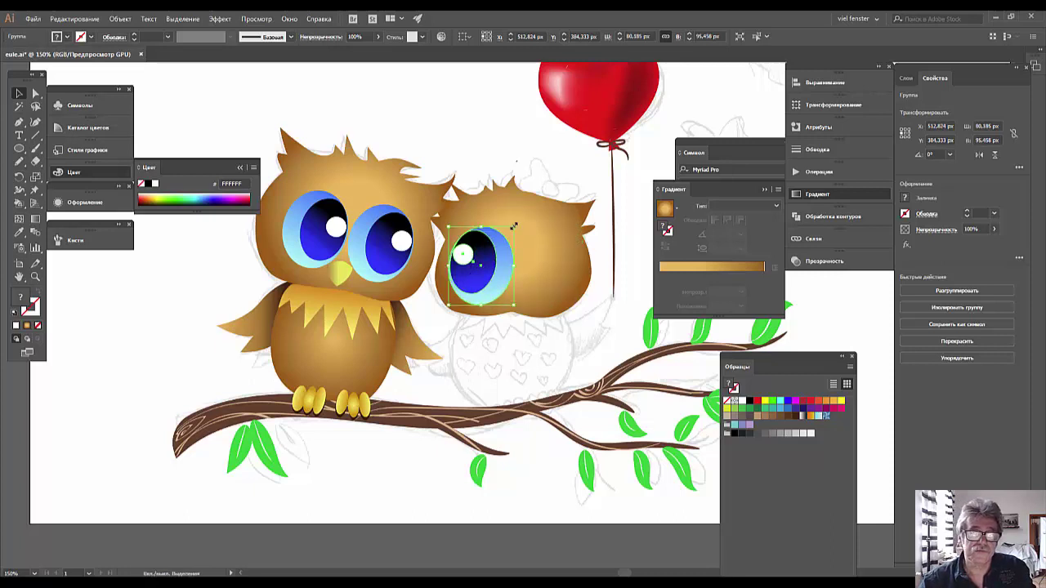
{"action": "left_click_drag", "start_coordinate": [513, 226], "coordinate": [505, 237]}
{"action": "left_click_drag", "start_coordinate": [480, 275], "coordinate": [540, 275]}
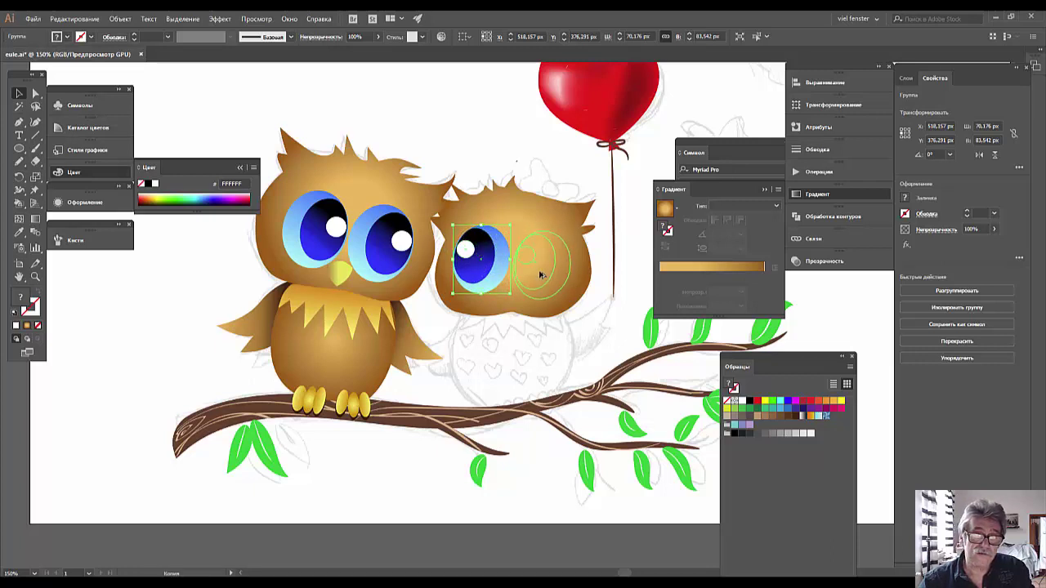
- Duplicate the eye as the second owl's other eye and nudge the right eye up
{"action": "left_click_drag", "start_coordinate": [540, 274], "coordinate": [541, 280]}
{"action": "left_click", "coordinate": [596, 330]}
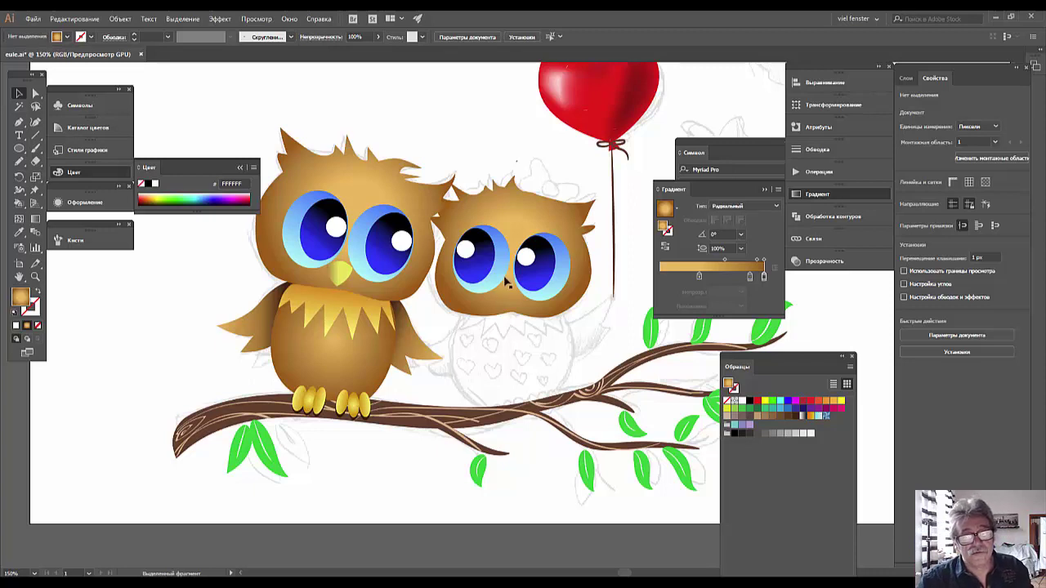
{"action": "left_click", "coordinate": [532, 276]}
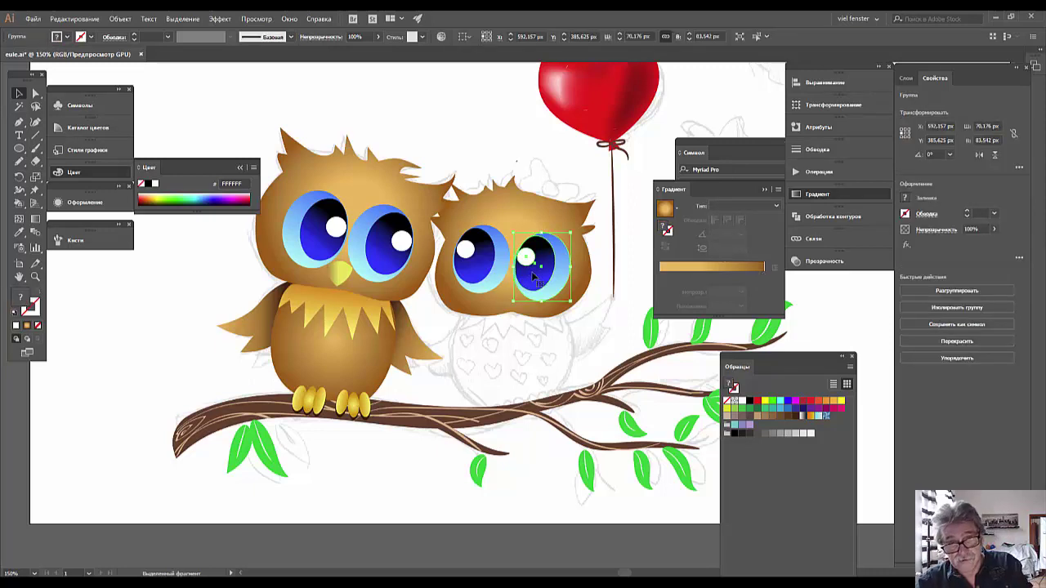
{"action": "key", "text": "Up"}
{"action": "key", "text": "Up"}
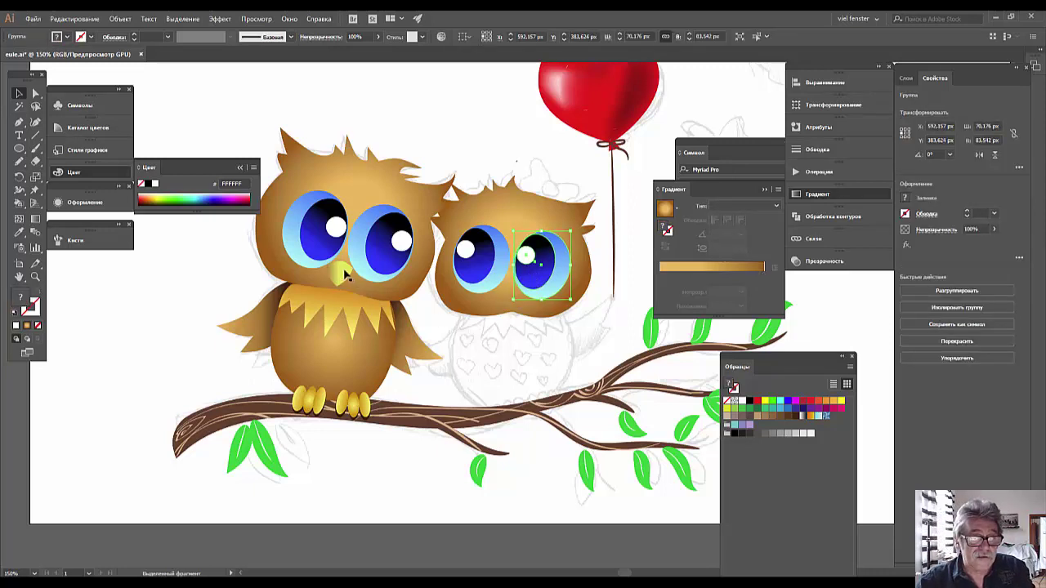
{"action": "left_click", "coordinate": [344, 276]}
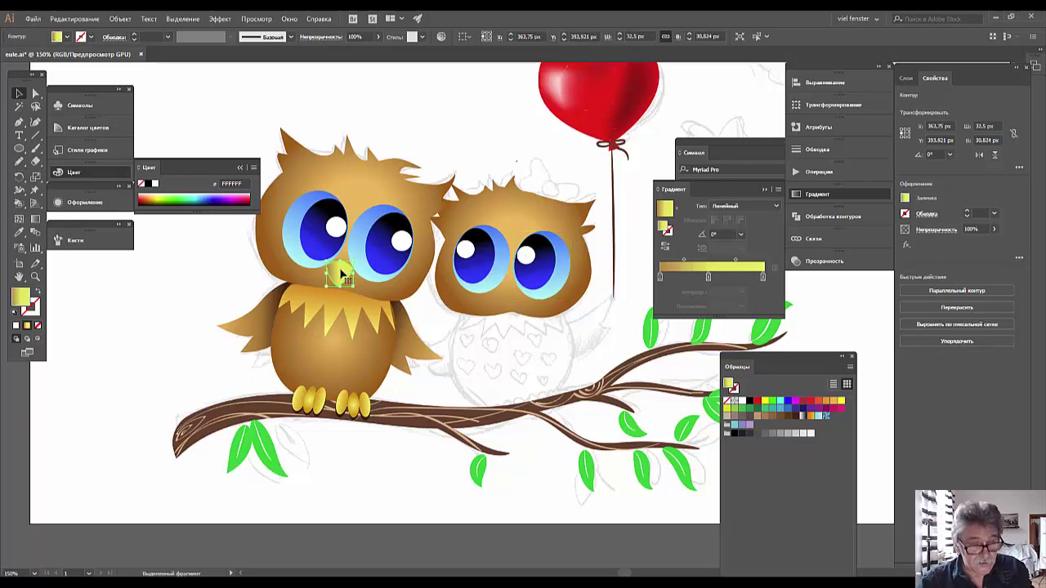
- Copy the first owl's yellow beak under the second owl's eyes and raise the head's bottom edge
{"action": "mouse_move", "coordinate": [344, 276]}
{"action": "left_mouse_down"}
{"action": "mouse_move", "coordinate": [521, 309]}
{"action": "mouse_move", "coordinate": [513, 302]}
{"action": "left_mouse_up"}
{"action": "left_click", "coordinate": [505, 362]}
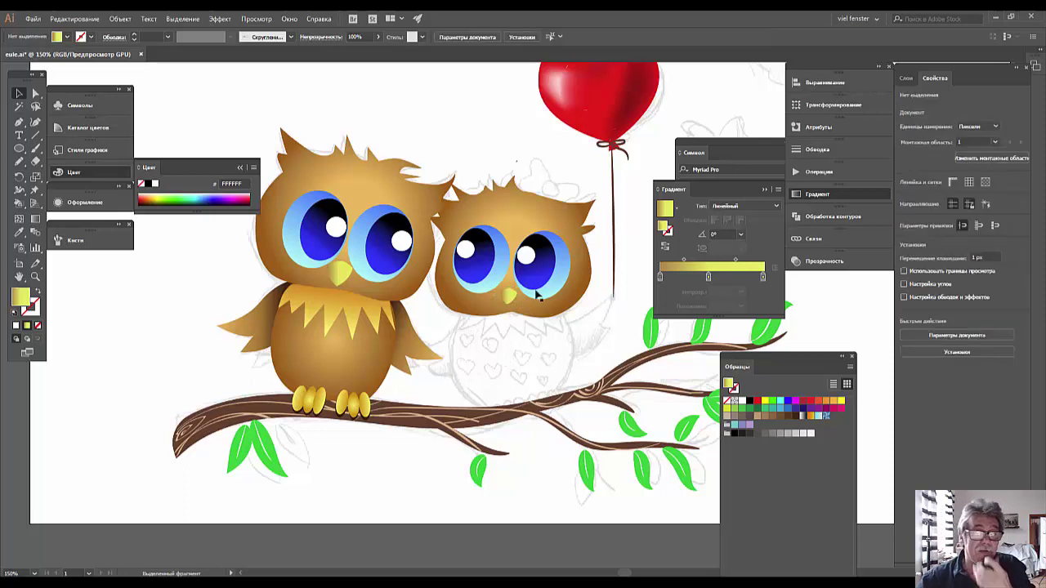
{"action": "left_click", "coordinate": [508, 292]}
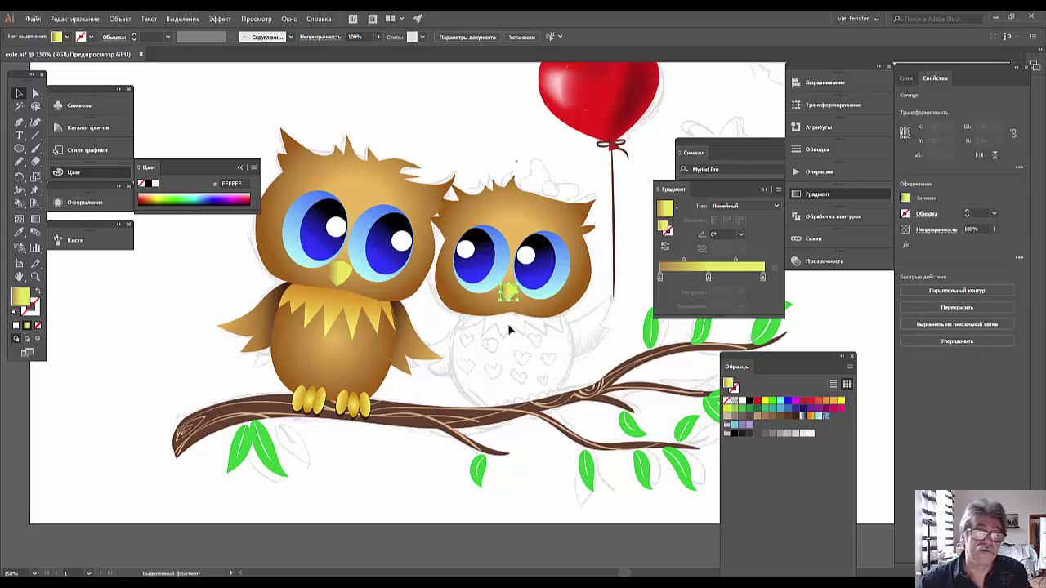
{"action": "left_click", "coordinate": [506, 348]}
{"action": "left_click", "coordinate": [515, 313]}
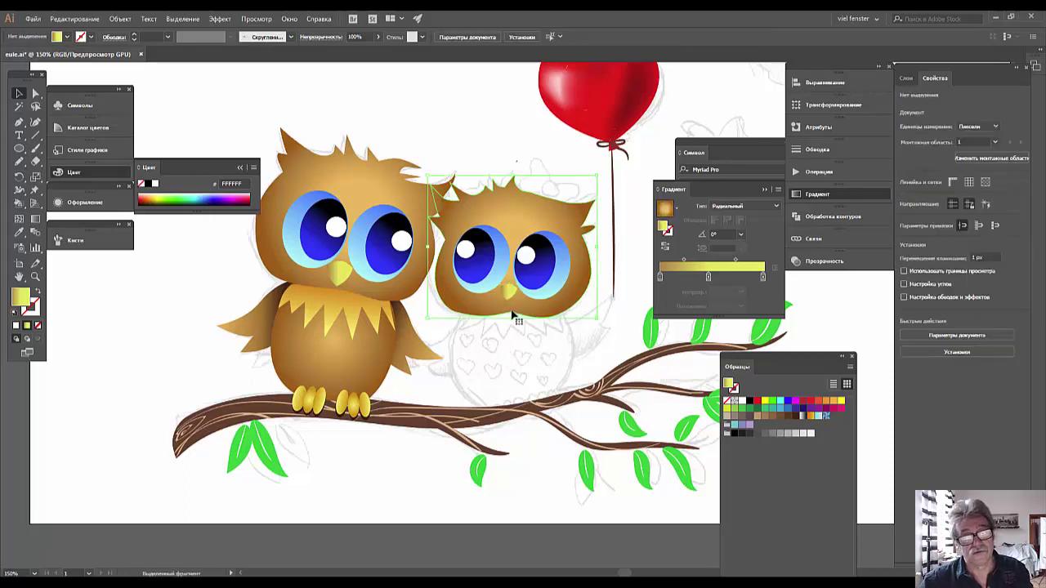
{"action": "left_click_drag", "start_coordinate": [510, 317], "coordinate": [510, 313]}
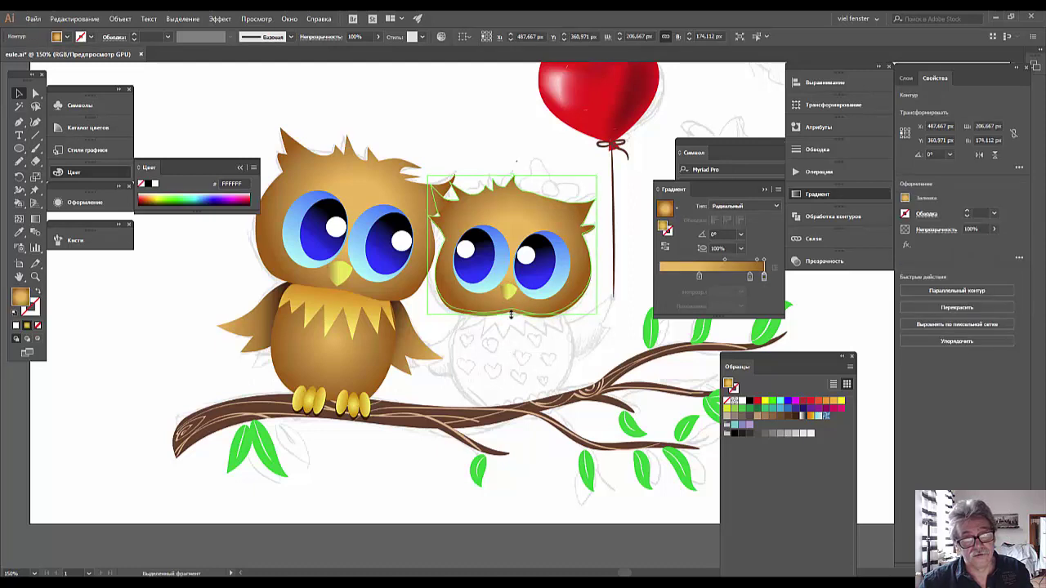
{"action": "left_click", "coordinate": [515, 360]}
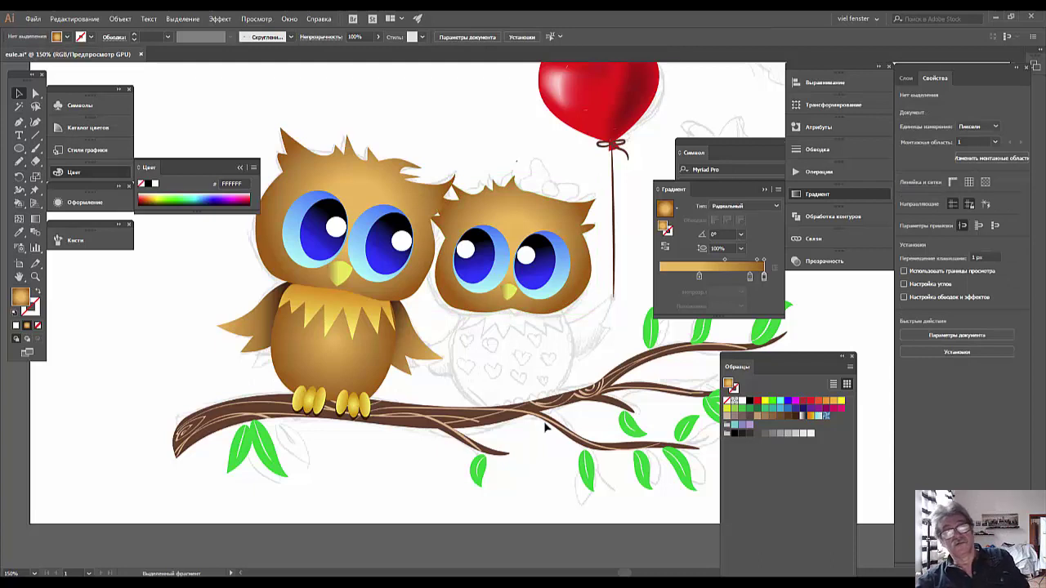
- Reshape the head outline's lower right edge by dragging an anchor with Direct Selection
{"action": "left_click", "coordinate": [448, 307]}
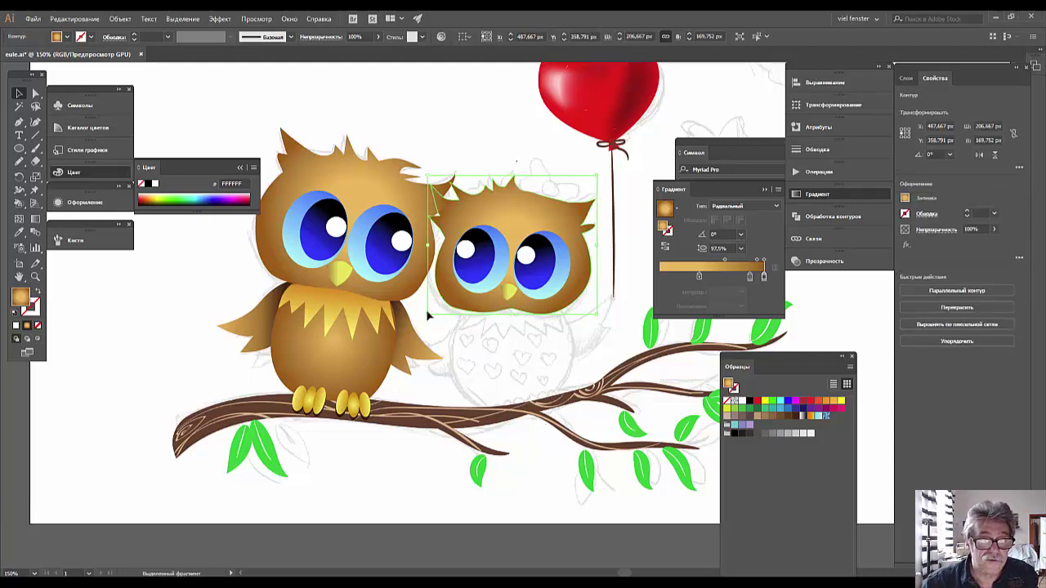
{"action": "left_click", "coordinate": [35, 93]}
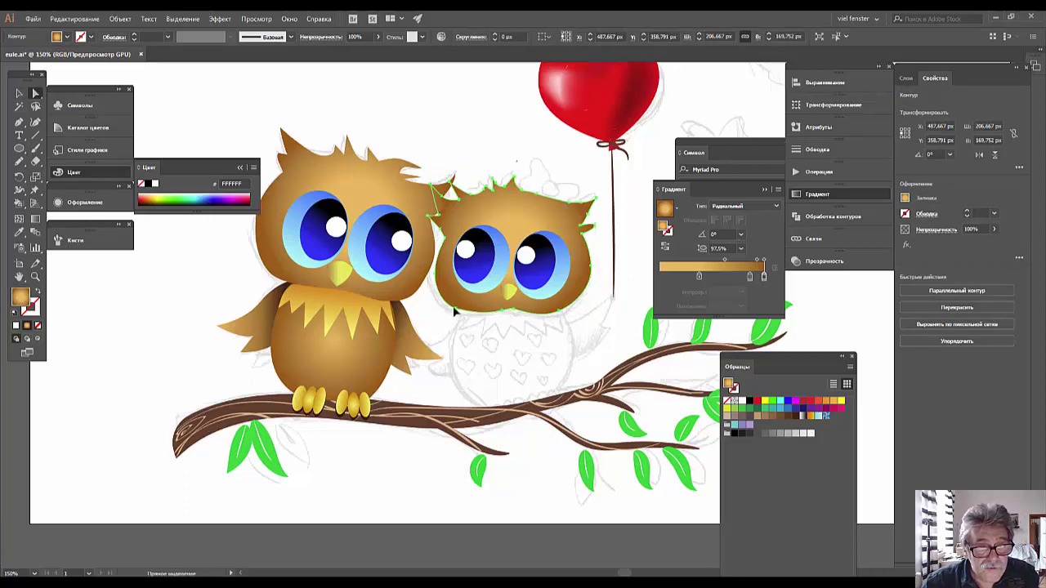
{"action": "left_click", "coordinate": [455, 311]}
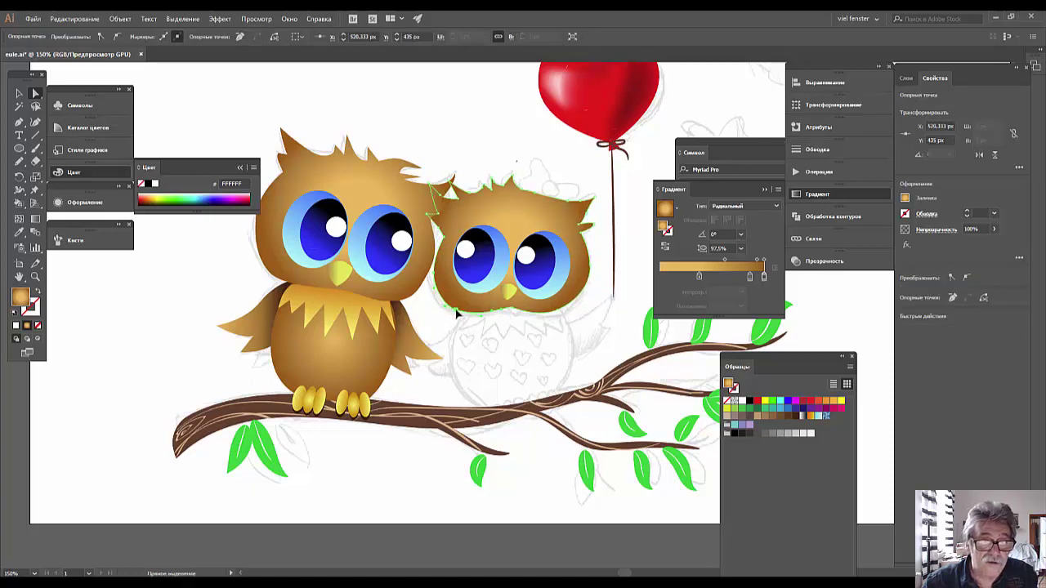
{"action": "left_click", "coordinate": [621, 371]}
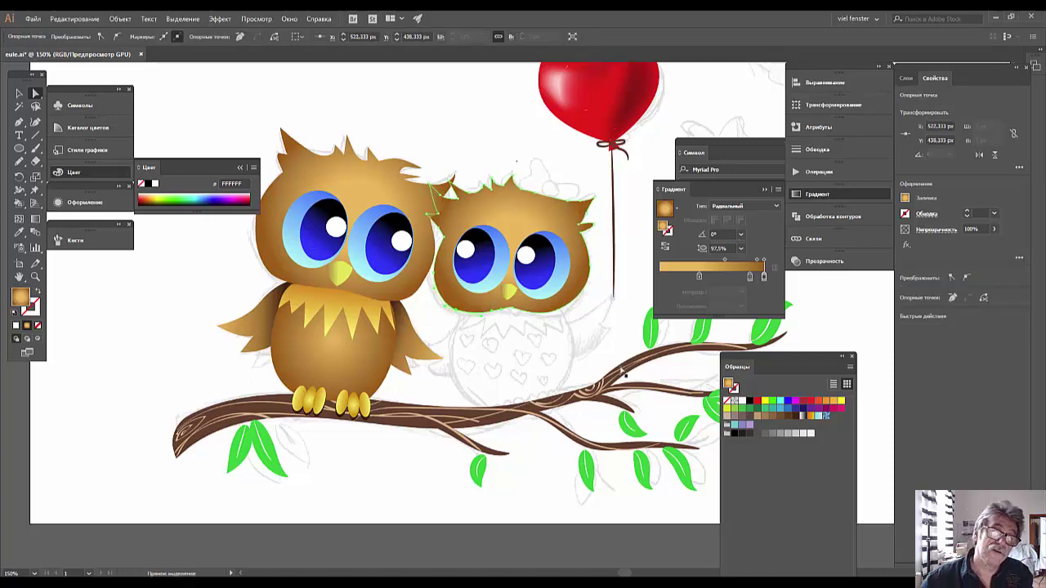
{"action": "left_click", "coordinate": [559, 313]}
{"action": "left_click_drag", "start_coordinate": [559, 313], "coordinate": [562, 320]}
{"action": "left_click", "coordinate": [584, 335]}
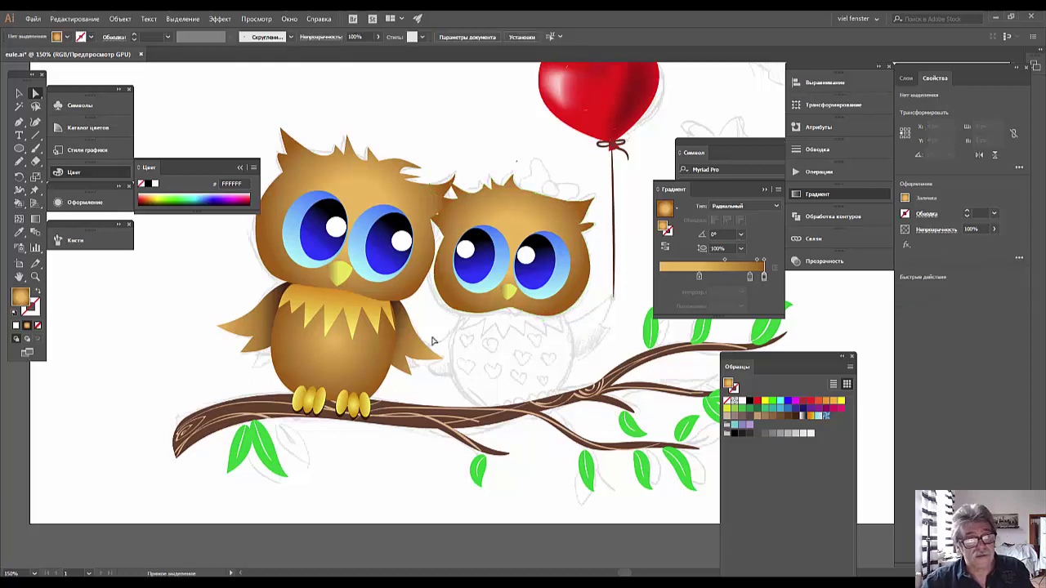
- Duplicate the yellow zigzag chest feathers onto the right owl and tilt them about 7 degrees
{"action": "left_click", "coordinate": [345, 307]}
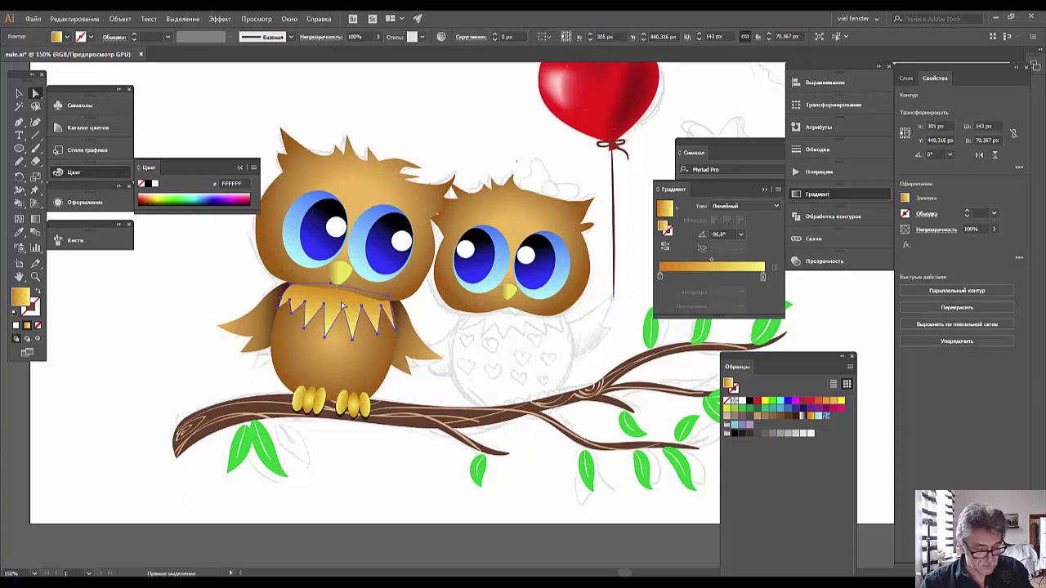
{"action": "left_click_drag", "start_coordinate": [341, 306], "coordinate": [512, 326]}
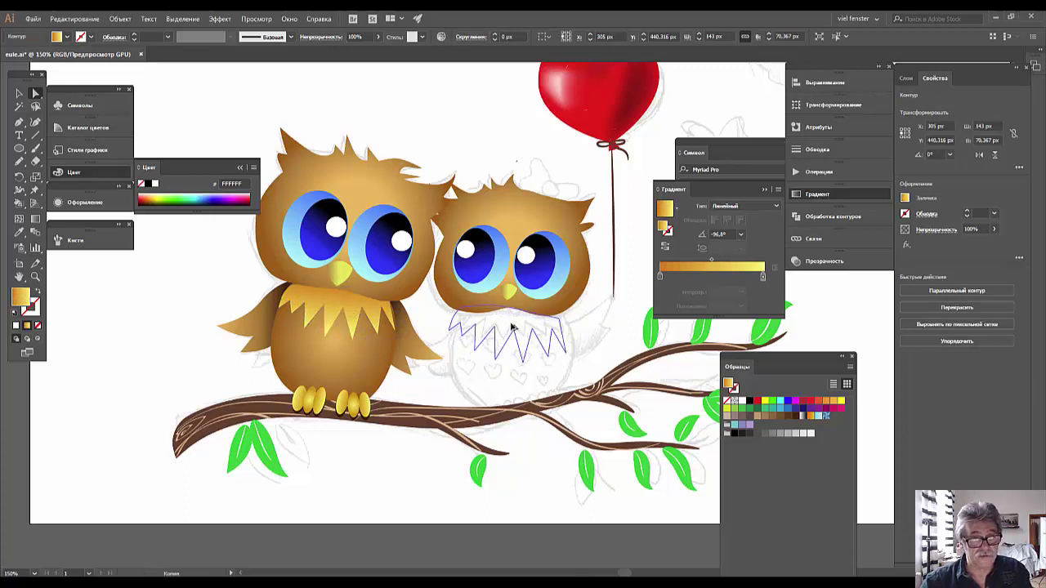
{"action": "left_click_drag", "start_coordinate": [512, 326], "coordinate": [515, 318]}
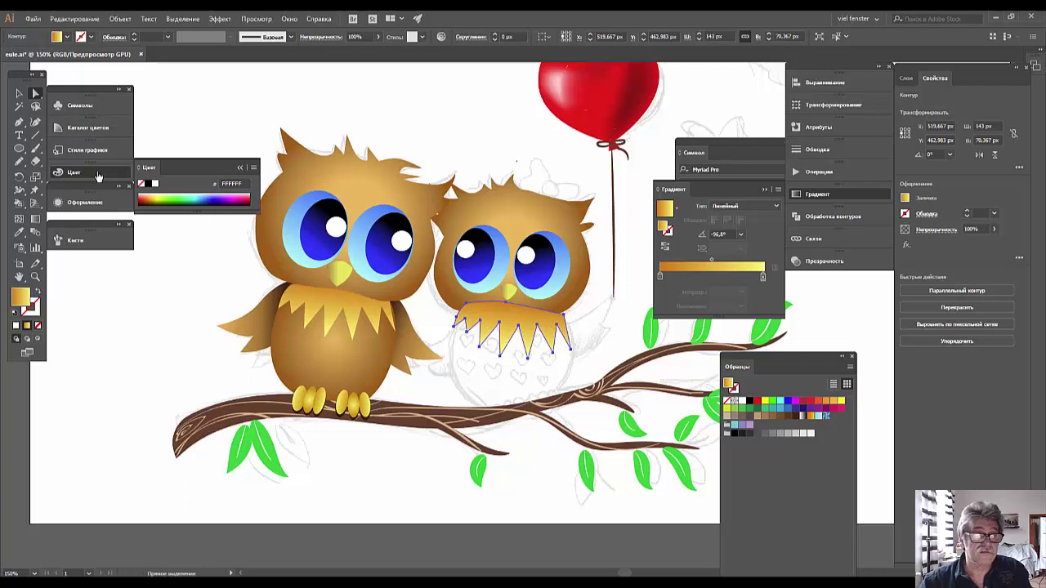
{"action": "left_click", "coordinate": [18, 93]}
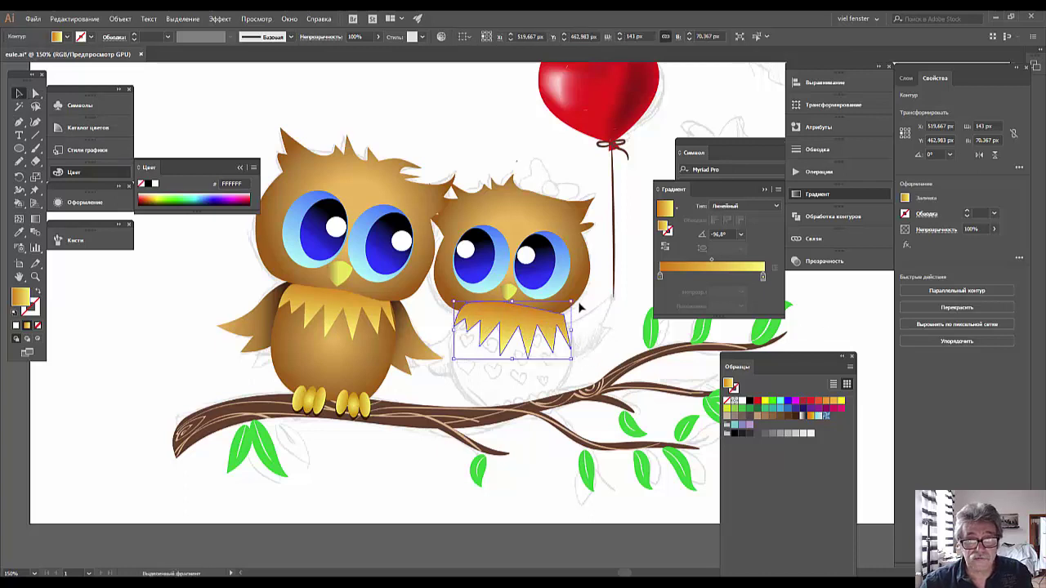
{"action": "left_click_drag", "start_coordinate": [571, 294], "coordinate": [564, 289]}
{"action": "left_click_drag", "start_coordinate": [527, 330], "coordinate": [520, 326]}
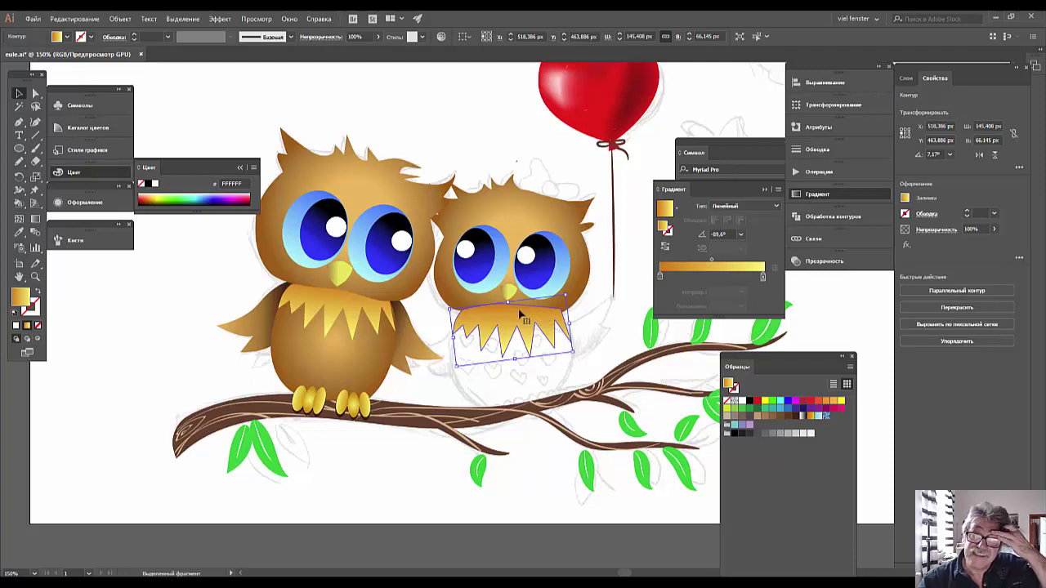
- Send the zigzag chest copy to the back with Arrange > Send to Back
{"action": "right_click", "coordinate": [542, 324]}
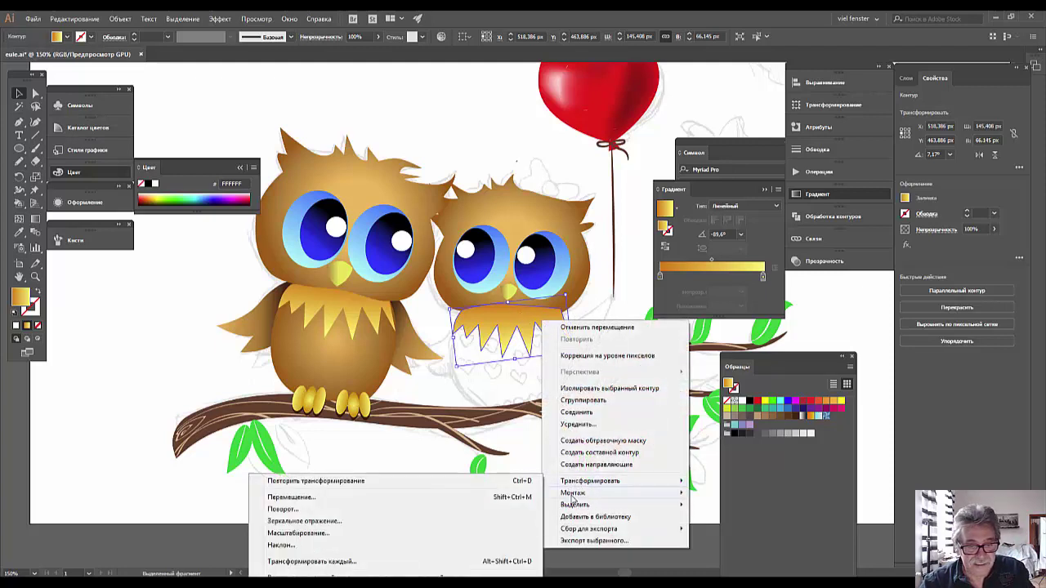
{"action": "mouse_move", "coordinate": [572, 492]}
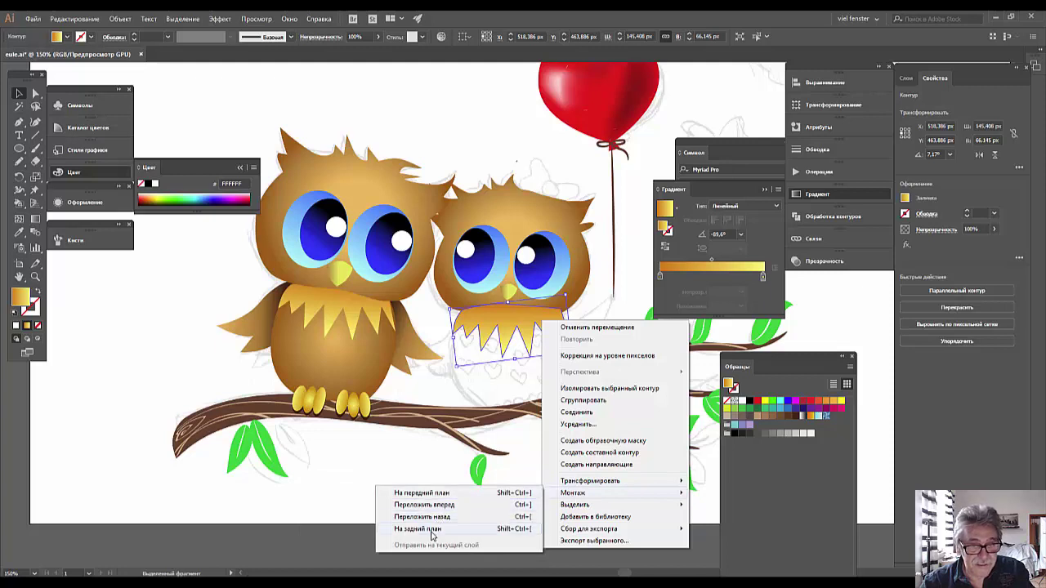
{"action": "left_click", "coordinate": [430, 529]}
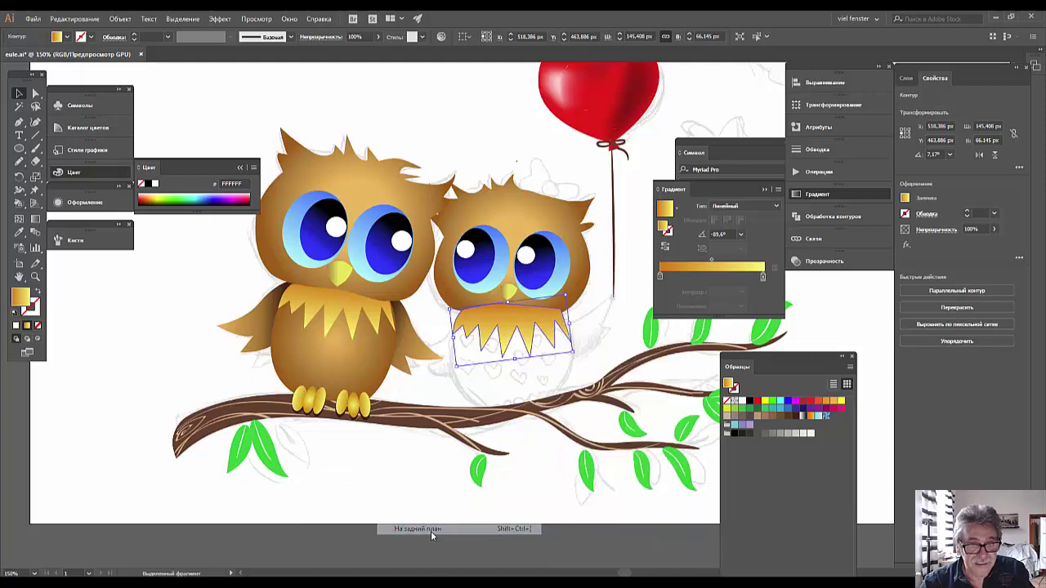
{"action": "left_click", "coordinate": [600, 327]}
{"action": "left_click", "coordinate": [521, 323]}
{"action": "right_click", "coordinate": [517, 325]}
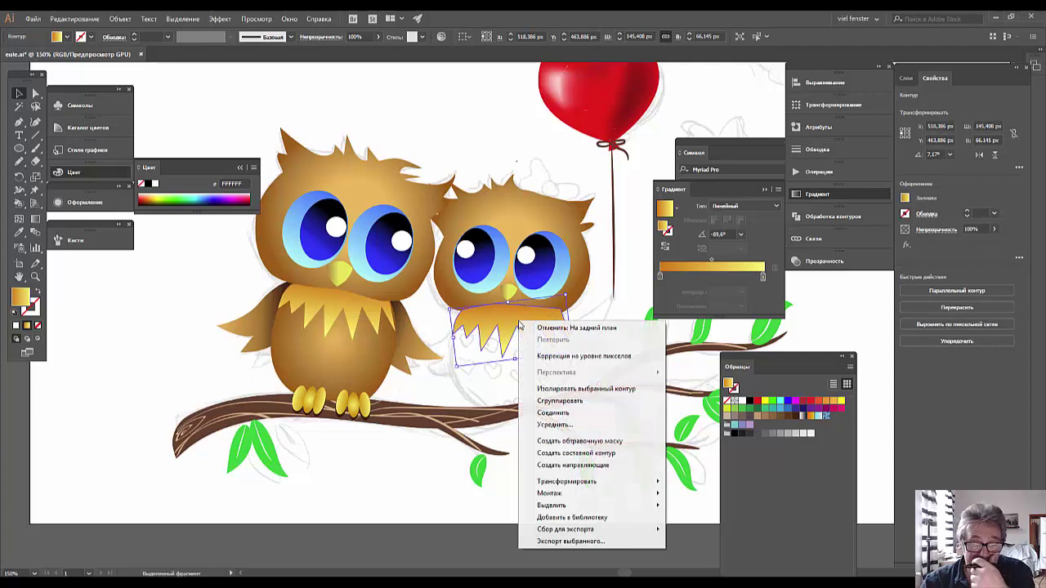
{"action": "mouse_move", "coordinate": [549, 493]}
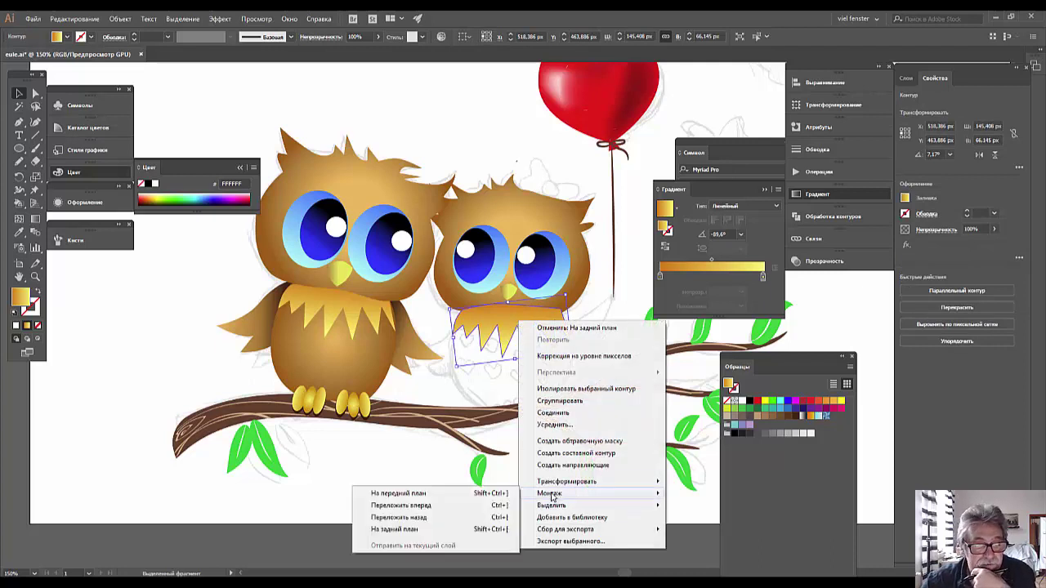
{"action": "left_click", "coordinate": [406, 530]}
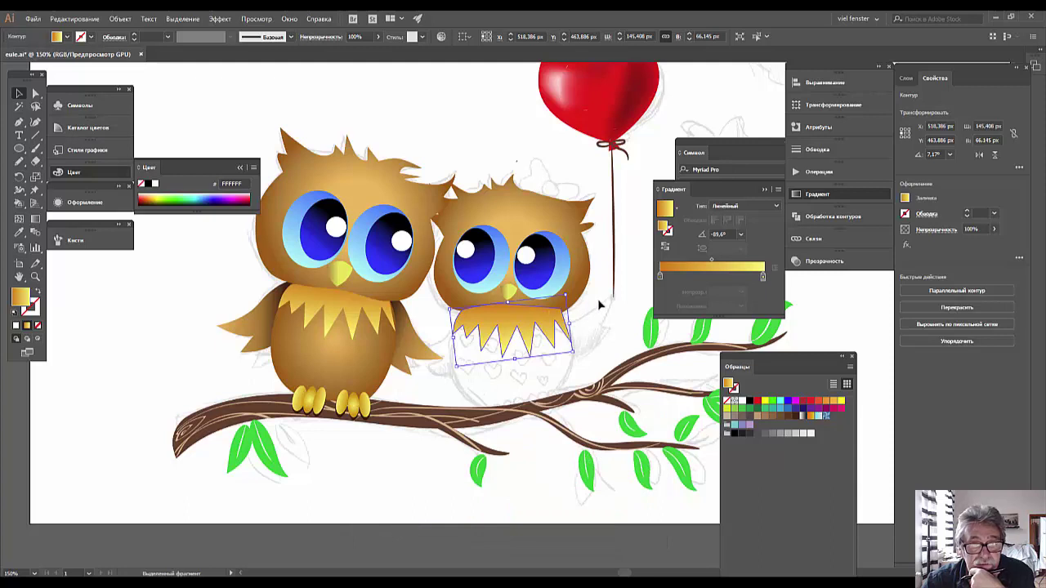
{"action": "left_click", "coordinate": [598, 305]}
{"action": "left_click", "coordinate": [545, 315]}
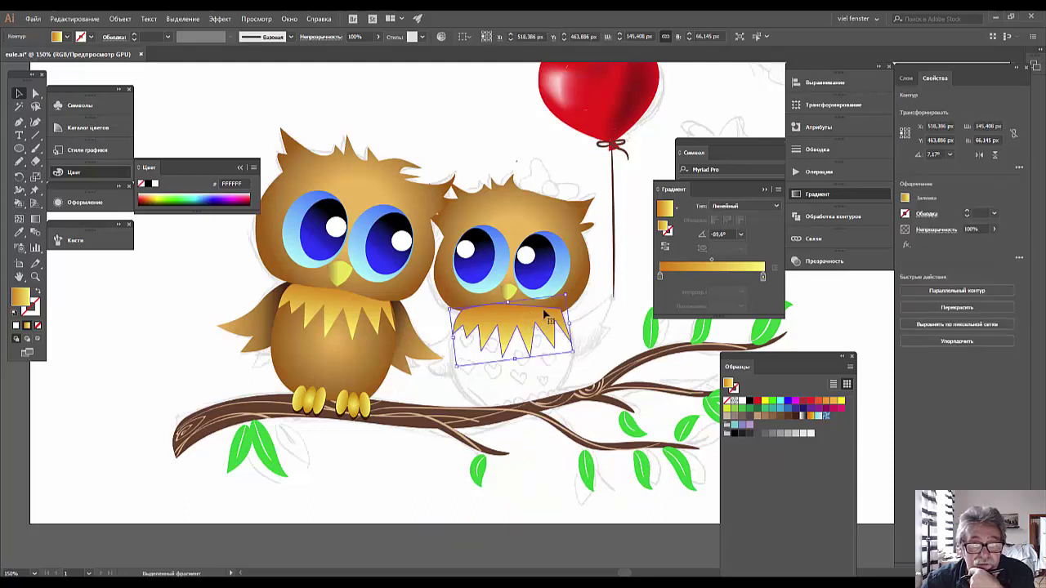
- Bring the small owl's head forward over the chest feathers and show the Layers panel
{"action": "left_click", "coordinate": [576, 299]}
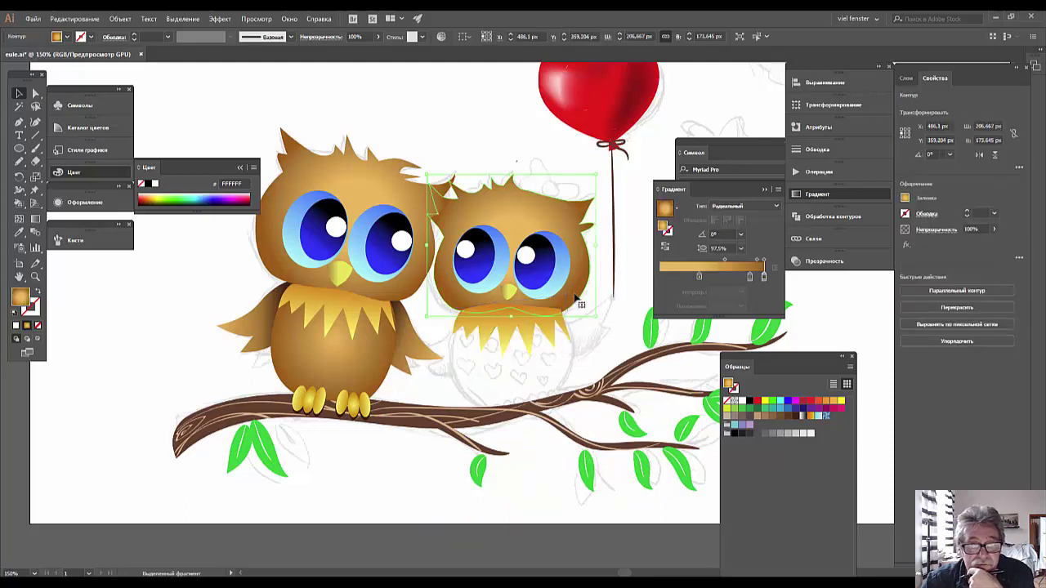
{"action": "right_click", "coordinate": [576, 299]}
{"action": "mouse_move", "coordinate": [606, 466]}
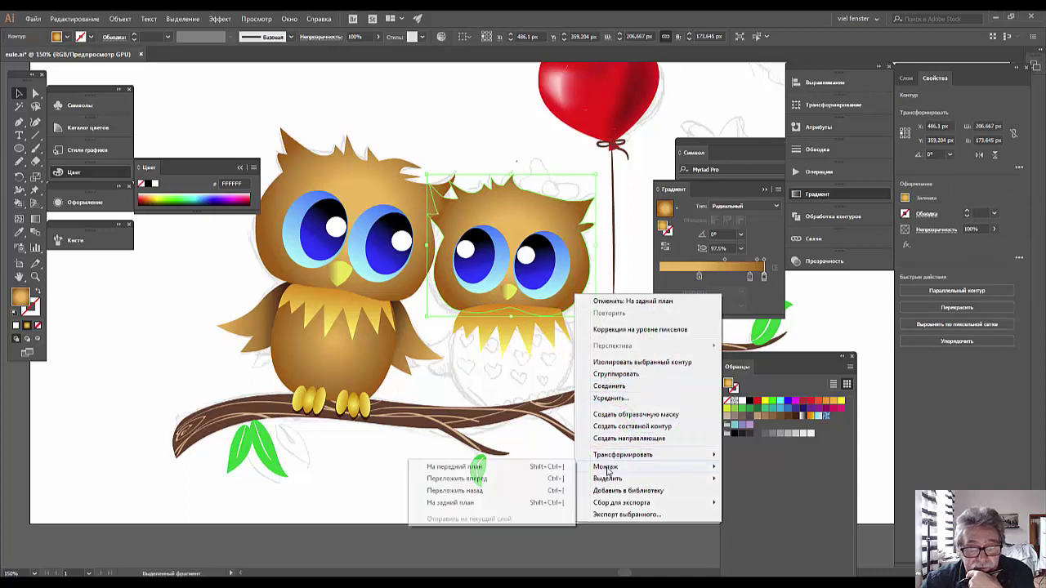
{"action": "left_click", "coordinate": [471, 479]}
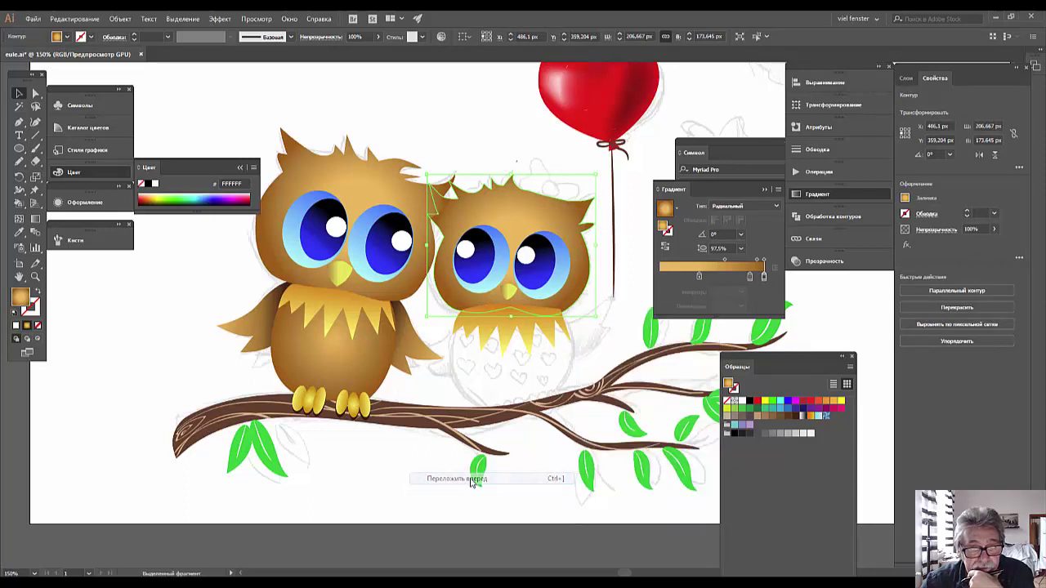
{"action": "right_click", "coordinate": [570, 297]}
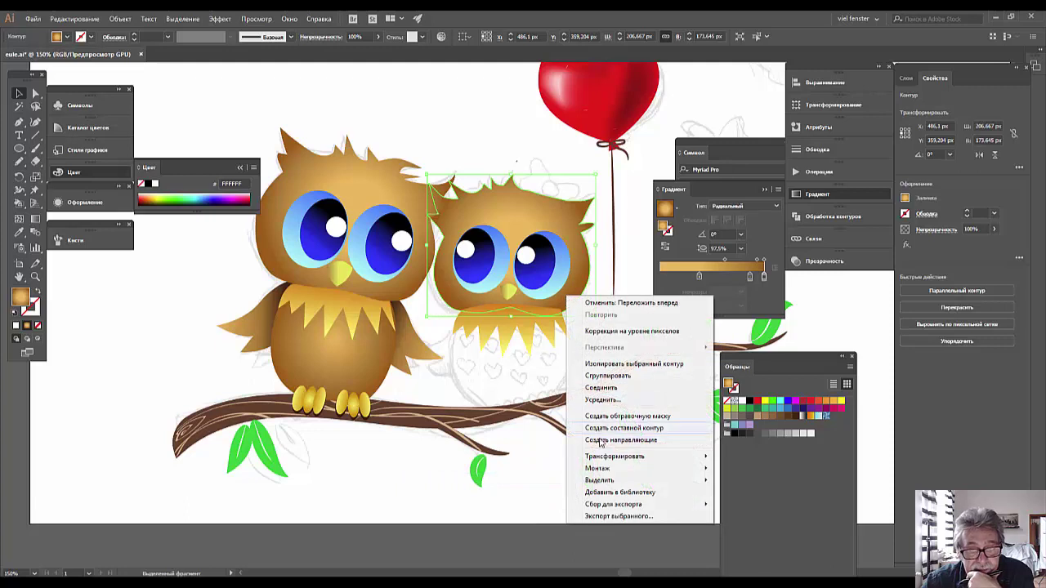
{"action": "mouse_move", "coordinate": [597, 468]}
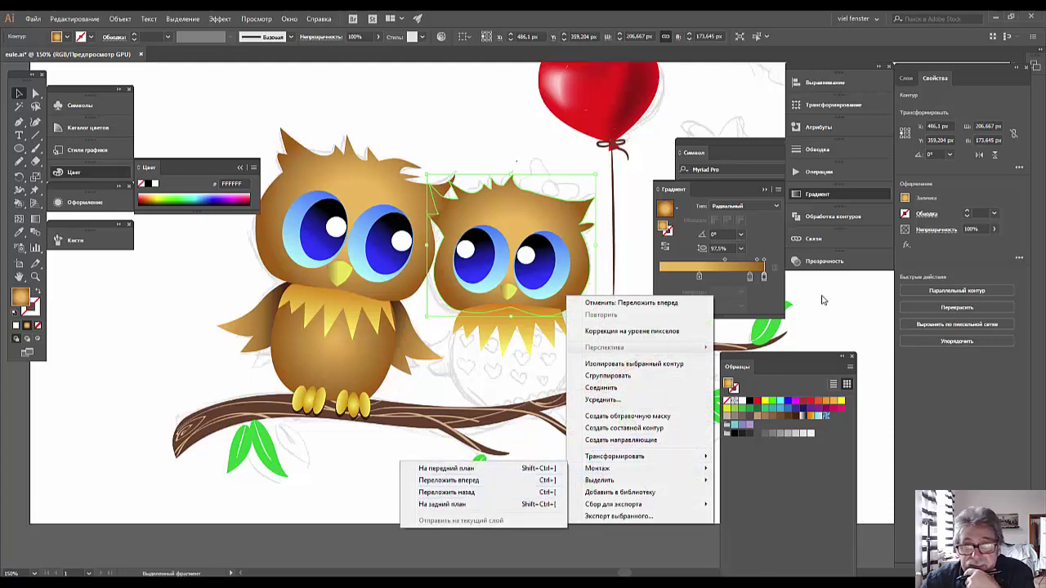
{"action": "left_click", "coordinate": [906, 78]}
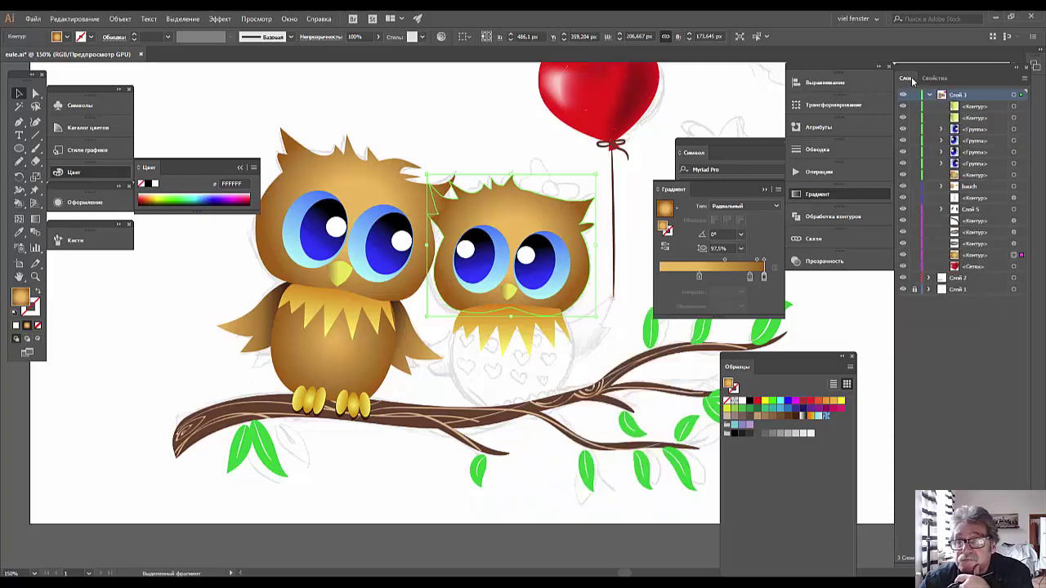
- Expand the bauch group in Layers and move the zigzag chest path into Слой 5
{"action": "left_click", "coordinate": [930, 94]}
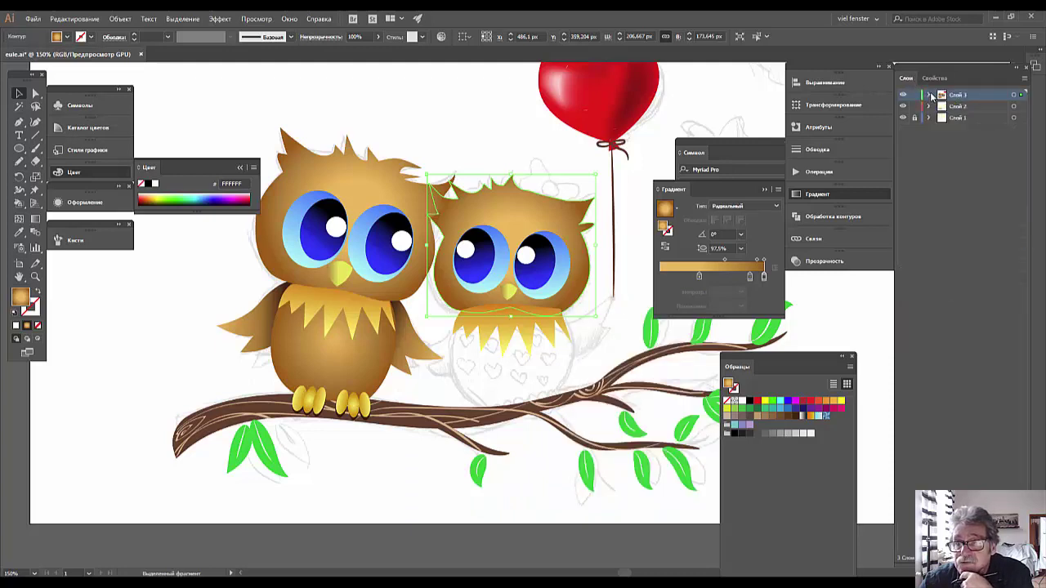
{"action": "left_click", "coordinate": [929, 95]}
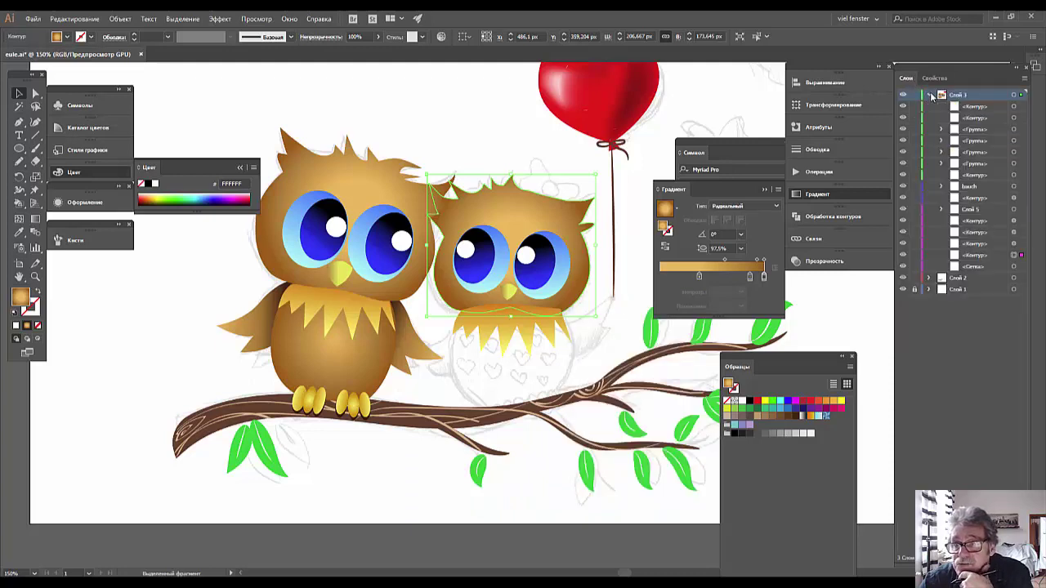
{"action": "left_click", "coordinate": [529, 329]}
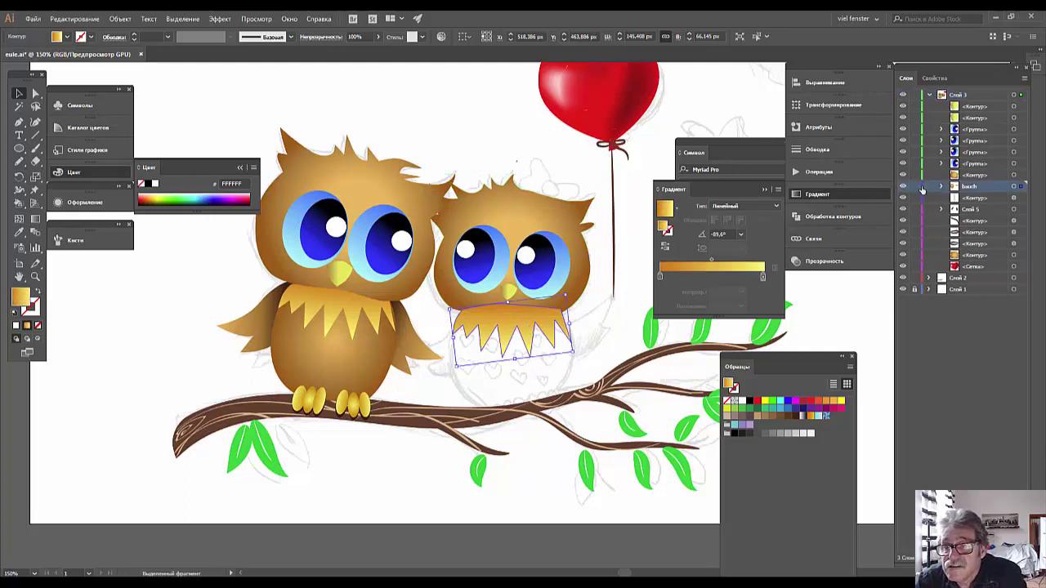
{"action": "left_click", "coordinate": [942, 186]}
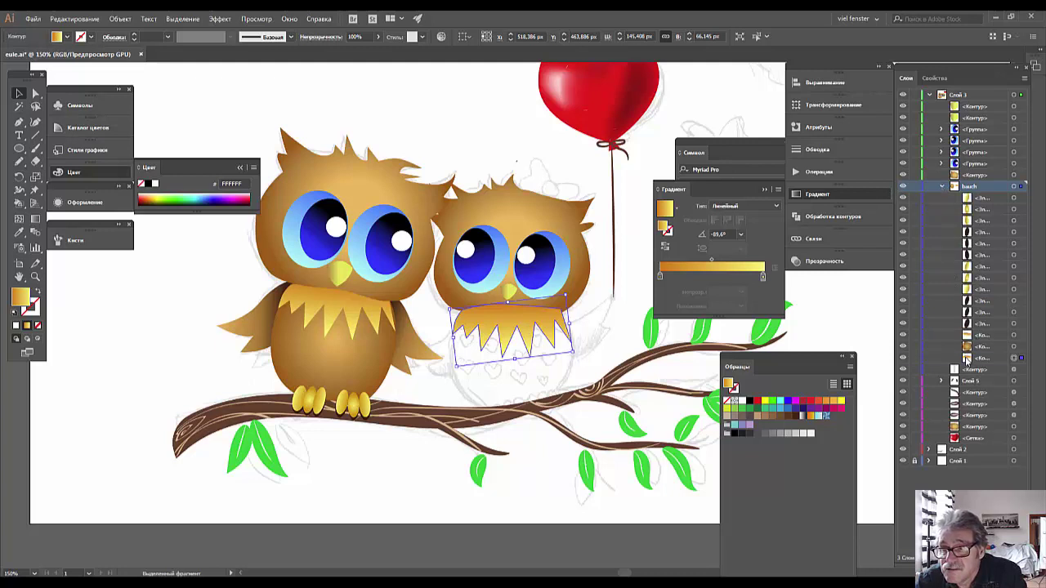
{"action": "left_click", "coordinate": [966, 361]}
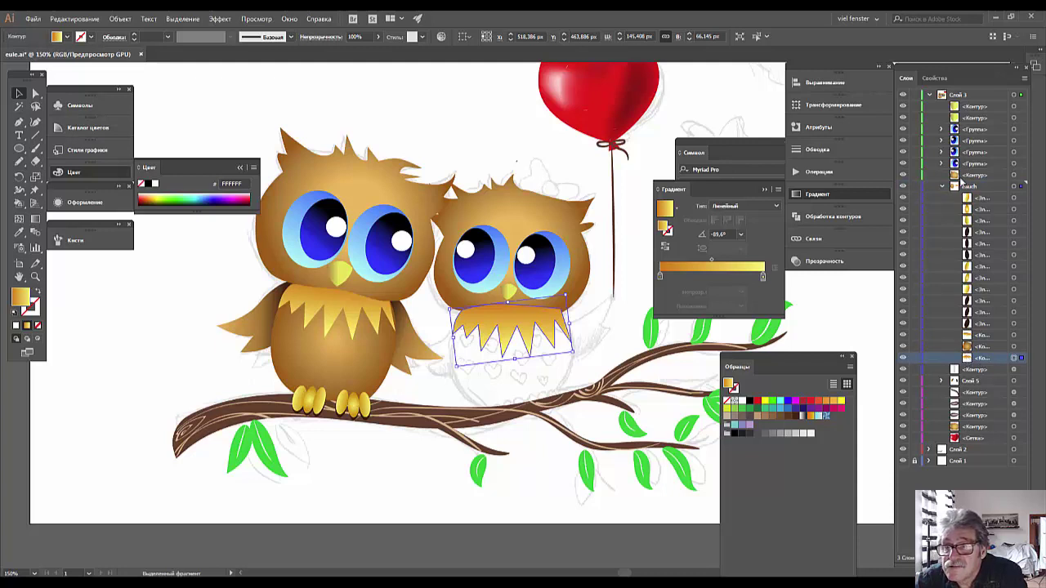
{"action": "left_click", "coordinate": [903, 176]}
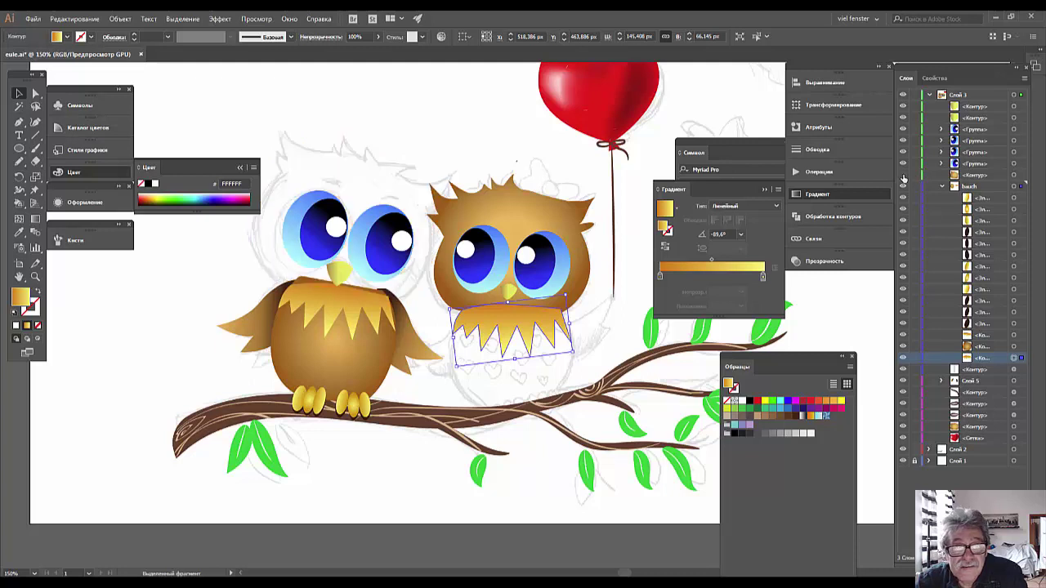
{"action": "left_click", "coordinate": [903, 176]}
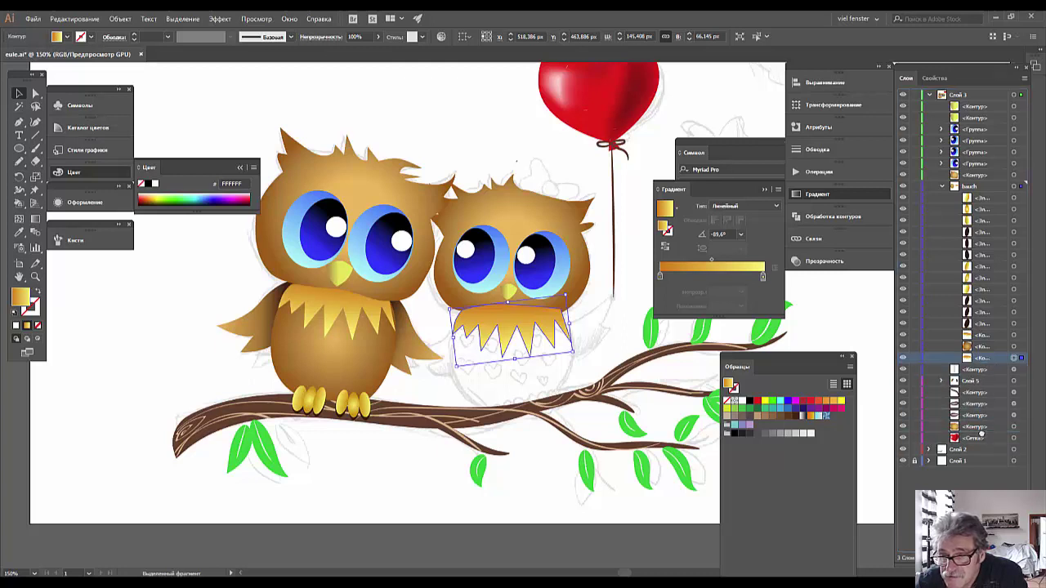
{"action": "left_click_drag", "start_coordinate": [981, 436], "coordinate": [980, 435]}
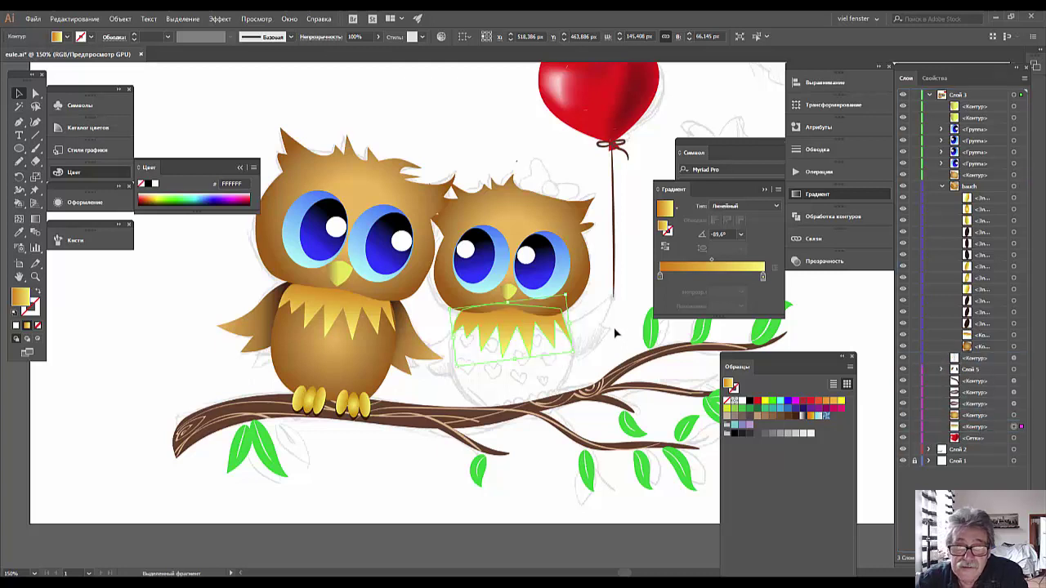
{"action": "left_click", "coordinate": [616, 332]}
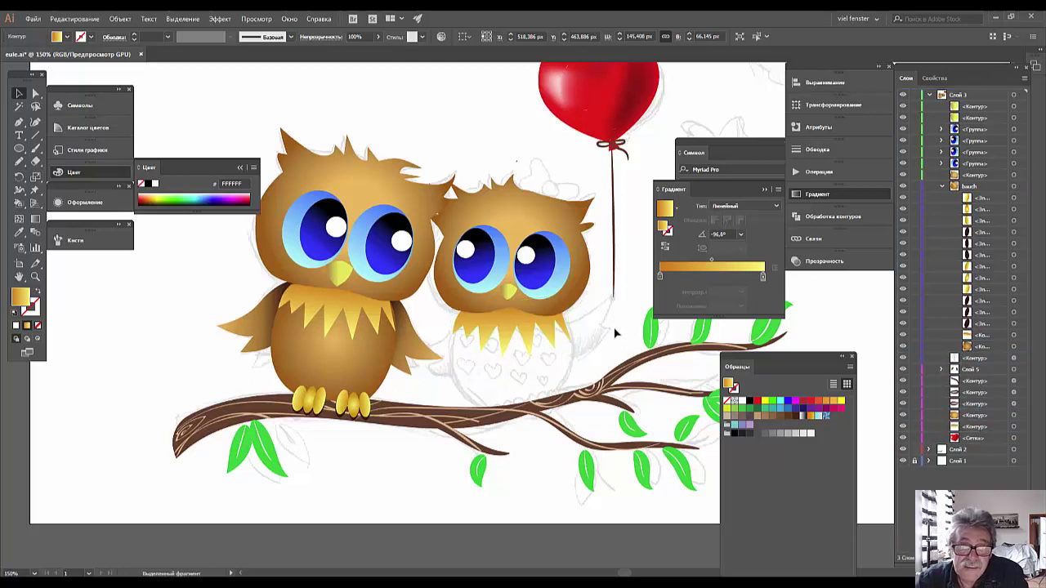
{"action": "left_click", "coordinate": [354, 362]}
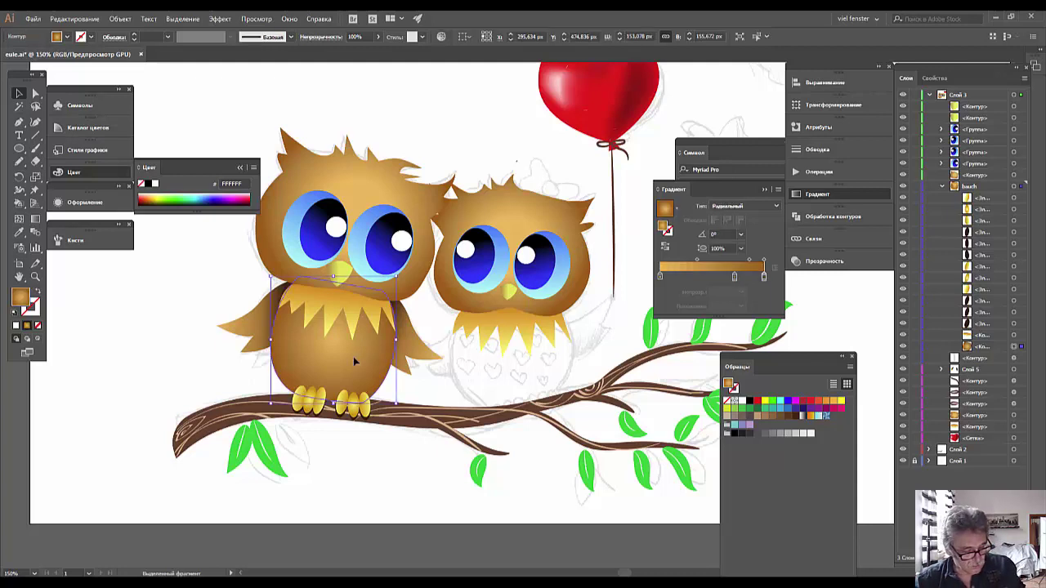
- Copy the left owl's body onto the right owl, tilt it about 10.5°, and restack it below the chest feathers in Слой 5
{"action": "left_click_drag", "start_coordinate": [353, 362], "coordinate": [528, 367]}
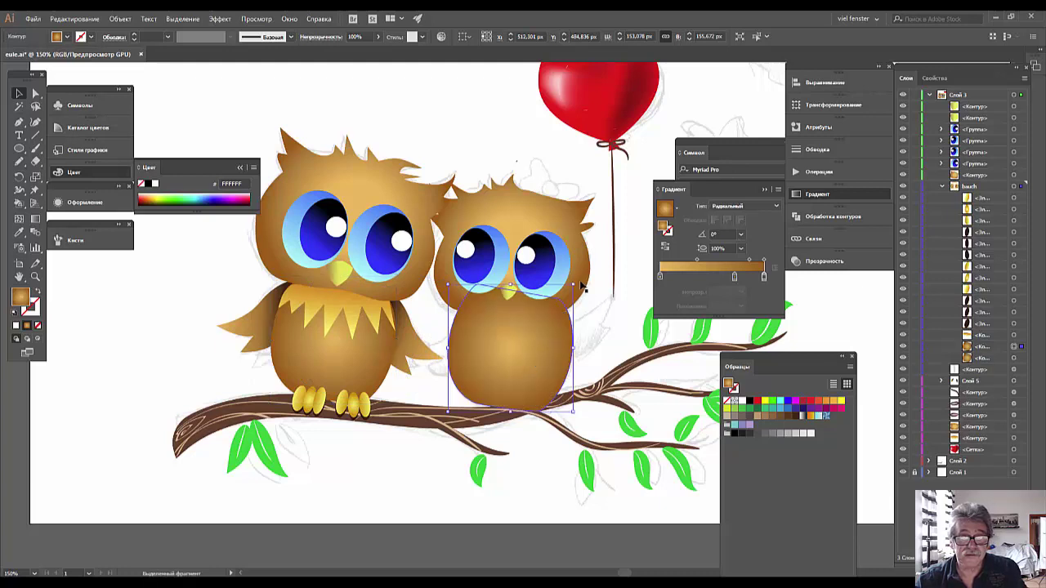
{"action": "mouse_move", "coordinate": [577, 283]}
{"action": "left_mouse_down"}
{"action": "mouse_move", "coordinate": [503, 285]}
{"action": "mouse_move", "coordinate": [504, 307]}
{"action": "left_mouse_up"}
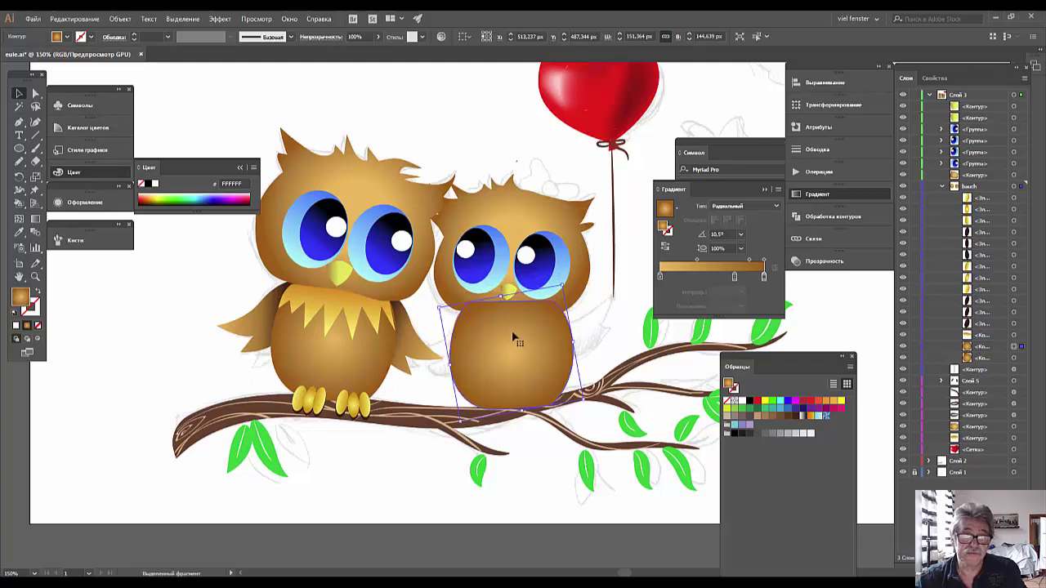
{"action": "left_click_drag", "start_coordinate": [520, 363], "coordinate": [514, 362]}
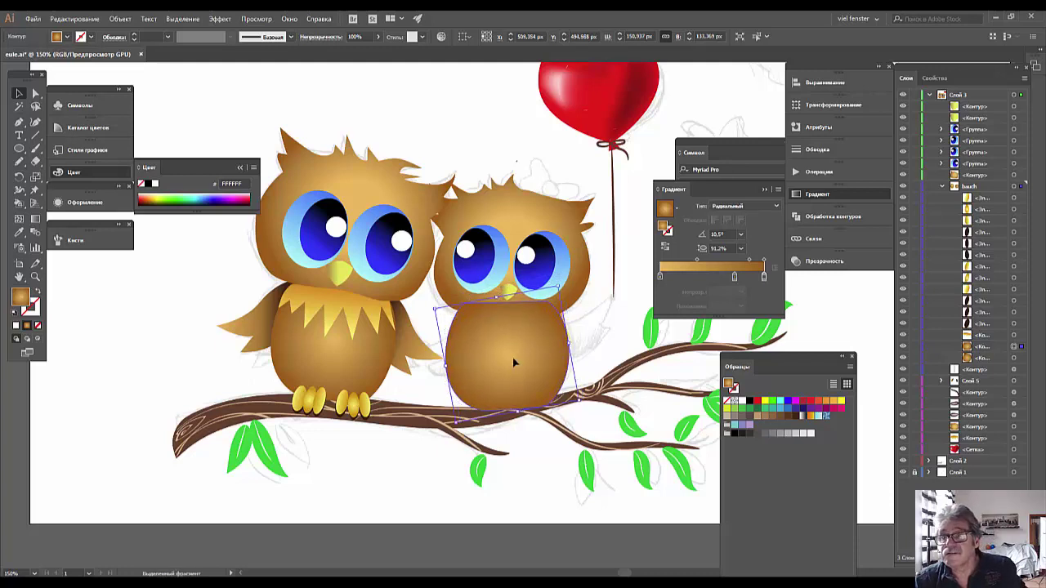
{"action": "left_click", "coordinate": [1000, 348]}
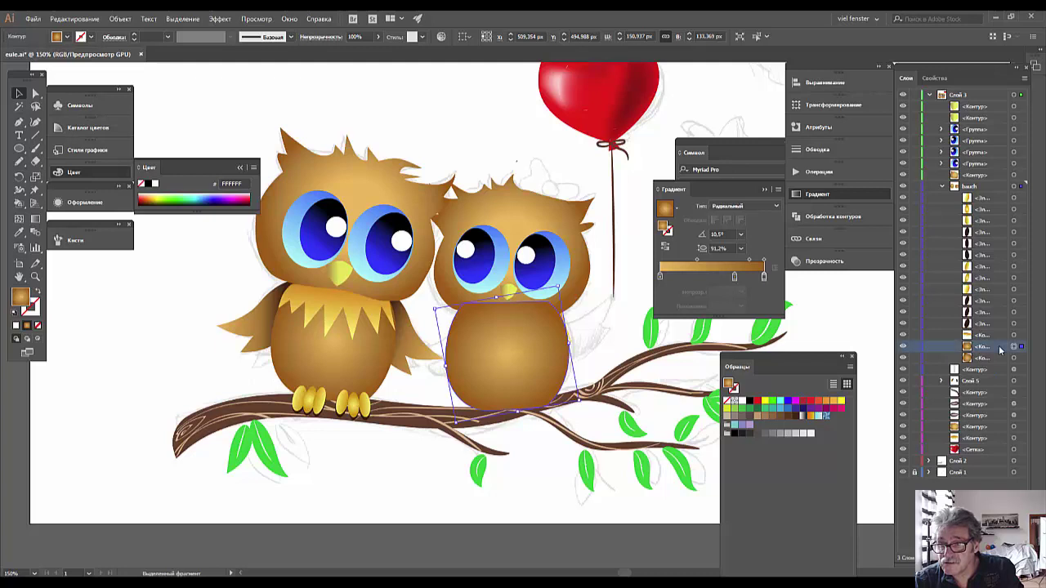
{"action": "left_click_drag", "start_coordinate": [1000, 349], "coordinate": [991, 430]}
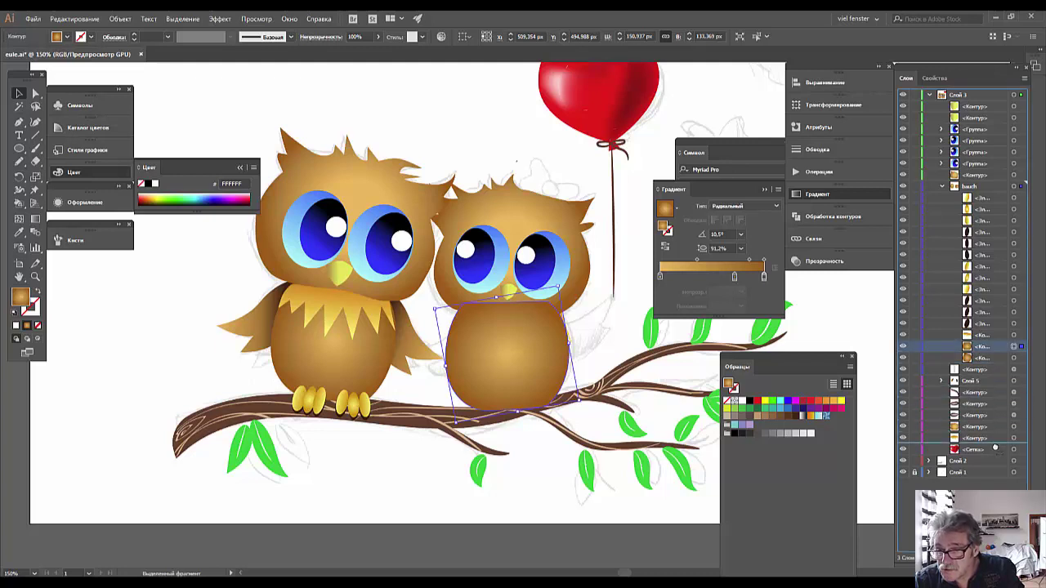
{"action": "left_click_drag", "start_coordinate": [991, 431], "coordinate": [991, 431]}
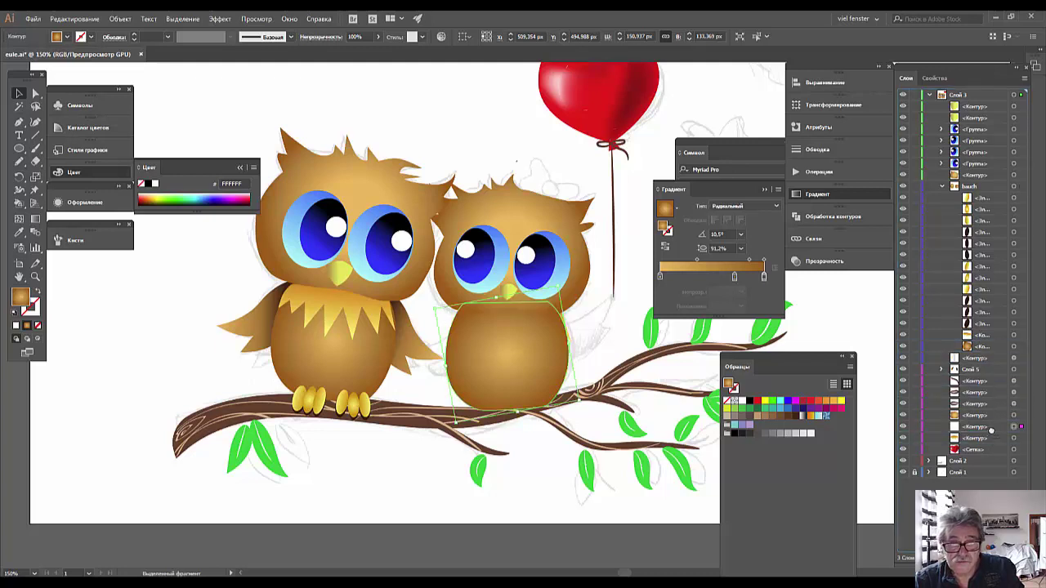
{"action": "left_click", "coordinate": [979, 429]}
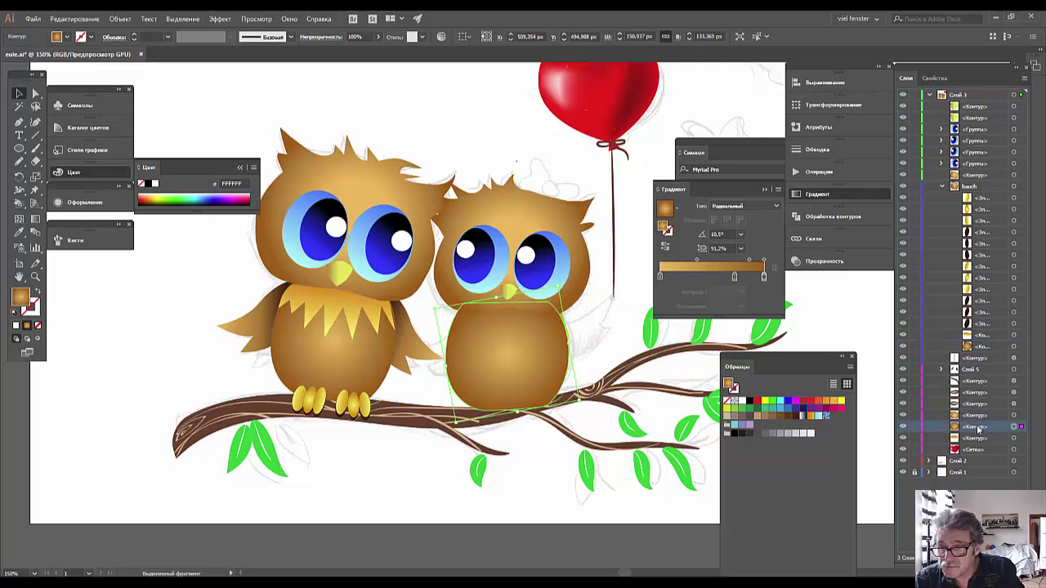
{"action": "left_click_drag", "start_coordinate": [978, 442], "coordinate": [979, 443]}
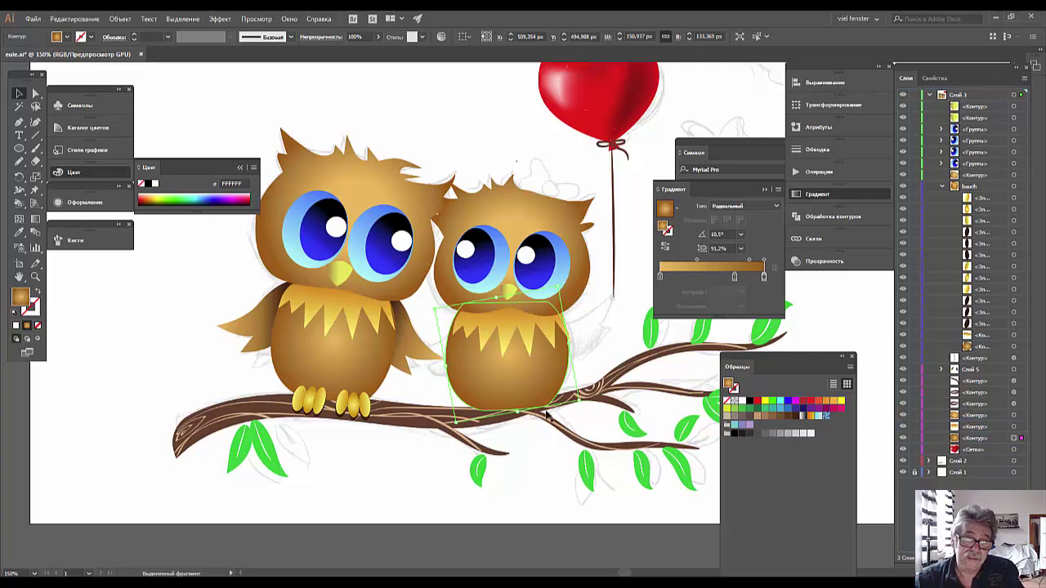
- Shrink, rotate and flatten the right owl's body, then tilt its zigzag chest feathers slightly
{"action": "left_click_drag", "start_coordinate": [578, 402], "coordinate": [574, 399]}
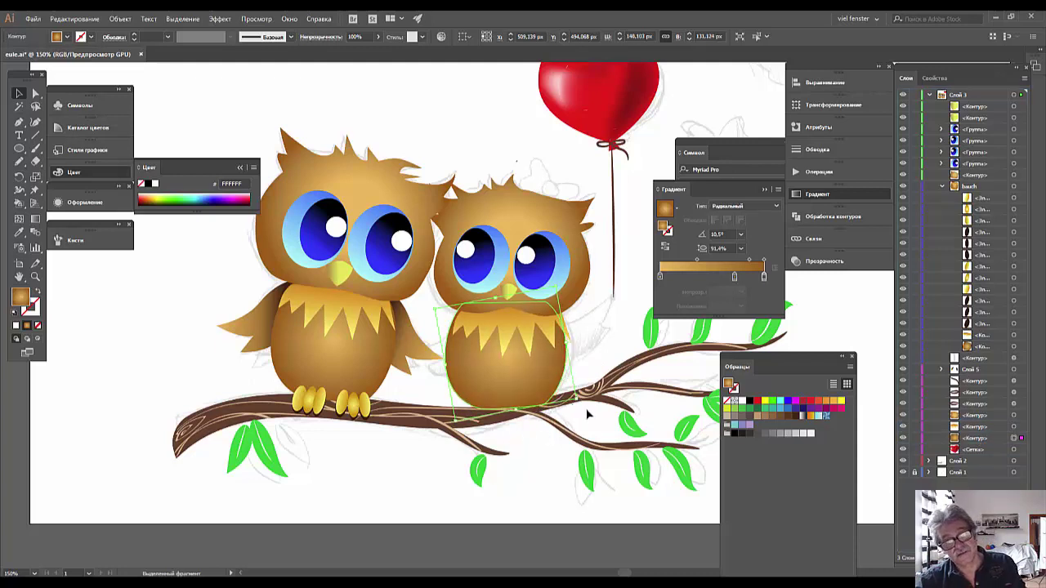
{"action": "left_click_drag", "start_coordinate": [578, 402], "coordinate": [572, 411]}
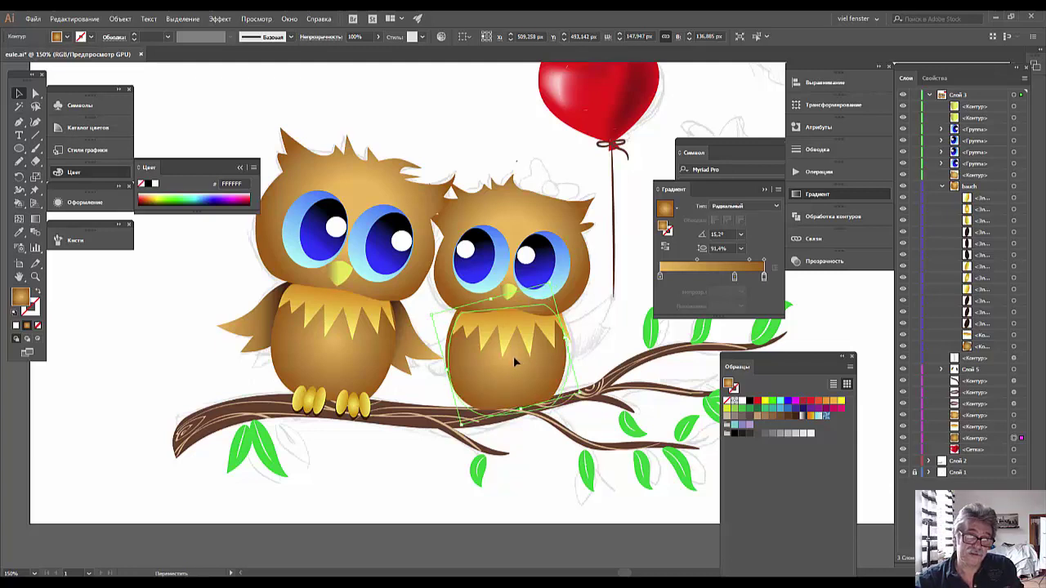
{"action": "left_click_drag", "start_coordinate": [513, 353], "coordinate": [518, 359]}
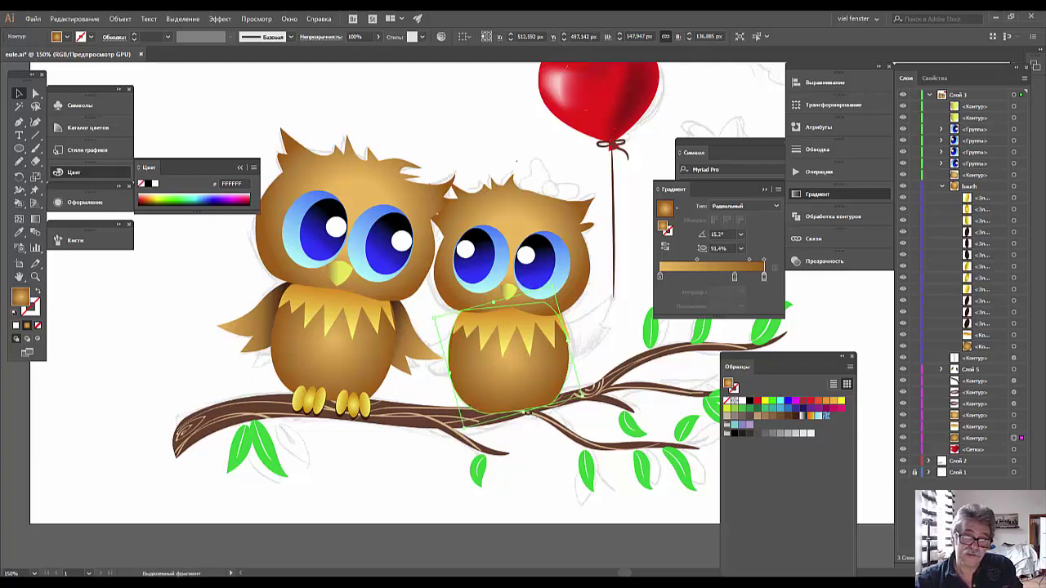
{"action": "left_click_drag", "start_coordinate": [526, 415], "coordinate": [523, 407]}
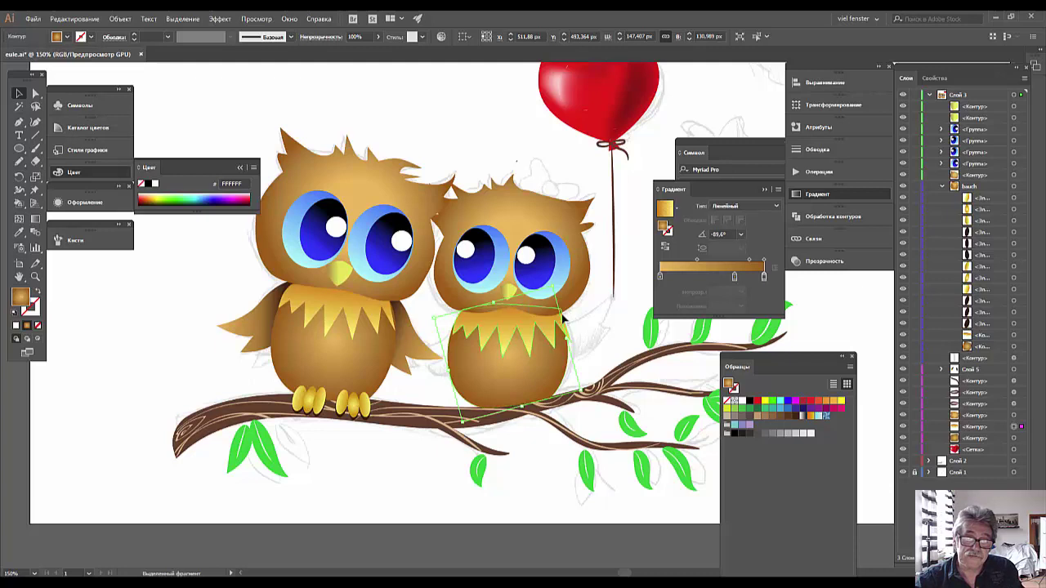
{"action": "left_click", "coordinate": [560, 325]}
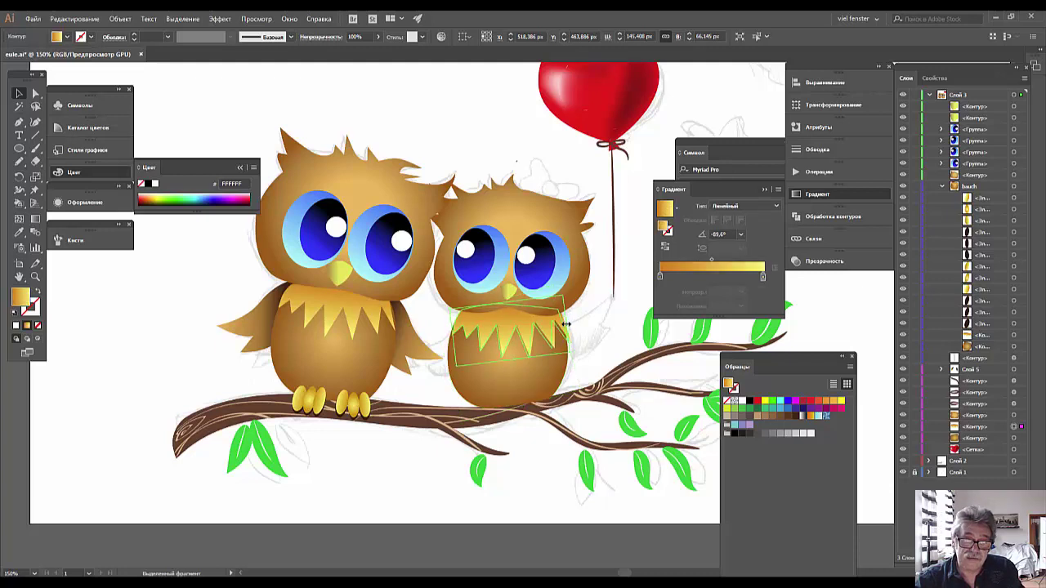
{"action": "mouse_move", "coordinate": [571, 322]}
{"action": "left_mouse_down"}
{"action": "mouse_move", "coordinate": [582, 335]}
{"action": "mouse_move", "coordinate": [562, 338]}
{"action": "left_mouse_up"}
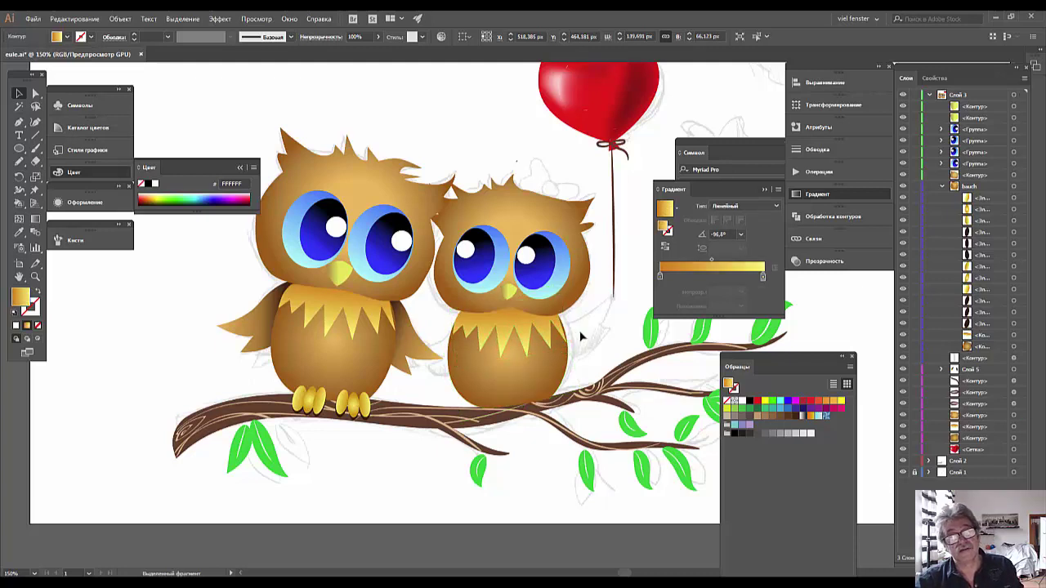
{"action": "key", "text": "ctrl+shift+a"}
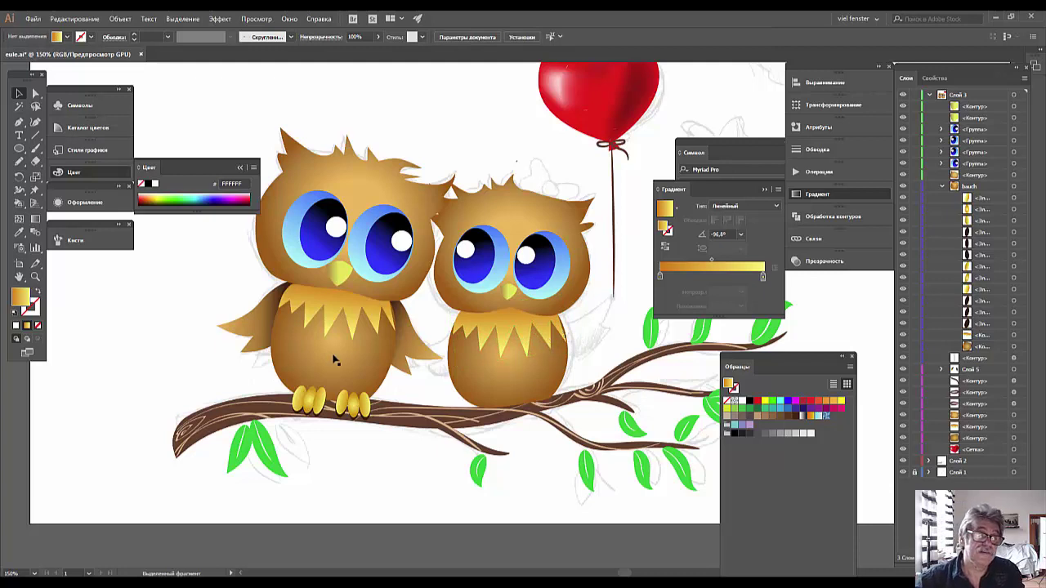
- Copy the left owl's wing onto the right owl and rotate it up toward the balloon string
{"action": "left_click", "coordinate": [407, 349]}
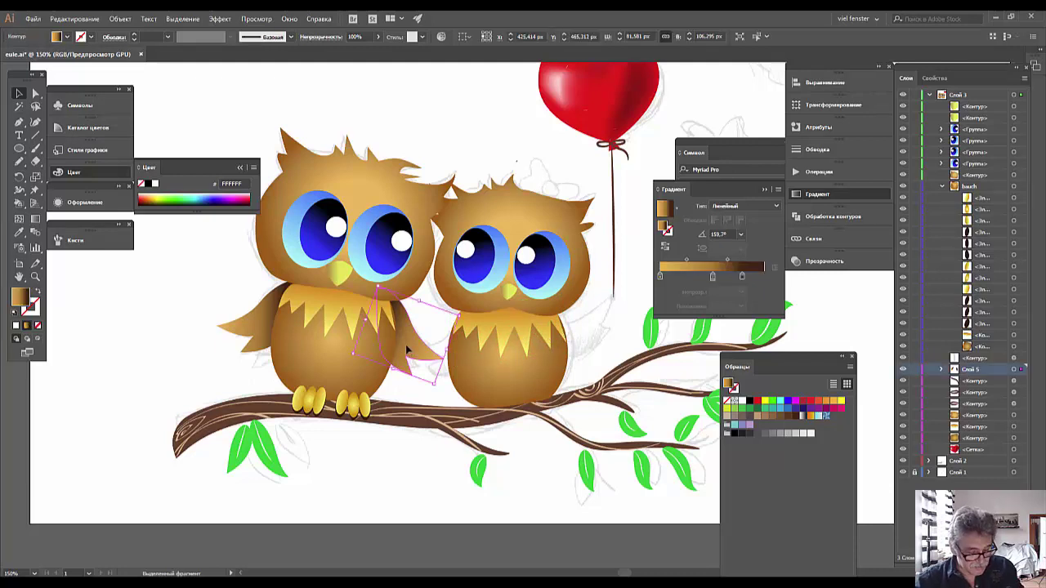
{"action": "left_click_drag", "start_coordinate": [405, 344], "coordinate": [621, 364]}
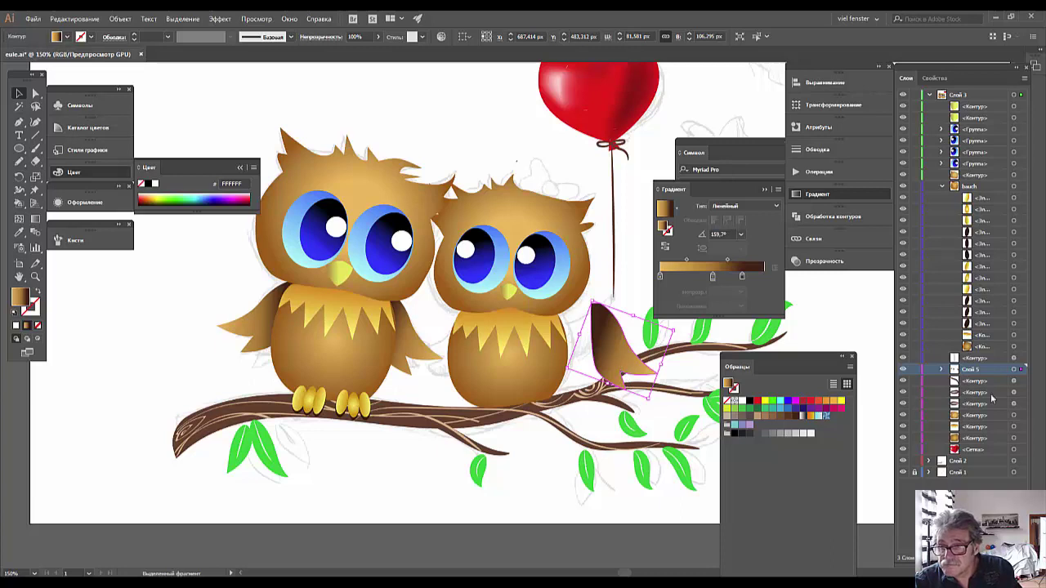
{"action": "left_click_drag", "start_coordinate": [997, 373], "coordinate": [990, 442]}
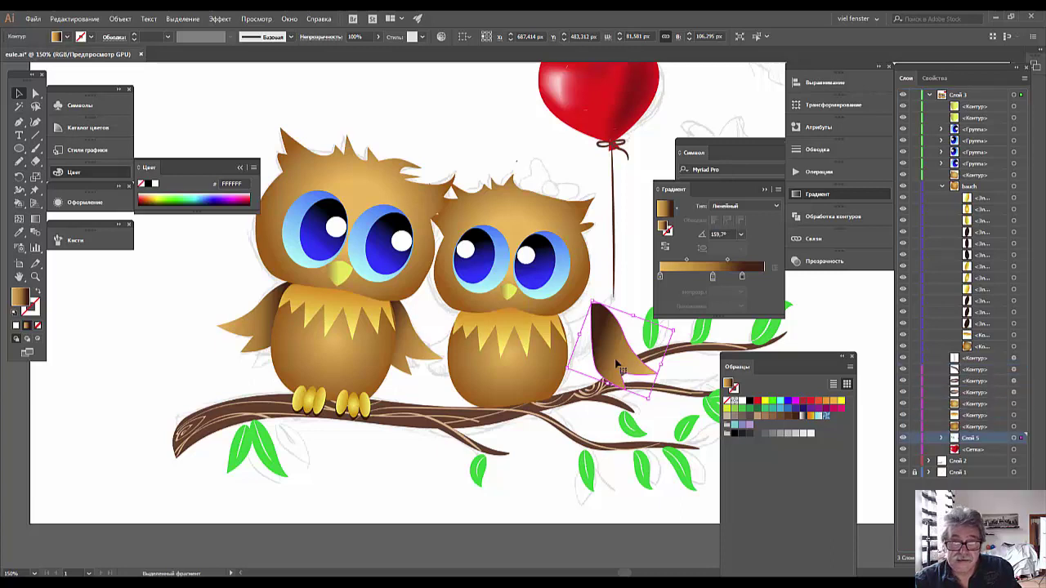
{"action": "left_click_drag", "start_coordinate": [587, 385], "coordinate": [632, 390]}
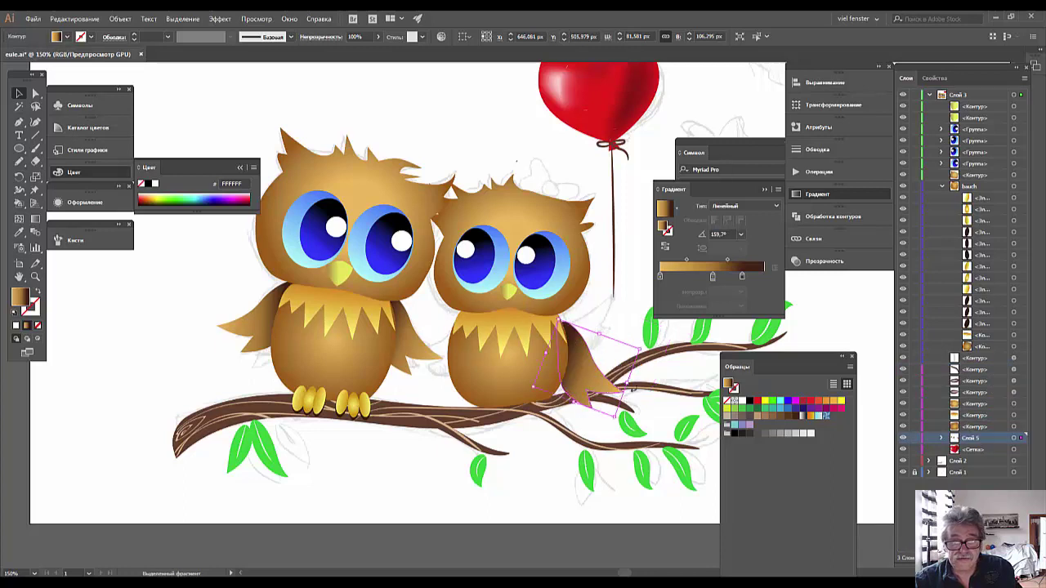
{"action": "mouse_move", "coordinate": [643, 348]}
{"action": "left_mouse_down"}
{"action": "mouse_move", "coordinate": [603, 364]}
{"action": "mouse_move", "coordinate": [599, 324]}
{"action": "left_mouse_up"}
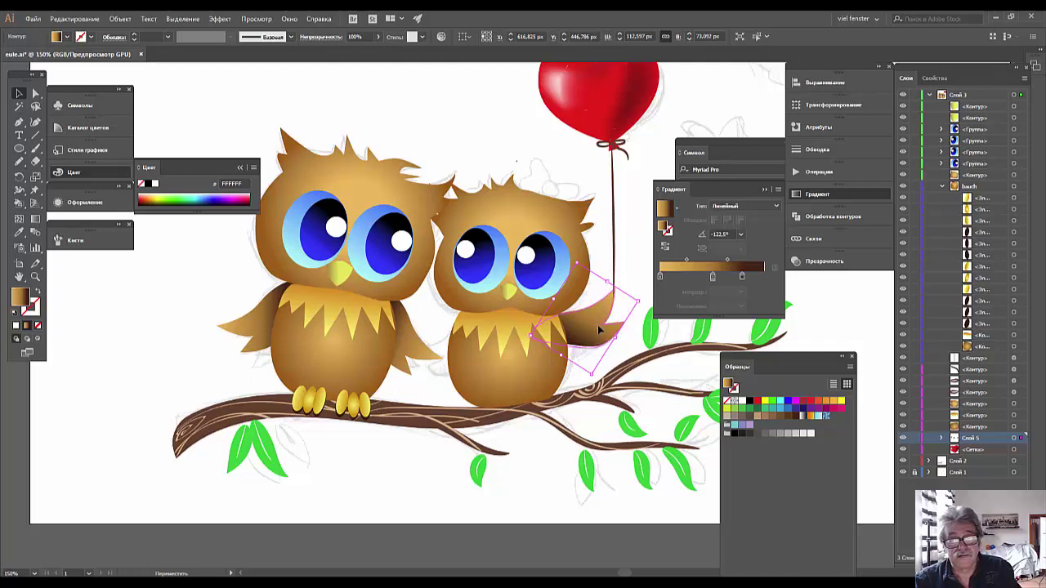
{"action": "left_click_drag", "start_coordinate": [597, 324], "coordinate": [597, 325]}
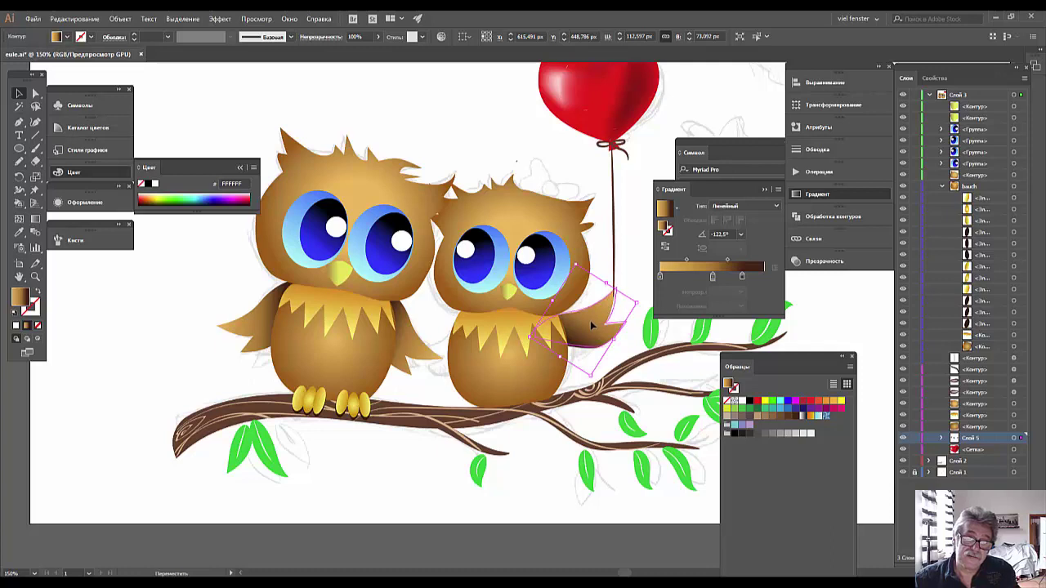
{"action": "left_click_drag", "start_coordinate": [589, 320], "coordinate": [592, 320]}
- Move the balloon string's path below Слой 5 in the Layers panel
{"action": "left_click", "coordinate": [615, 238]}
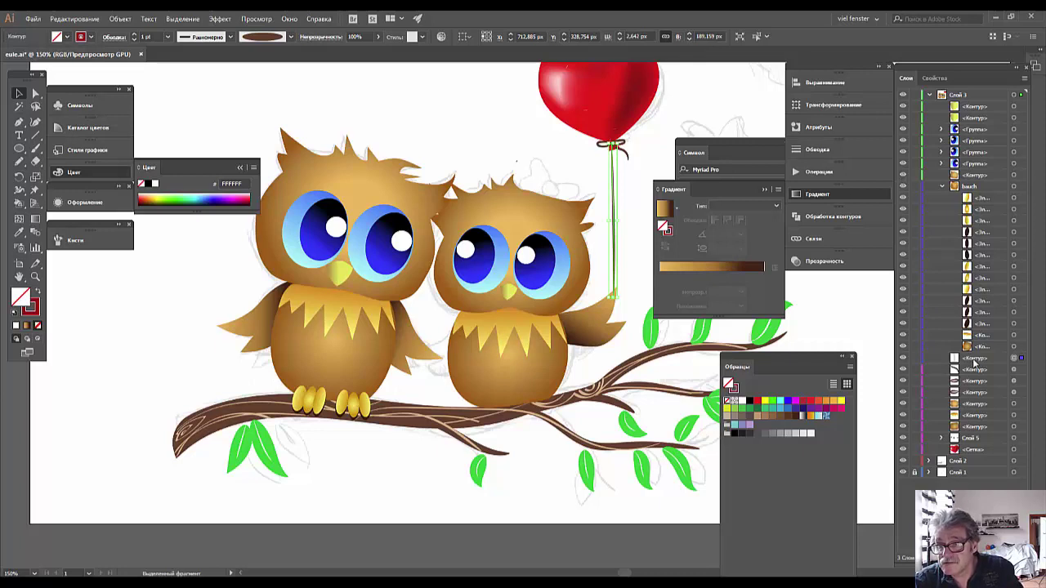
{"action": "left_click", "coordinate": [974, 359]}
{"action": "left_click_drag", "start_coordinate": [974, 364], "coordinate": [980, 439]}
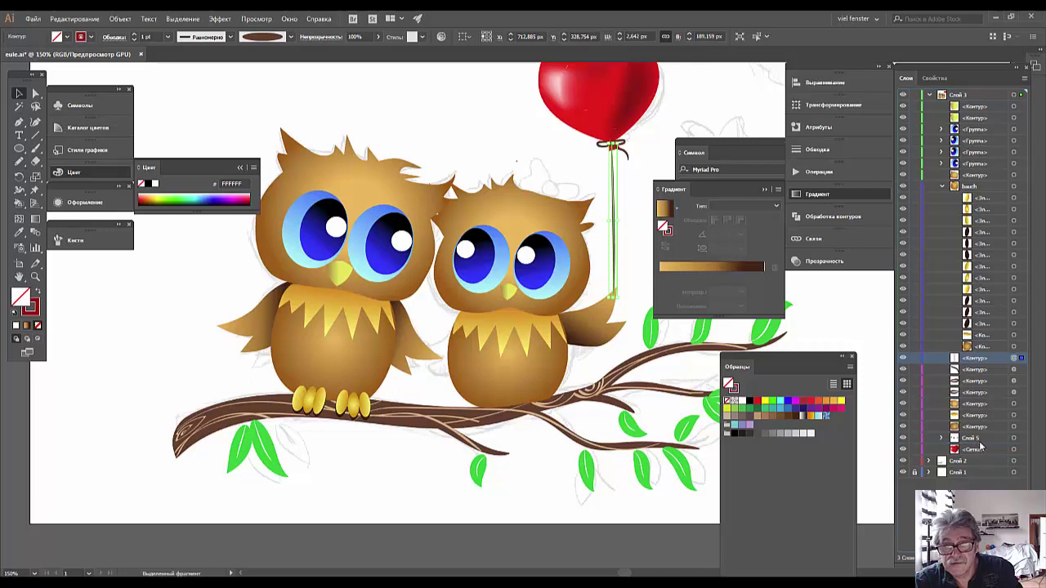
{"action": "left_click_drag", "start_coordinate": [980, 439], "coordinate": [980, 446]}
- Alt-drag another copy of the raised wing onto the owl's left side
{"action": "left_click", "coordinate": [634, 336]}
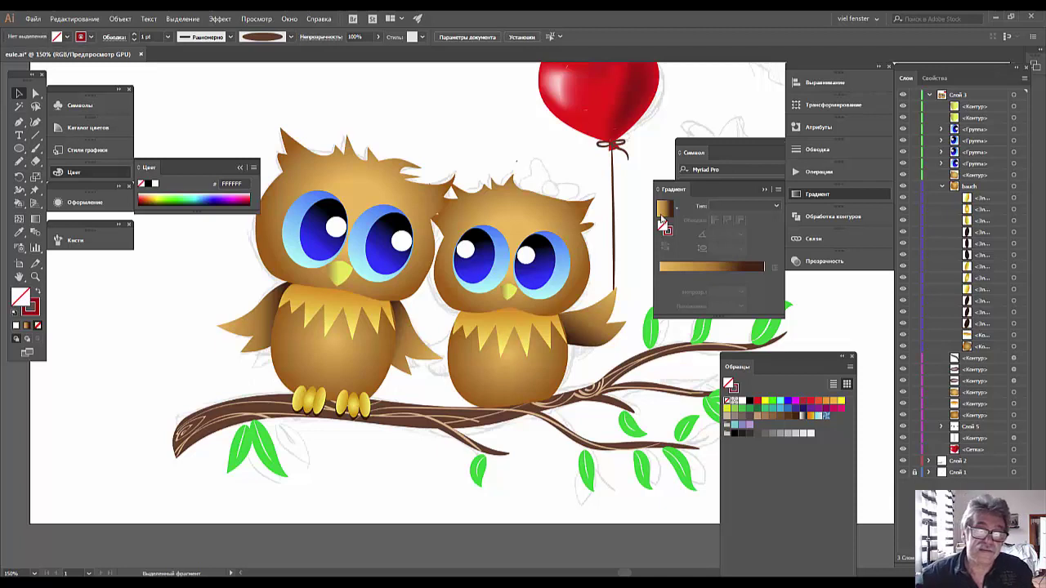
{"action": "left_click", "coordinate": [609, 322]}
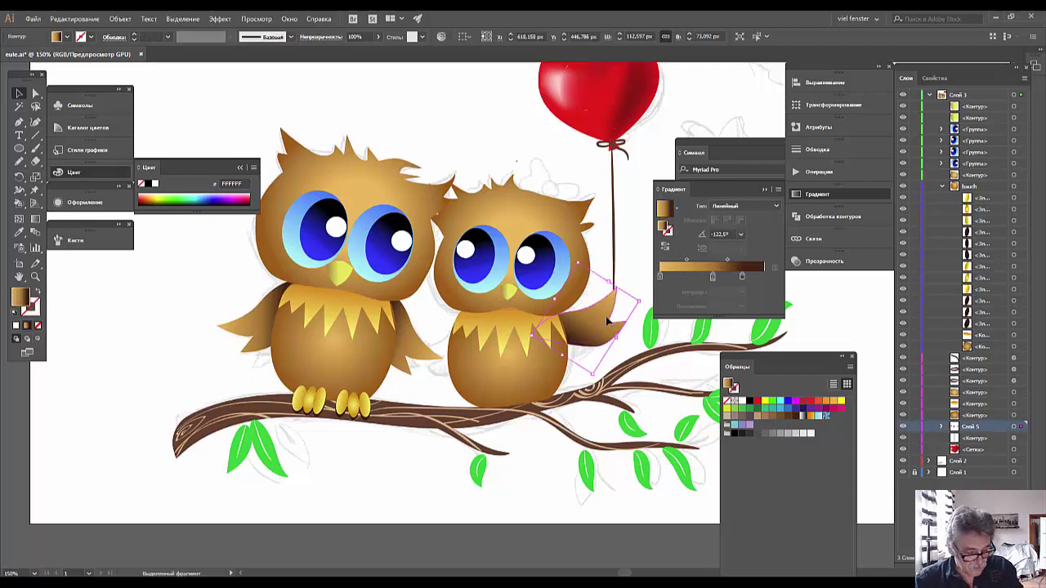
{"action": "left_click_drag", "start_coordinate": [605, 322], "coordinate": [476, 369]}
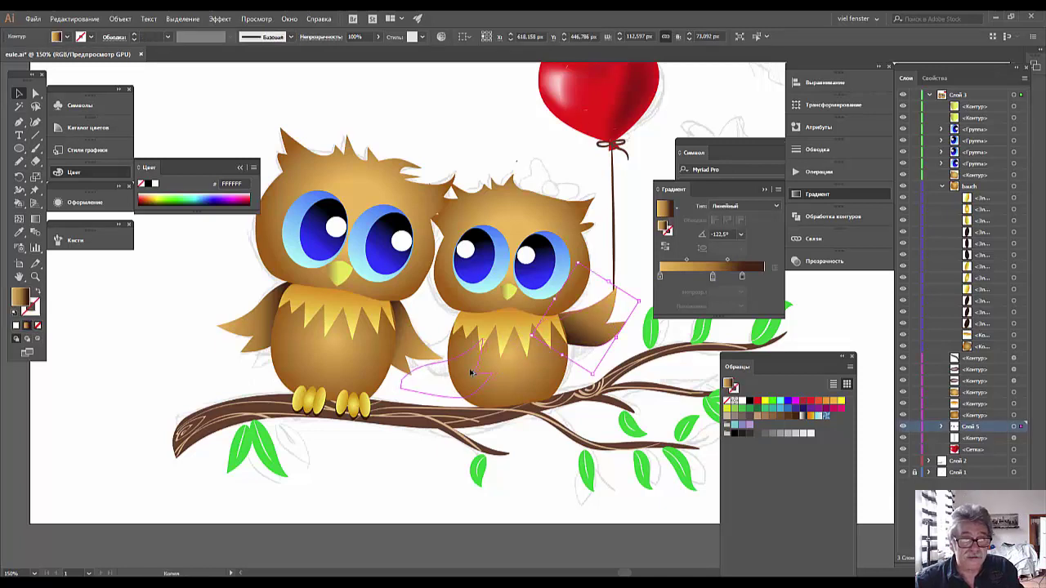
- Reflect the wing copy across the vertical axis and position it on the owl's left
{"action": "right_click", "coordinate": [439, 372]}
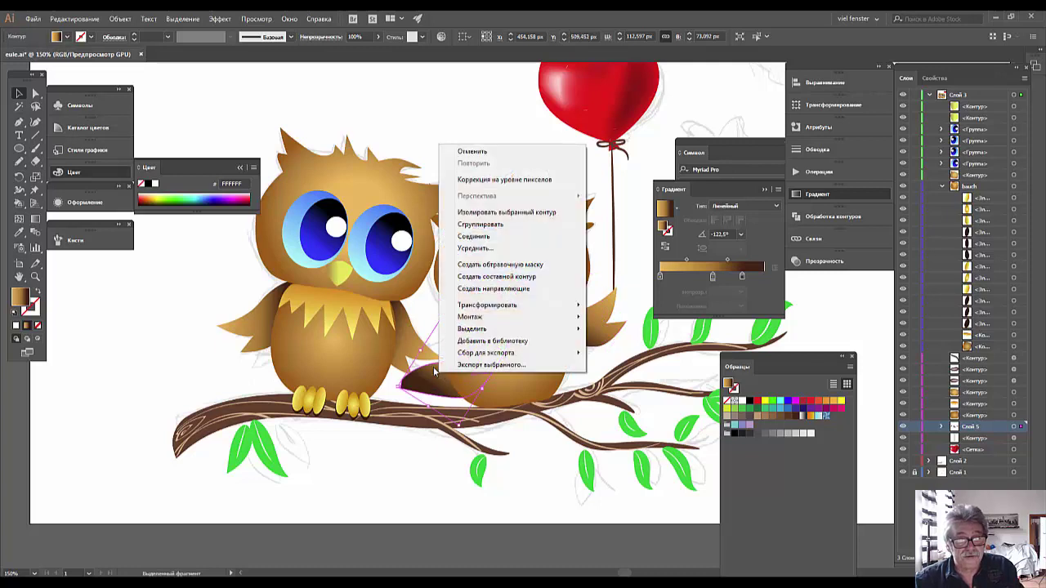
{"action": "mouse_move", "coordinate": [487, 305]}
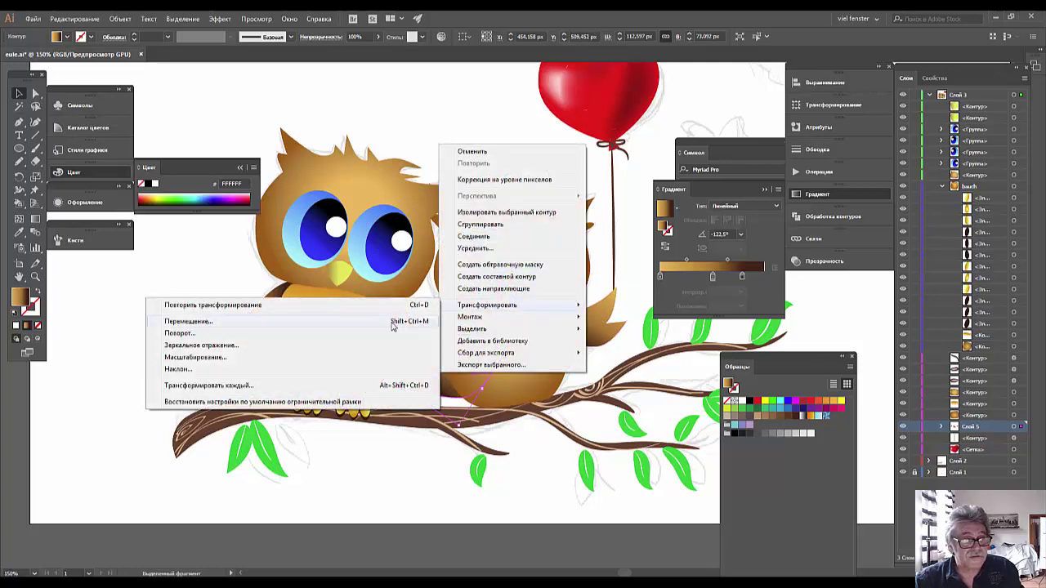
{"action": "left_click", "coordinate": [198, 346]}
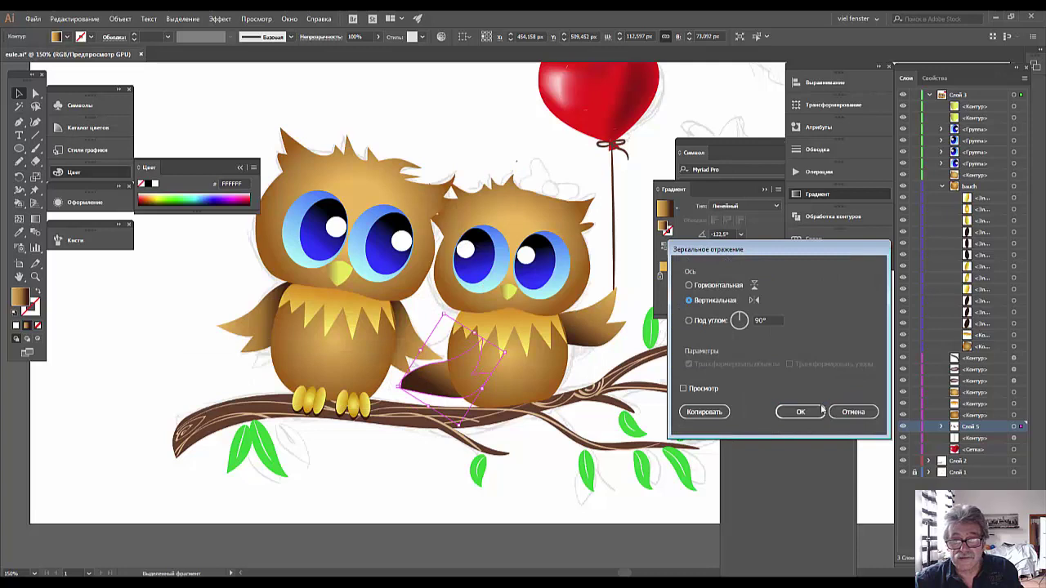
{"action": "left_click", "coordinate": [800, 411]}
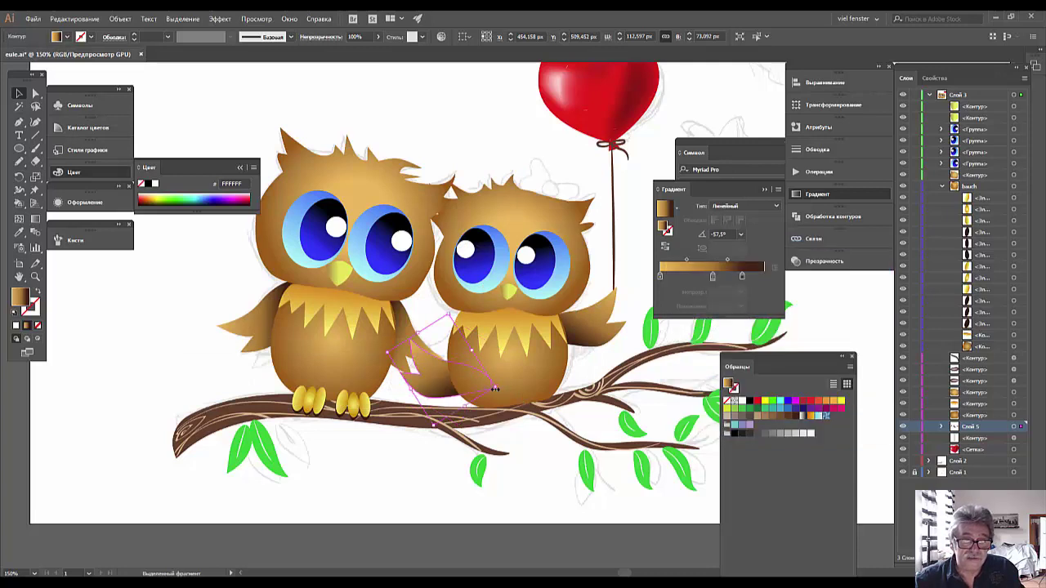
{"action": "left_click_drag", "start_coordinate": [494, 389], "coordinate": [482, 389]}
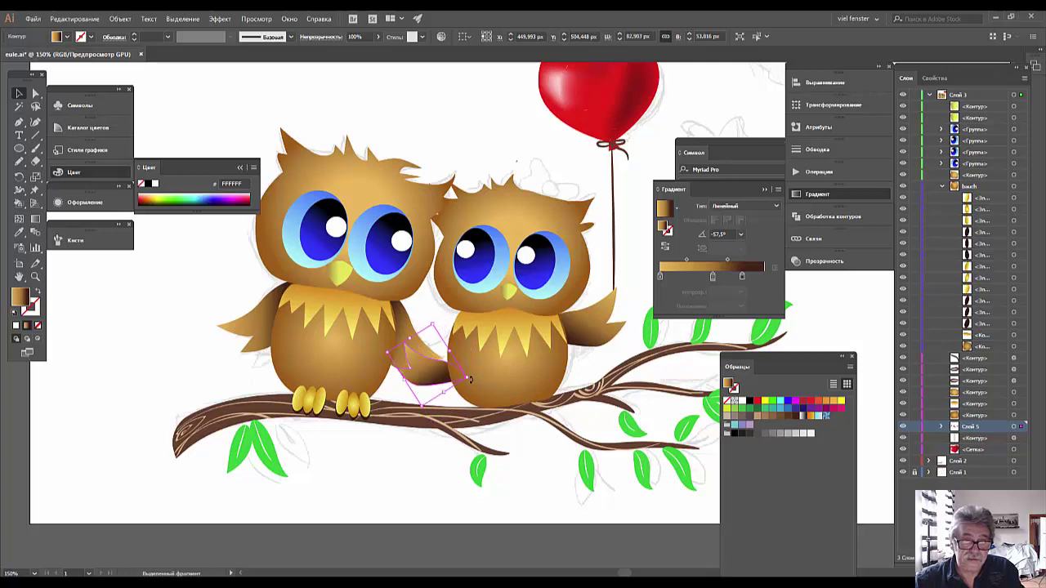
{"action": "left_click", "coordinate": [469, 376]}
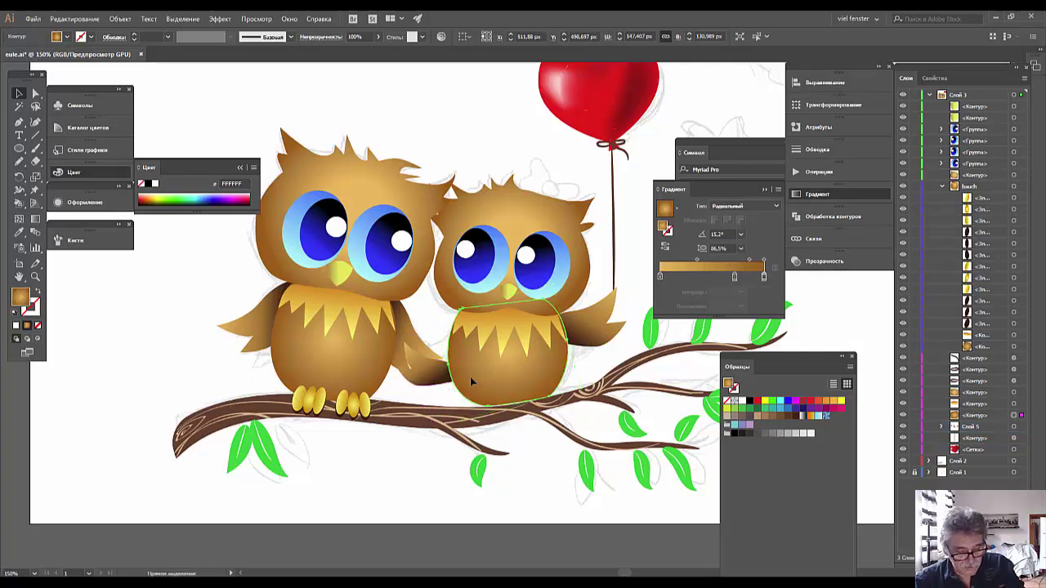
{"action": "left_click", "coordinate": [466, 381]}
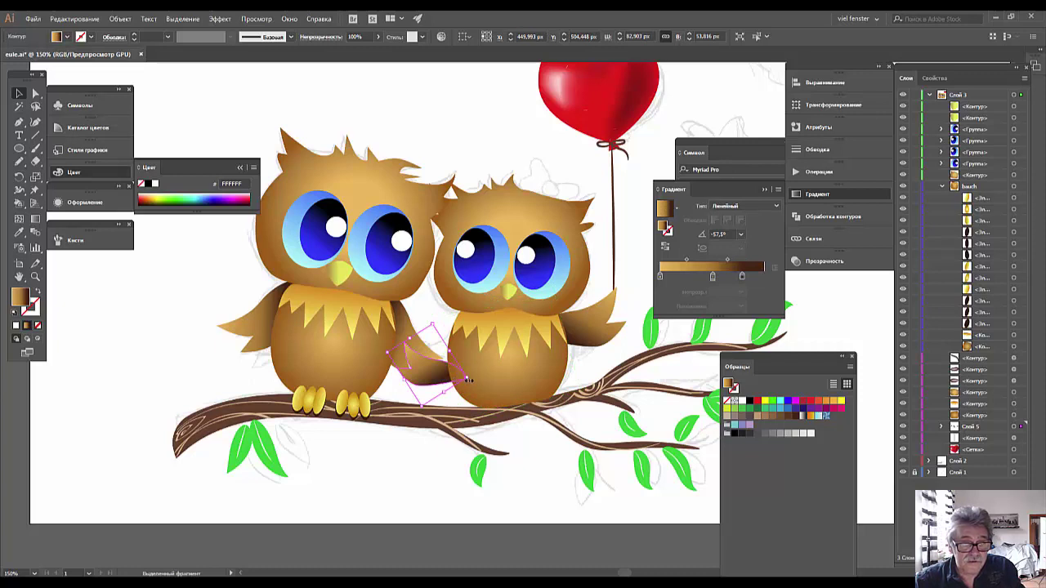
{"action": "left_click_drag", "start_coordinate": [468, 380], "coordinate": [438, 336]}
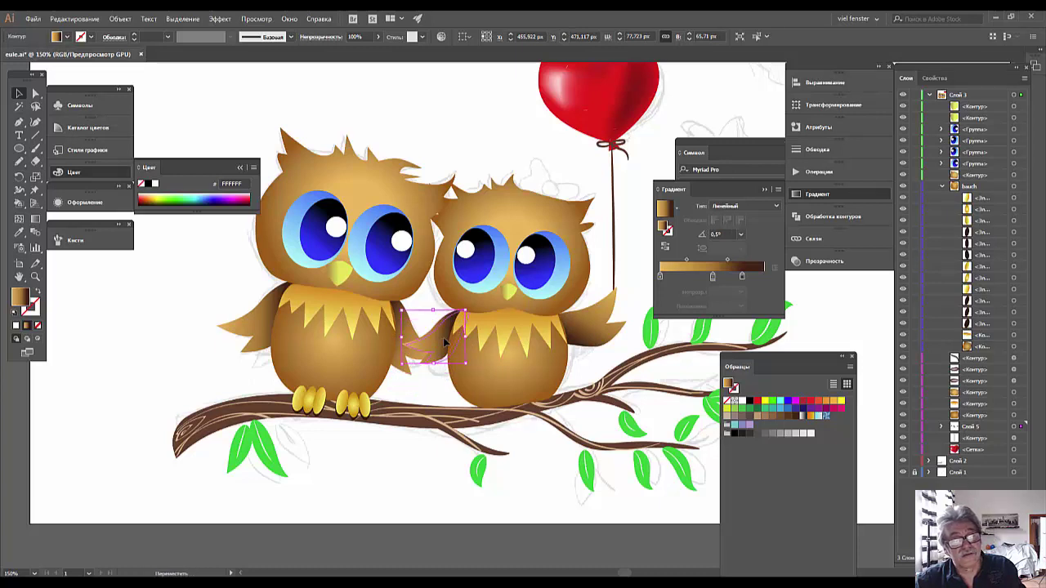
{"action": "key", "text": "Right"}
{"action": "key", "text": "Right"}
{"action": "key", "text": "Right"}
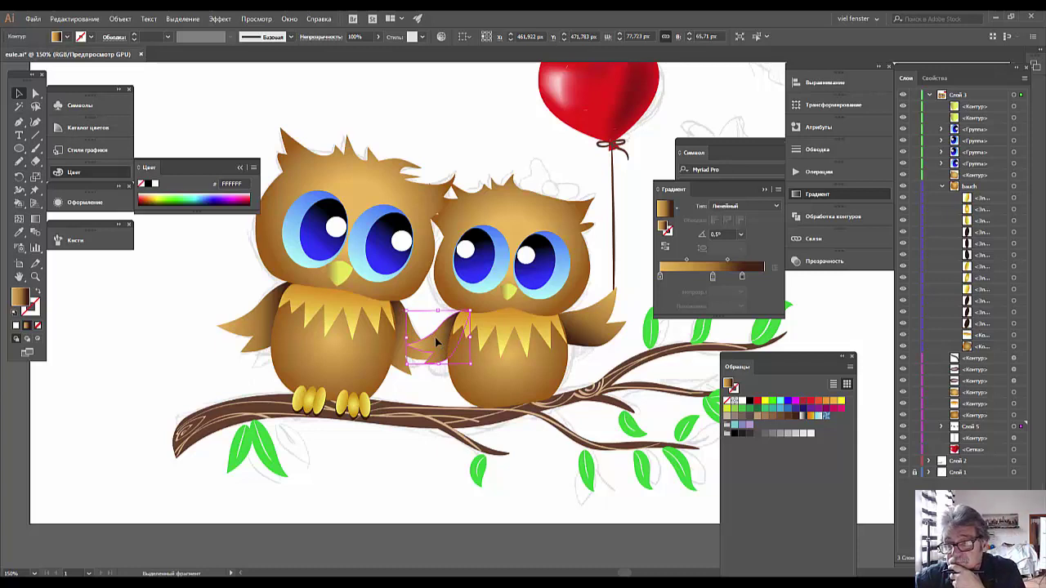
- Drag the left wing's anchor points so it tucks against the second owl's body
{"action": "left_click", "coordinate": [384, 447]}
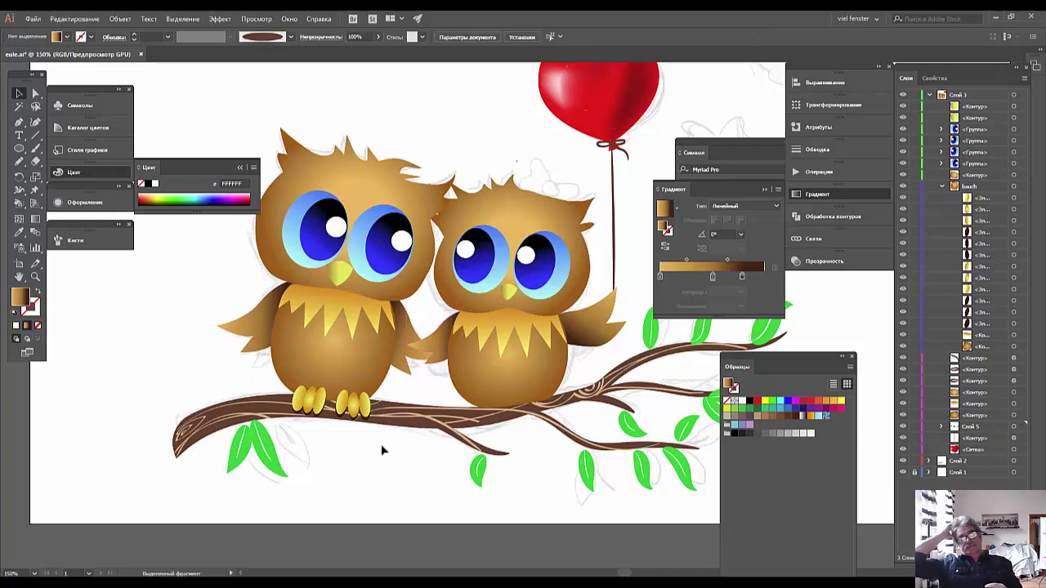
{"action": "left_click", "coordinate": [433, 339]}
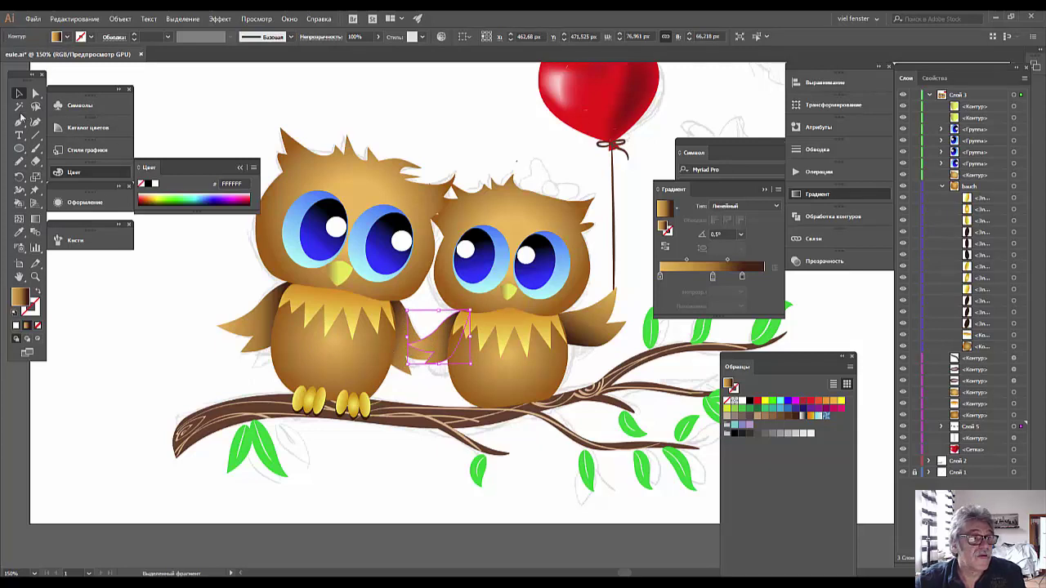
{"action": "left_click", "coordinate": [35, 93]}
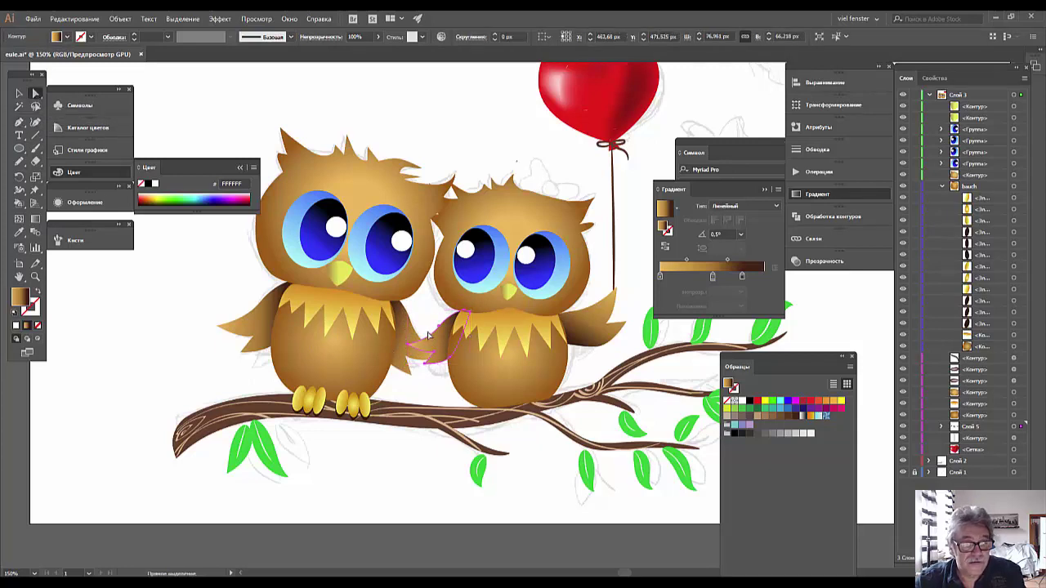
{"action": "left_click_drag", "start_coordinate": [409, 351], "coordinate": [410, 346]}
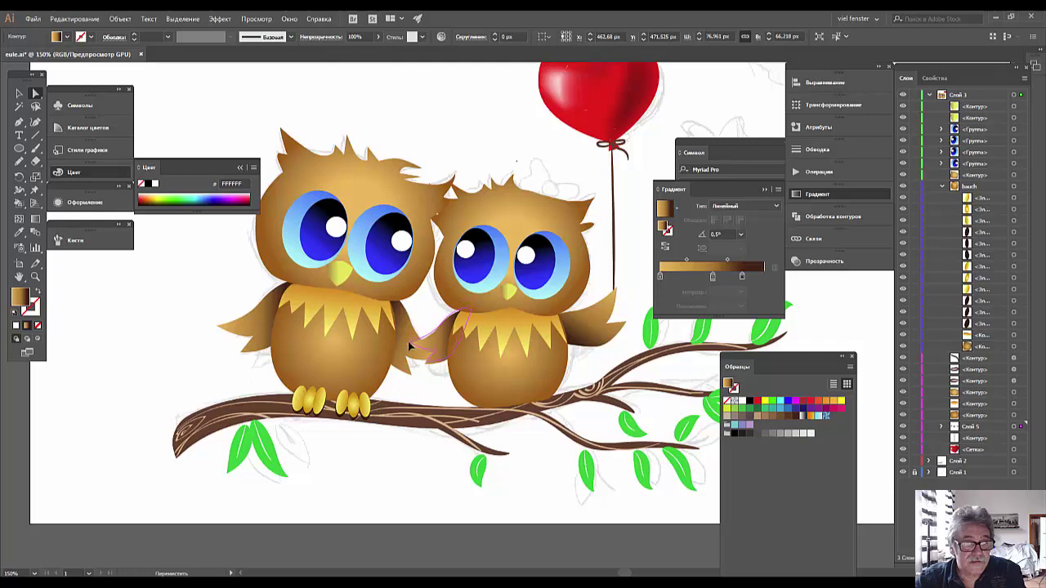
{"action": "left_click", "coordinate": [408, 347]}
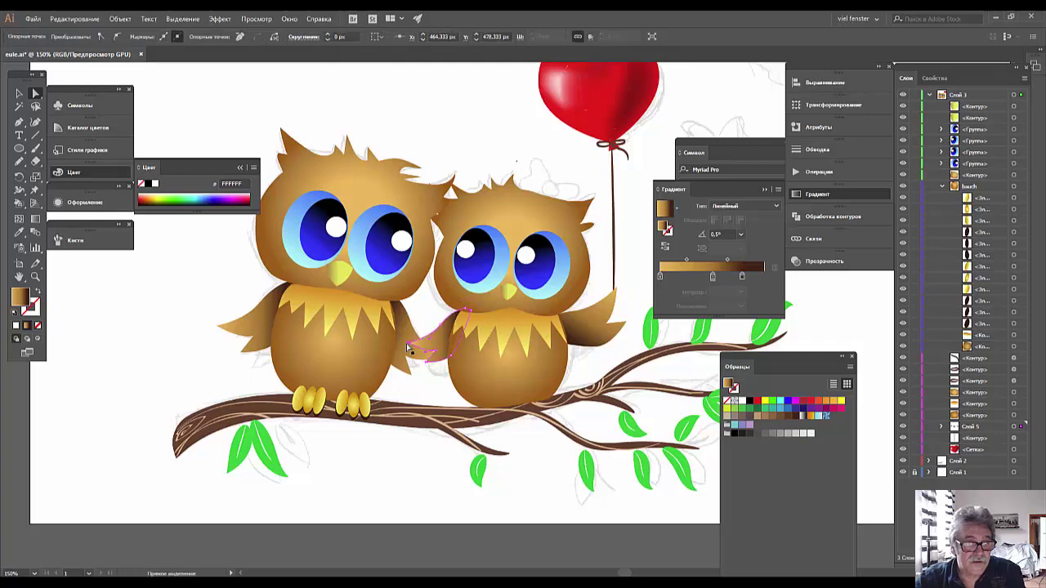
{"action": "left_click_drag", "start_coordinate": [408, 346], "coordinate": [418, 353]}
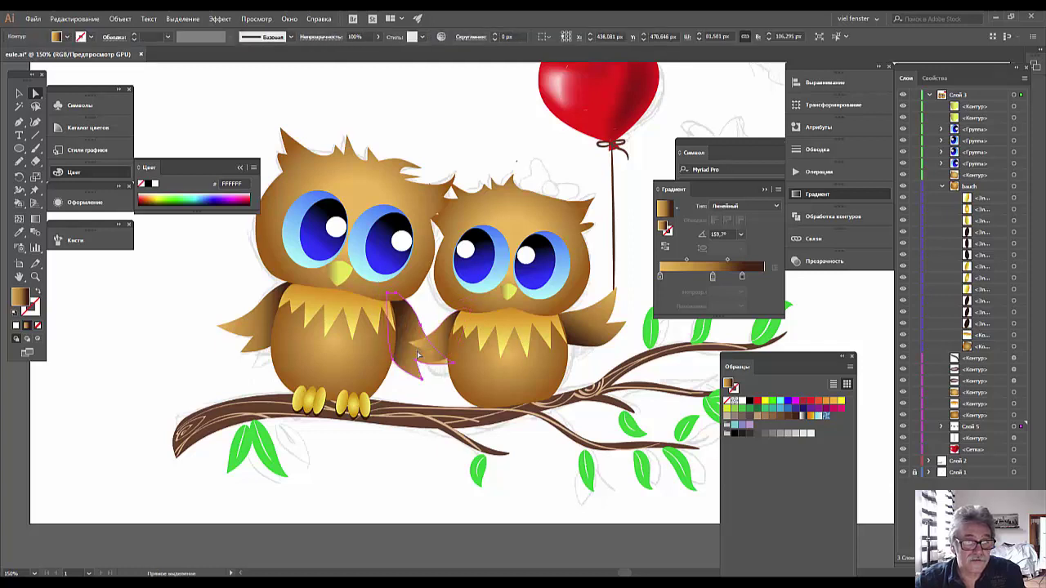
{"action": "left_click_drag", "start_coordinate": [401, 327], "coordinate": [401, 333]}
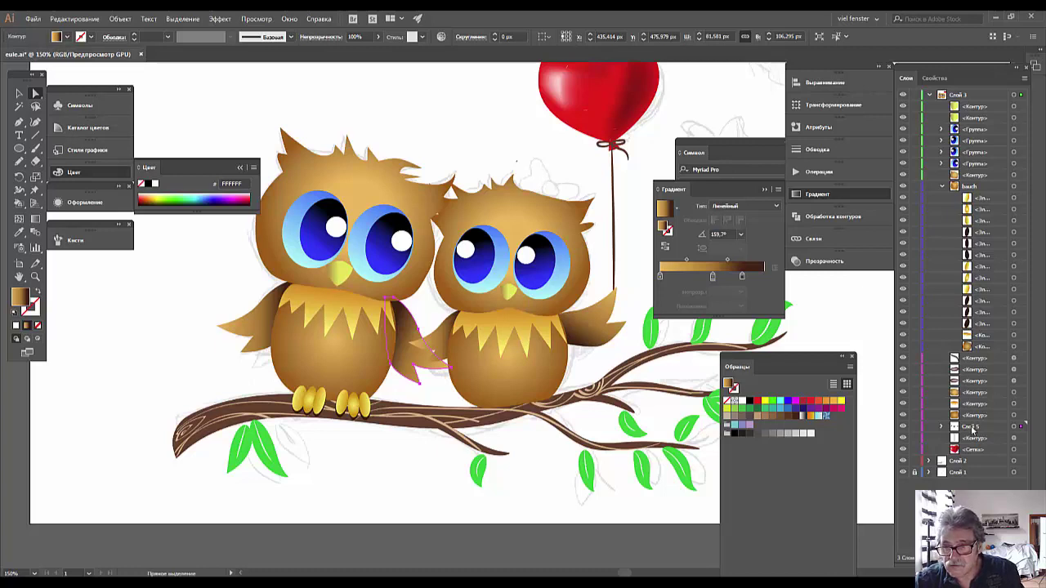
{"action": "left_click", "coordinate": [529, 503]}
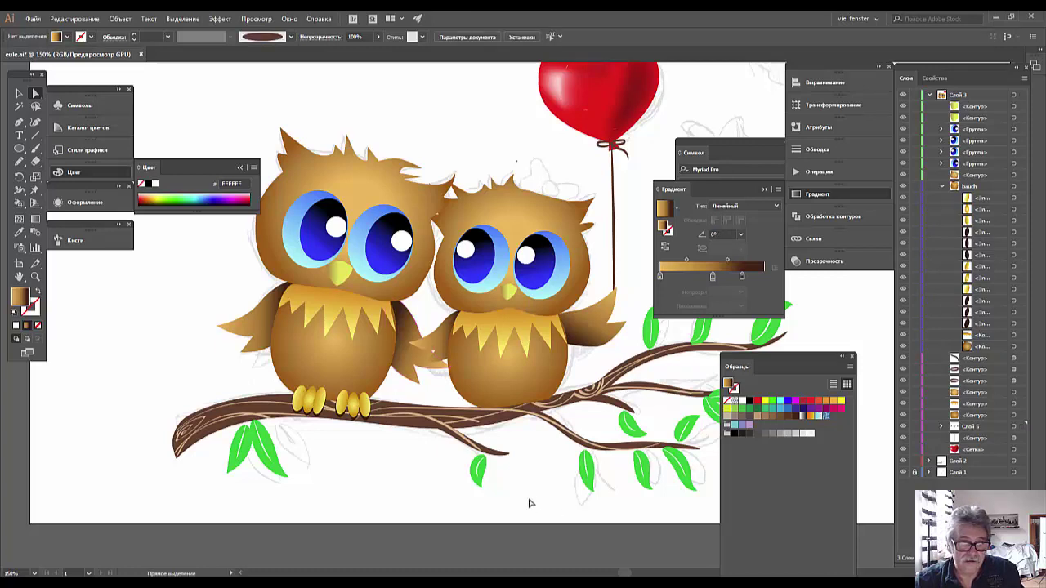
{"action": "left_click", "coordinate": [426, 349]}
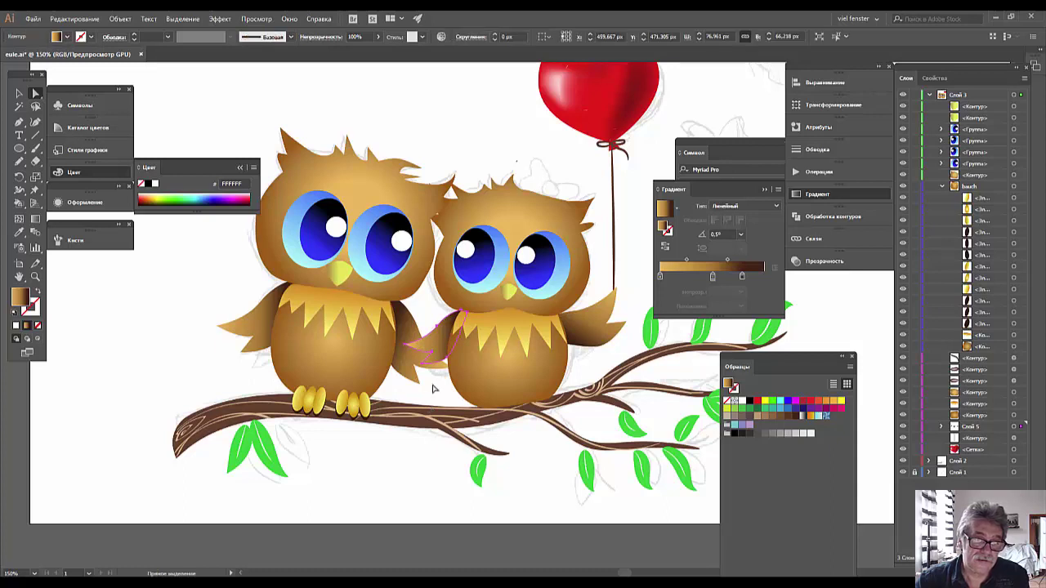
{"action": "left_click", "coordinate": [490, 453]}
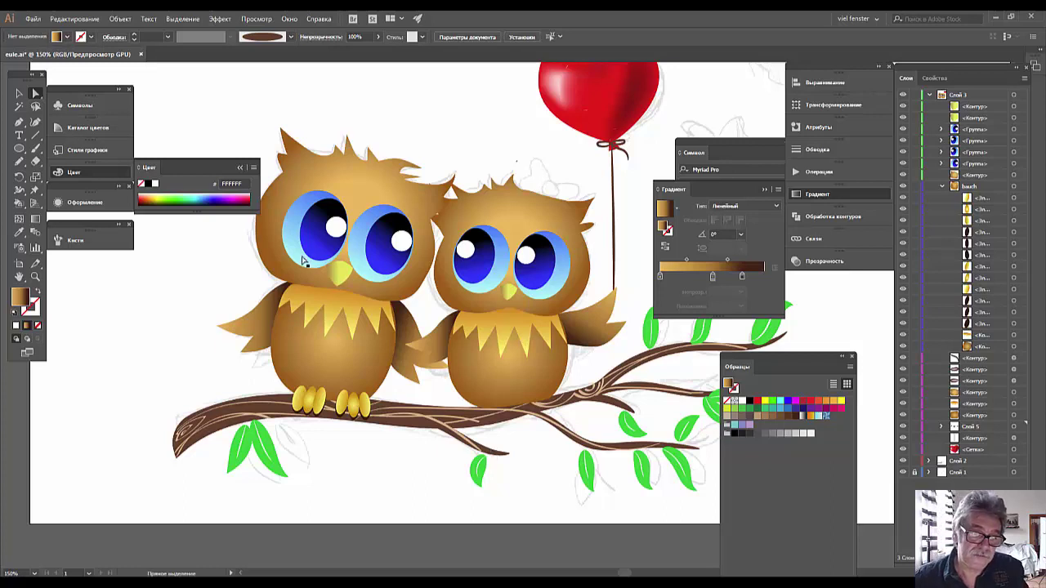
- Select all of the first owl's yellow claw pieces
{"action": "left_click", "coordinate": [364, 412]}
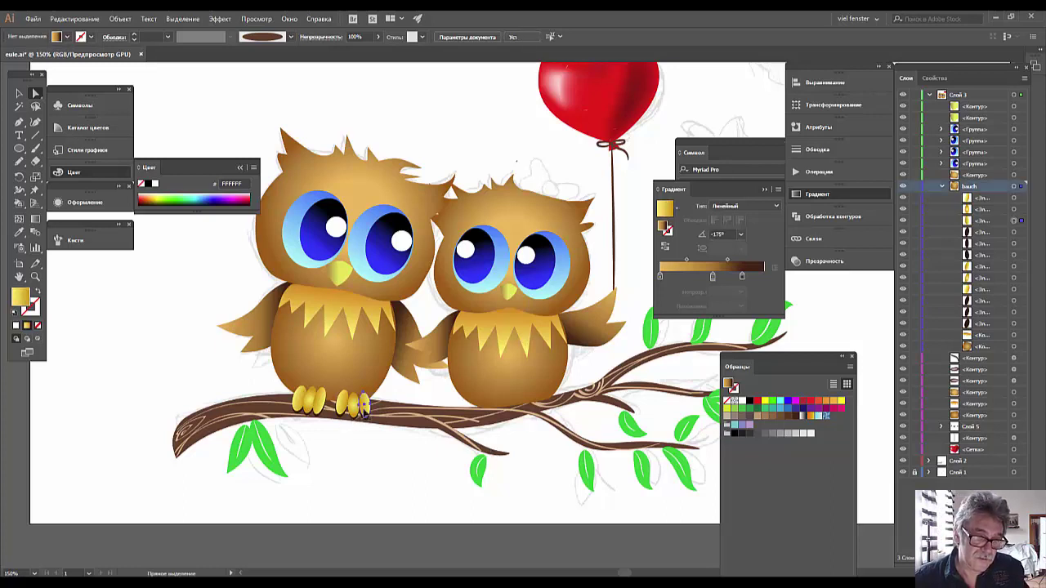
{"action": "left_click", "coordinate": [352, 413], "text": "shift"}
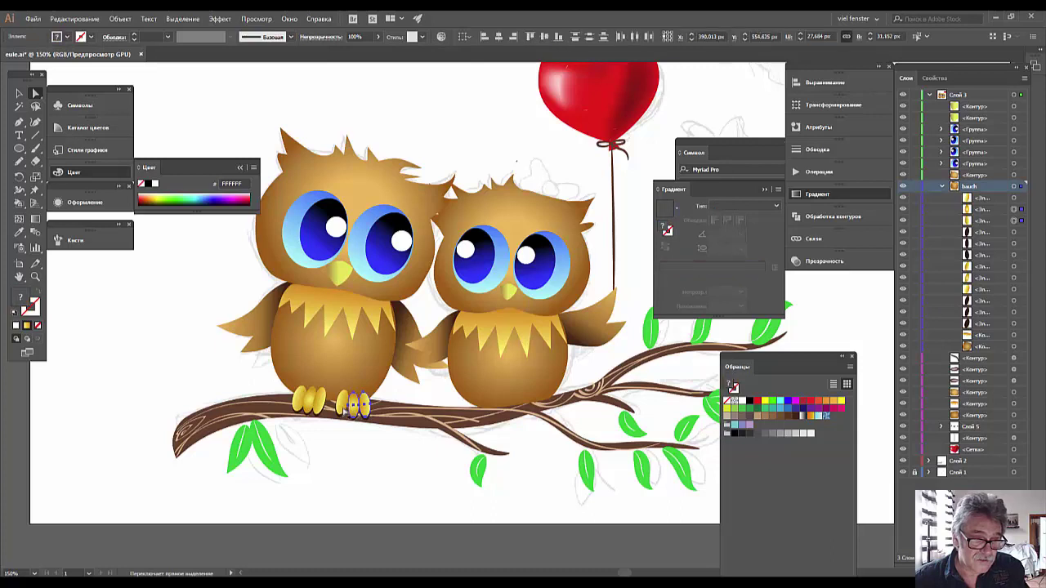
{"action": "left_click", "coordinate": [343, 420], "text": "shift"}
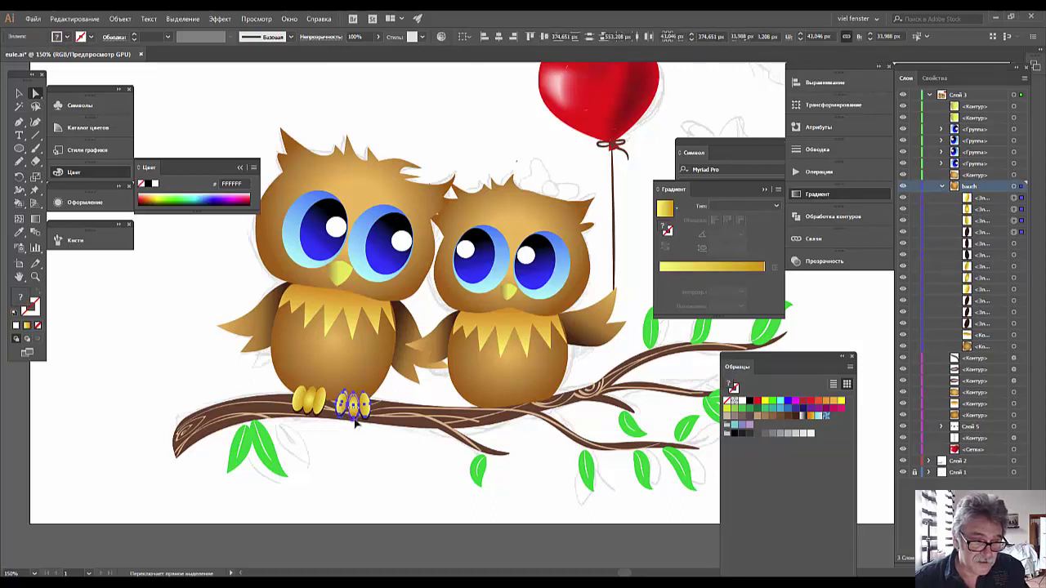
{"action": "left_click", "coordinate": [365, 423], "text": "shift"}
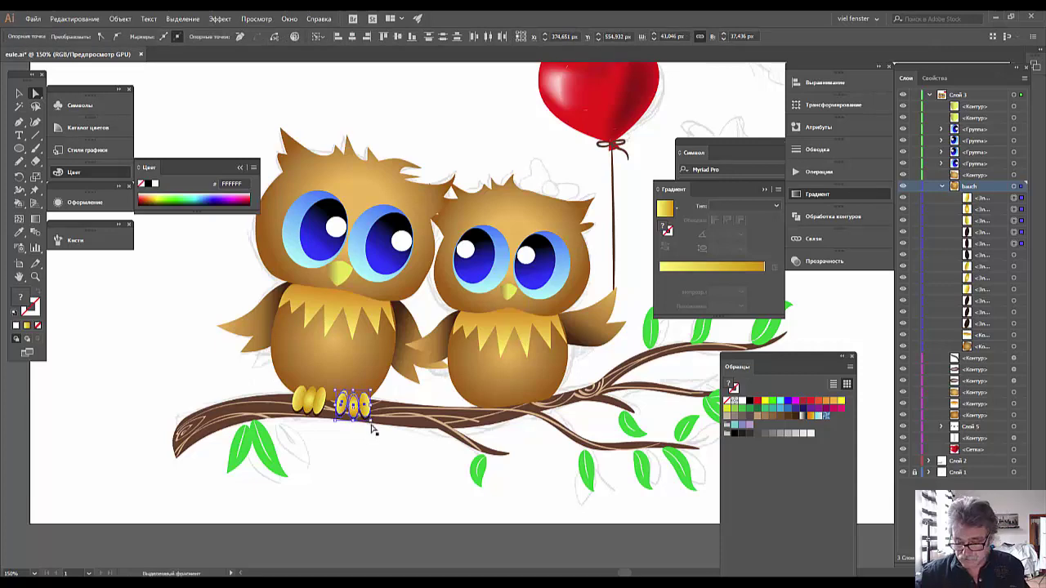
{"action": "scroll", "coordinate": [372, 428], "scroll_direction": "up", "scroll_amount": 2}
{"action": "scroll", "coordinate": [371, 429], "scroll_direction": "up", "scroll_amount": 1}
{"action": "scroll", "coordinate": [372, 429], "scroll_direction": "up", "scroll_amount": 1}
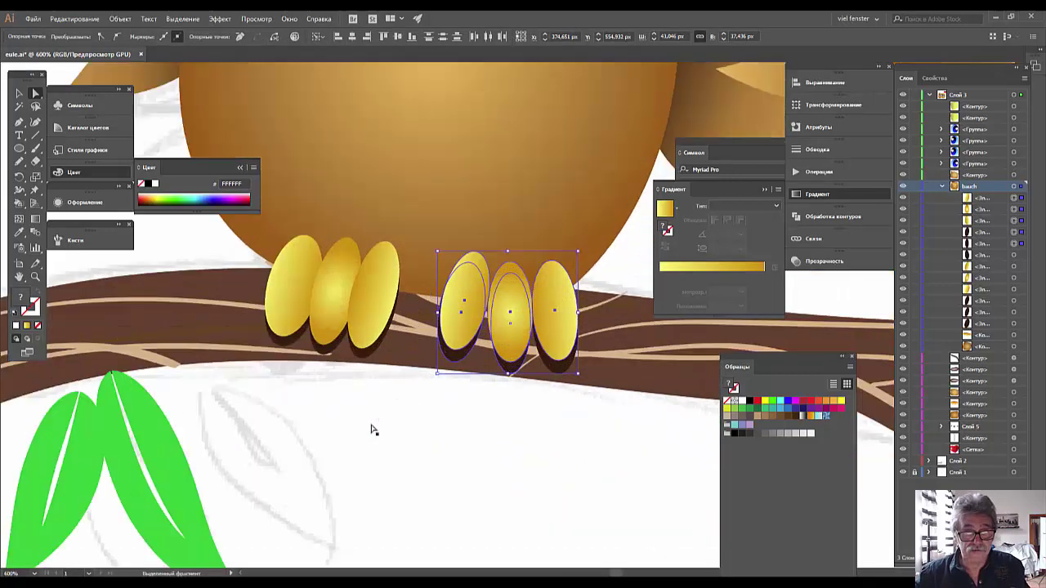
{"action": "scroll", "coordinate": [372, 428], "scroll_direction": "up", "scroll_amount": 1}
- Alt-drag a copy of the claws onto the branch near the leaf
{"action": "key", "text": "a"}
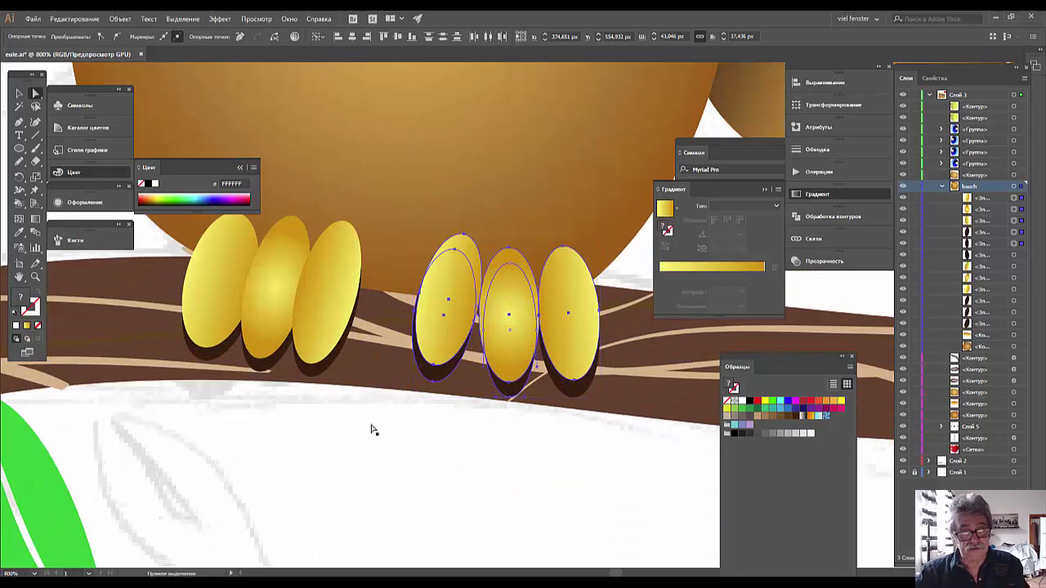
{"action": "key", "text": "v"}
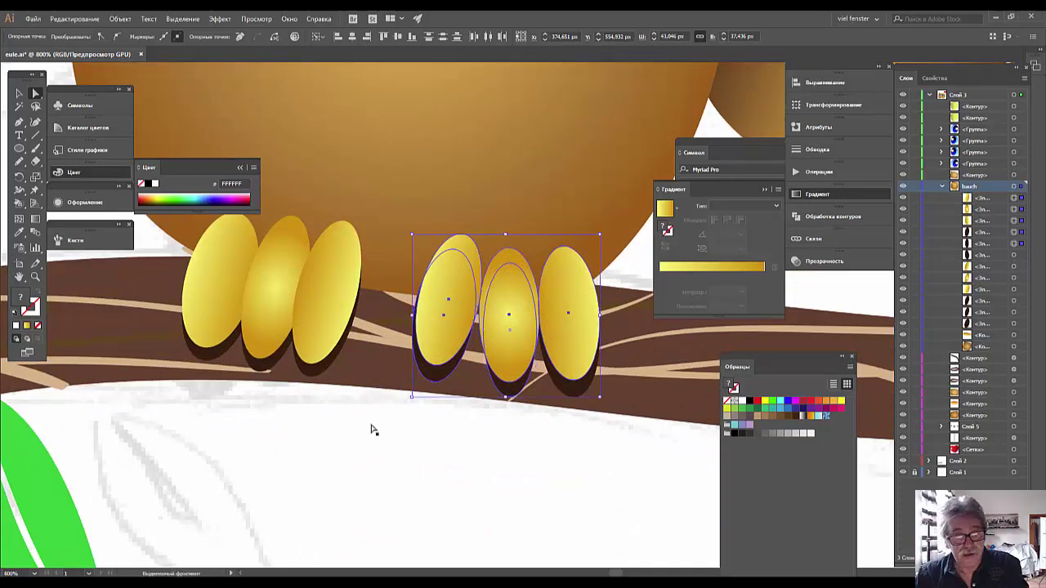
{"action": "scroll", "coordinate": [372, 429], "scroll_direction": "down", "scroll_amount": 2}
{"action": "scroll", "coordinate": [371, 428], "scroll_direction": "down", "scroll_amount": 2}
{"action": "key", "text": "a"}
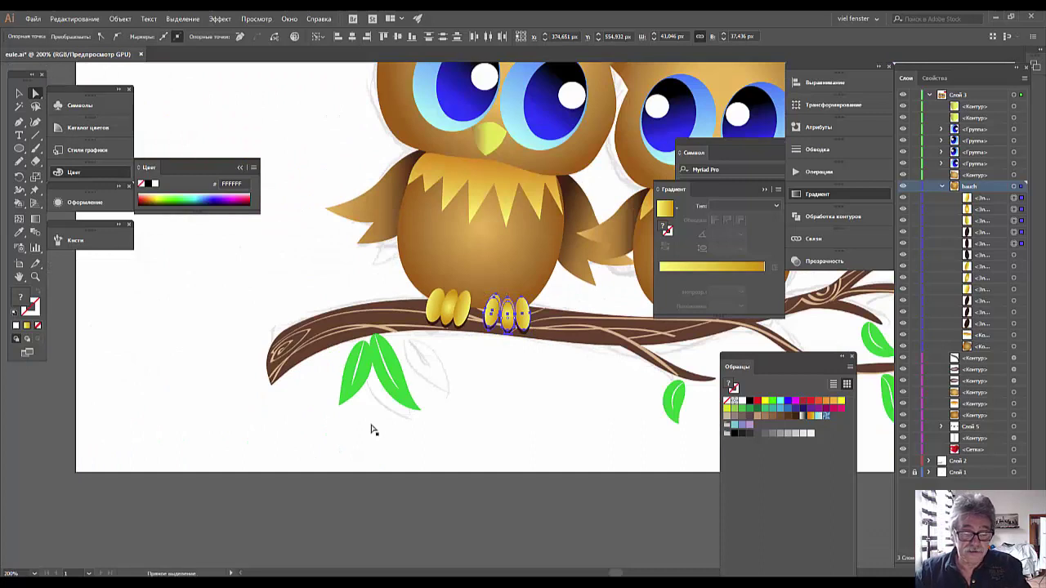
{"action": "key", "text": "v"}
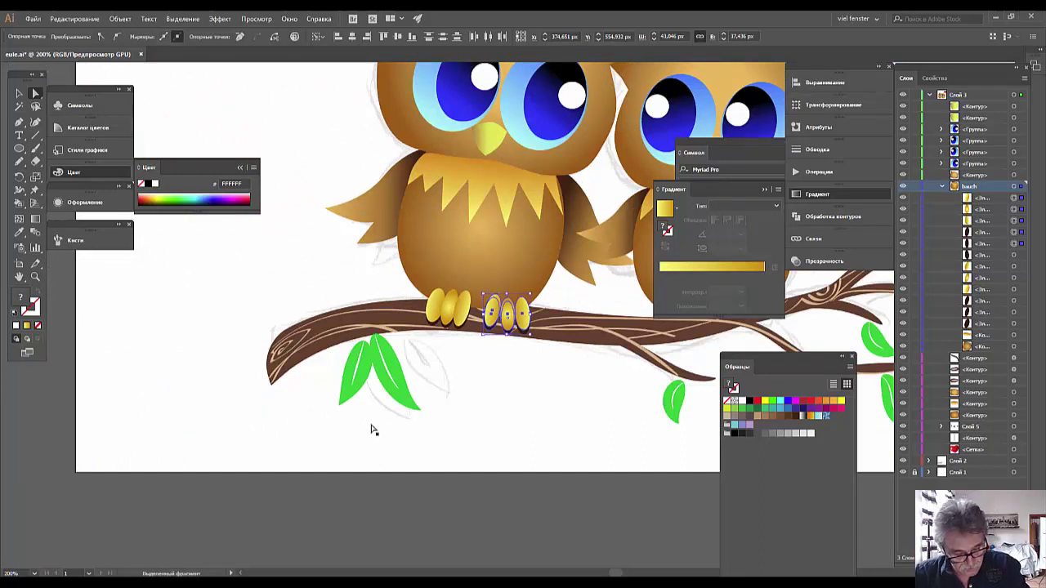
{"action": "key", "text": "a"}
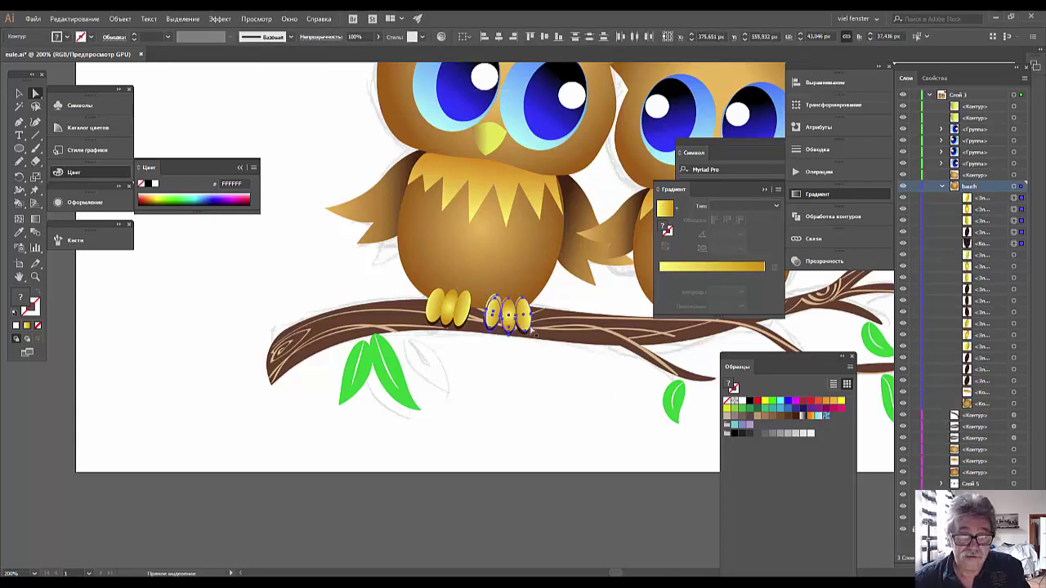
{"action": "mouse_move", "coordinate": [530, 329]}
{"action": "left_mouse_down"}
{"action": "mouse_move", "coordinate": [660, 369]}
{"action": "mouse_move", "coordinate": [659, 357]}
{"action": "left_mouse_up"}
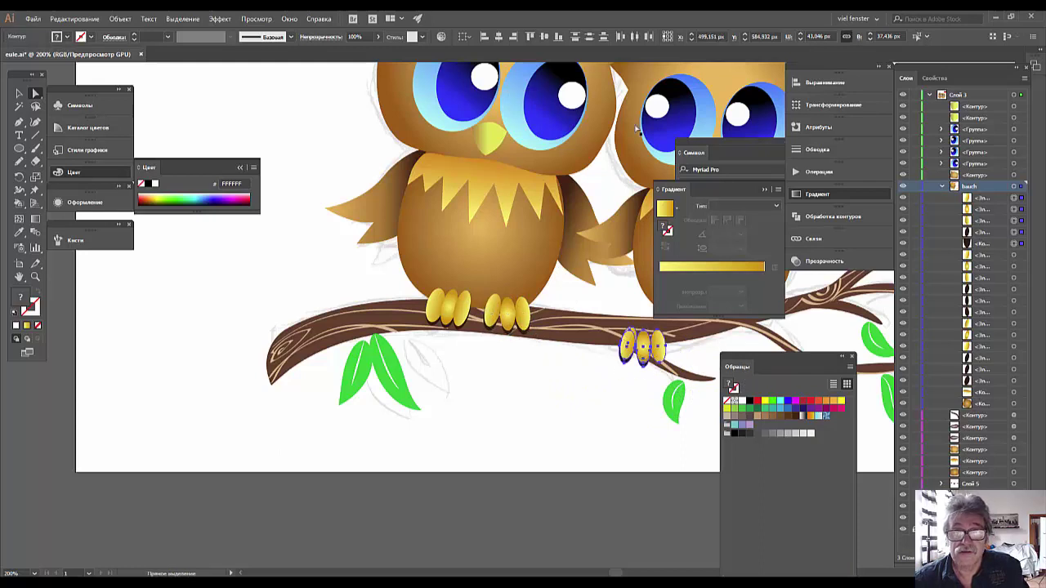
- Zoom out to 150% and pan so both owls are visible
{"action": "key", "text": "ctrl+minus"}
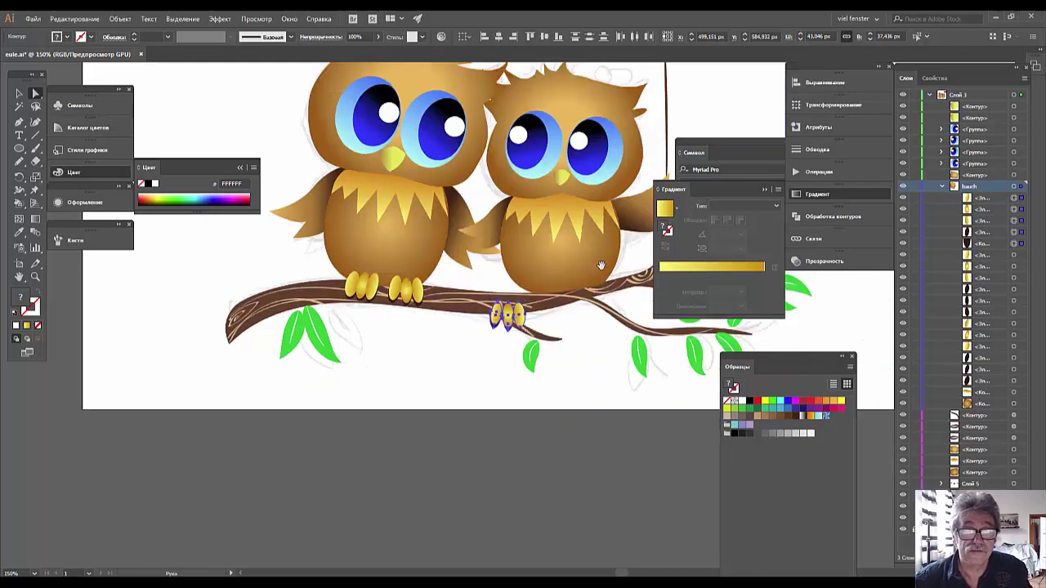
{"action": "left_click_drag", "start_coordinate": [605, 265], "coordinate": [499, 236]}
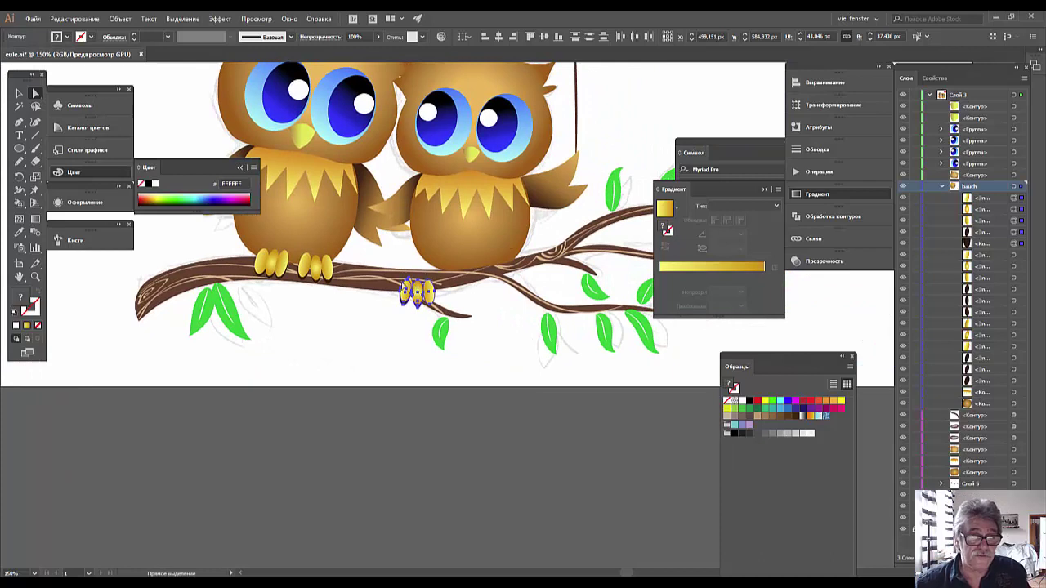
{"action": "key", "text": "ctrl+t"}
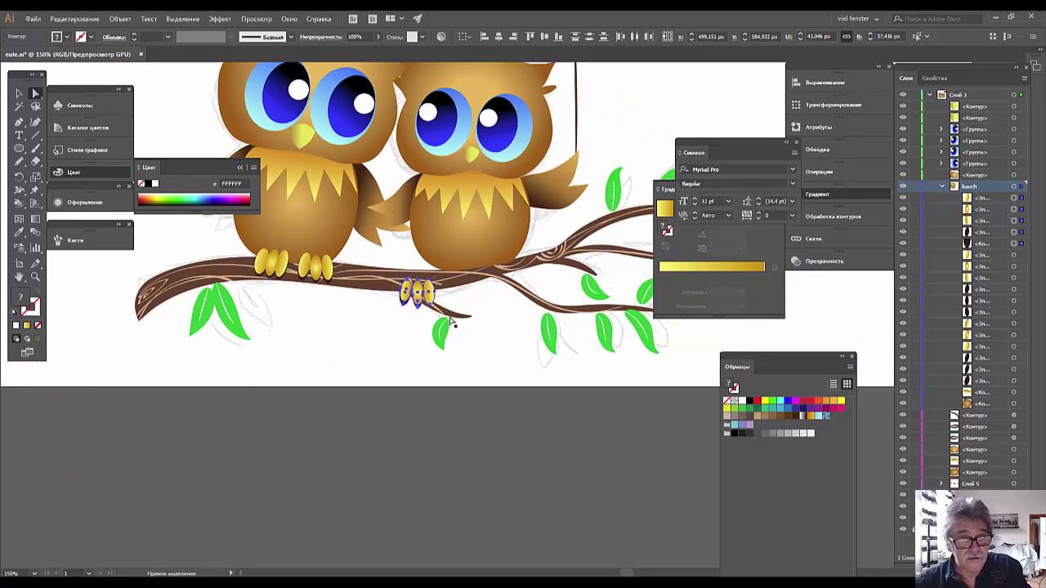
{"action": "key", "text": "ctrl+t"}
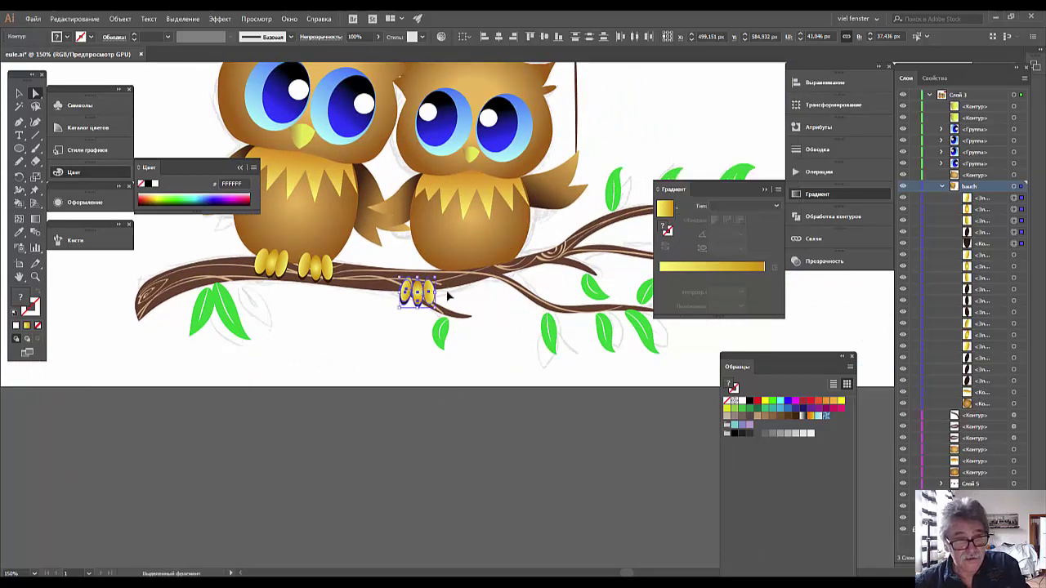
- Move the copied claws under the second owl and check the claw pieces
{"action": "left_click_drag", "start_coordinate": [430, 299], "coordinate": [459, 280]}
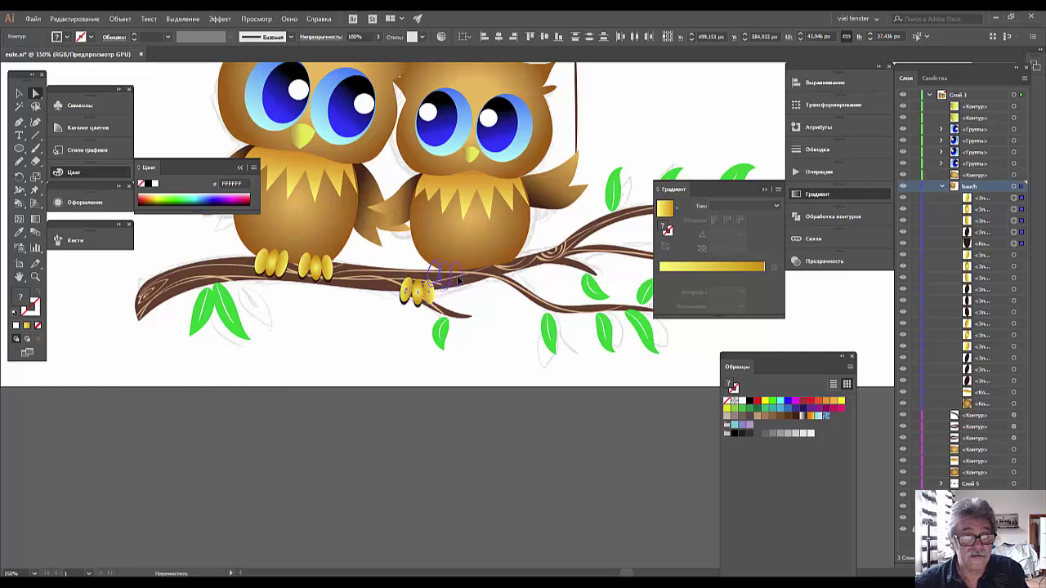
{"action": "left_click", "coordinate": [481, 327]}
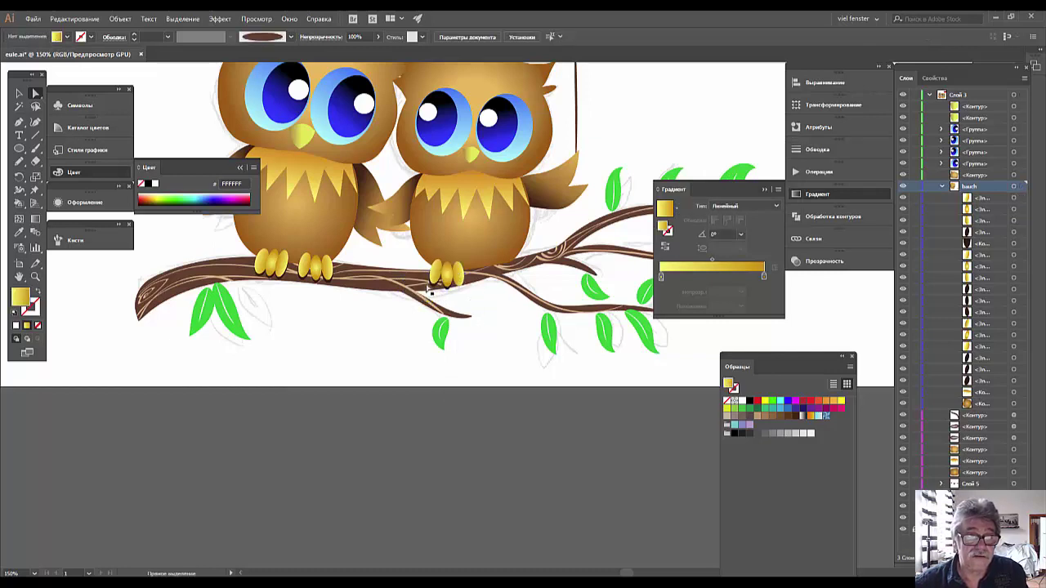
{"action": "left_click", "coordinate": [19, 93]}
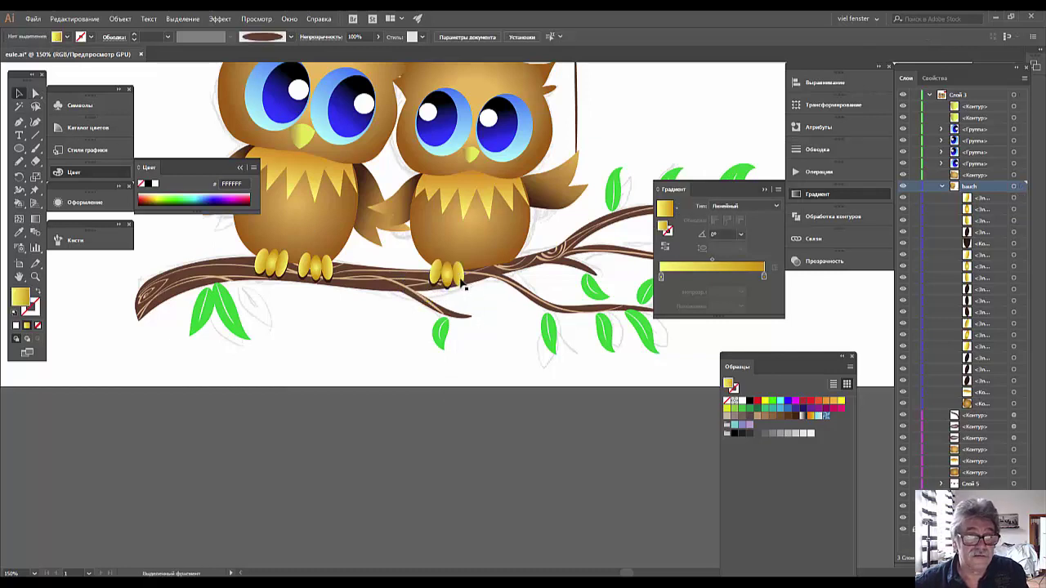
{"action": "left_click", "coordinate": [454, 276]}
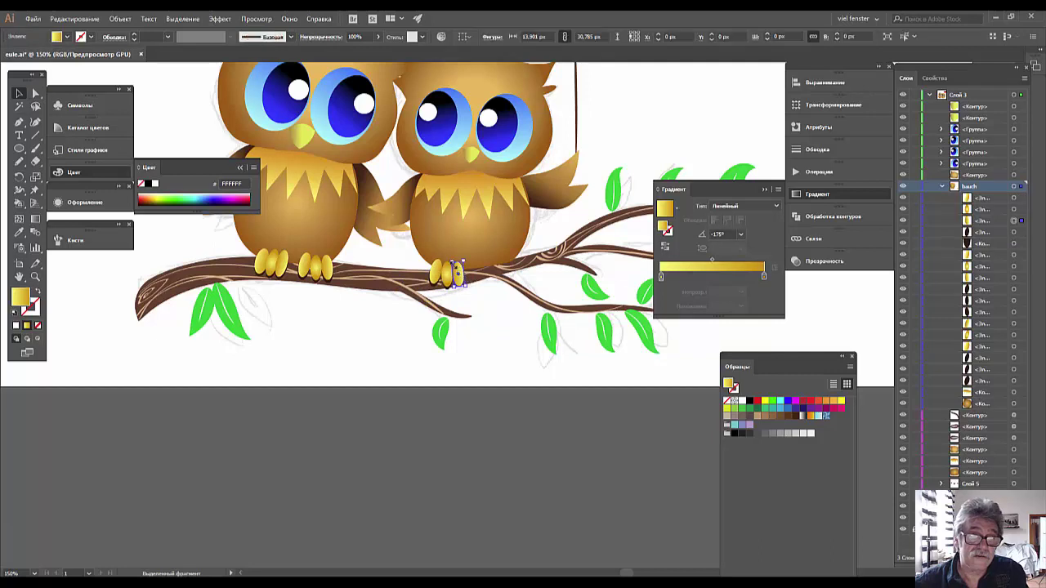
{"action": "key", "text": "a"}
{"action": "left_click", "coordinate": [448, 276]}
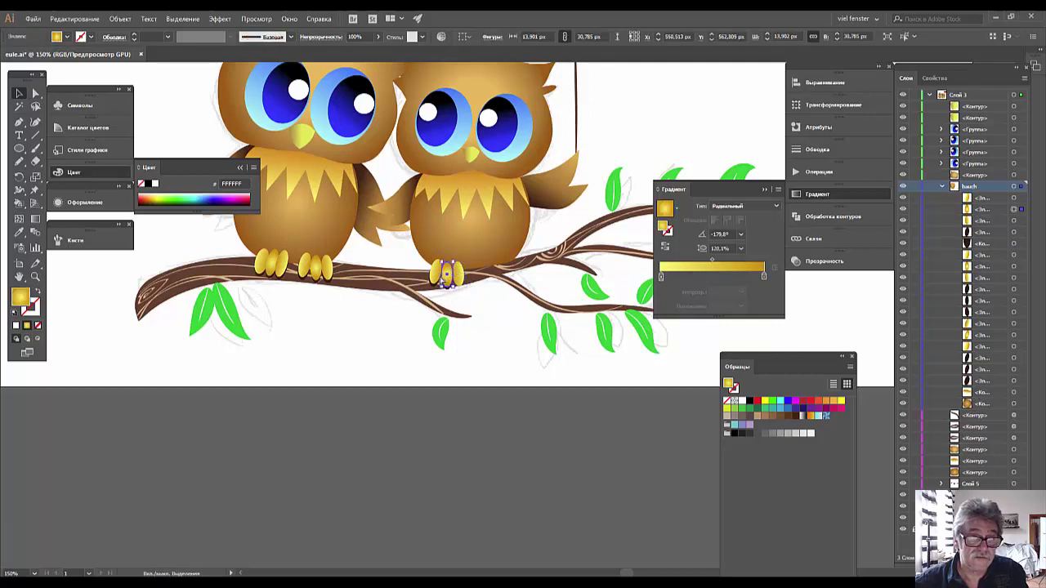
{"action": "left_click", "coordinate": [433, 272], "text": "shift"}
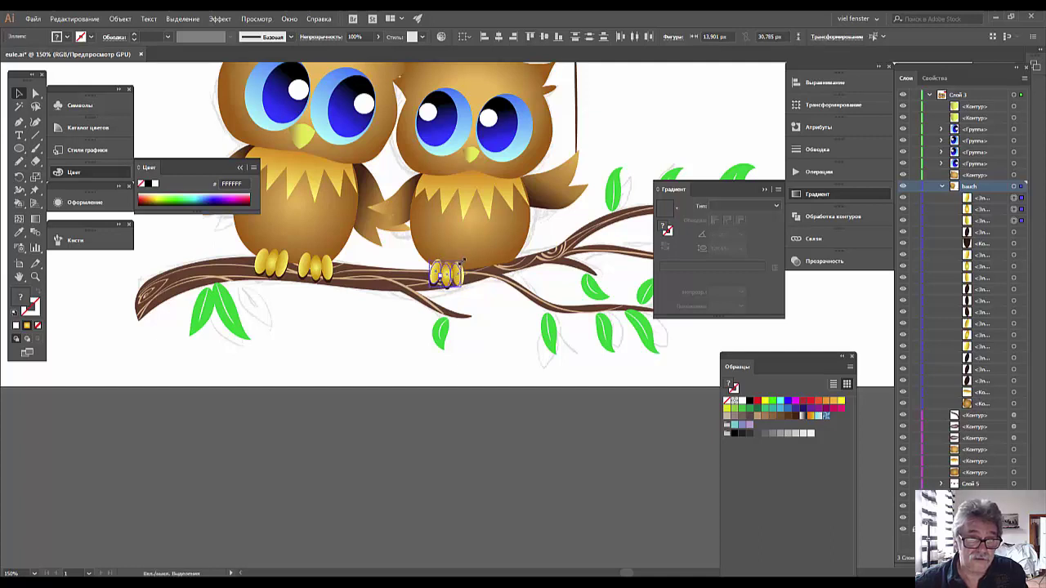
{"action": "left_click", "coordinate": [499, 325]}
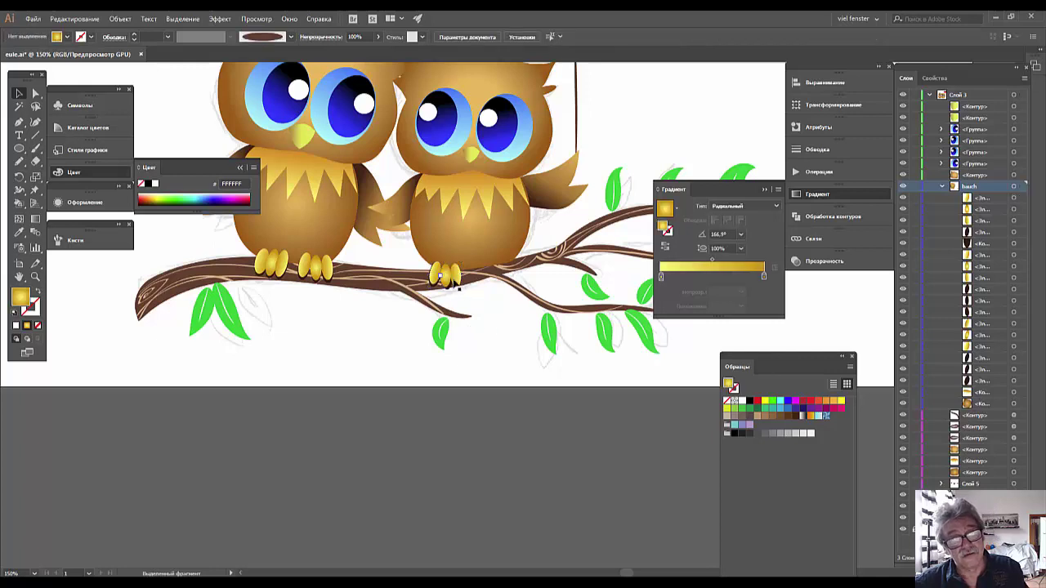
- Duplicate the second owl's three foot claws to the right along the branch
{"action": "left_click", "coordinate": [449, 278]}
{"action": "left_click", "coordinate": [438, 274], "text": "shift"}
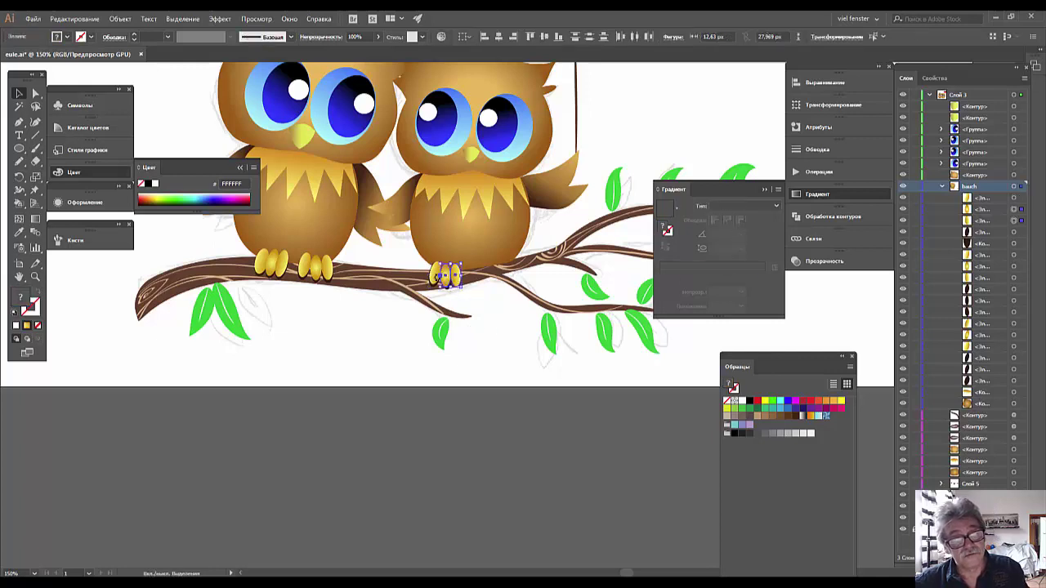
{"action": "left_click", "coordinate": [434, 274], "text": "shift"}
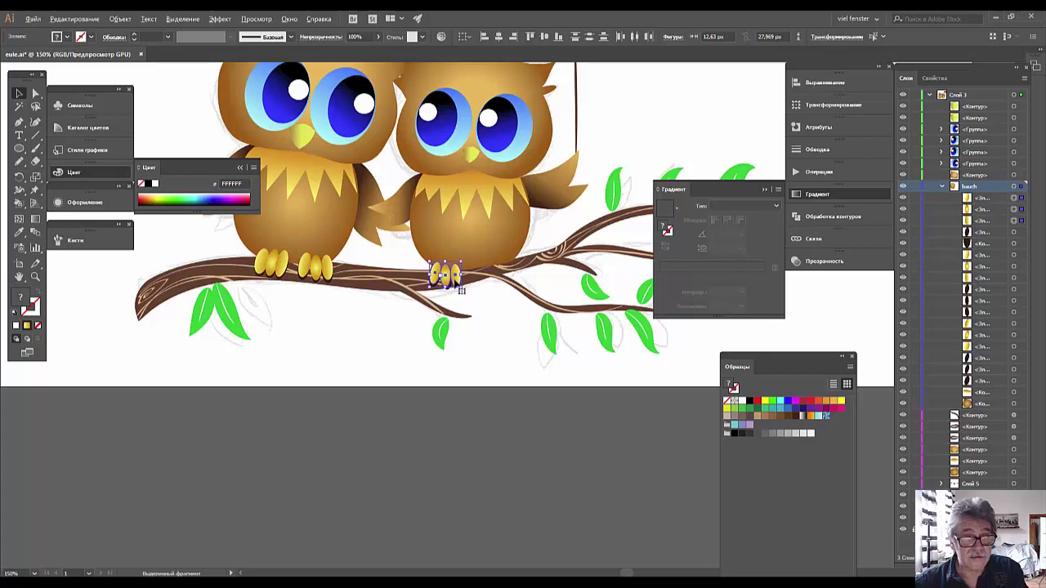
{"action": "left_click_drag", "start_coordinate": [461, 289], "coordinate": [504, 279]}
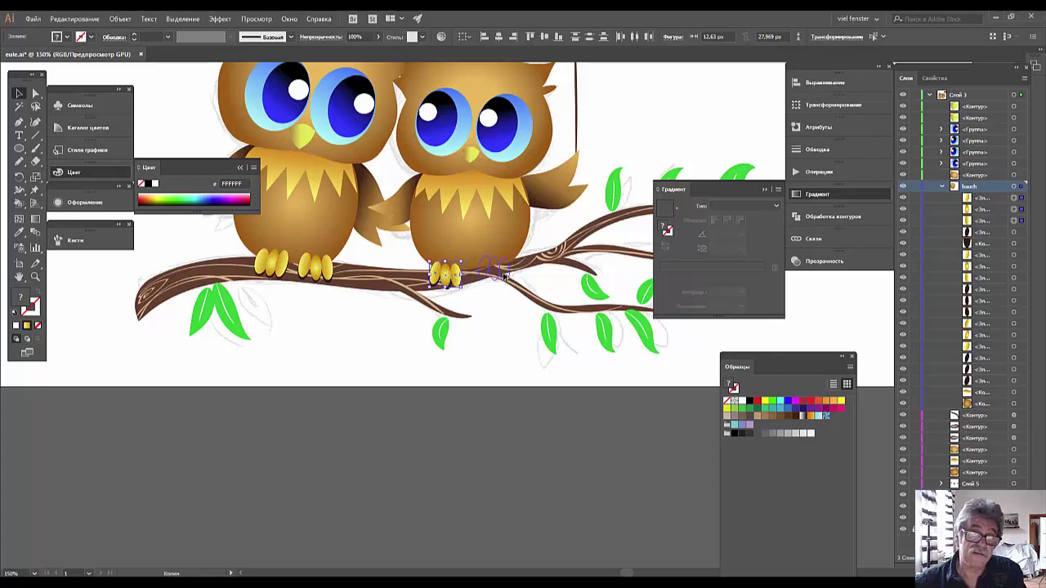
- Reflect the copied foot across the vertical axis
{"action": "right_click", "coordinate": [504, 278]}
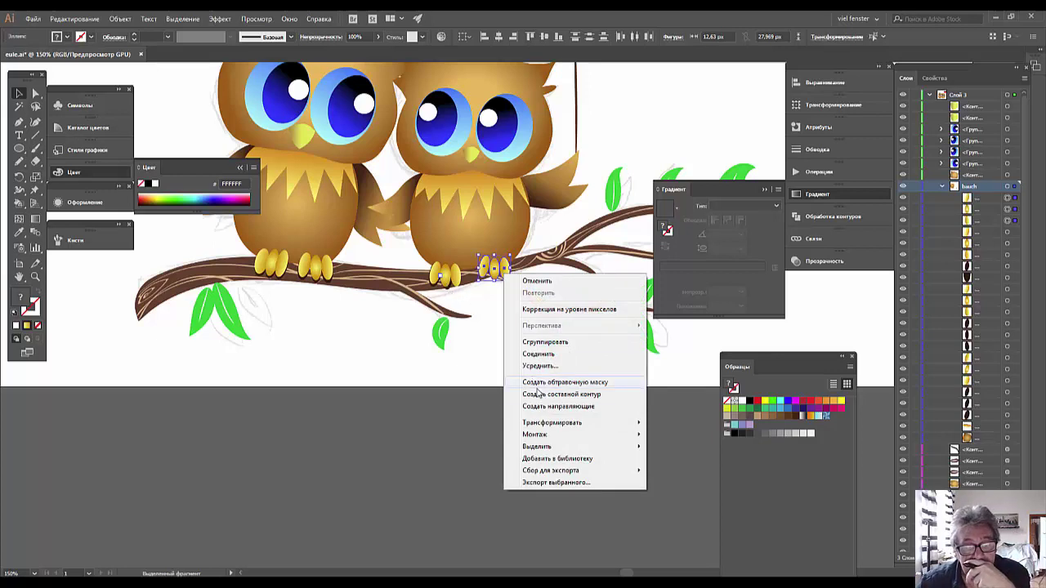
{"action": "mouse_move", "coordinate": [552, 422]}
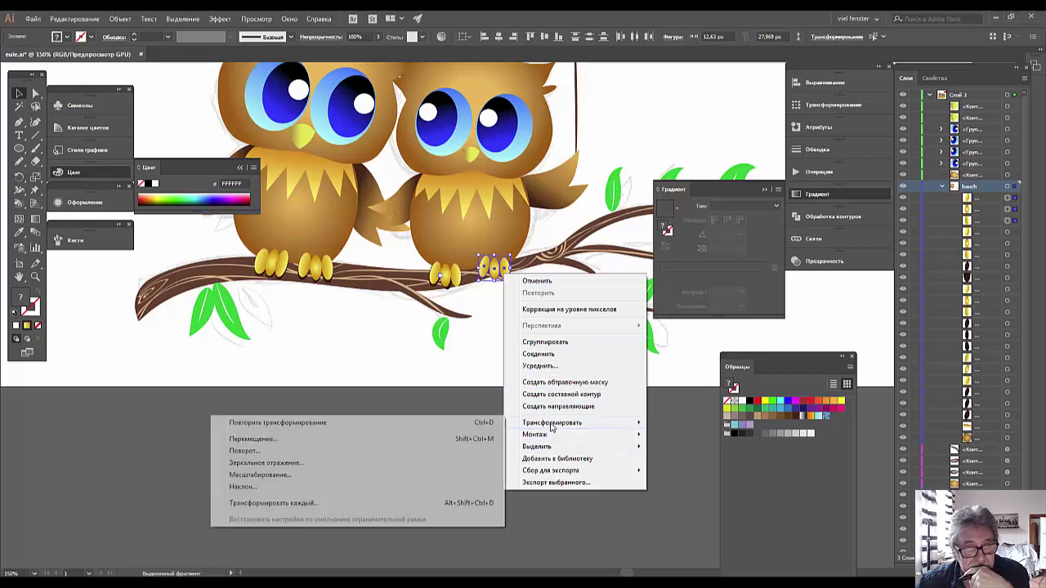
{"action": "left_click", "coordinate": [261, 463]}
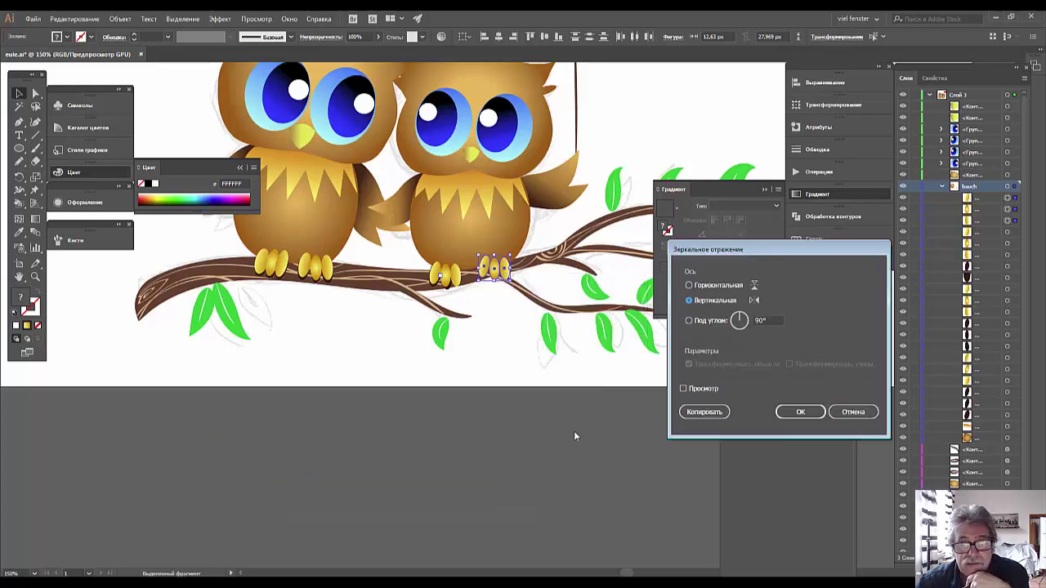
{"action": "left_click", "coordinate": [778, 413]}
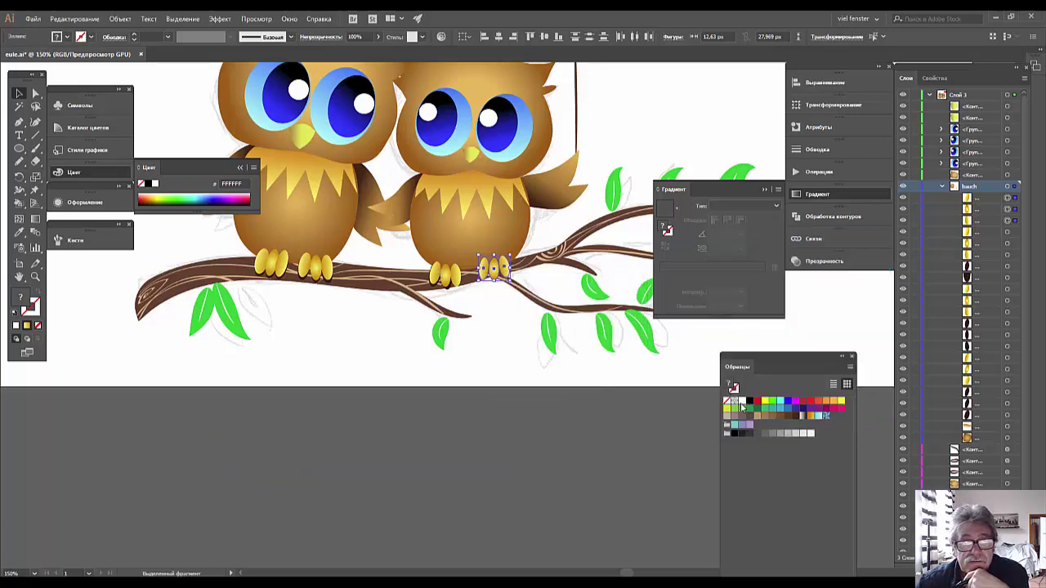
{"action": "left_click", "coordinate": [511, 331]}
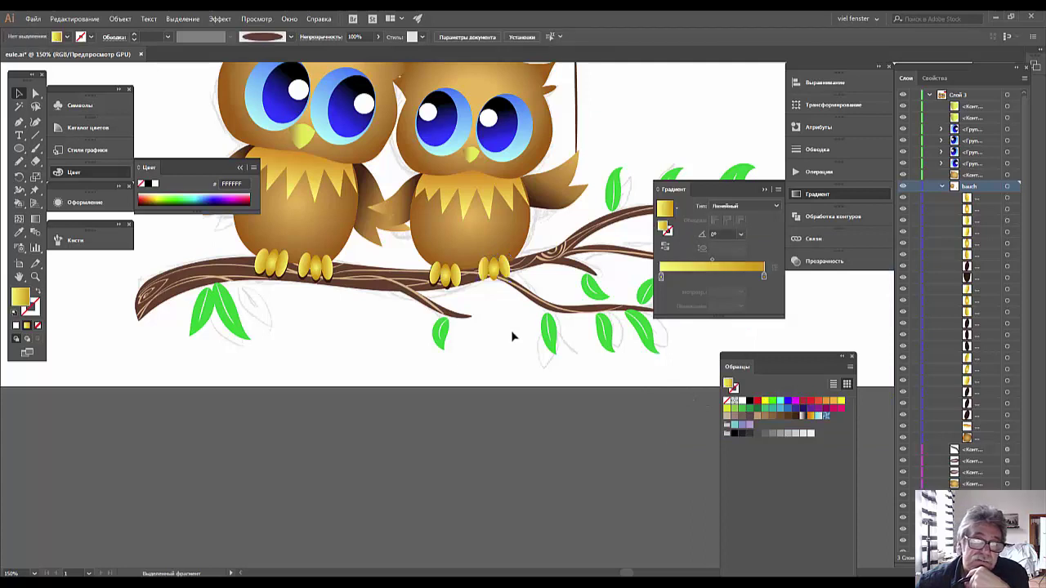
- Rotate the new foot's rightmost claw outward, then zoom in on the claws
{"action": "left_click", "coordinate": [449, 292]}
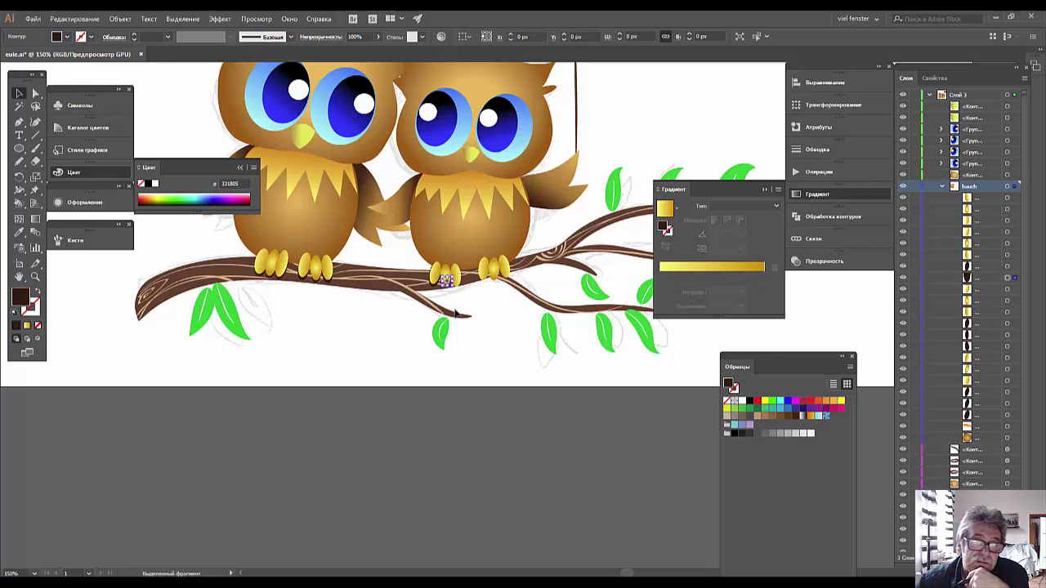
{"action": "left_click", "coordinate": [508, 296]}
{"action": "left_click", "coordinate": [504, 274]}
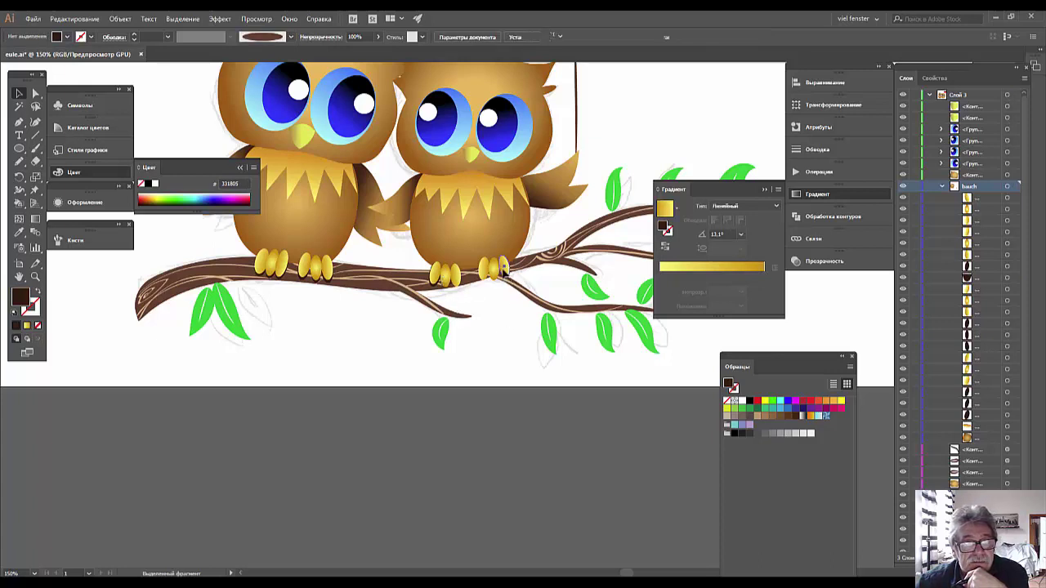
{"action": "left_click", "coordinate": [433, 291]}
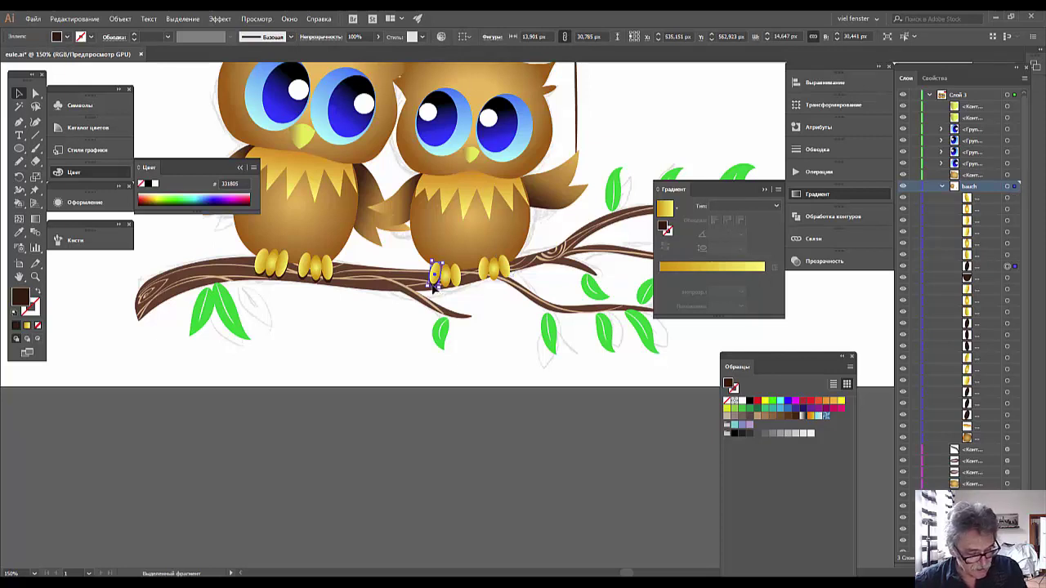
{"action": "left_click", "coordinate": [508, 272]}
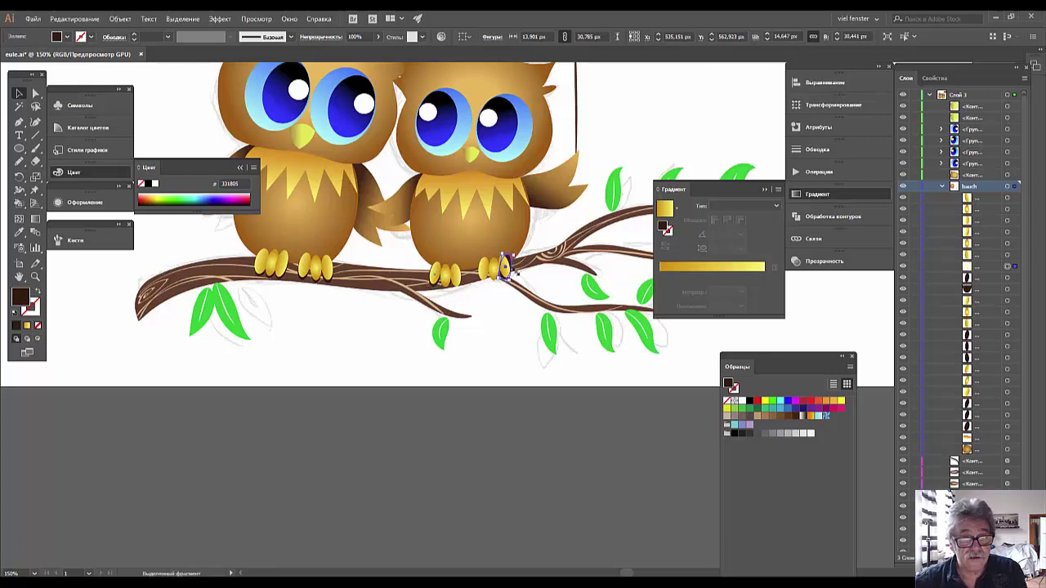
{"action": "left_click_drag", "start_coordinate": [515, 252], "coordinate": [508, 261]}
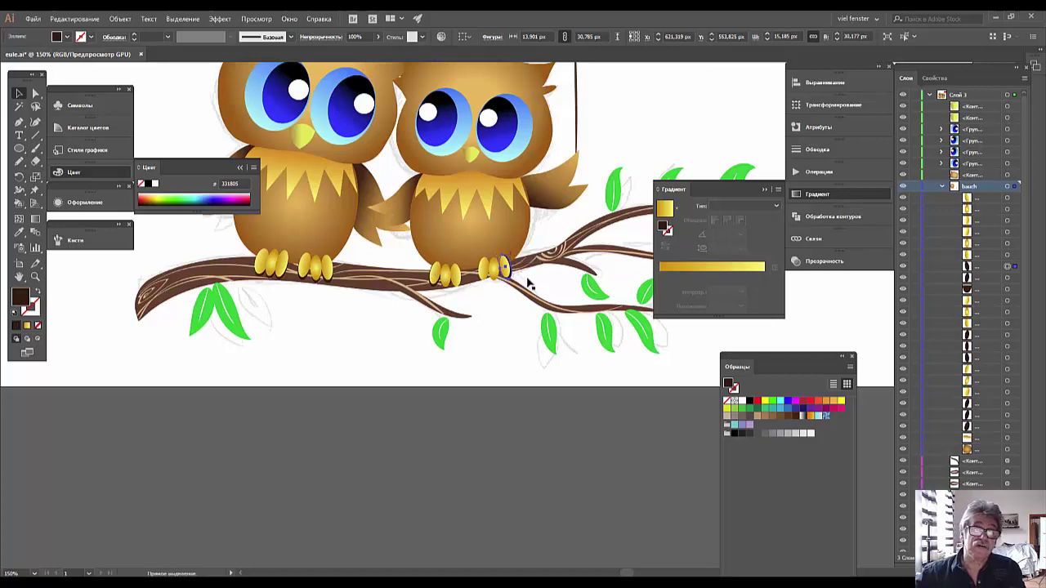
{"action": "key", "text": "ctrl+plus"}
{"action": "key", "text": "ctrl+plus"}
{"action": "key", "text": "ctrl+plus"}
{"action": "key", "text": "ctrl+plus"}
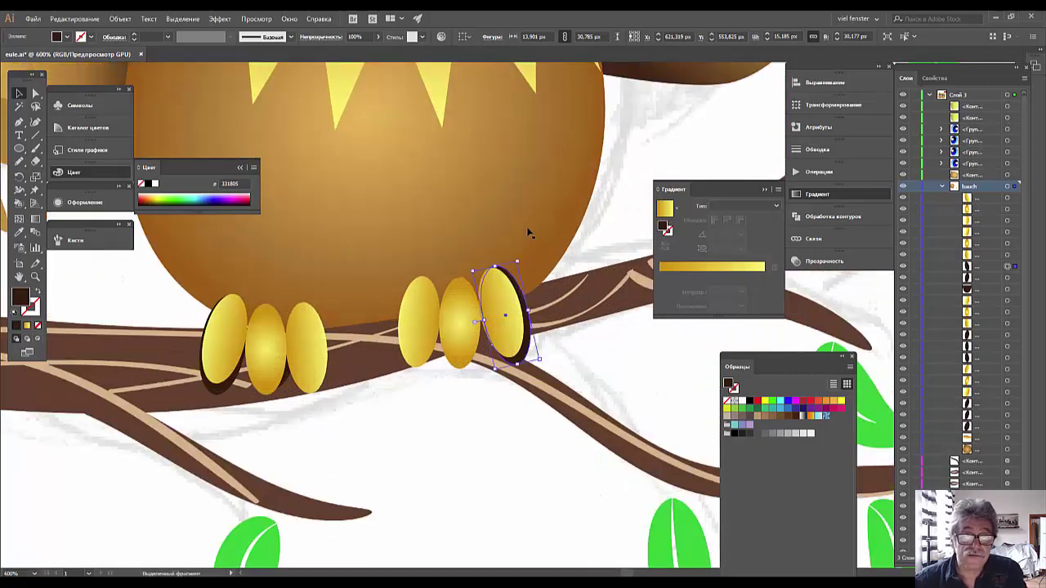
- Tilt the rightmost claw further and reposition the left foot's rightmost claw
{"action": "left_click_drag", "start_coordinate": [517, 261], "coordinate": [531, 274]}
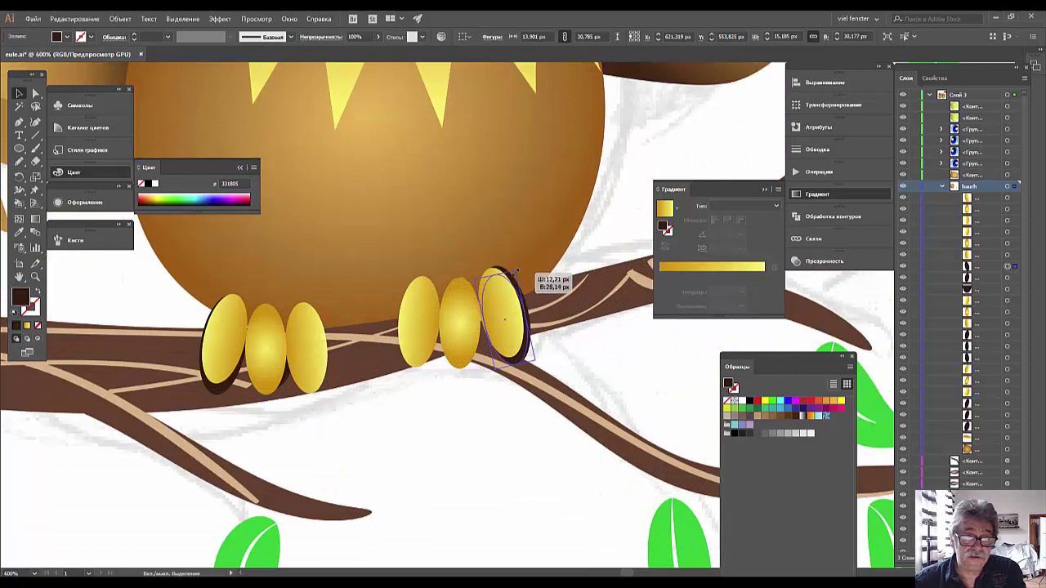
{"action": "key", "text": "ctrl+shift+a"}
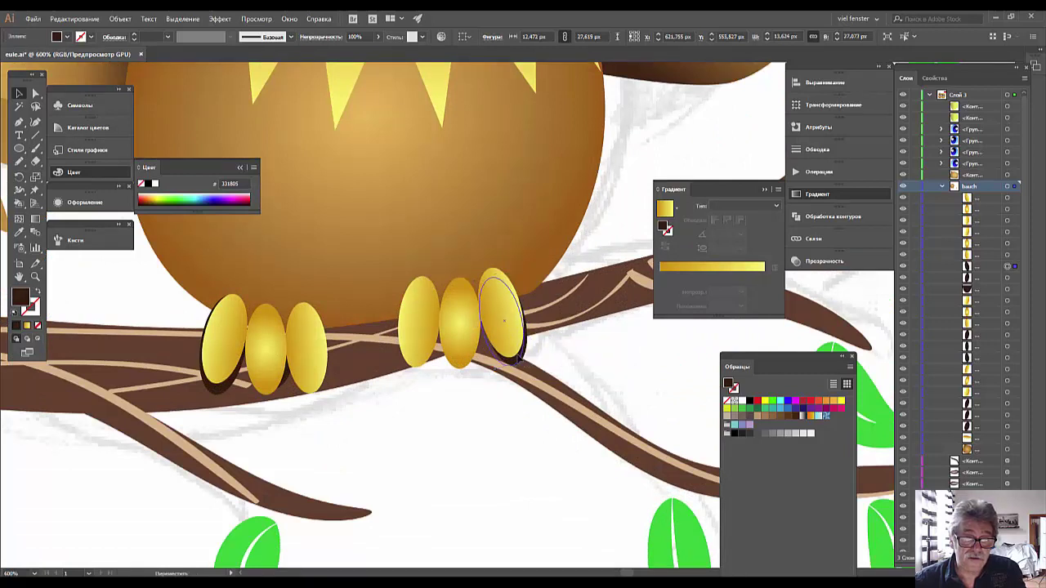
{"action": "left_click", "coordinate": [504, 320]}
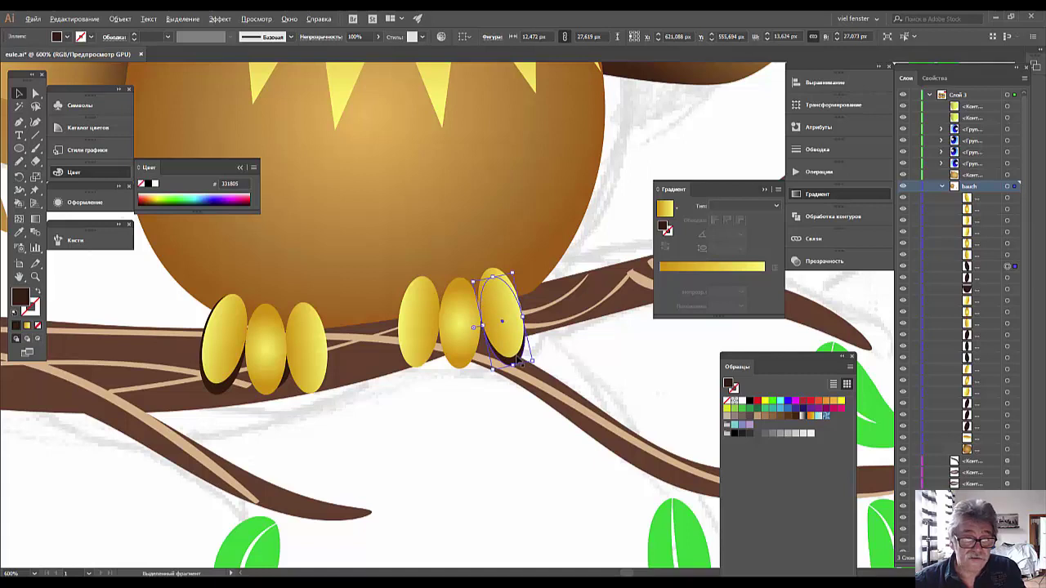
{"action": "key", "text": "ctrl+shift+a"}
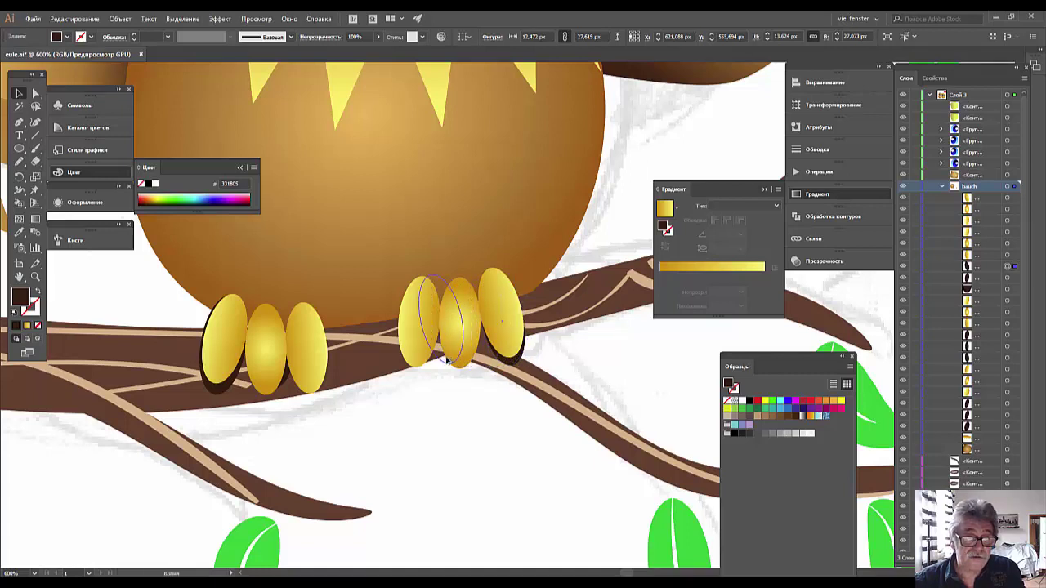
{"action": "left_click_drag", "start_coordinate": [345, 382], "coordinate": [323, 395]}
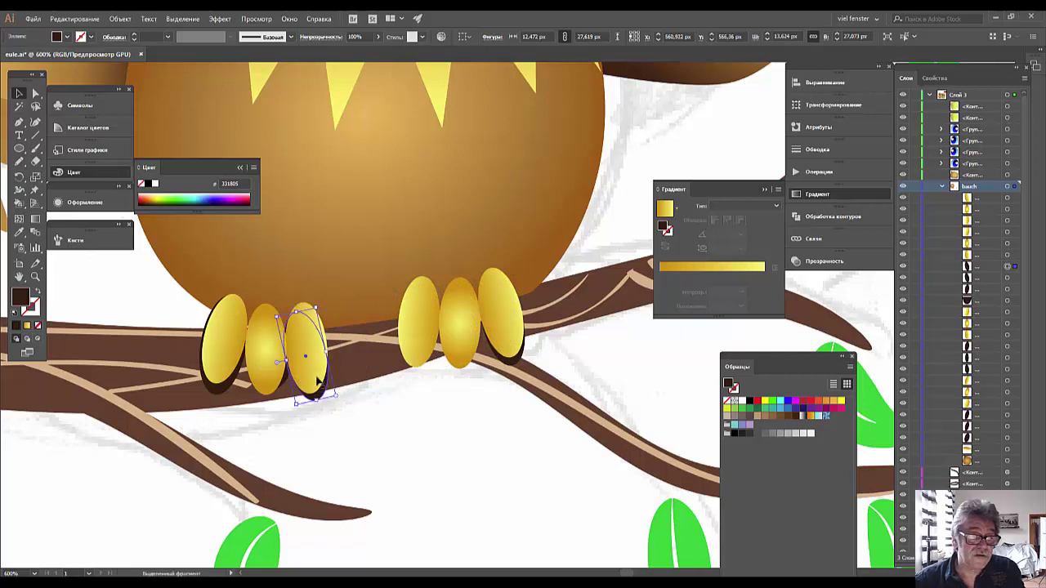
{"action": "left_click_drag", "start_coordinate": [323, 394], "coordinate": [318, 376]}
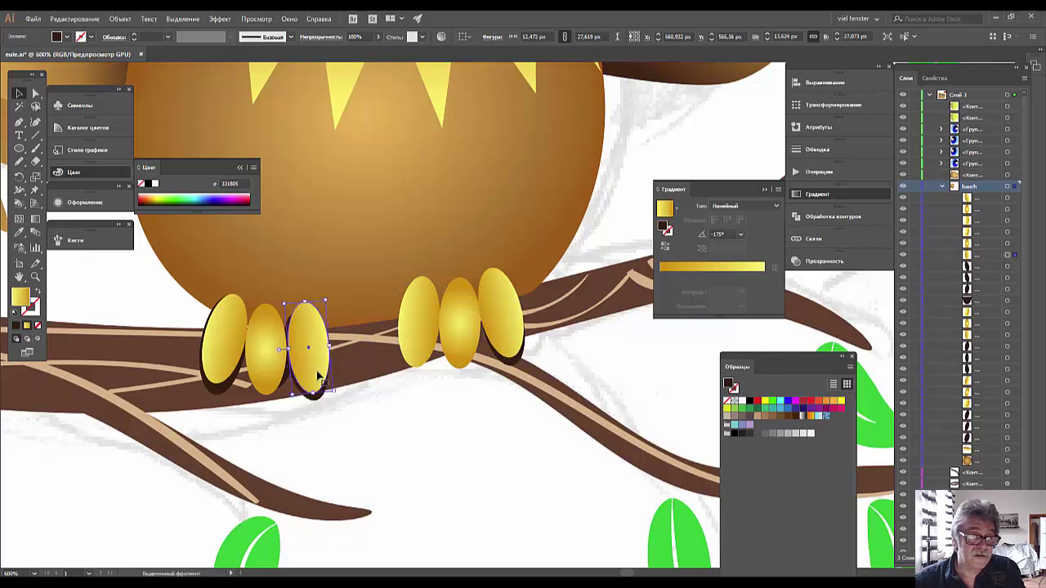
- Shift the middle claw's dark shadow left and down beneath it and adjust the right claw
{"action": "left_click", "coordinate": [271, 371]}
{"action": "left_click", "coordinate": [270, 378]}
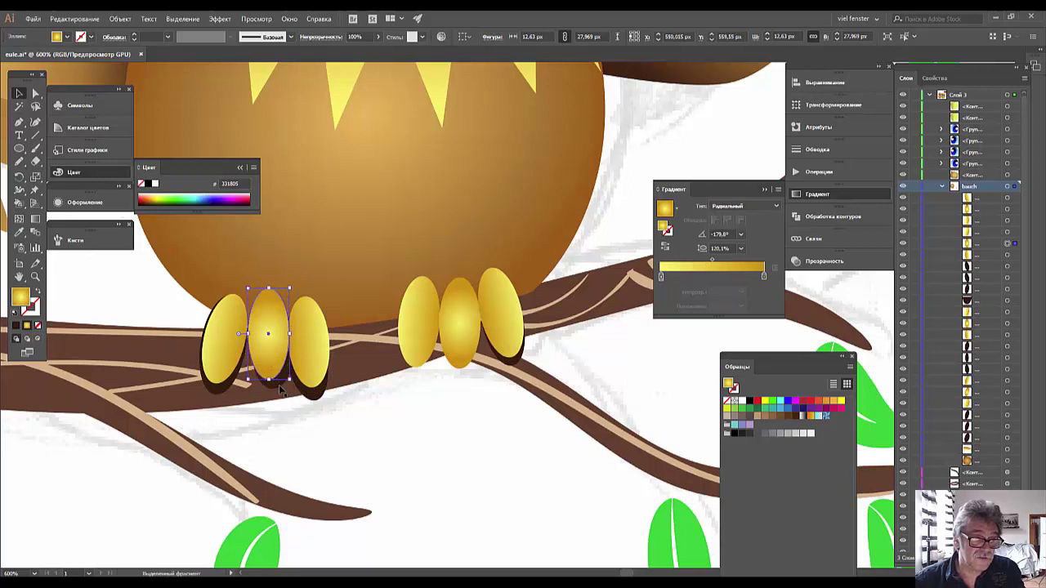
{"action": "left_click", "coordinate": [282, 393]}
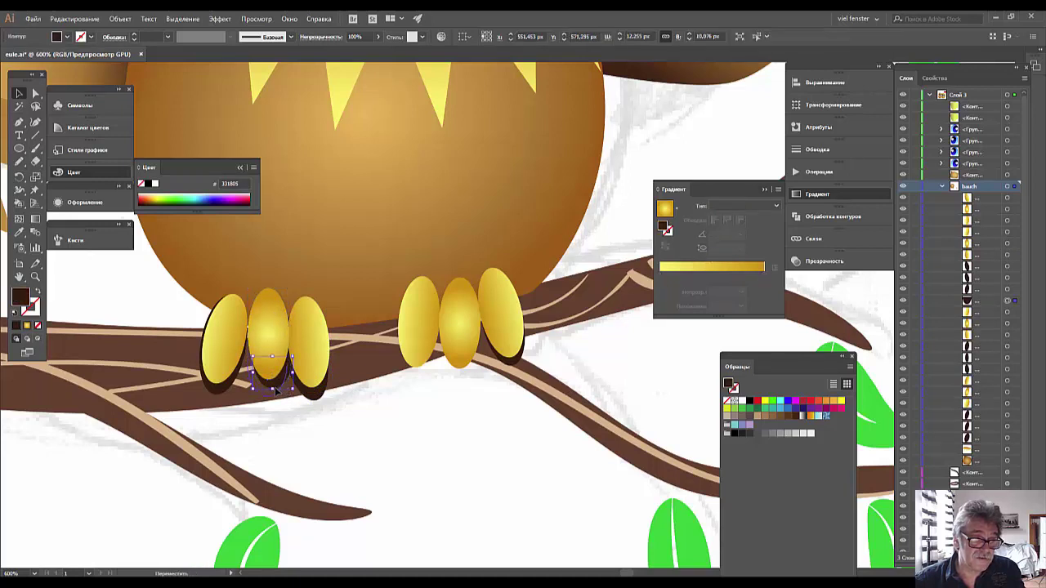
{"action": "left_click_drag", "start_coordinate": [266, 378], "coordinate": [260, 387]}
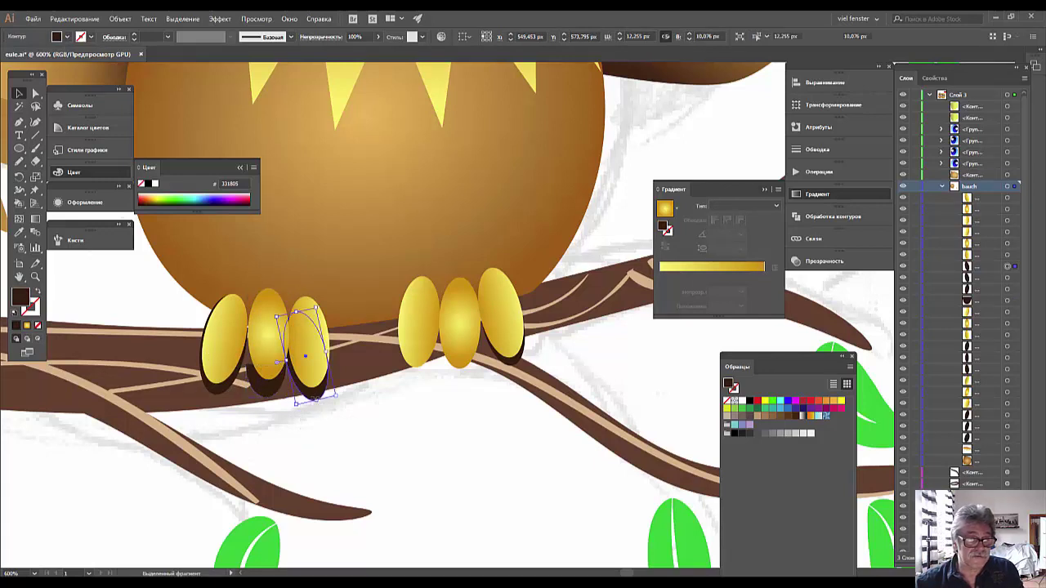
{"action": "left_click", "coordinate": [309, 343]}
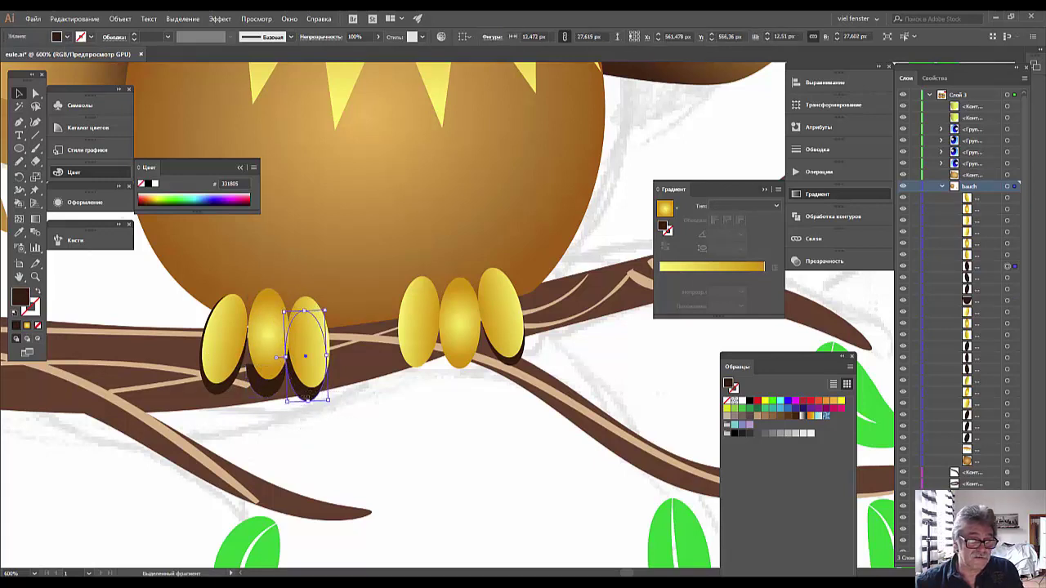
{"action": "left_click_drag", "start_coordinate": [312, 393], "coordinate": [315, 391]}
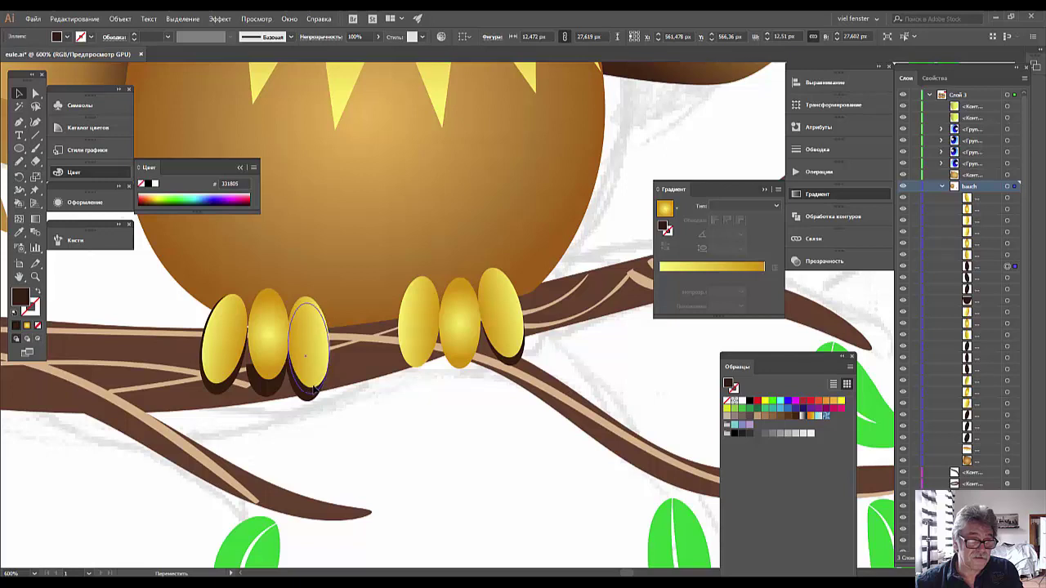
{"action": "left_click", "coordinate": [278, 389]}
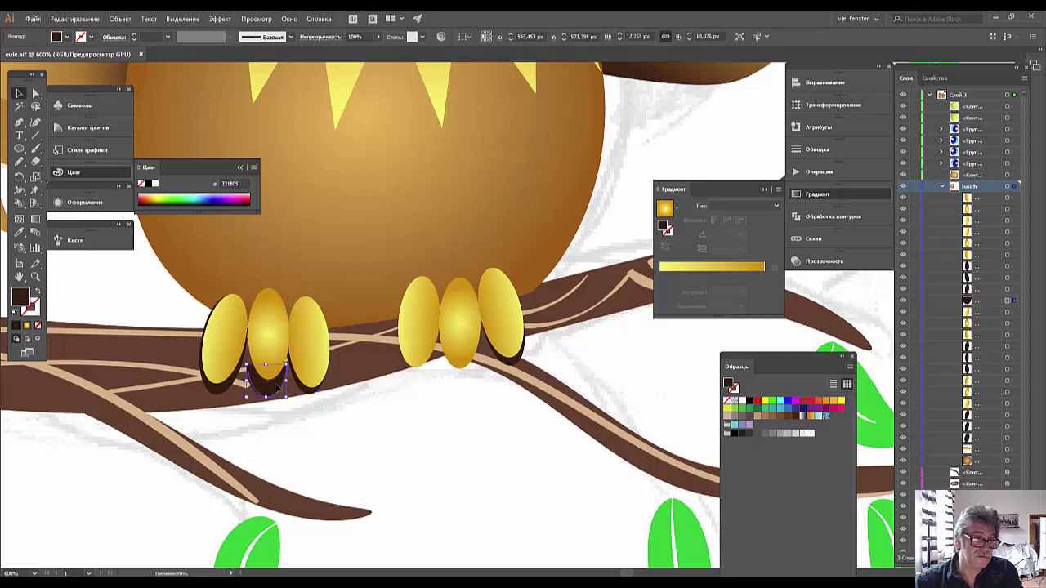
{"action": "left_click_drag", "start_coordinate": [278, 389], "coordinate": [287, 400]}
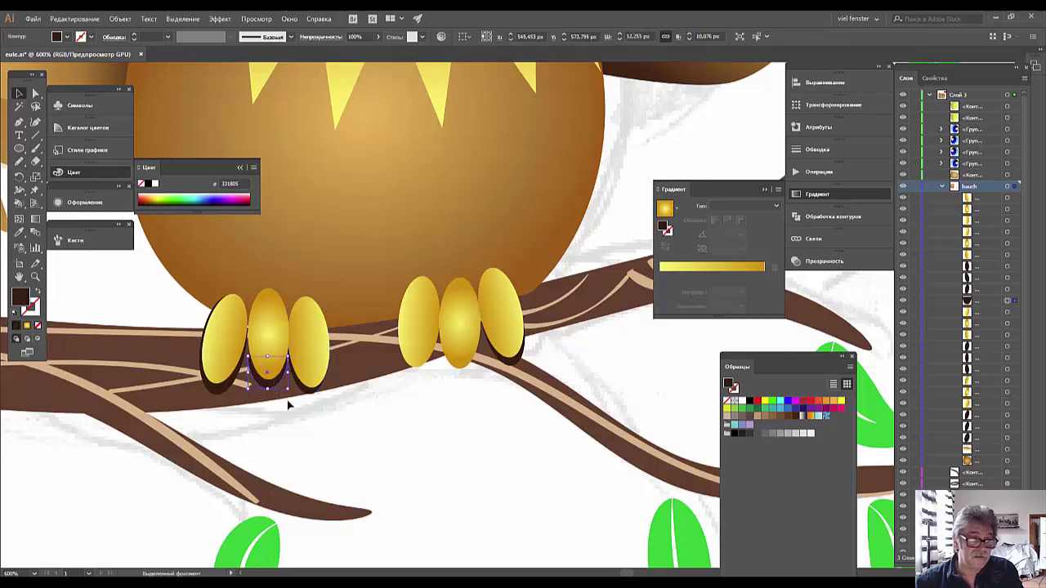
{"action": "left_click", "coordinate": [478, 446]}
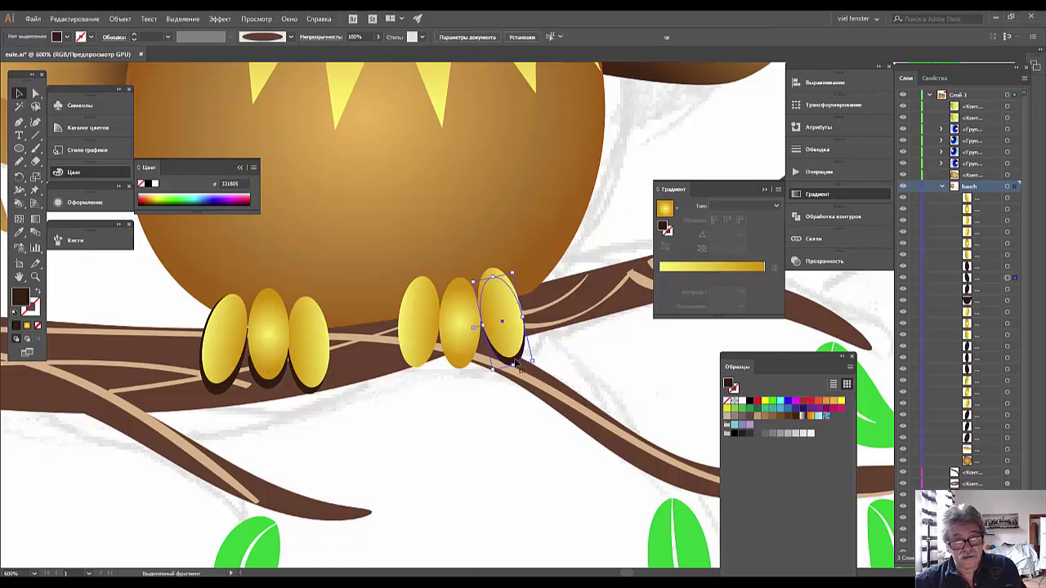
- Raise the right foot's middle claw and move a dark shadow behind it
{"action": "left_click", "coordinate": [465, 333]}
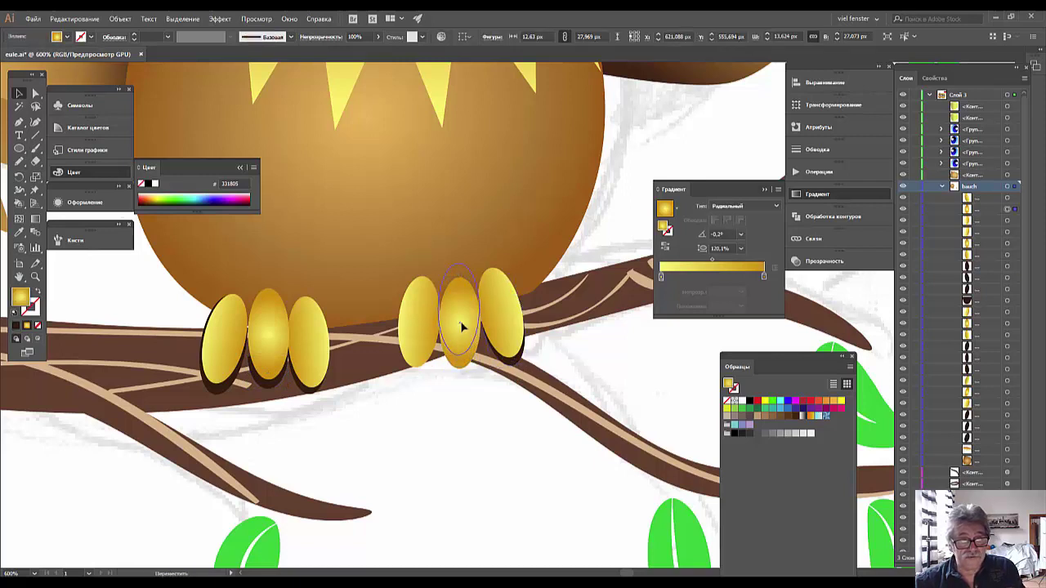
{"action": "left_click_drag", "start_coordinate": [462, 326], "coordinate": [460, 311]}
{"action": "left_click", "coordinate": [513, 368]}
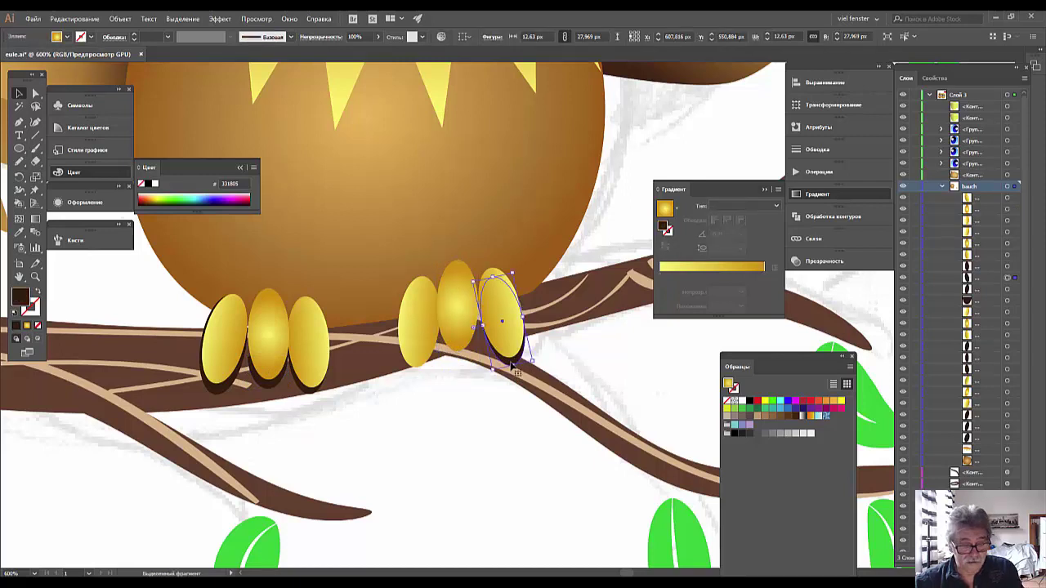
{"action": "mouse_move", "coordinate": [513, 368]}
{"action": "left_mouse_down"}
{"action": "mouse_move", "coordinate": [512, 387]}
{"action": "mouse_move", "coordinate": [513, 370]}
{"action": "left_mouse_up"}
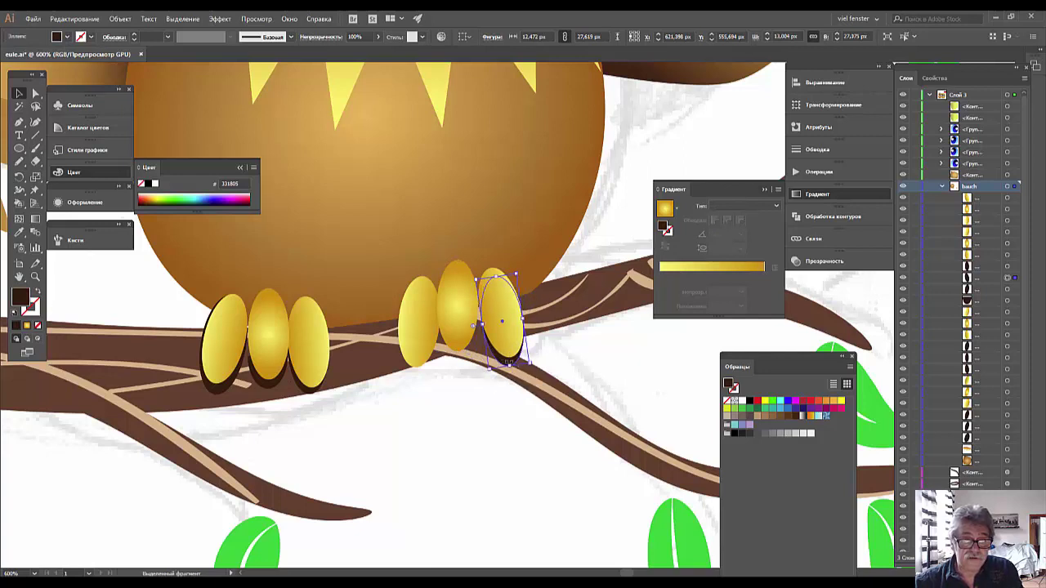
{"action": "left_click_drag", "start_coordinate": [499, 362], "coordinate": [462, 349]}
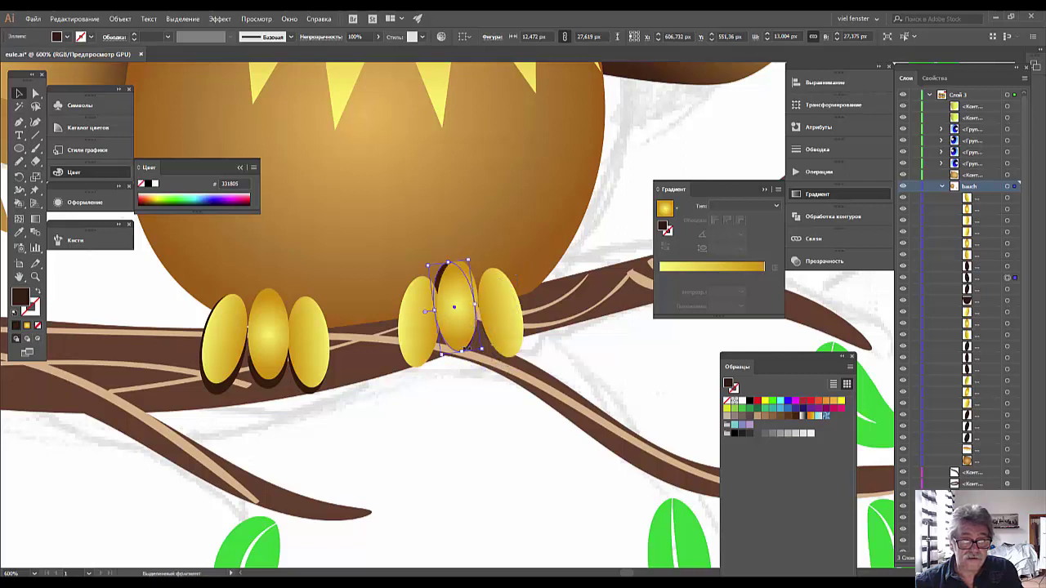
{"action": "left_click_drag", "start_coordinate": [442, 279], "coordinate": [445, 291]}
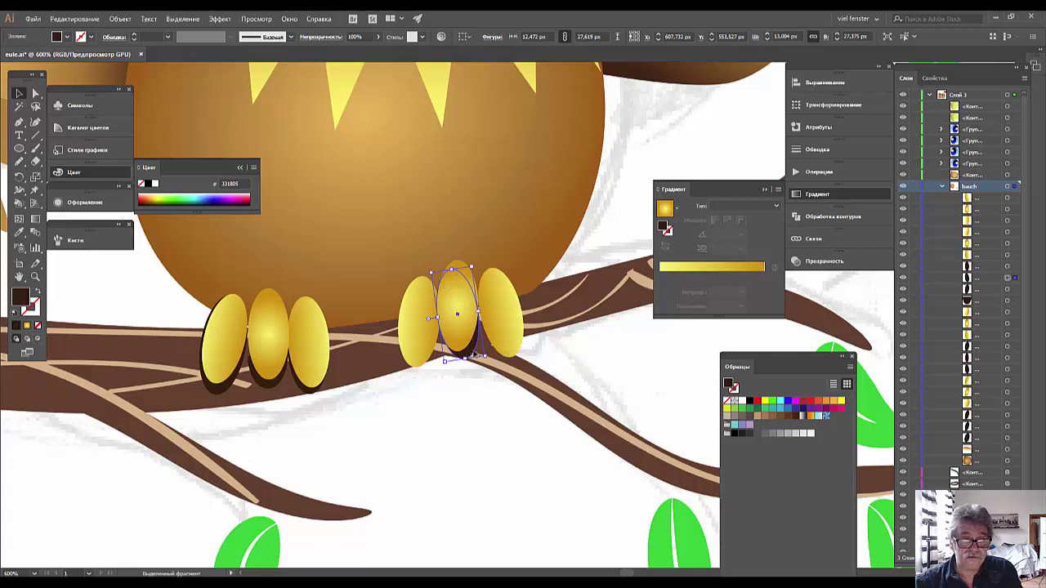
- Alt-drag a copy of the claw shadow behind the left claw
{"action": "mouse_move", "coordinate": [481, 357]}
{"action": "left_mouse_down"}
{"action": "mouse_move", "coordinate": [513, 357]}
{"action": "mouse_move", "coordinate": [408, 371]}
{"action": "left_mouse_up"}
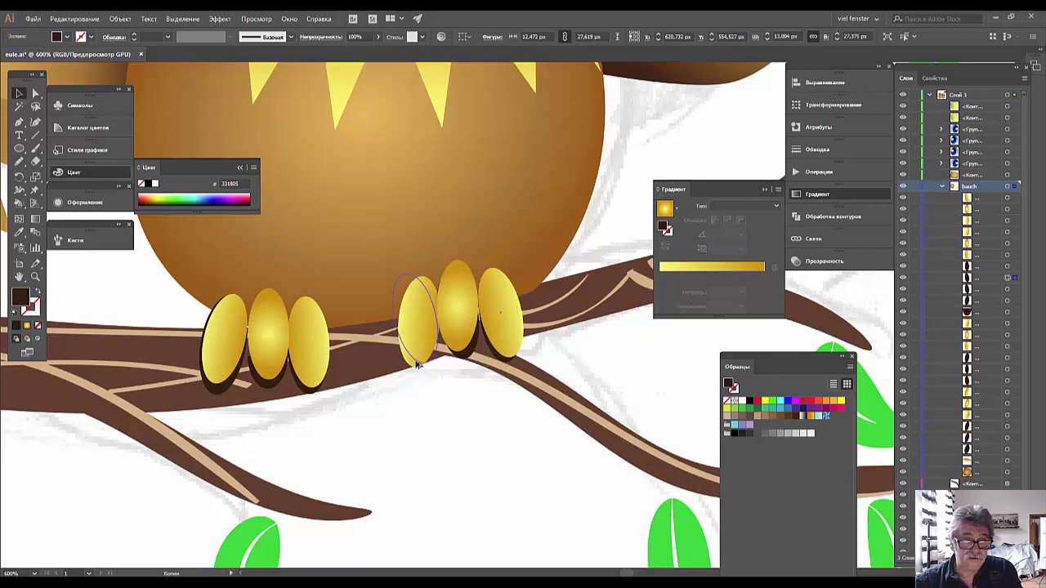
{"action": "left_click_drag", "start_coordinate": [409, 372], "coordinate": [412, 364]}
{"action": "left_click", "coordinate": [395, 293]}
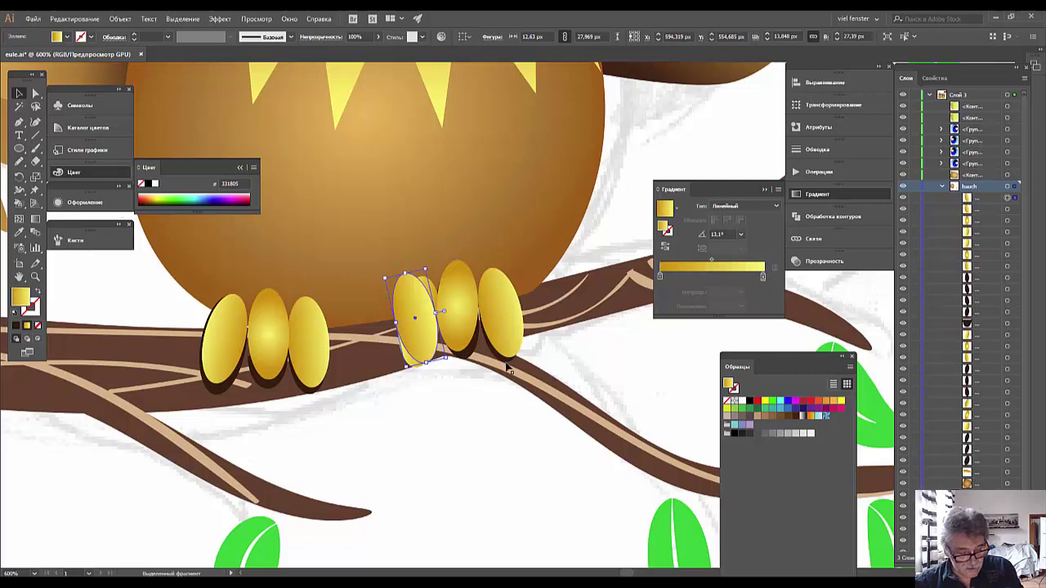
{"action": "left_click", "coordinate": [500, 314]}
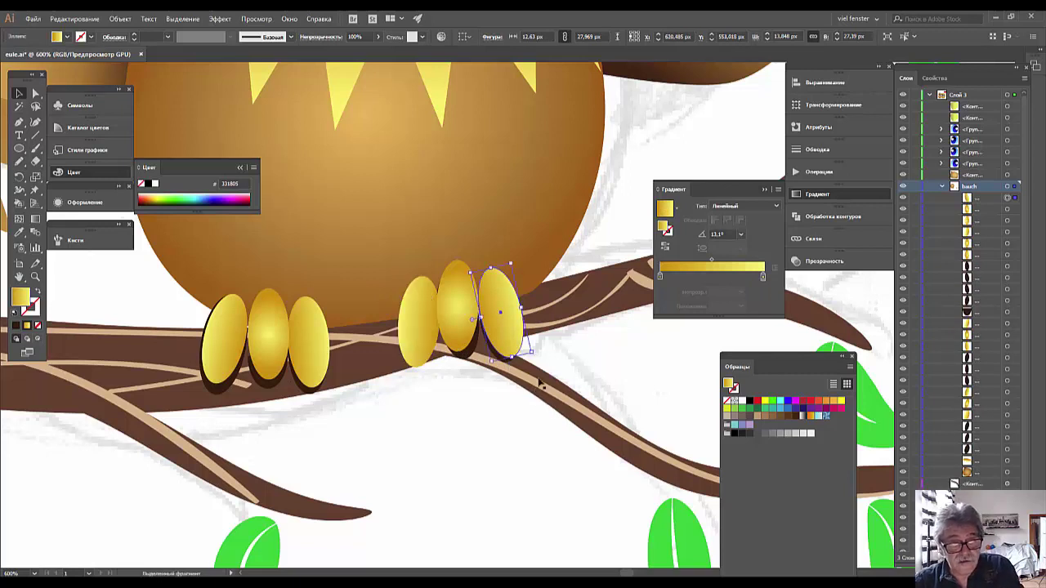
{"action": "left_click", "coordinate": [488, 362]}
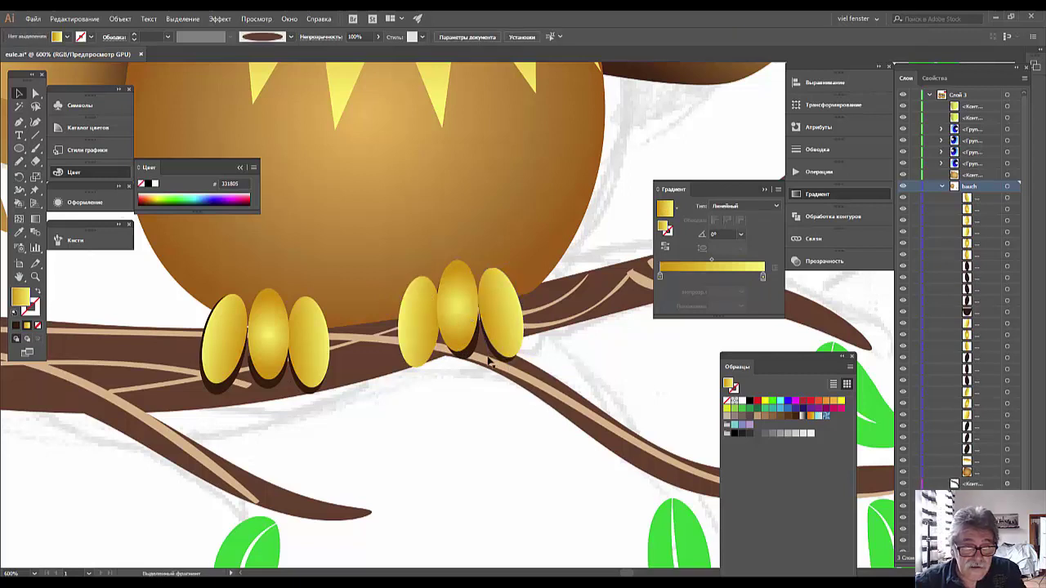
- Move and reshape the right claw's shadow to fit behind the right foot's left claw
{"action": "left_click", "coordinate": [419, 326]}
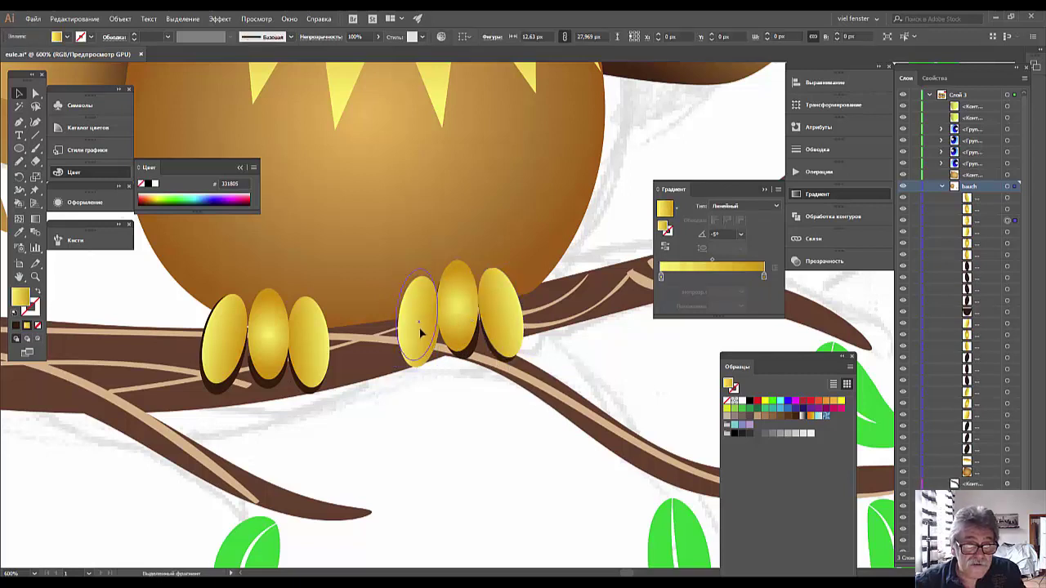
{"action": "left_click", "coordinate": [504, 363]}
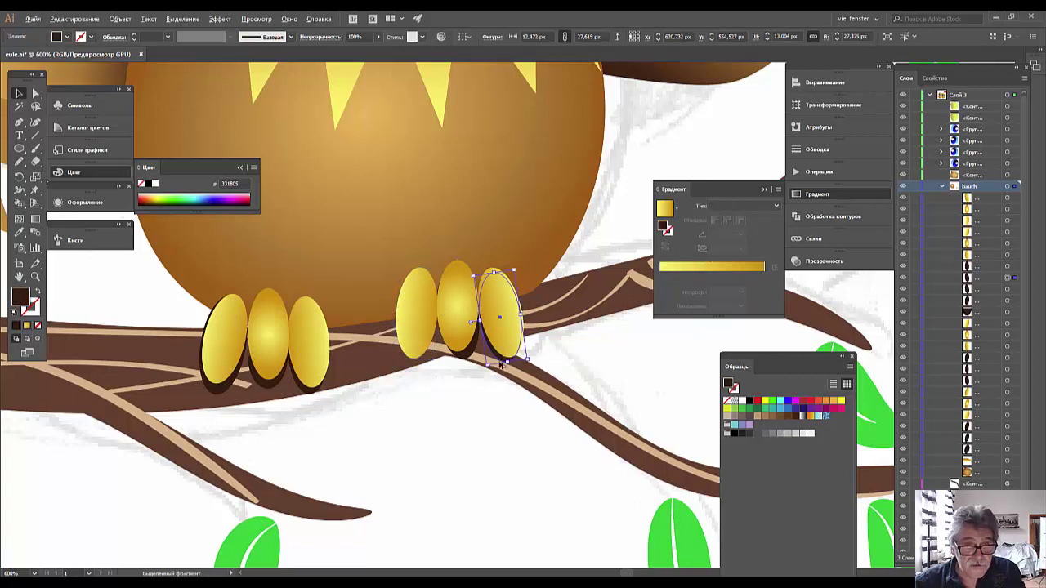
{"action": "left_click_drag", "start_coordinate": [503, 360], "coordinate": [412, 361]}
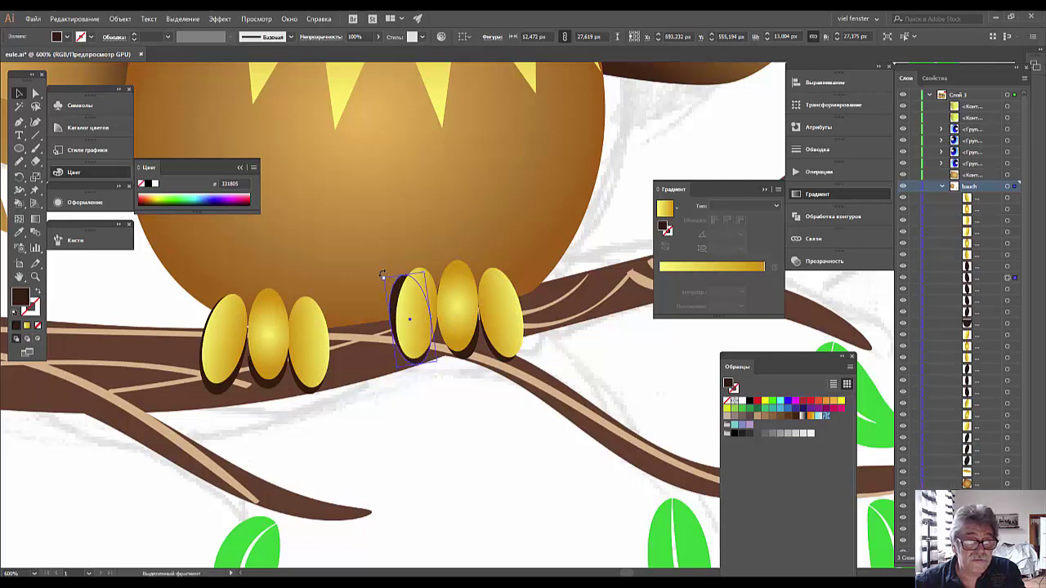
{"action": "left_click_drag", "start_coordinate": [381, 276], "coordinate": [398, 273]}
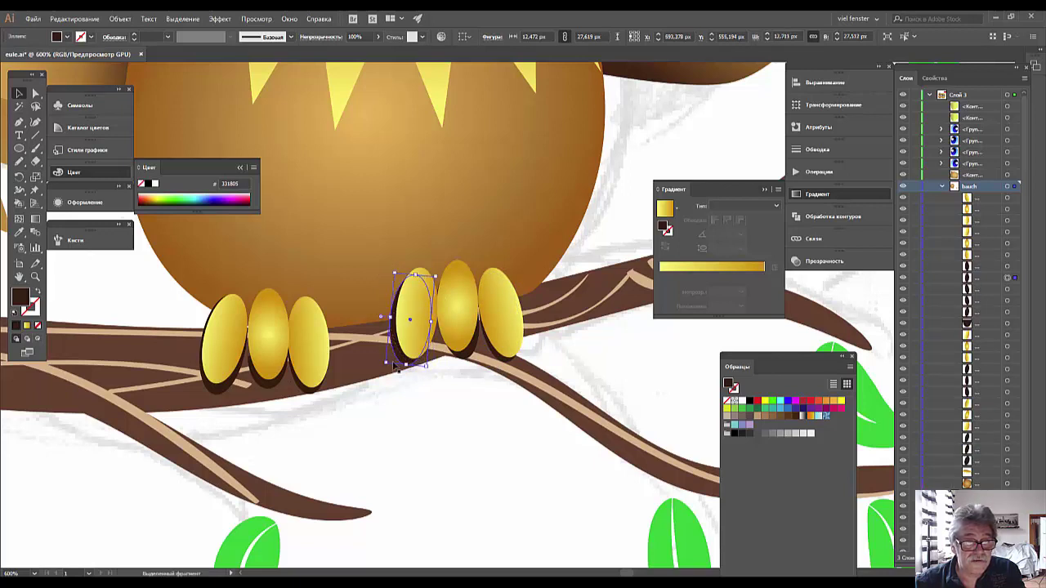
{"action": "left_click_drag", "start_coordinate": [406, 367], "coordinate": [413, 363]}
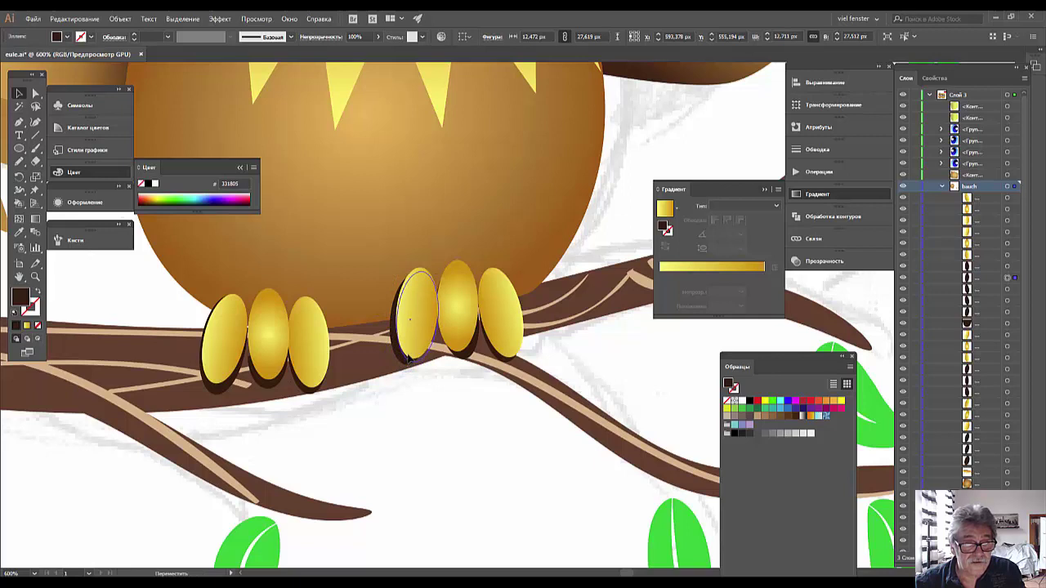
- Rotate and shrink the leftmost claw's shadow to match its claw
{"action": "left_click", "coordinate": [213, 384]}
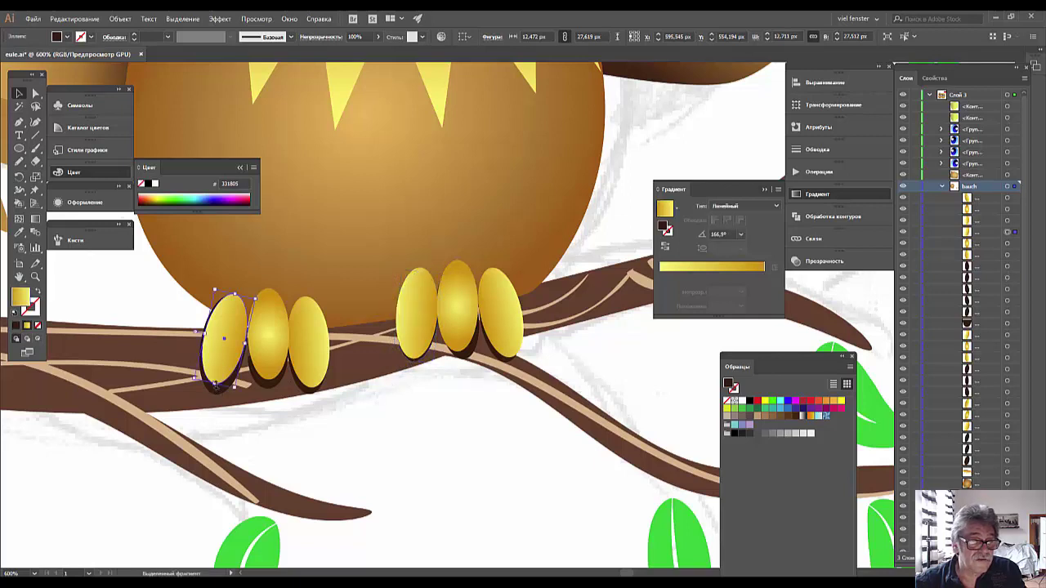
{"action": "left_click", "coordinate": [215, 384]}
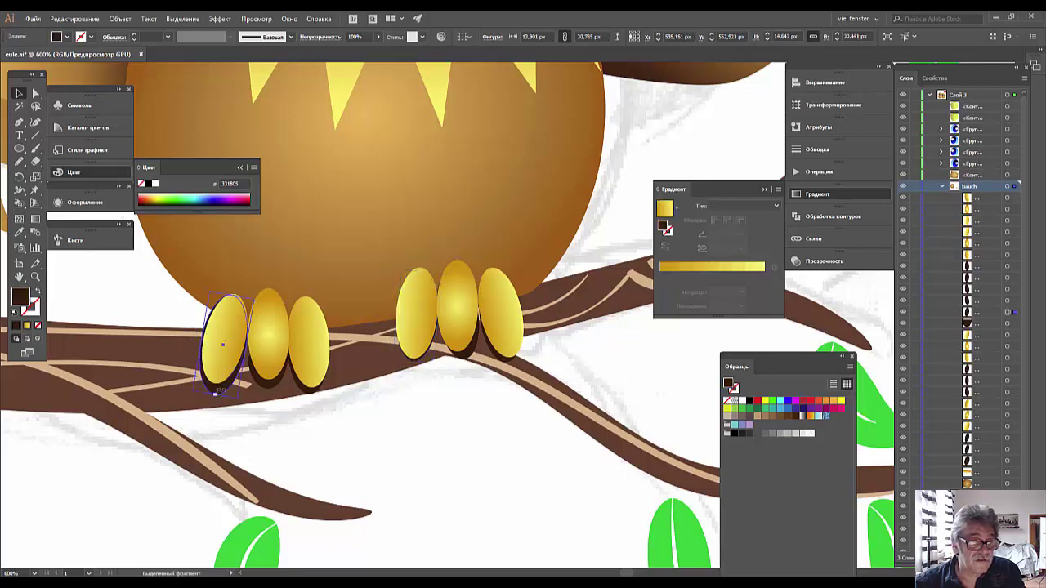
{"action": "left_click_drag", "start_coordinate": [217, 383], "coordinate": [221, 380]}
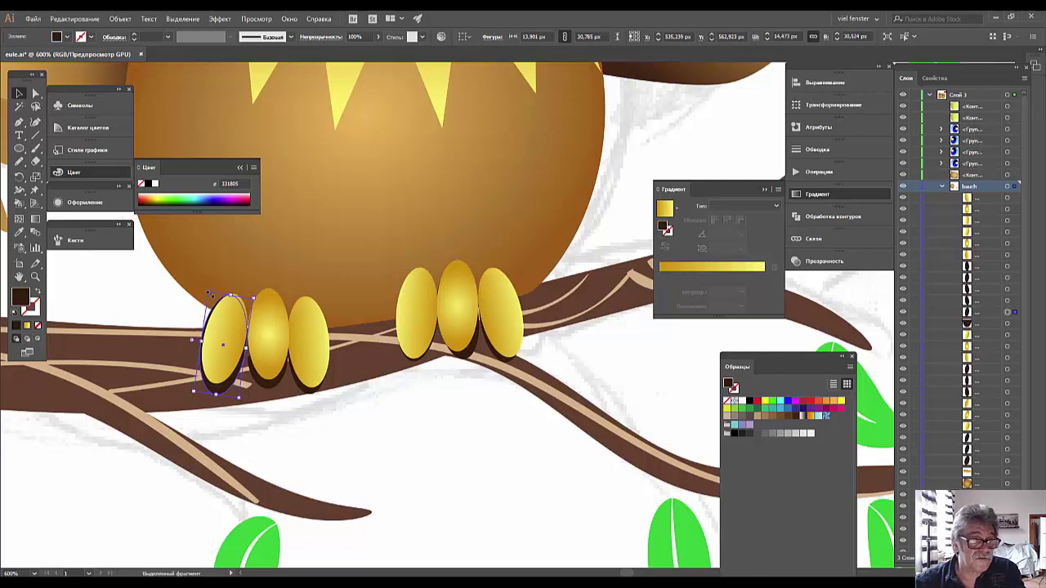
{"action": "left_click_drag", "start_coordinate": [231, 295], "coordinate": [233, 304]}
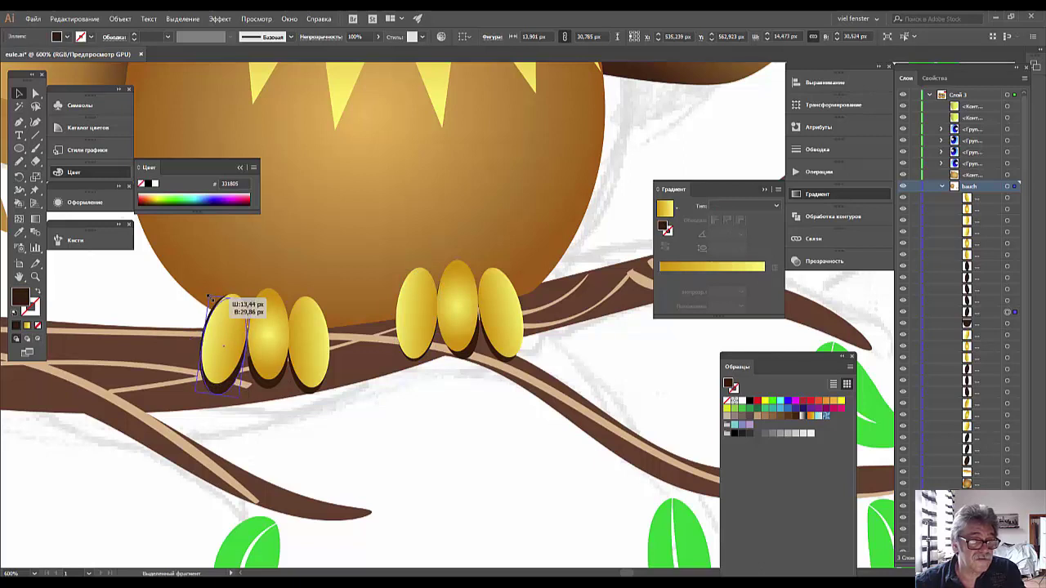
{"action": "left_click", "coordinate": [267, 388]}
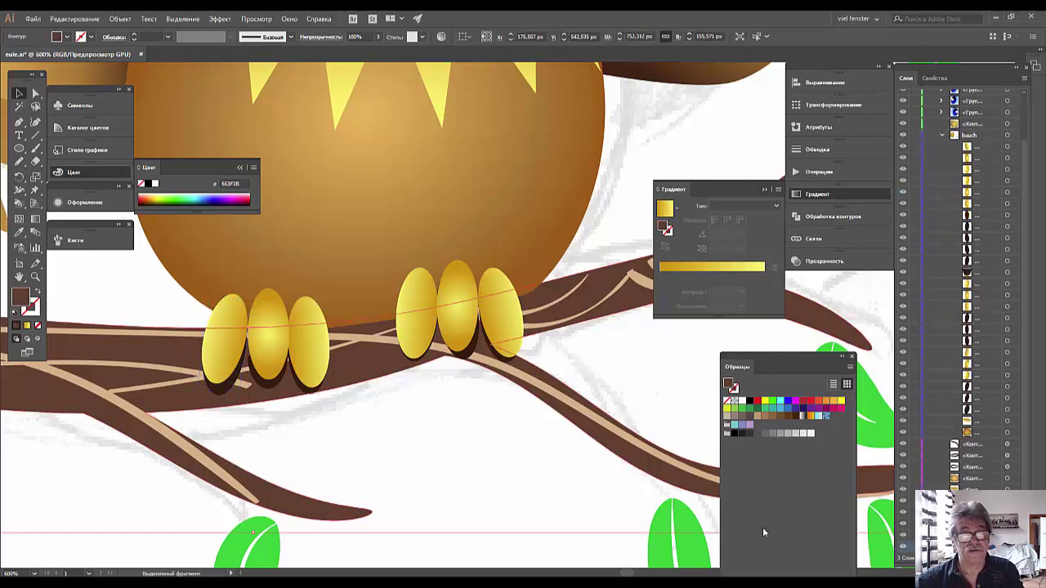
- Fit the artwork in view, deselect, then zoom and pan to the second owl's head
{"action": "key", "text": "ctrl+1"}
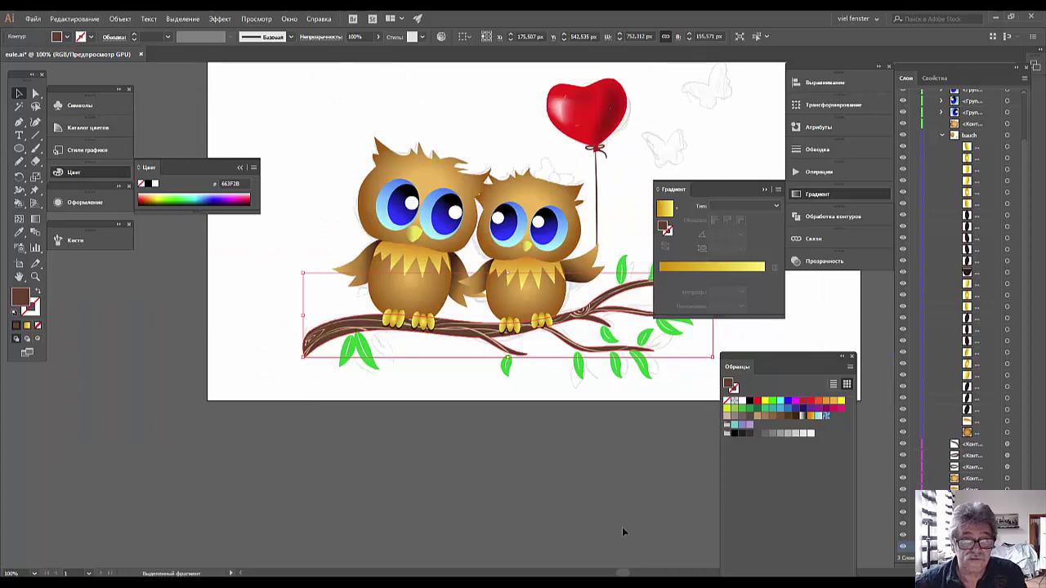
{"action": "left_click", "coordinate": [571, 470]}
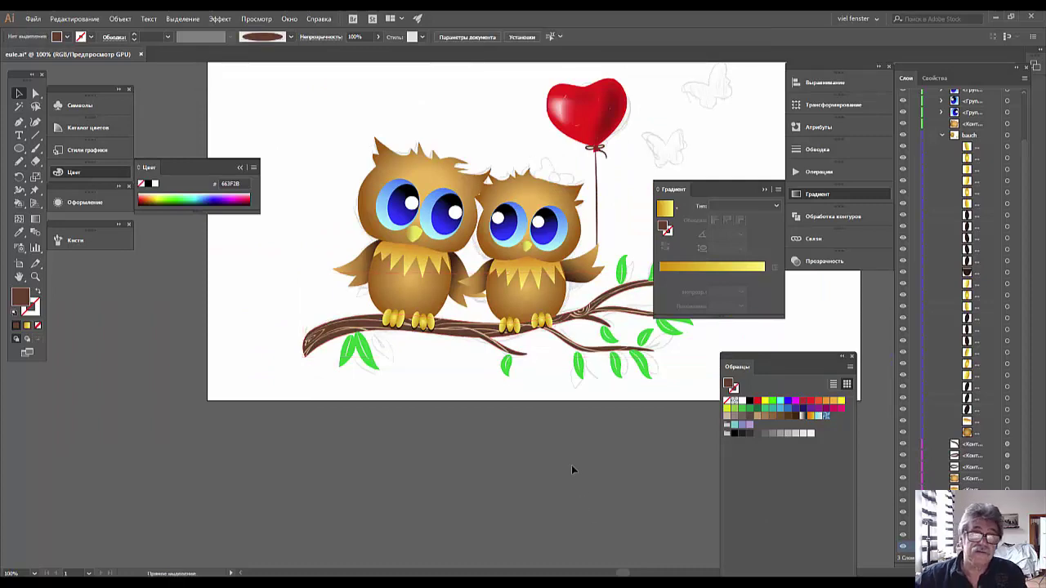
{"action": "key", "text": "ctrl+plus"}
{"action": "key", "text": "ctrl+plus"}
{"action": "key", "text": "ctrl+plus"}
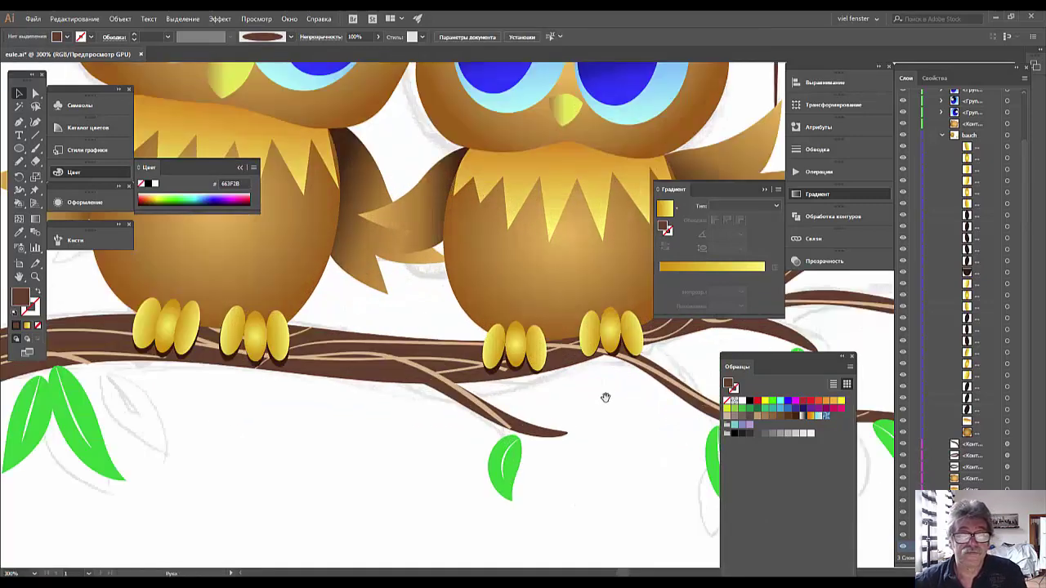
{"action": "left_click_drag", "start_coordinate": [605, 398], "coordinate": [401, 585]}
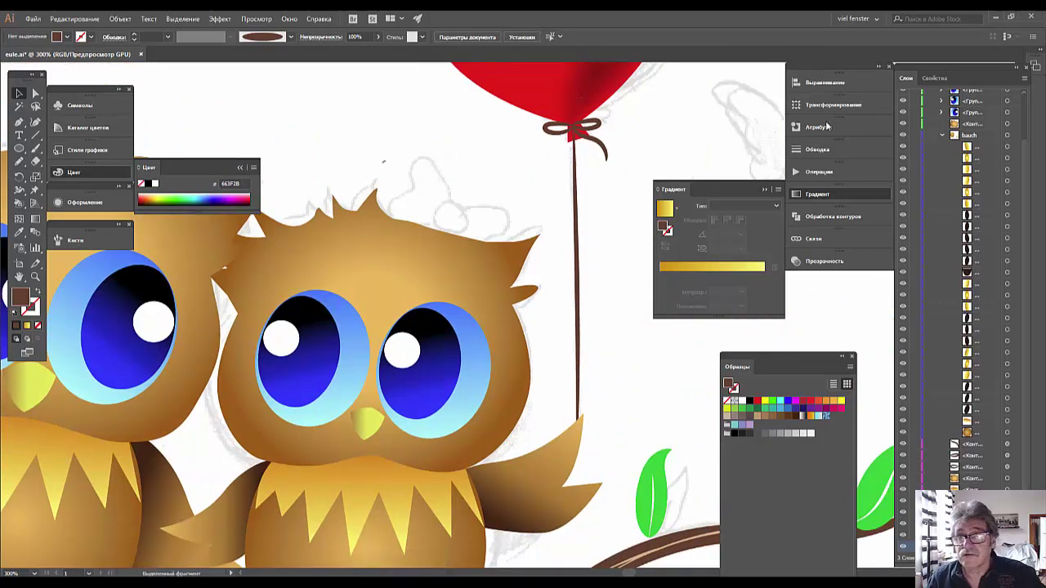
- Drag the loose <Контур> path above the bauch group and make Слой 6 the active layer
{"action": "left_click", "coordinate": [981, 448]}
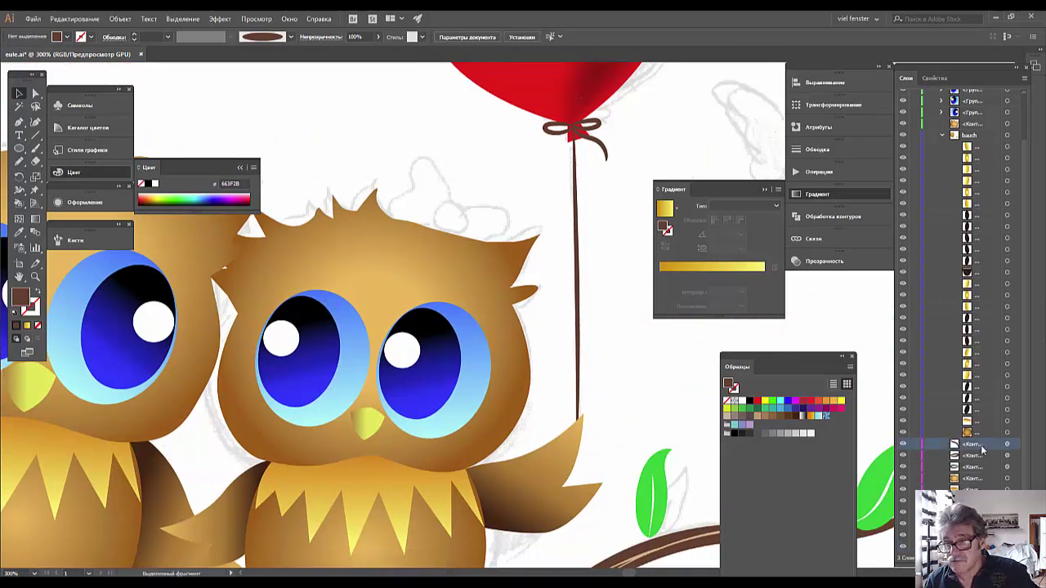
{"action": "left_click_drag", "start_coordinate": [972, 444], "coordinate": [973, 134]}
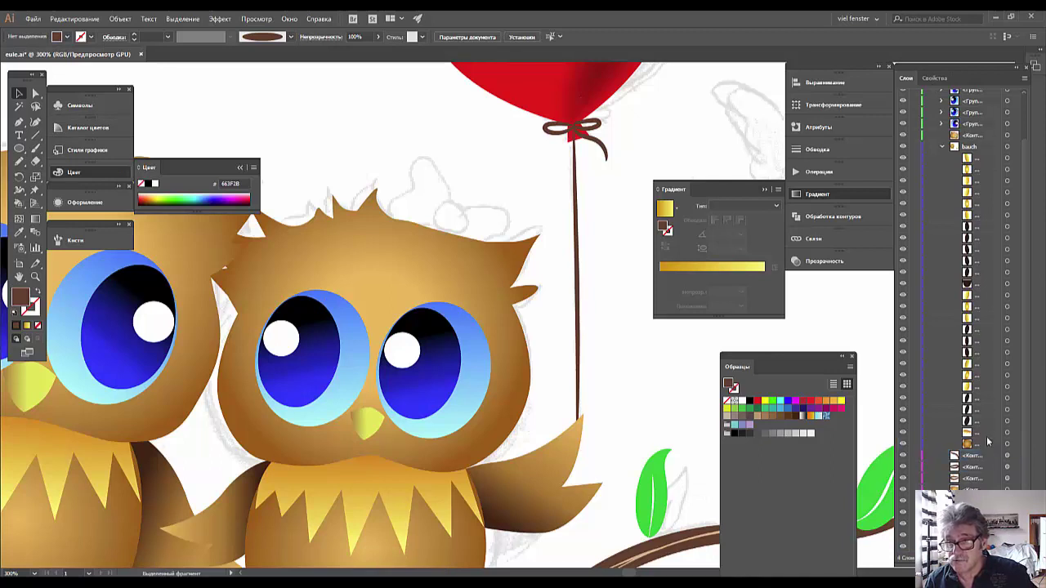
{"action": "left_click", "coordinate": [985, 147]}
{"action": "scroll", "coordinate": [1013, 123], "scroll_direction": "up", "scroll_amount": 3}
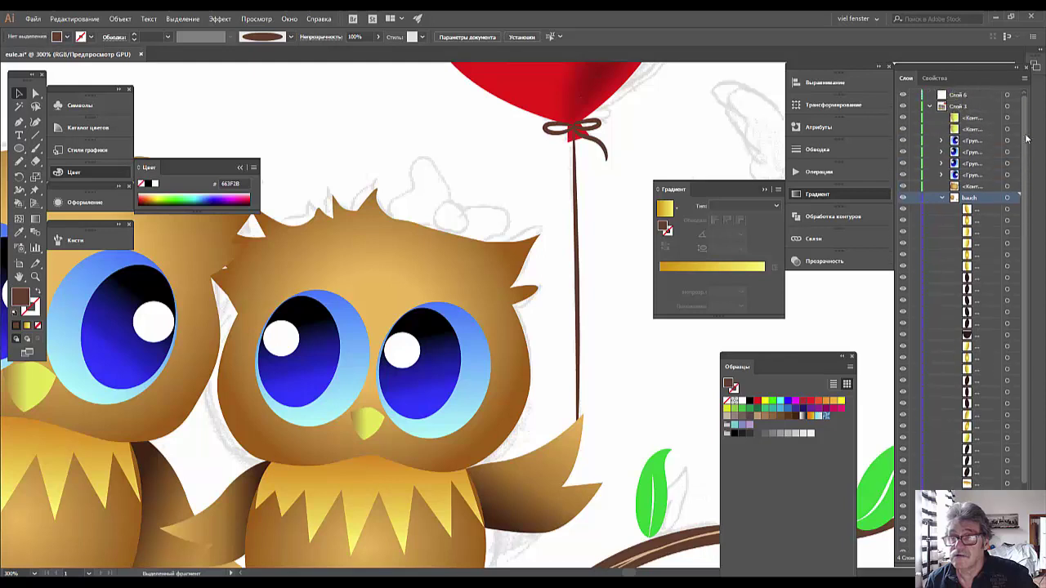
{"action": "left_click", "coordinate": [957, 97]}
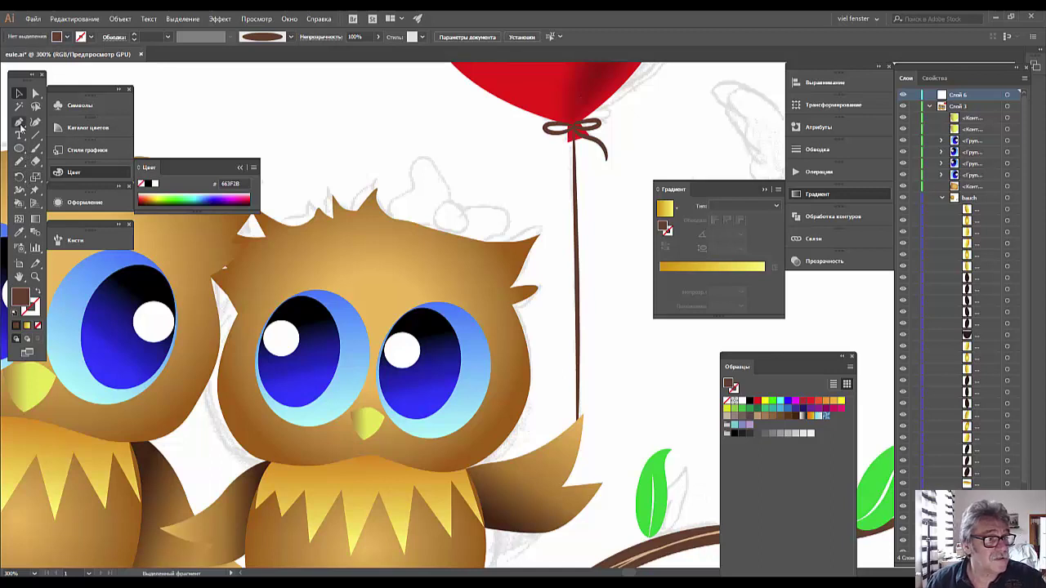
{"action": "left_click", "coordinate": [19, 124]}
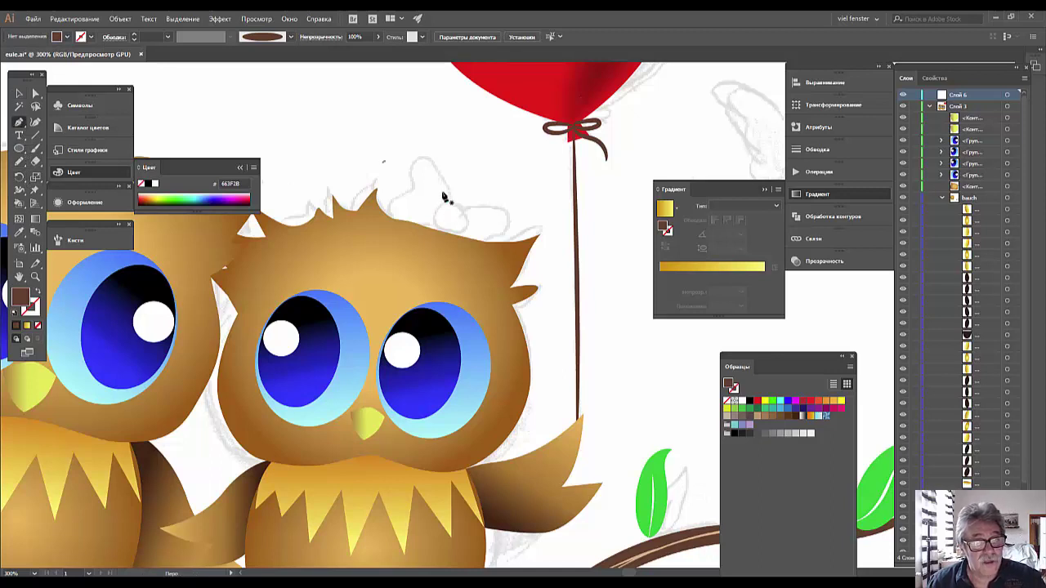
- Draw a heart-shaped ear tuft with the Pen tool on top of the second owl's head
{"action": "left_click", "coordinate": [441, 198]}
{"action": "mouse_move", "coordinate": [419, 170]}
{"action": "left_mouse_down"}
{"action": "mouse_move", "coordinate": [406, 161]}
{"action": "mouse_move", "coordinate": [378, 217]}
{"action": "mouse_move", "coordinate": [440, 229]}
{"action": "left_mouse_up"}
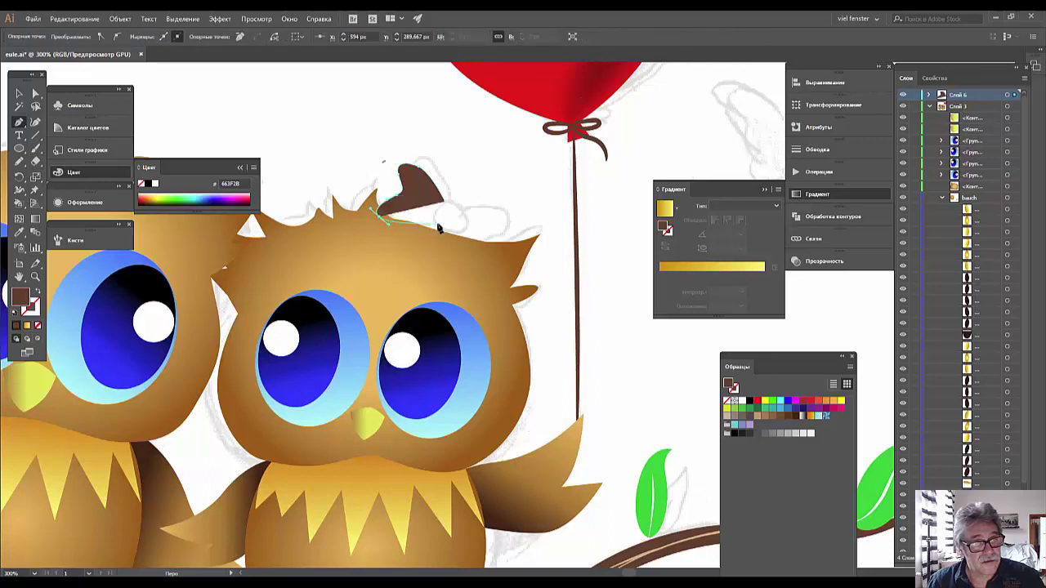
{"action": "left_click_drag", "start_coordinate": [442, 220], "coordinate": [506, 225]}
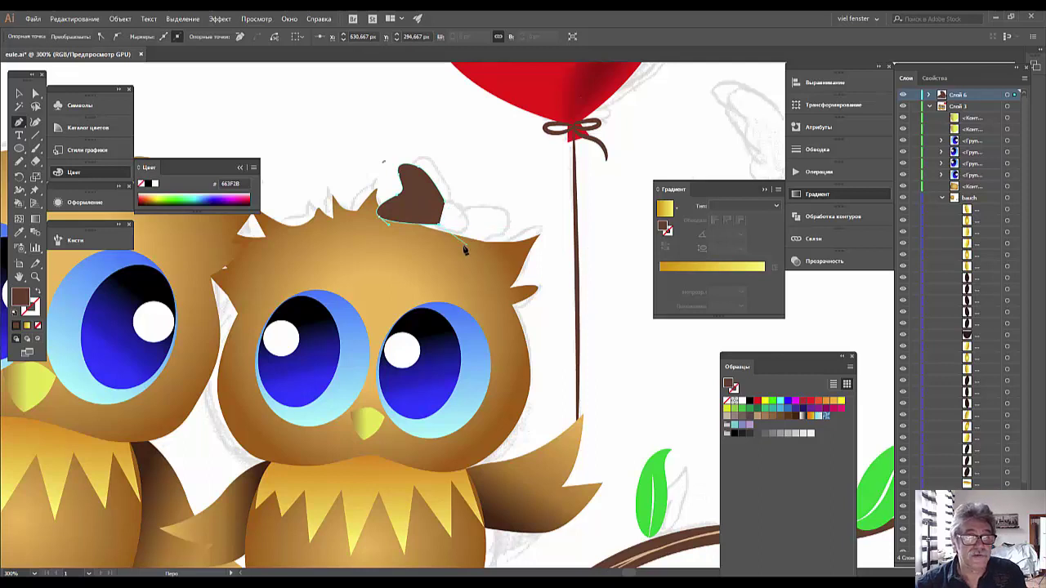
{"action": "left_click", "coordinate": [442, 223]}
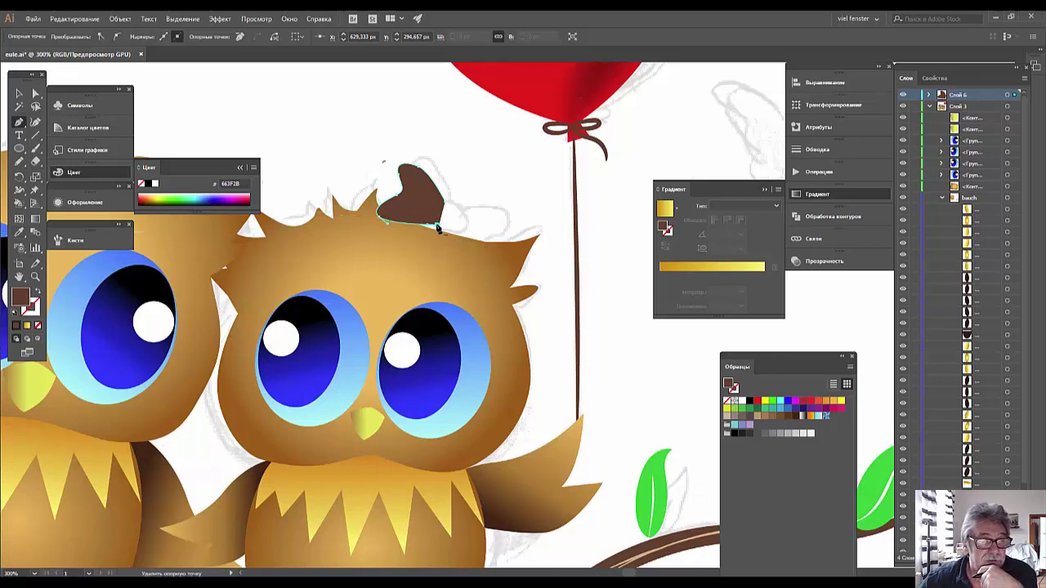
{"action": "mouse_move", "coordinate": [442, 223]}
{"action": "left_mouse_down"}
{"action": "mouse_move", "coordinate": [561, 254]}
{"action": "mouse_move", "coordinate": [439, 231]}
{"action": "left_mouse_up"}
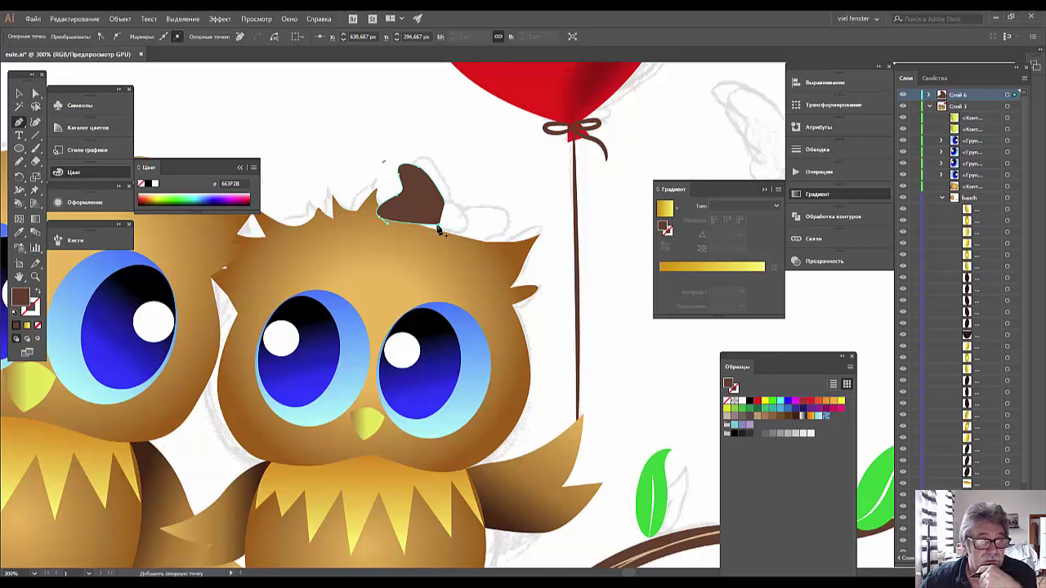
{"action": "key", "text": "a"}
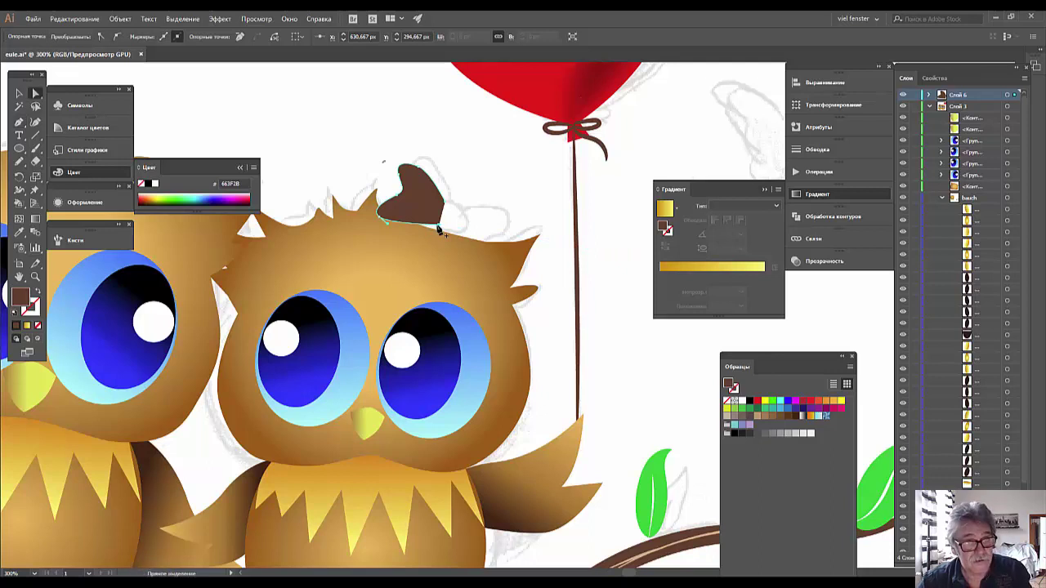
{"action": "left_click", "coordinate": [20, 235]}
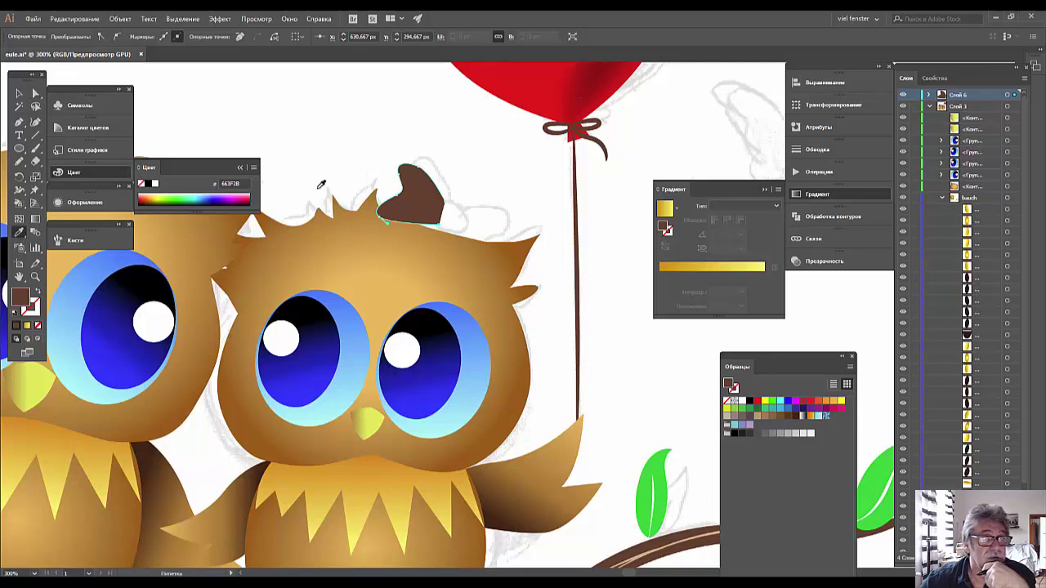
- Fill the heart tuft on the owl's head with solid red EF0A0A, matching the balloon
{"action": "left_click", "coordinate": [579, 99]}
{"action": "left_click", "coordinate": [561, 89]}
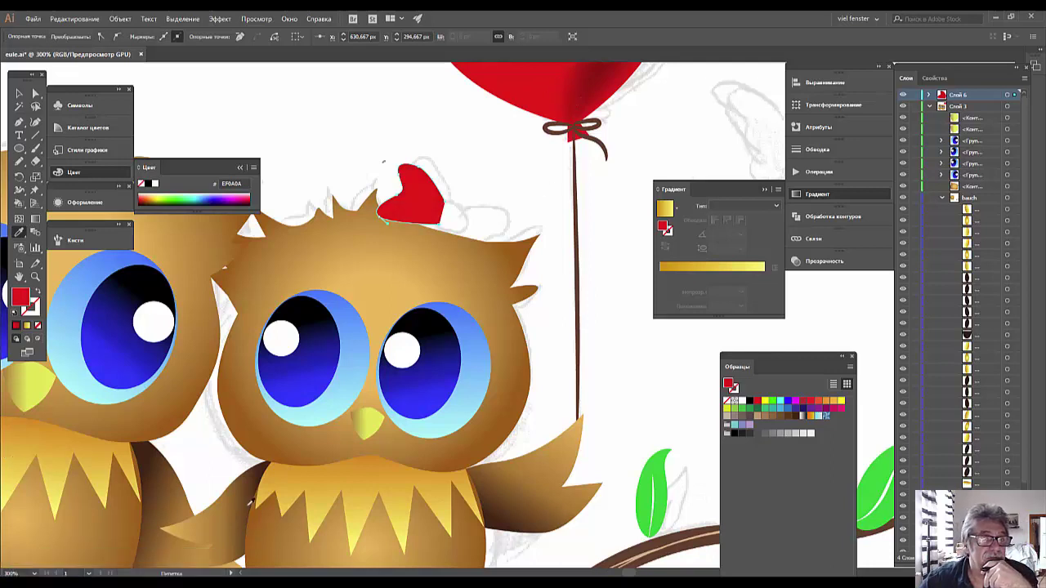
{"action": "double_click", "coordinate": [20, 298]}
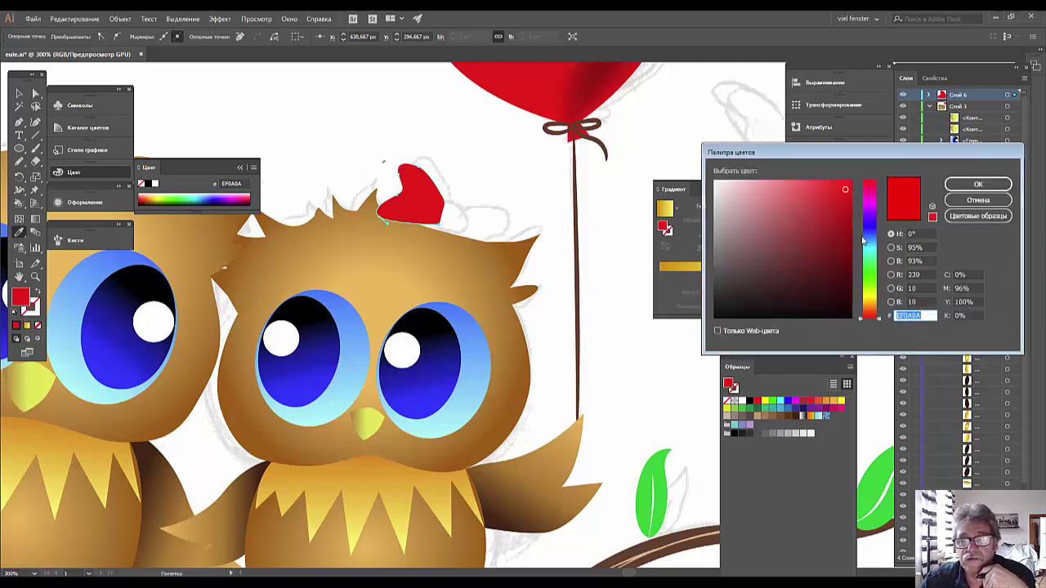
{"action": "left_click", "coordinate": [972, 184]}
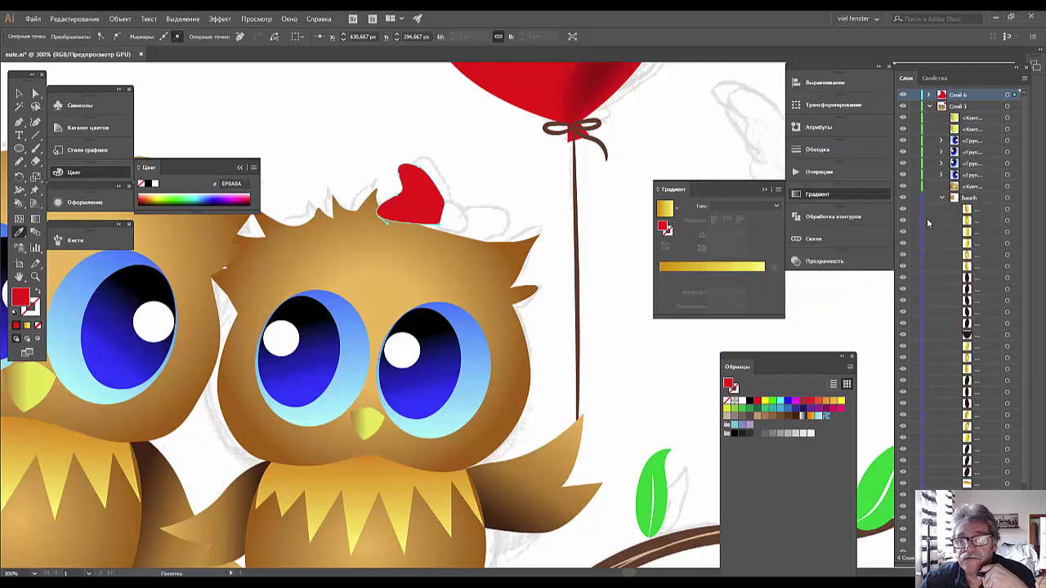
{"action": "left_click", "coordinate": [805, 197]}
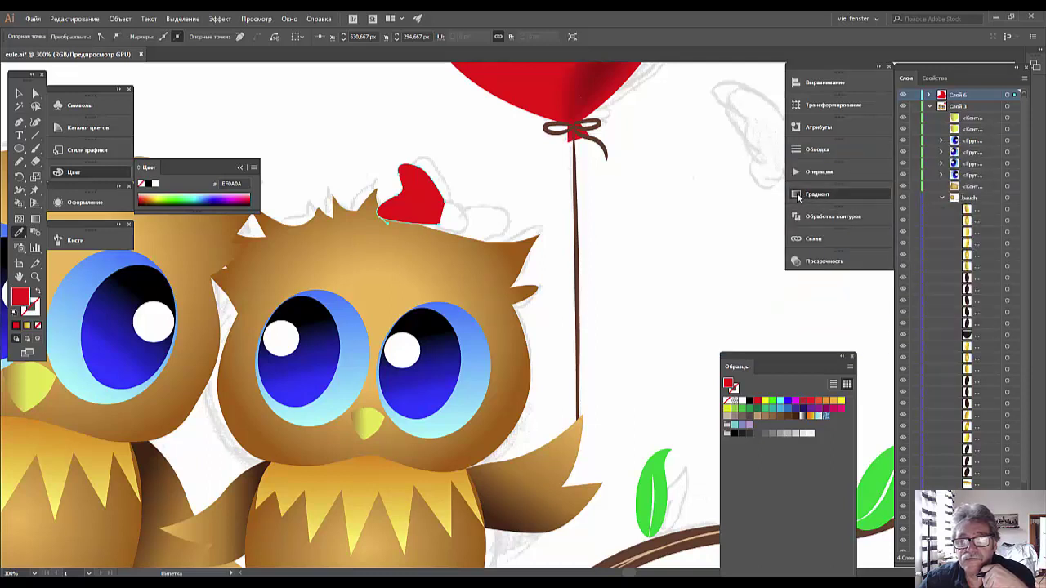
- Apply a linear gradient to the heart tuft and make its left stop red
{"action": "left_click", "coordinate": [805, 196]}
{"action": "left_click", "coordinate": [715, 268]}
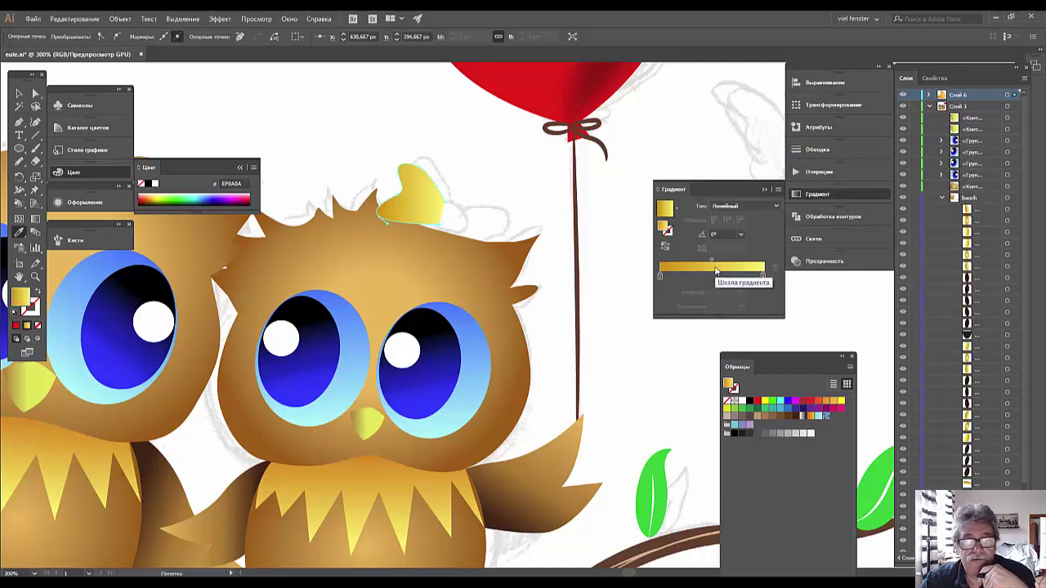
{"action": "double_click", "coordinate": [661, 278]}
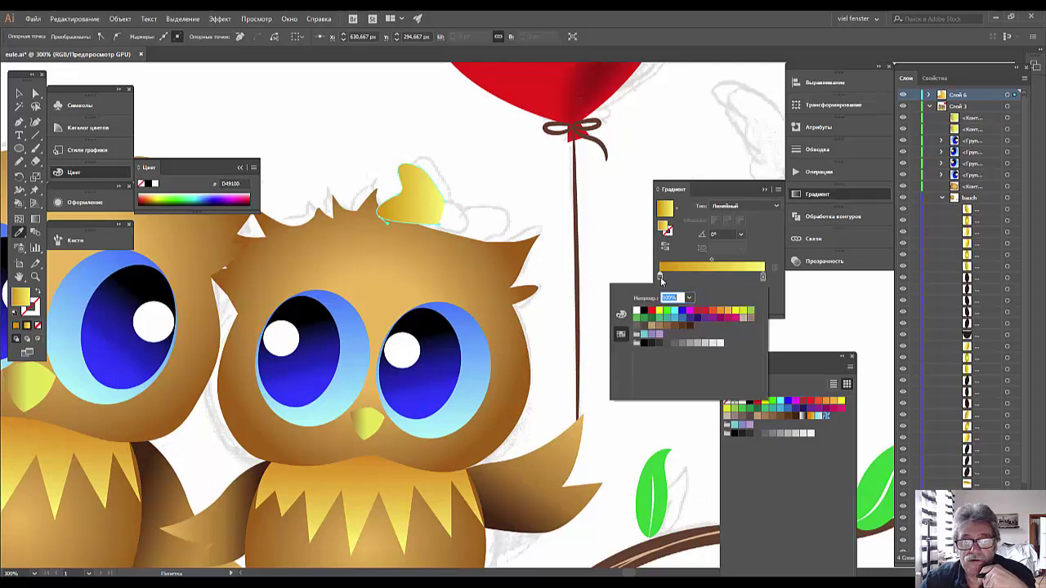
{"action": "left_click", "coordinate": [705, 312]}
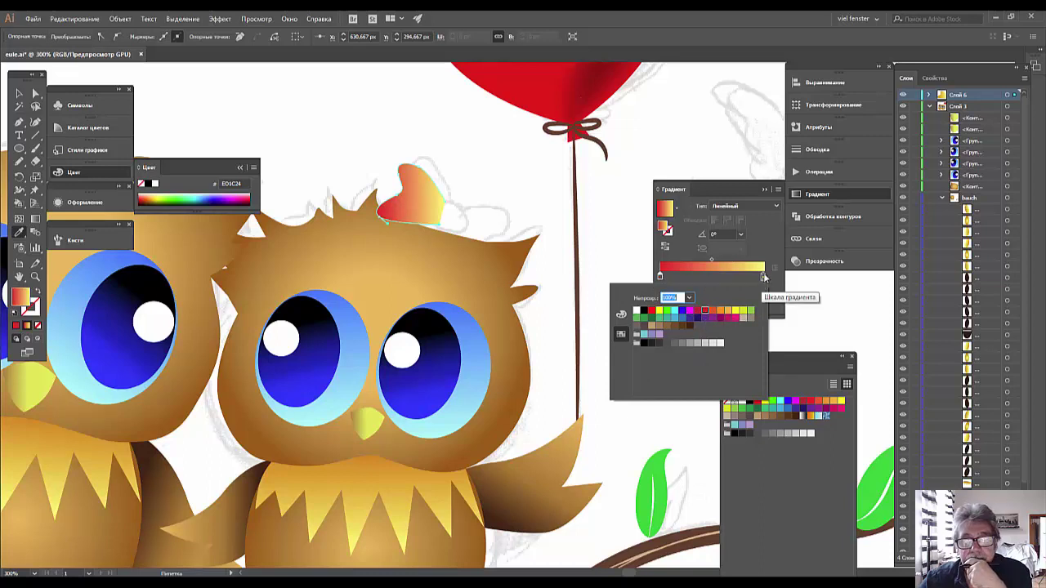
{"action": "left_click", "coordinate": [764, 279]}
- Set the right gradient stop to dark brown 603813
{"action": "left_click", "coordinate": [762, 278]}
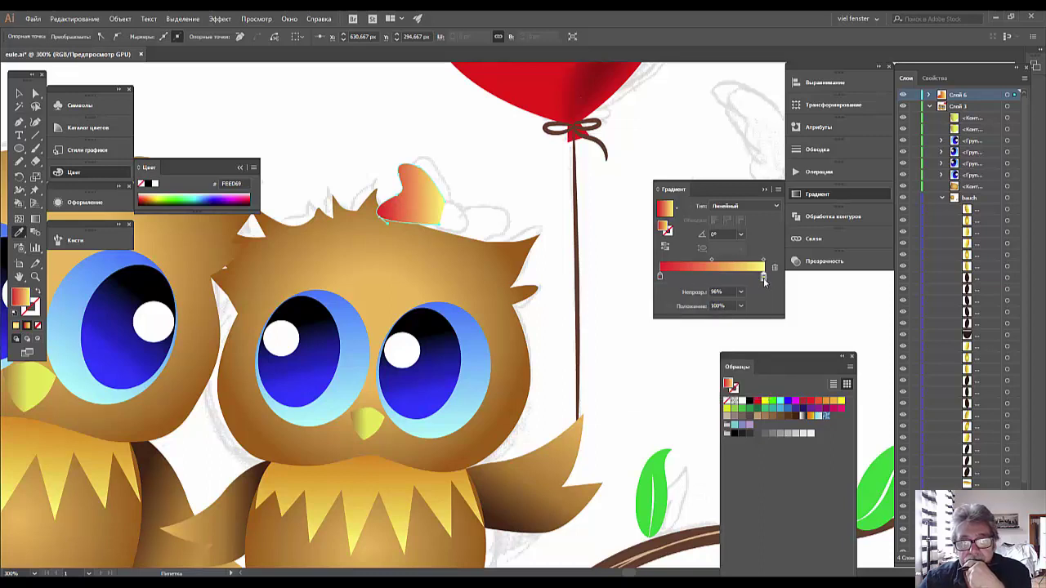
{"action": "left_click_drag", "start_coordinate": [763, 278], "coordinate": [762, 277]}
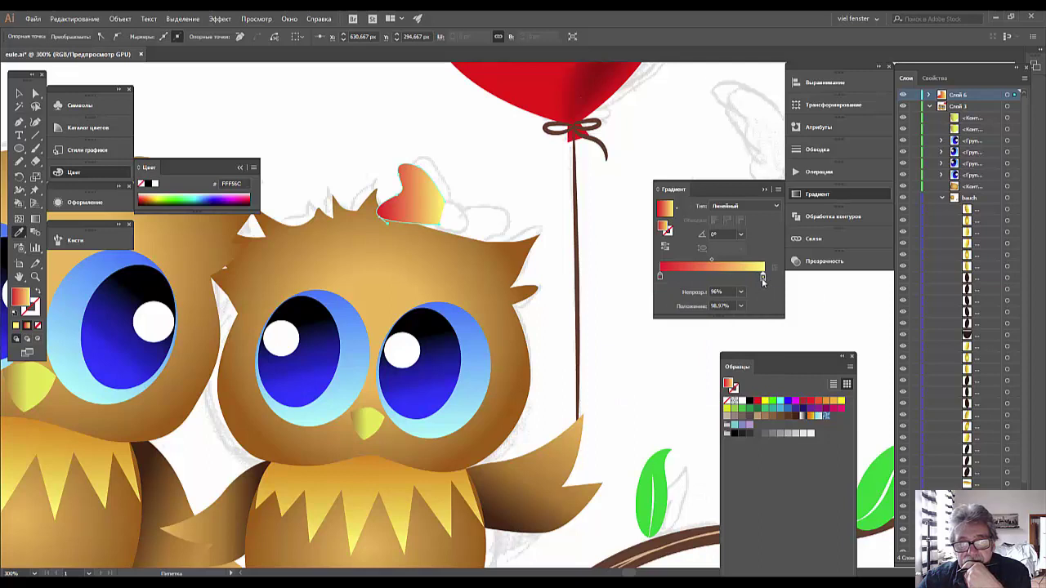
{"action": "double_click", "coordinate": [764, 280]}
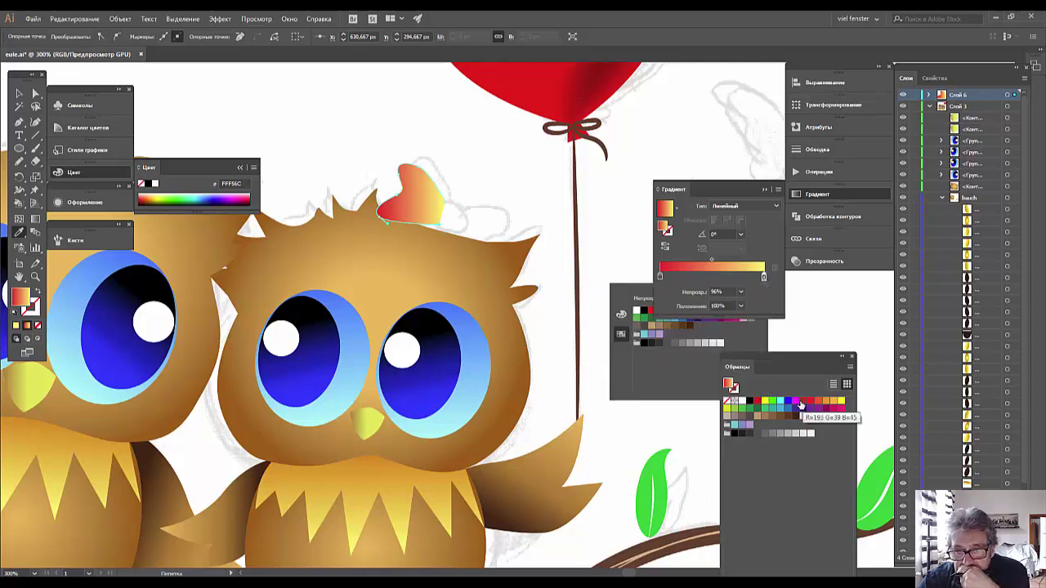
{"action": "left_click", "coordinate": [800, 406]}
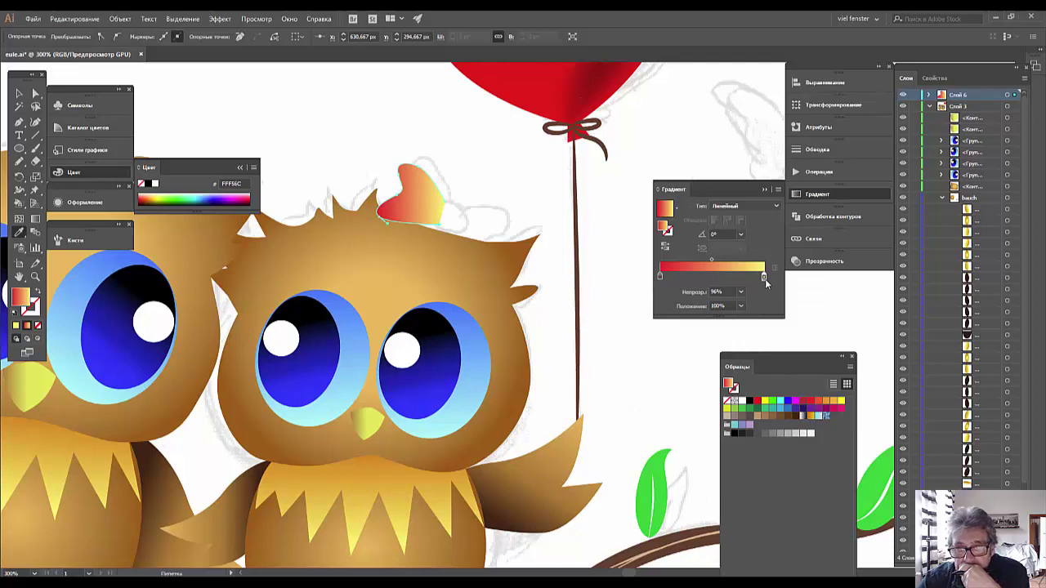
{"action": "left_click_drag", "start_coordinate": [765, 280], "coordinate": [763, 280]}
{"action": "double_click", "coordinate": [762, 279]}
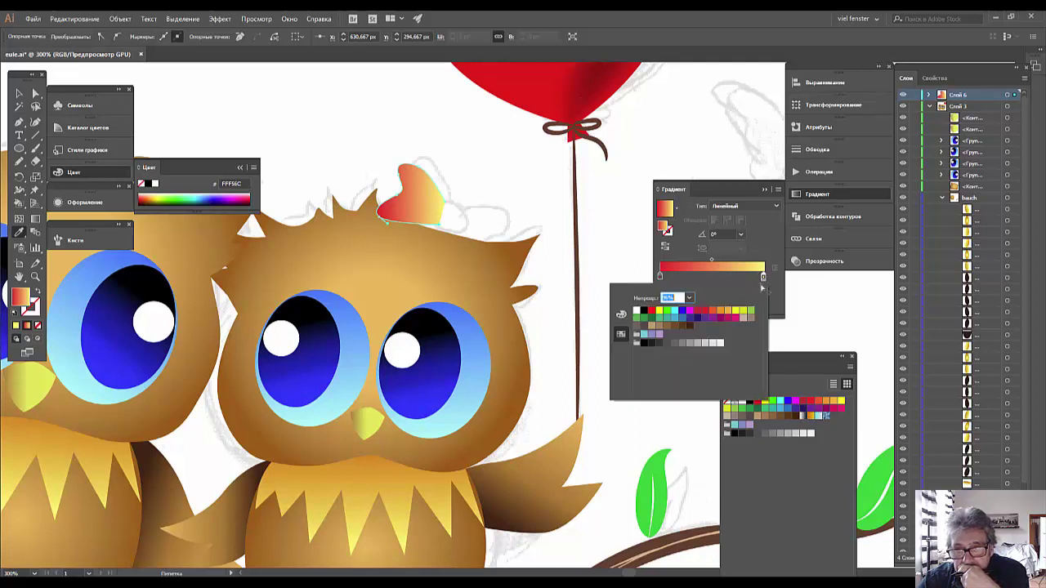
{"action": "left_click", "coordinate": [698, 314]}
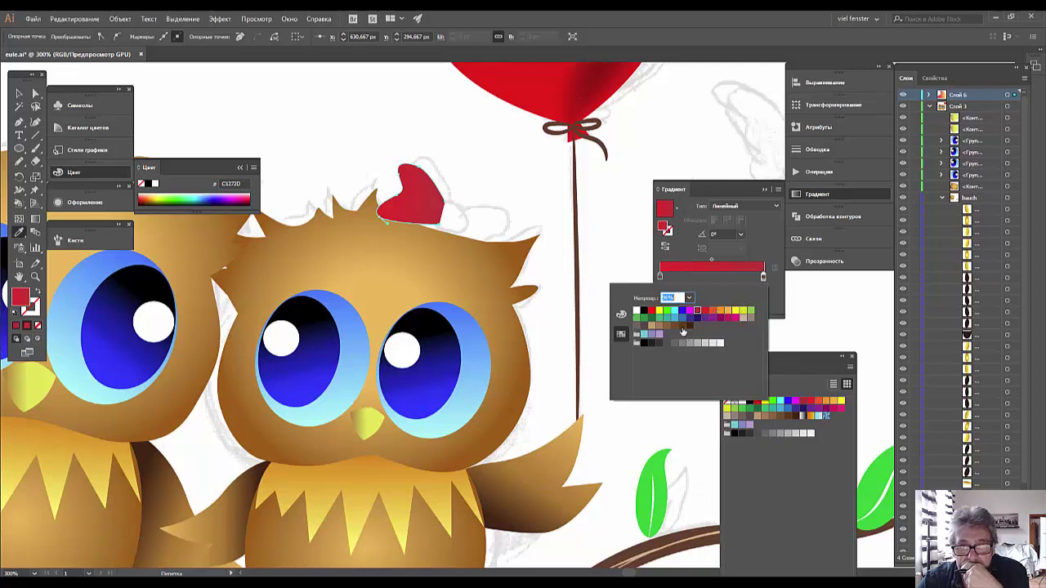
{"action": "left_click", "coordinate": [682, 327]}
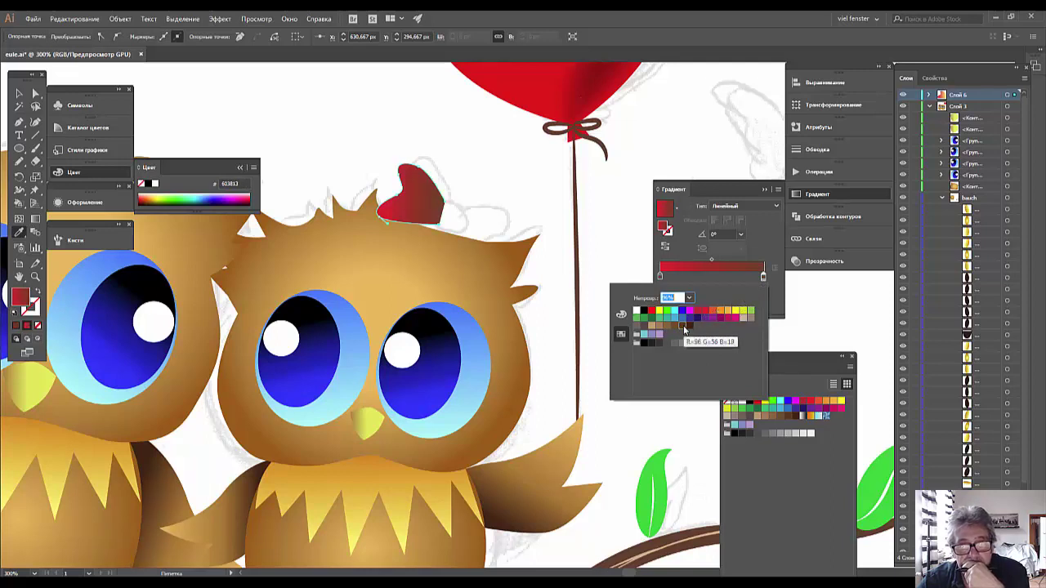
{"action": "left_click", "coordinate": [762, 278]}
- Return the brown stop to 100% and slide the red stop toward the middle
{"action": "left_click_drag", "start_coordinate": [763, 279], "coordinate": [771, 280]}
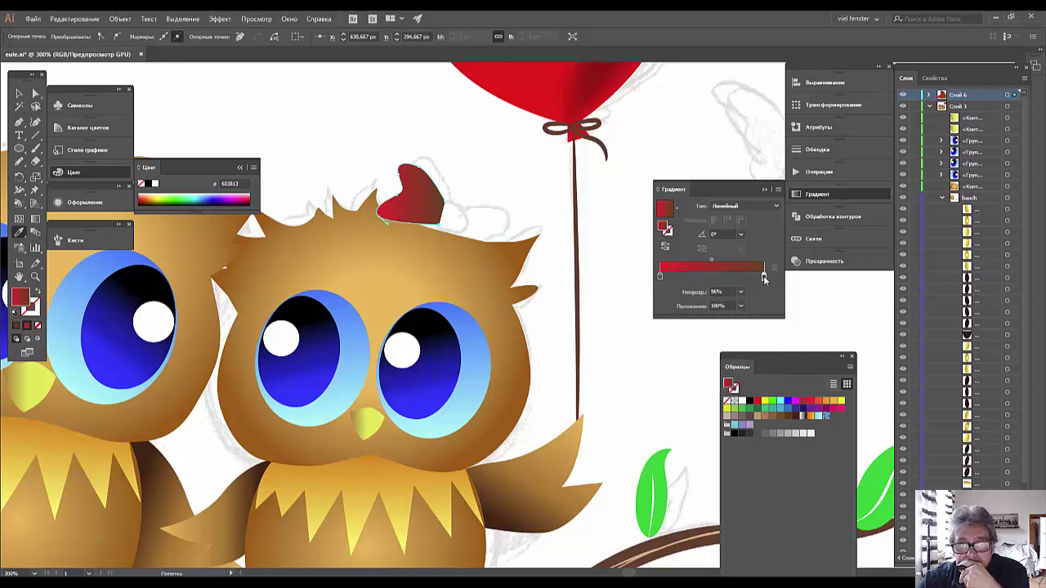
{"action": "double_click", "coordinate": [763, 279]}
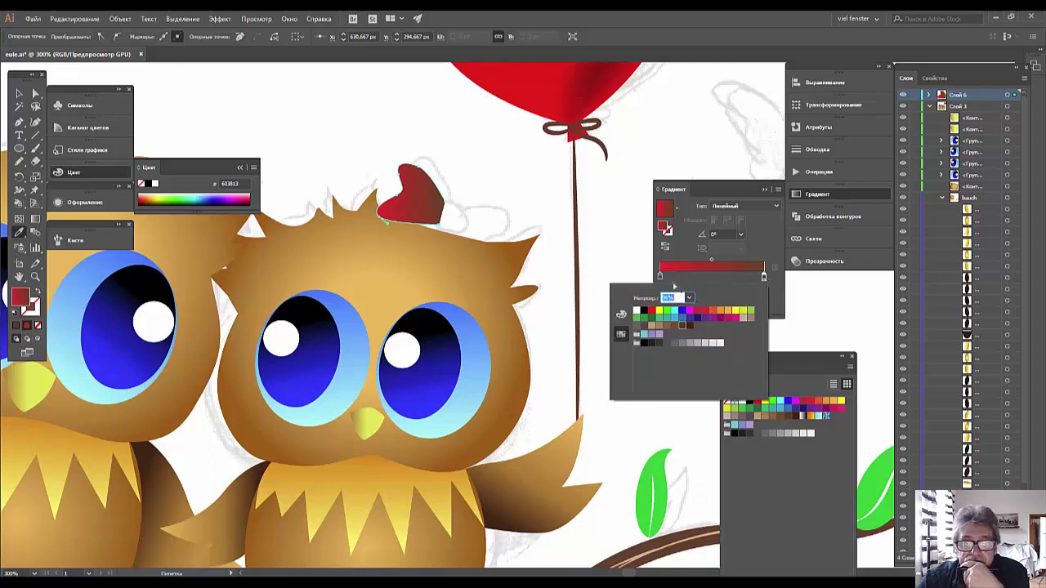
{"action": "key", "text": "Escape"}
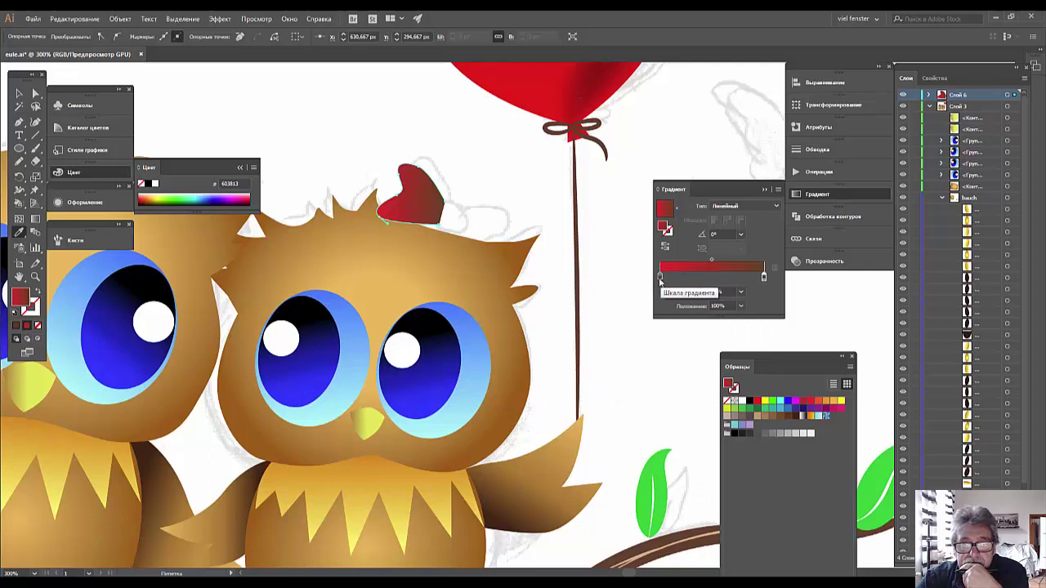
{"action": "mouse_move", "coordinate": [660, 279]}
{"action": "left_mouse_down"}
{"action": "mouse_move", "coordinate": [733, 280]}
{"action": "mouse_move", "coordinate": [720, 282]}
{"action": "left_mouse_up"}
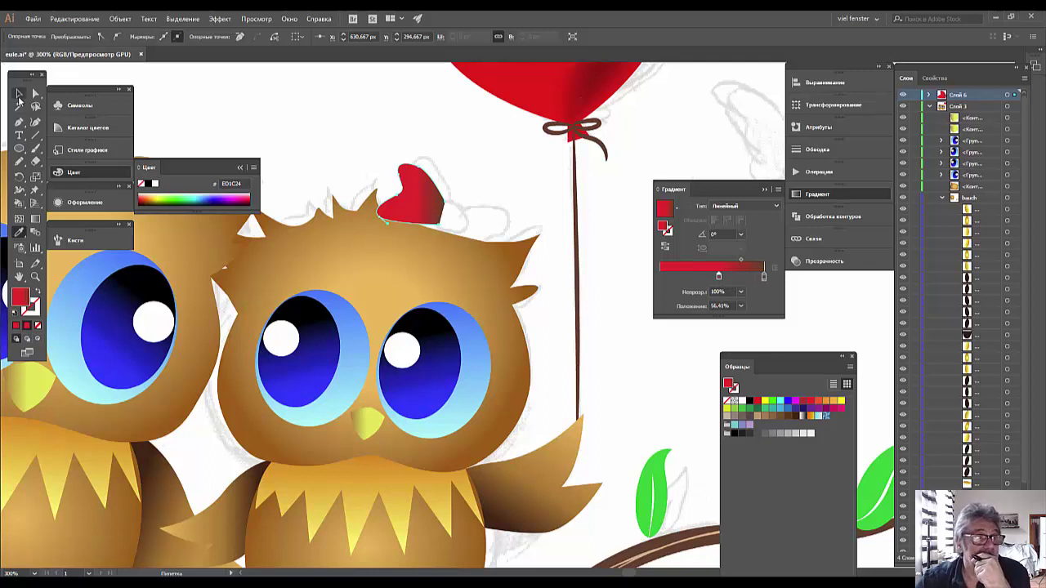
- Rotate the heart tuft so it stands more upright on the owl's head
{"action": "left_click", "coordinate": [19, 93]}
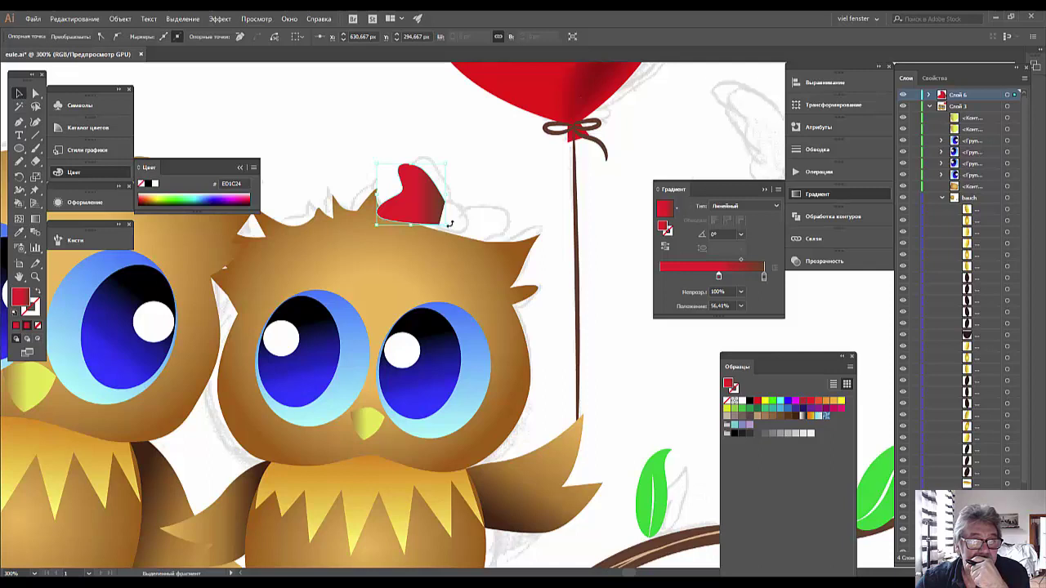
{"action": "left_click_drag", "start_coordinate": [446, 226], "coordinate": [440, 236]}
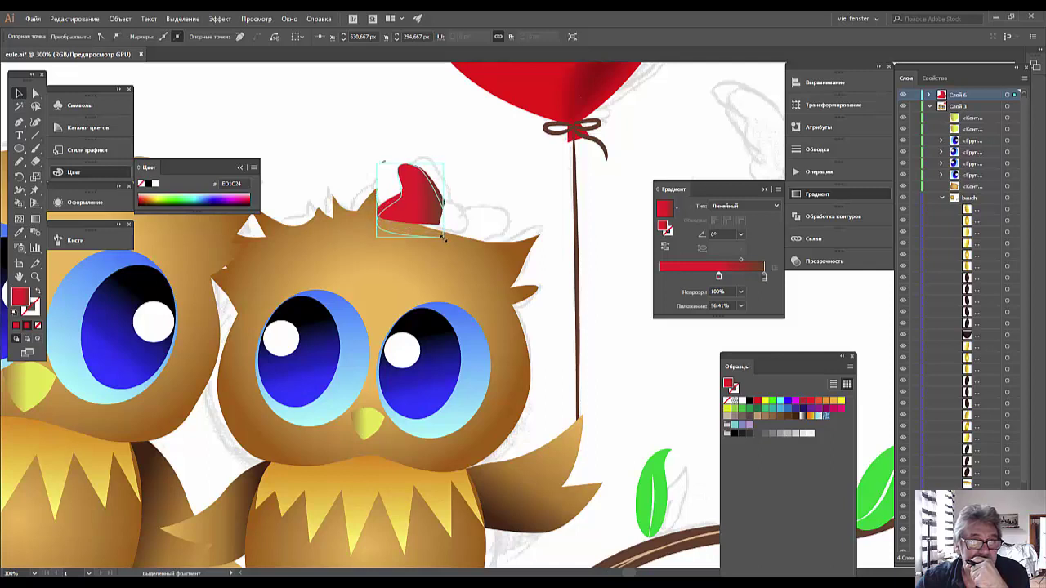
{"action": "left_click_drag", "start_coordinate": [440, 236], "coordinate": [503, 260]}
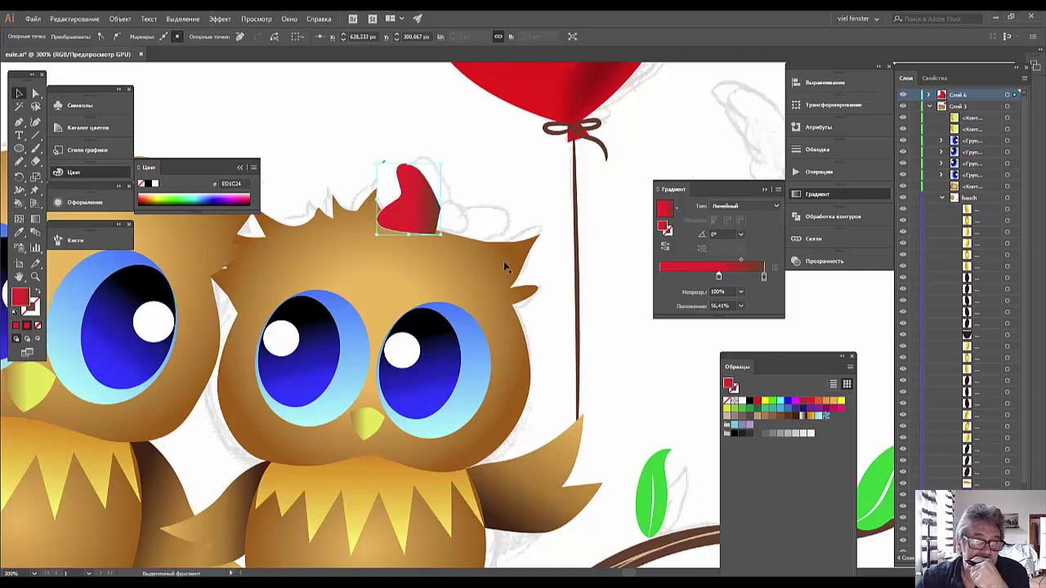
{"action": "left_click", "coordinate": [611, 343]}
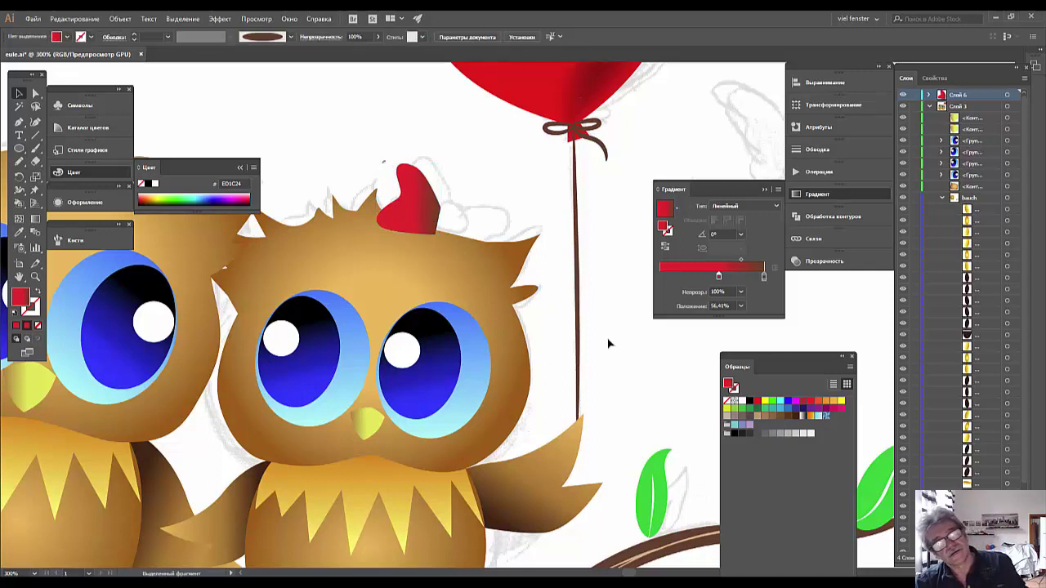
{"action": "left_click", "coordinate": [420, 212]}
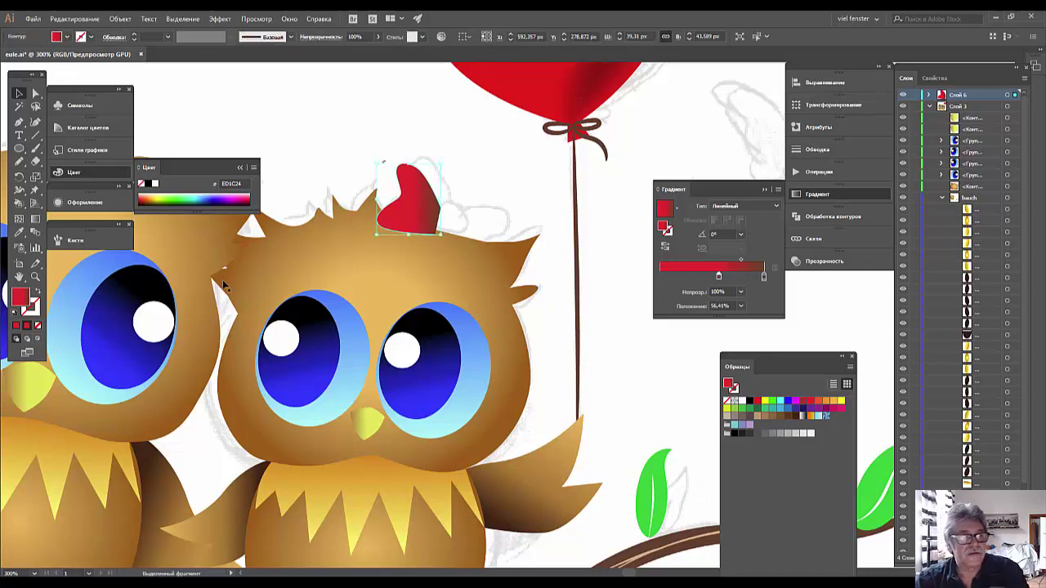
- Tilt the heart's red gradient to a -21.1° angle
{"action": "left_click", "coordinate": [34, 220]}
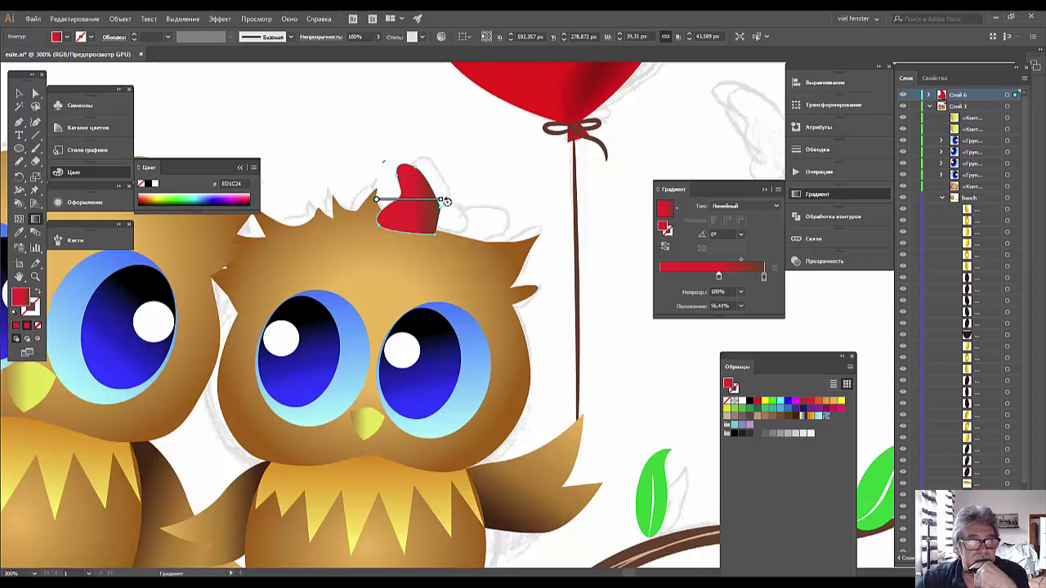
{"action": "left_click_drag", "start_coordinate": [446, 201], "coordinate": [441, 214]}
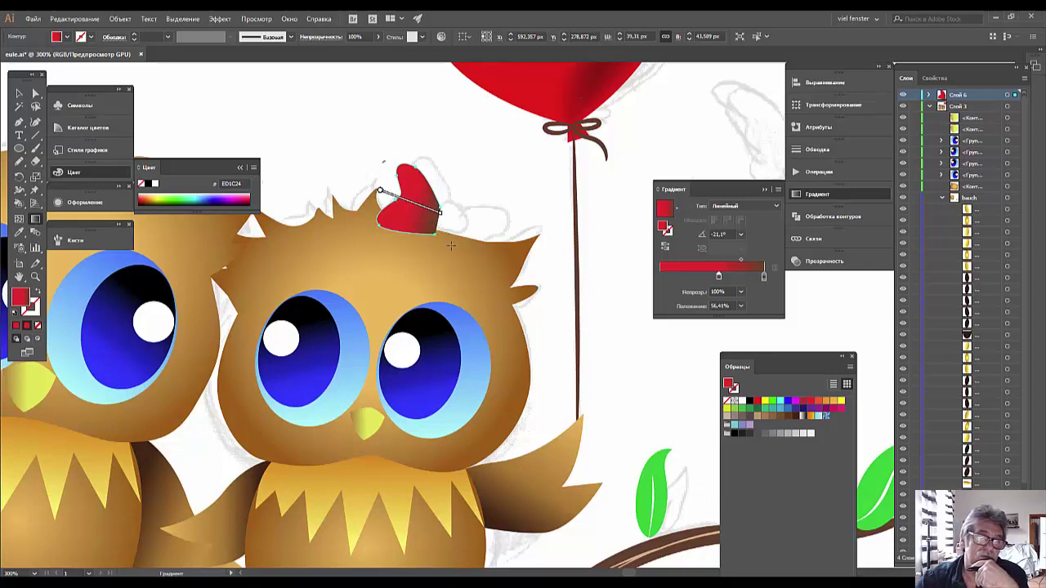
{"action": "left_click", "coordinate": [18, 95]}
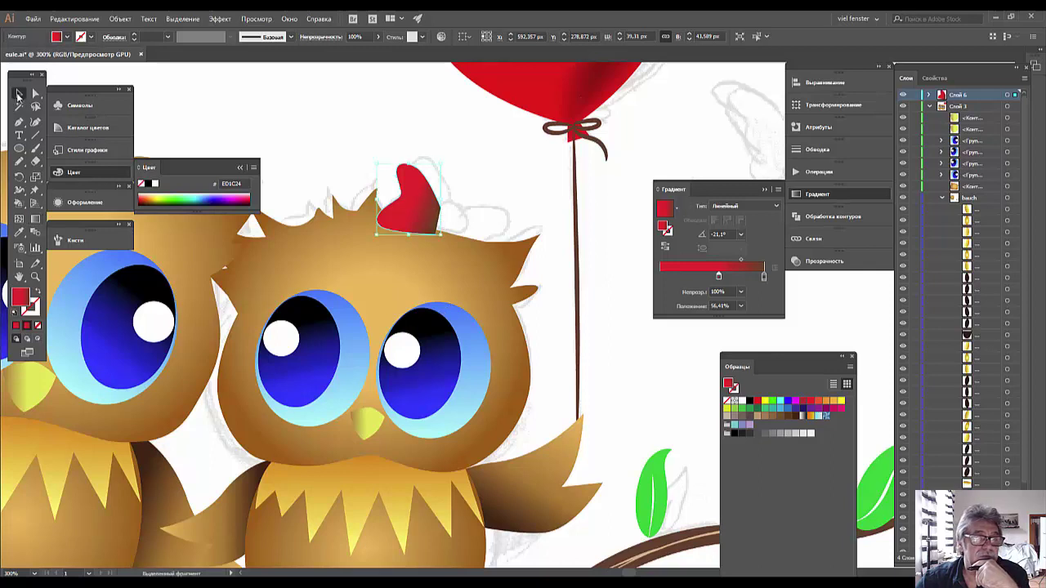
{"action": "left_click", "coordinate": [622, 292]}
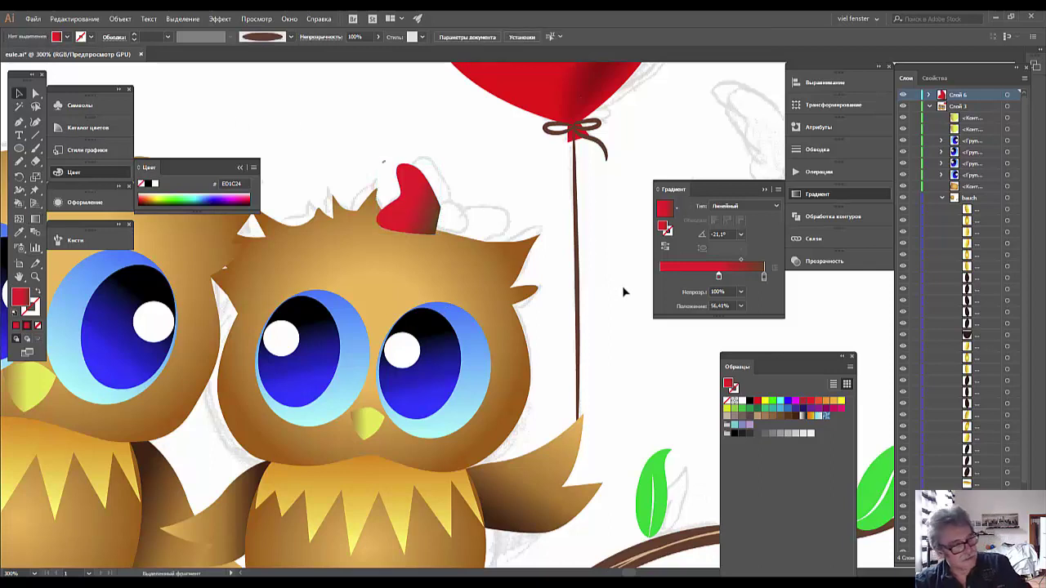
{"action": "left_click", "coordinate": [420, 225]}
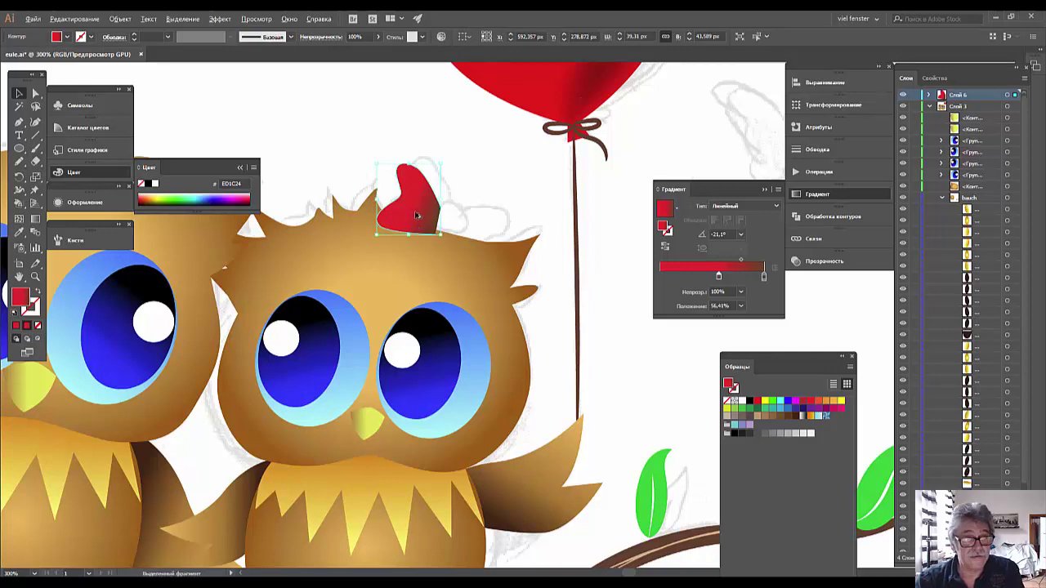
- Duplicate the heart tuft to its right and nudge the copy slightly upward
{"action": "left_click_drag", "start_coordinate": [496, 233], "coordinate": [495, 233]}
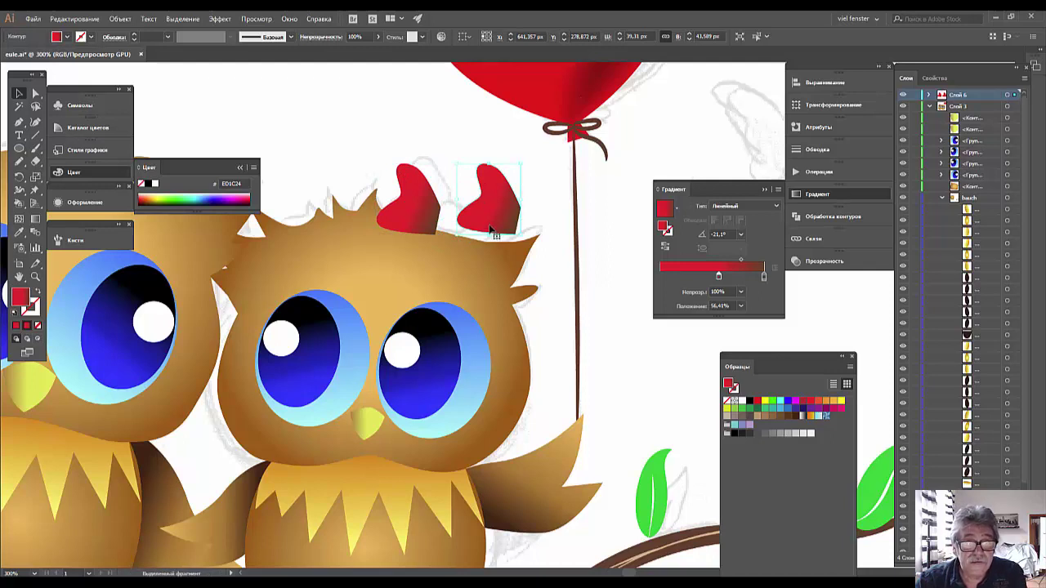
{"action": "right_click", "coordinate": [492, 231]}
{"action": "left_click", "coordinate": [467, 208]}
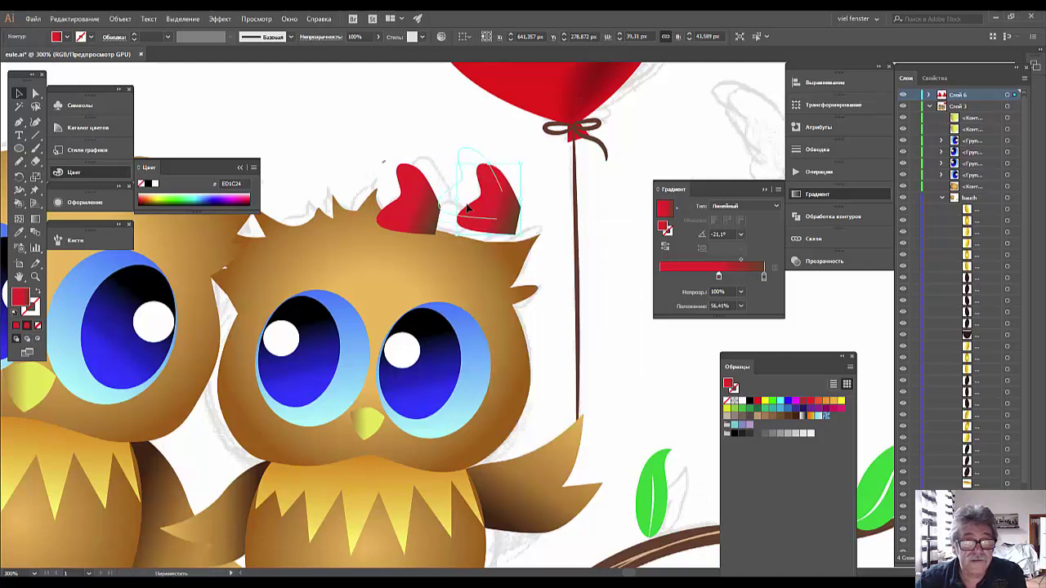
{"action": "key", "text": "shift+Up"}
{"action": "key", "text": "Left"}
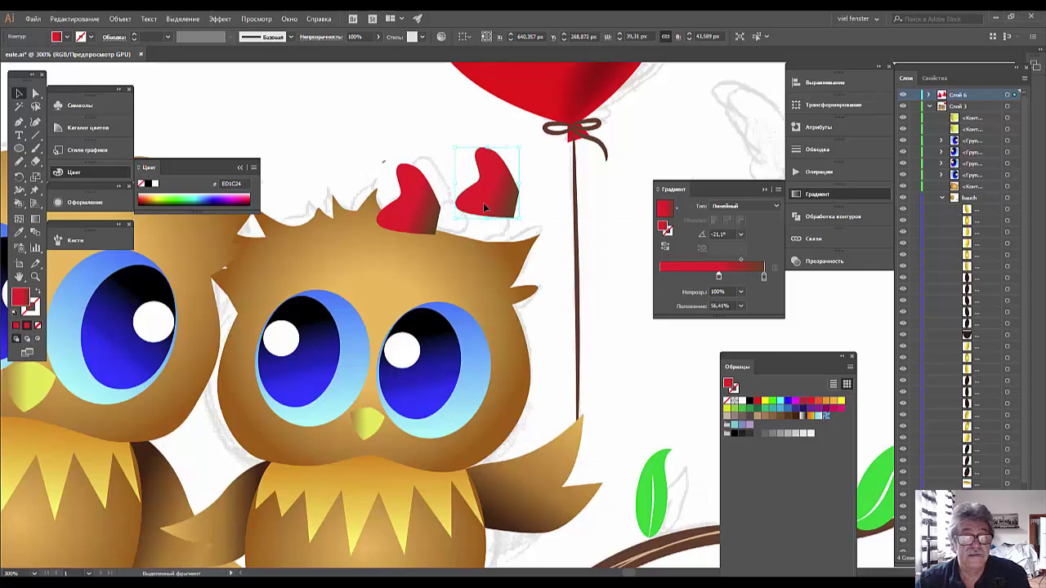
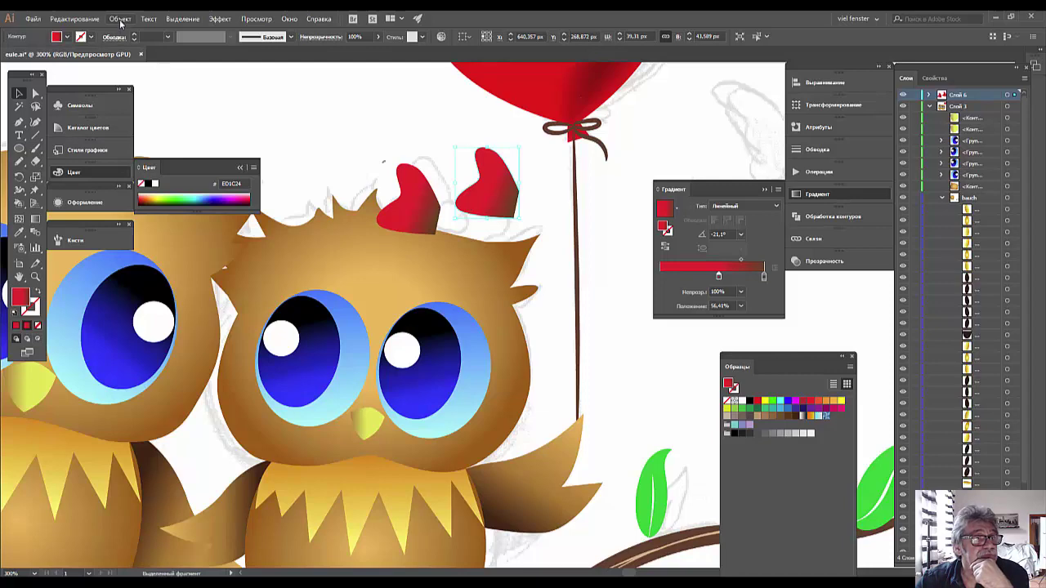
- Save eule.ai with File > Save
{"action": "left_click", "coordinate": [72, 19]}
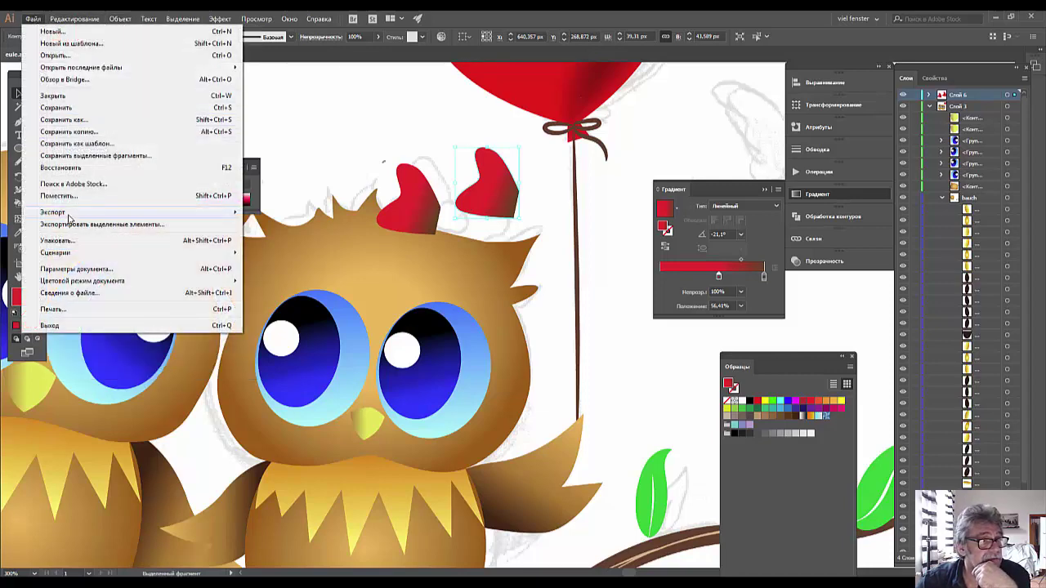
{"action": "left_click", "coordinate": [338, 151]}
{"action": "left_click", "coordinate": [33, 19]}
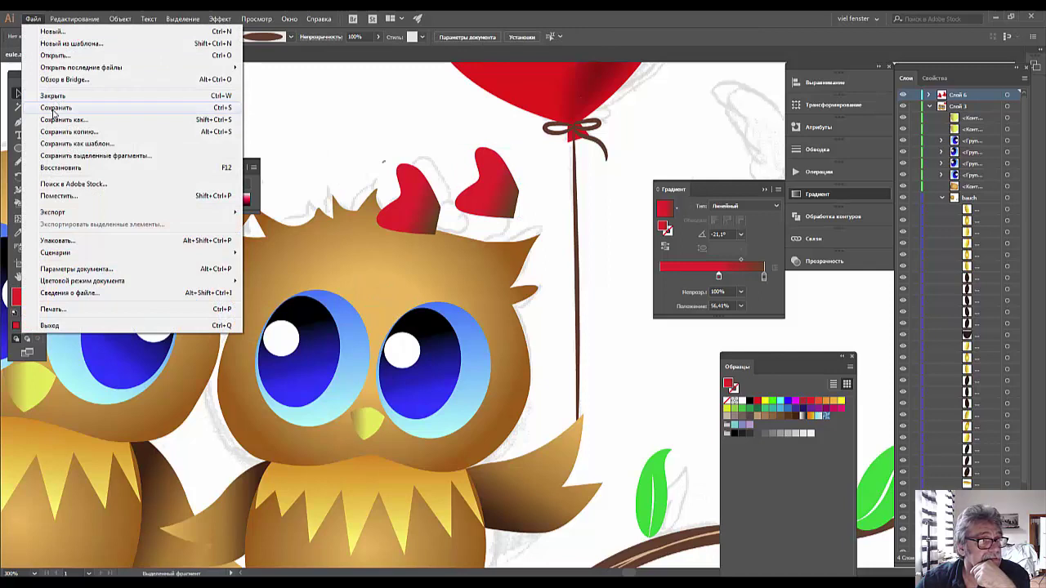
{"action": "left_click", "coordinate": [53, 109]}
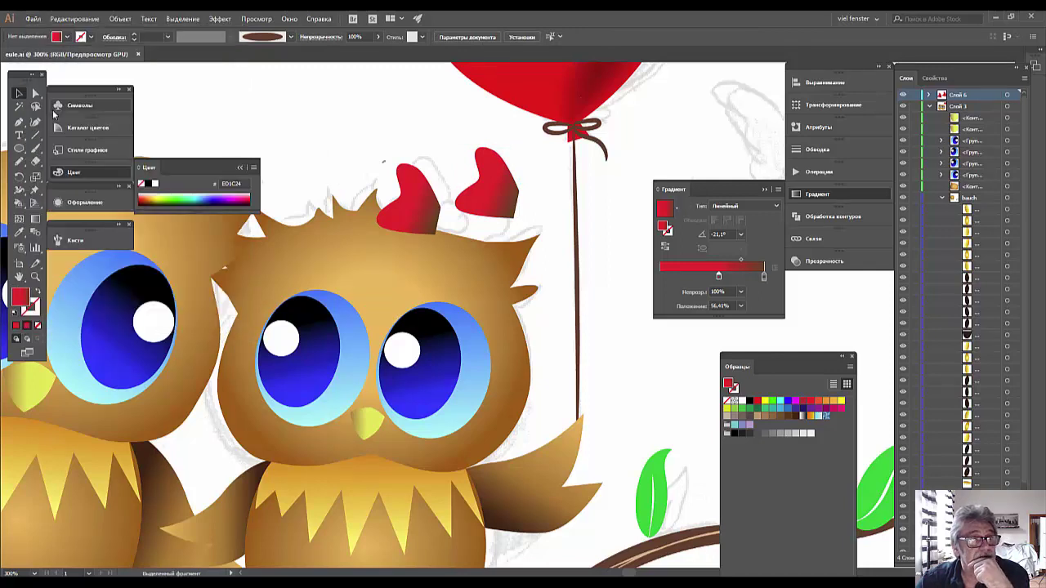
- Run the Close Selected Paths script on the right and then the left red heart
{"action": "left_click", "coordinate": [490, 211]}
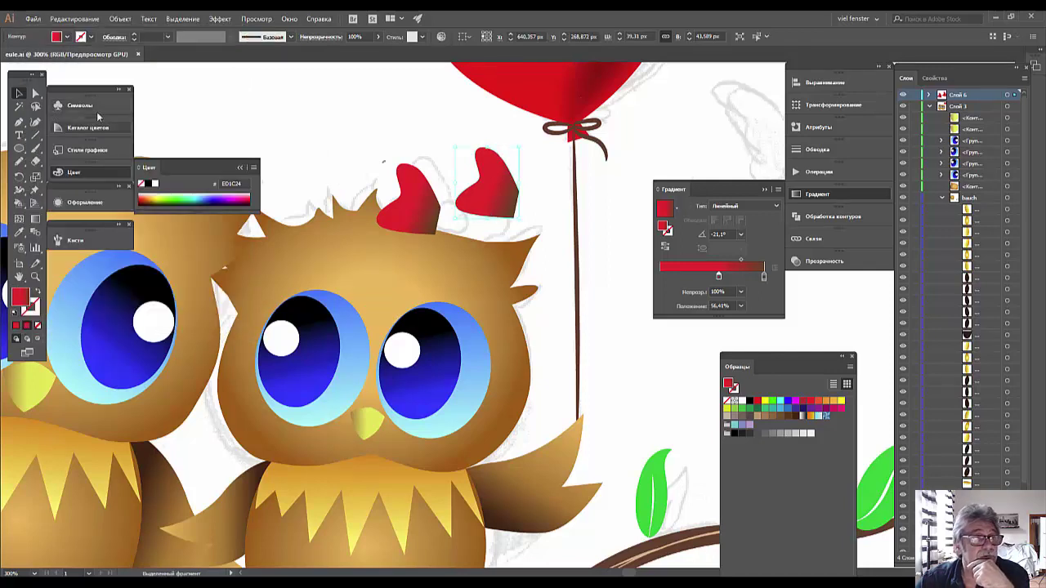
{"action": "left_click", "coordinate": [34, 19]}
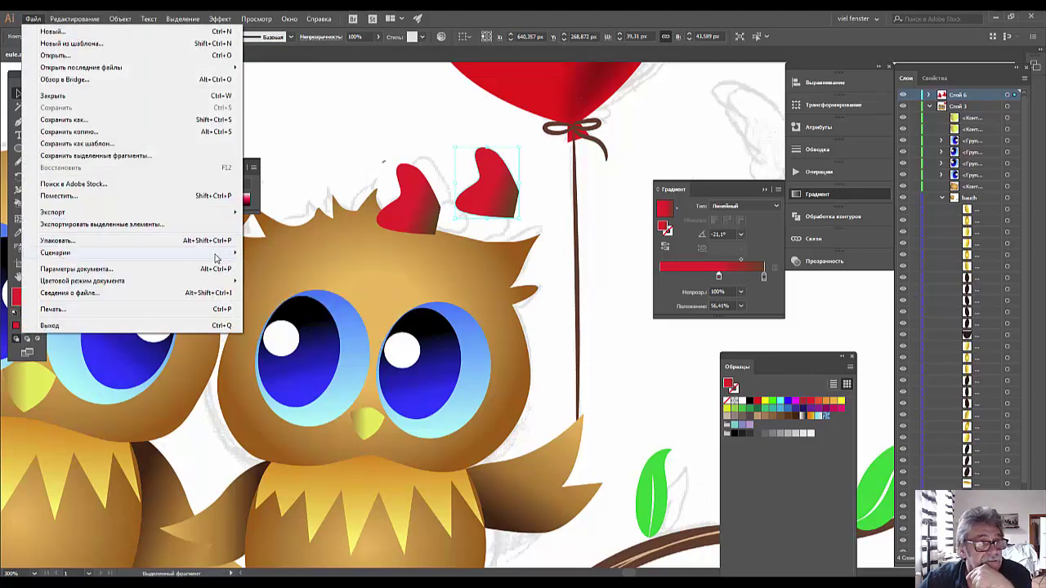
{"action": "mouse_move", "coordinate": [56, 252]}
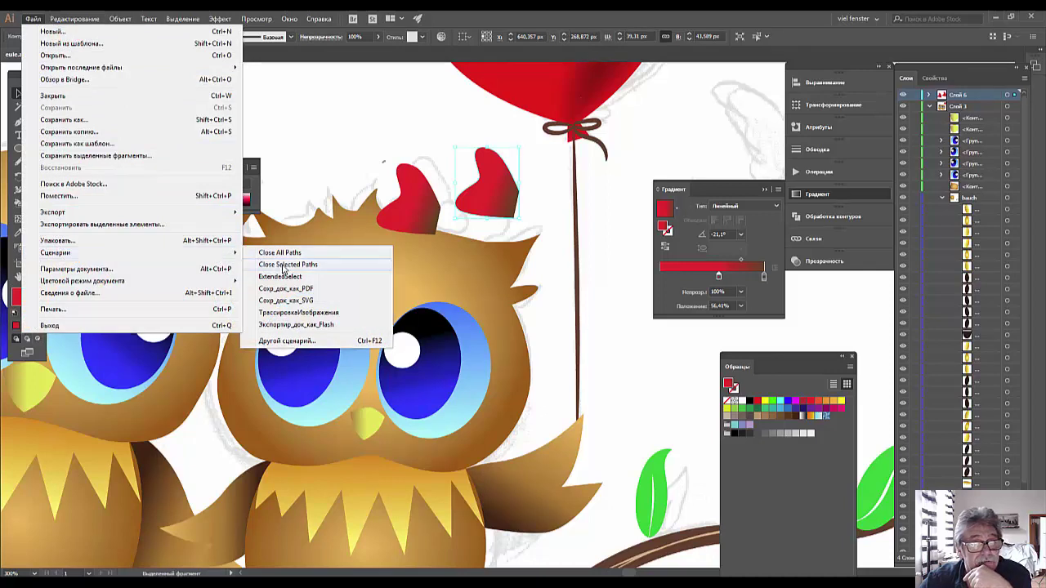
{"action": "left_click", "coordinate": [283, 264]}
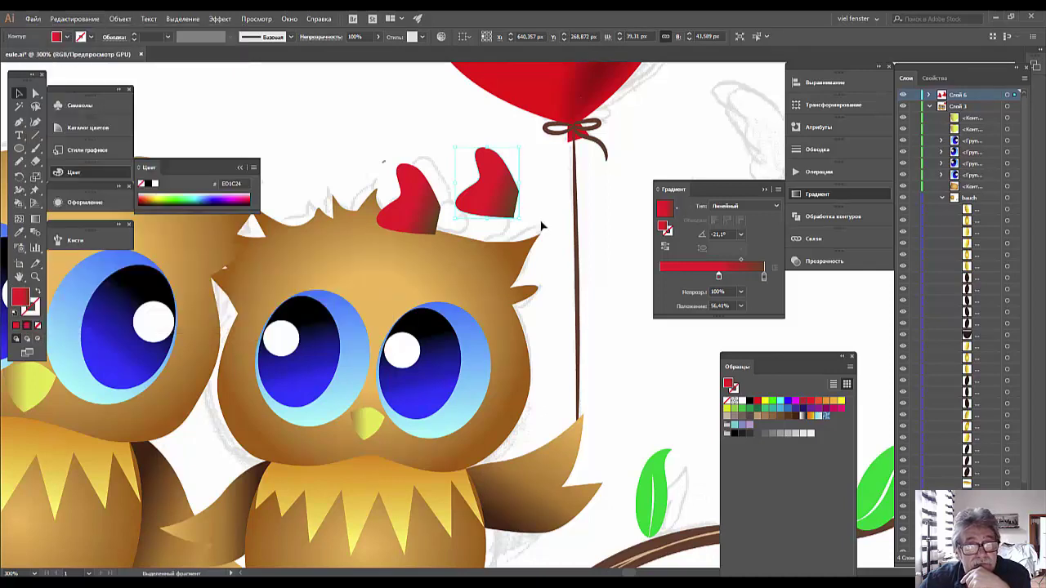
{"action": "left_click", "coordinate": [415, 217]}
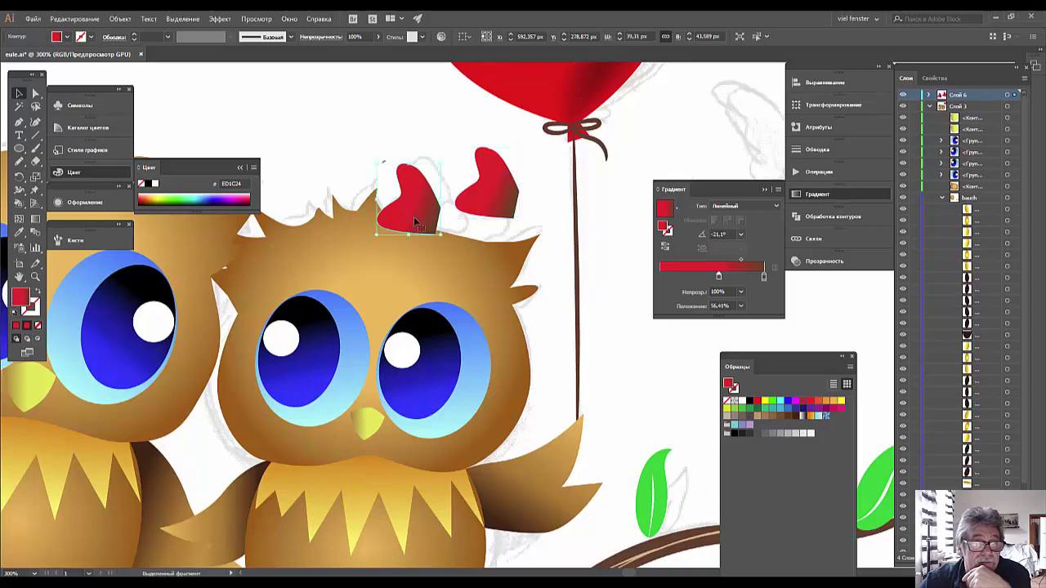
{"action": "left_click", "coordinate": [33, 18]}
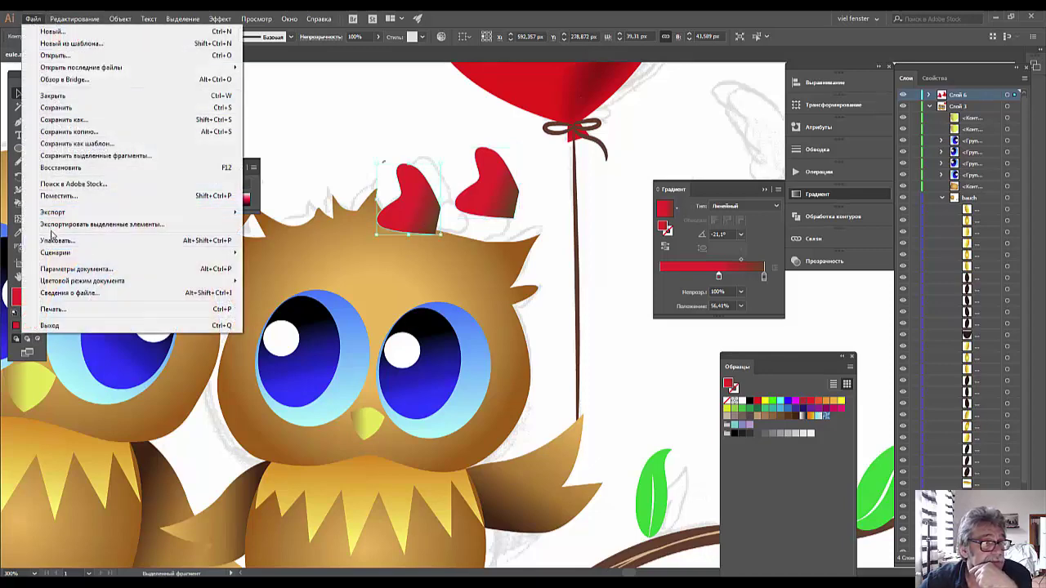
{"action": "mouse_move", "coordinate": [55, 252]}
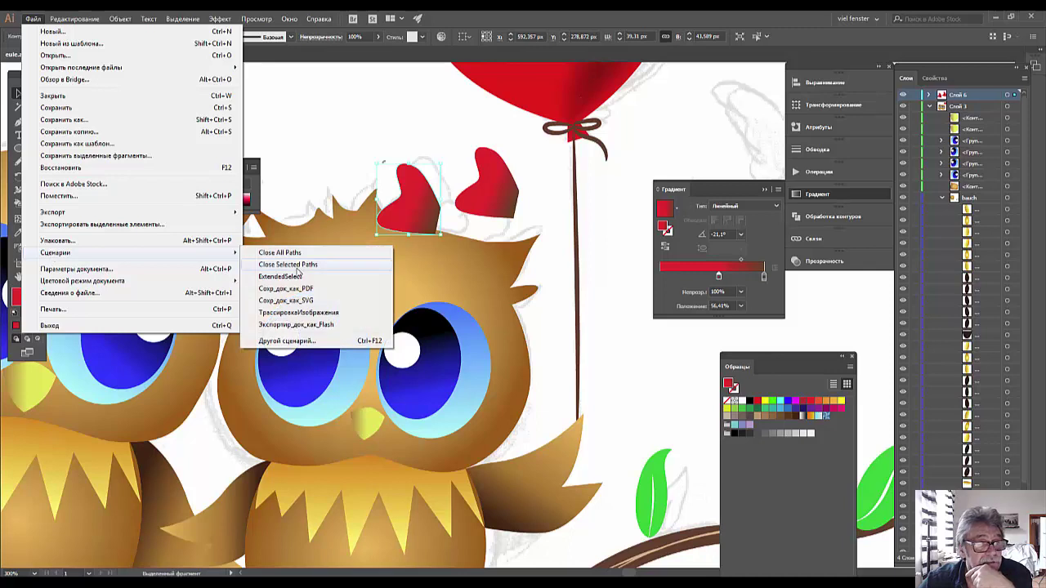
{"action": "left_click", "coordinate": [296, 267]}
{"action": "left_click", "coordinate": [511, 217]}
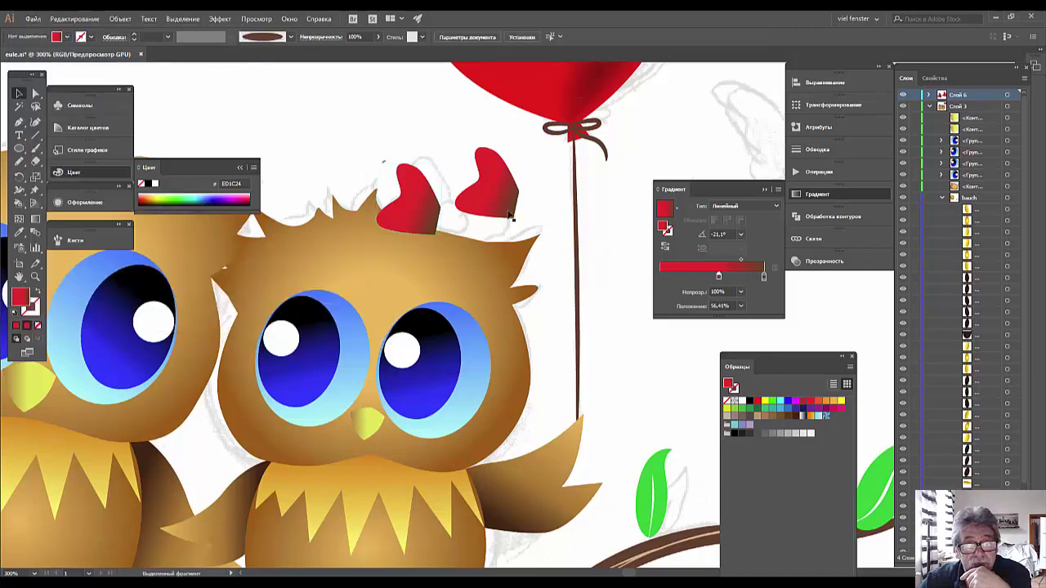
- Reflect the right heart vertically, move it beside the left heart and tilt it
{"action": "right_click", "coordinate": [489, 198]}
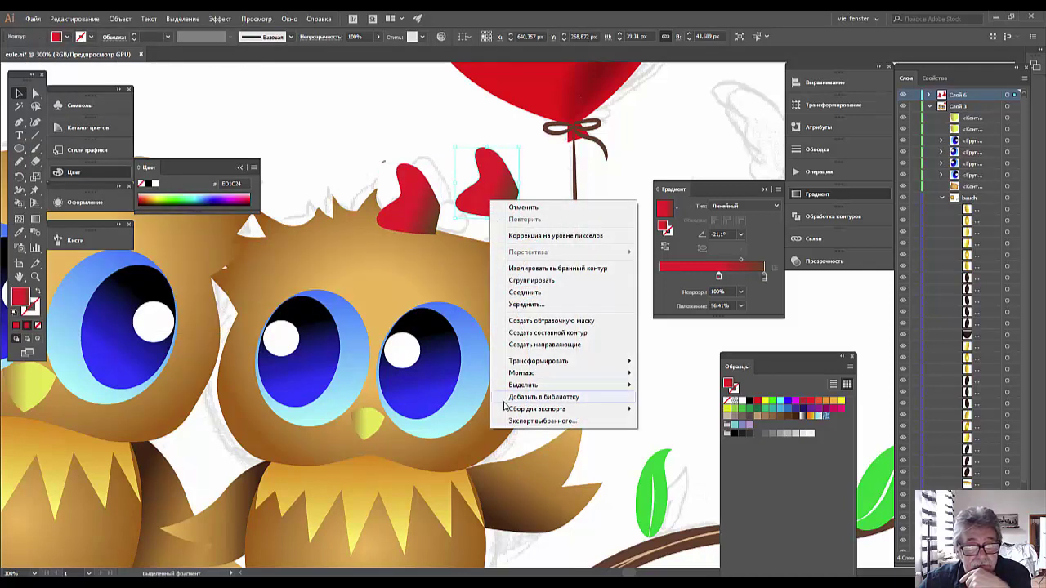
{"action": "mouse_move", "coordinate": [539, 361]}
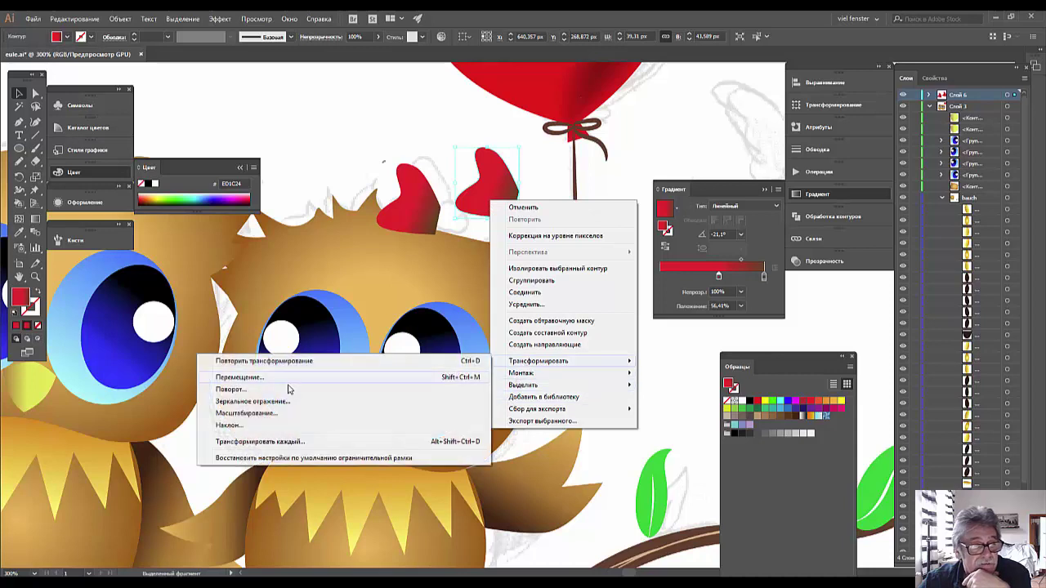
{"action": "left_click", "coordinate": [278, 402]}
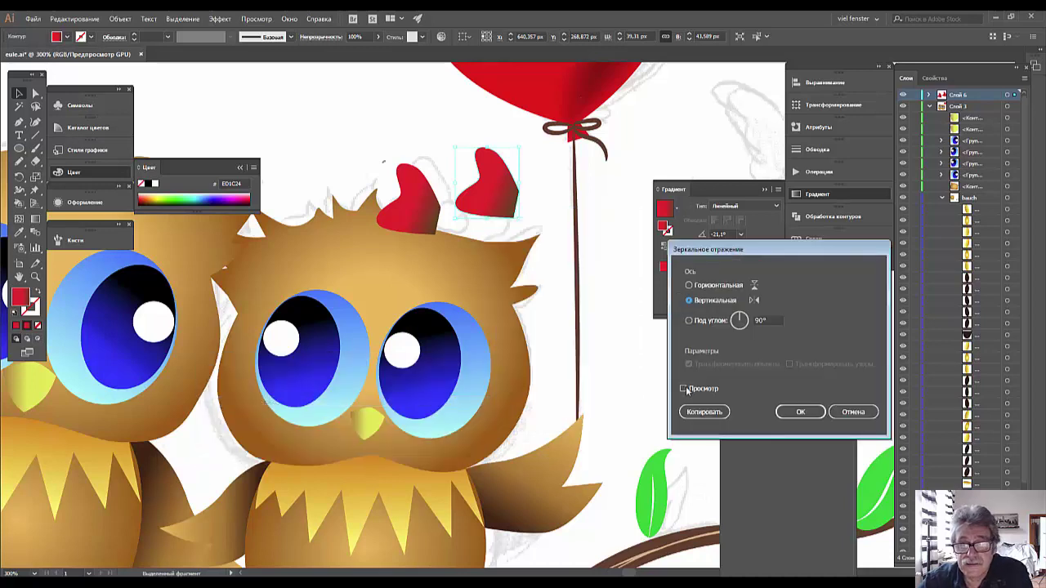
{"action": "left_click", "coordinate": [800, 412]}
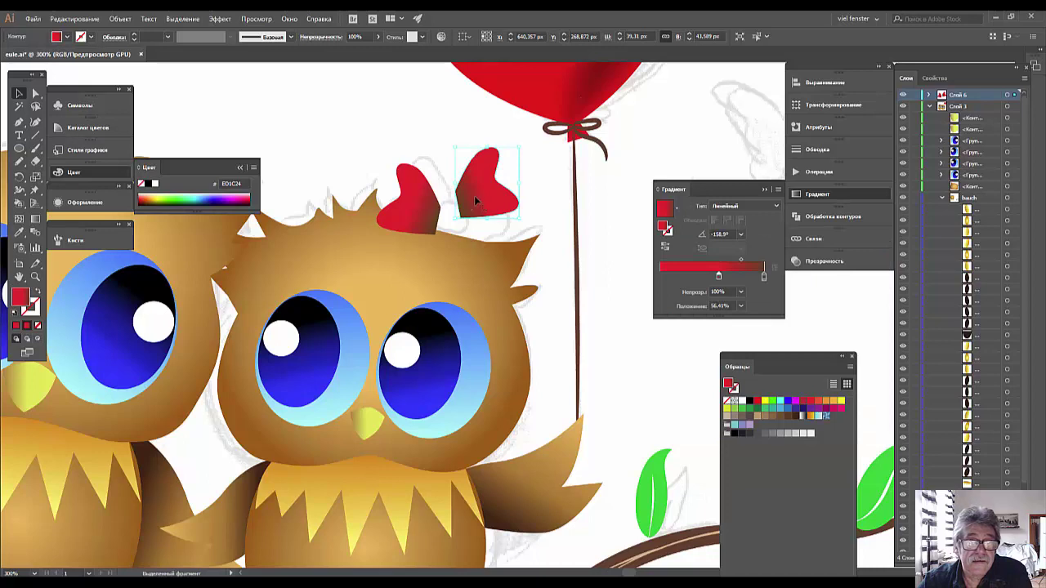
{"action": "mouse_move", "coordinate": [506, 151]}
{"action": "left_mouse_down"}
{"action": "mouse_move", "coordinate": [494, 172]}
{"action": "mouse_move", "coordinate": [527, 231]}
{"action": "left_mouse_up"}
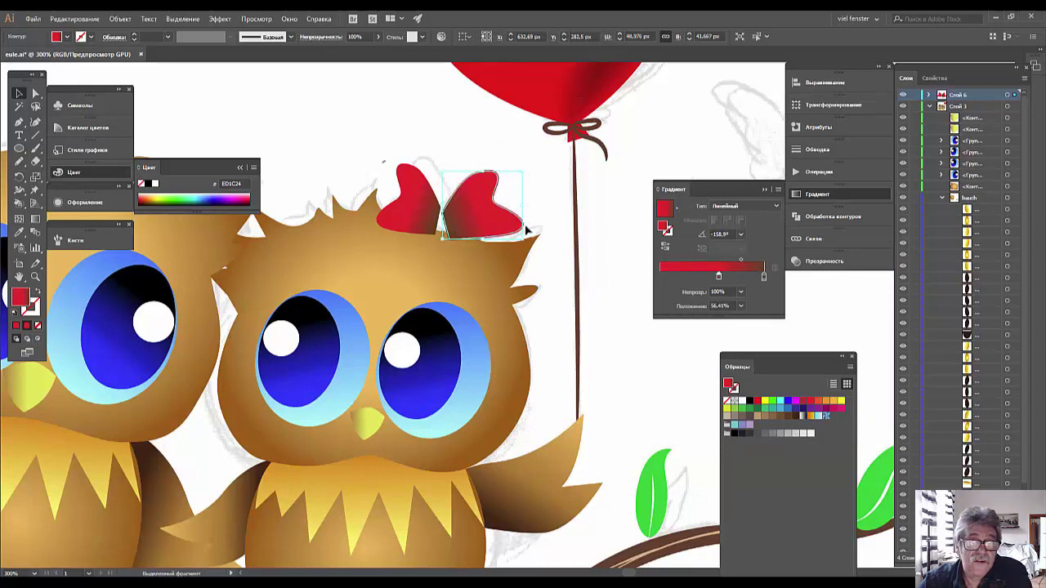
{"action": "left_click_drag", "start_coordinate": [523, 241], "coordinate": [473, 222]}
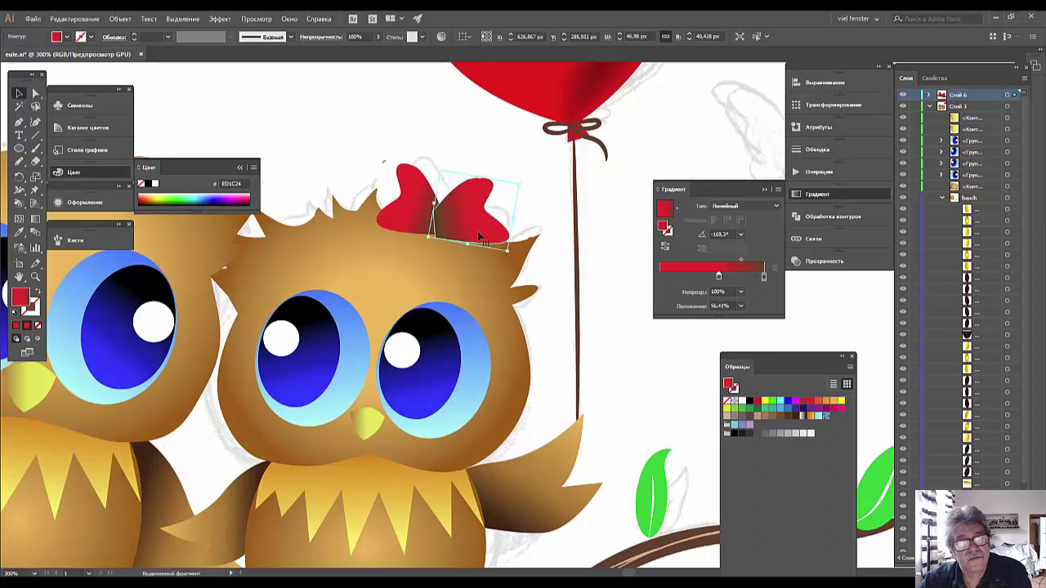
- Reflect the right bow half vertically again and rotate it into place
{"action": "right_click", "coordinate": [473, 221]}
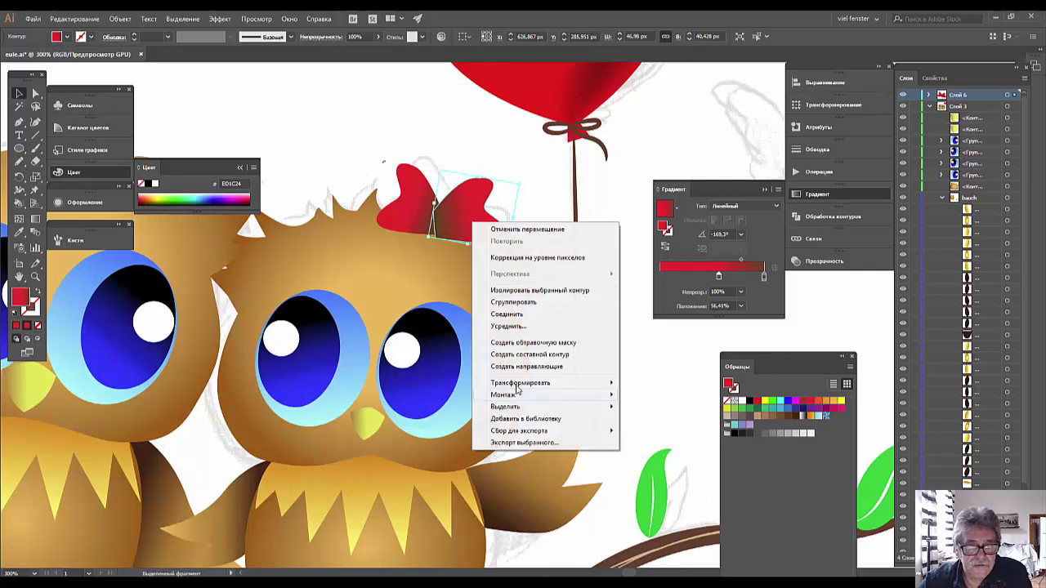
{"action": "mouse_move", "coordinate": [521, 383]}
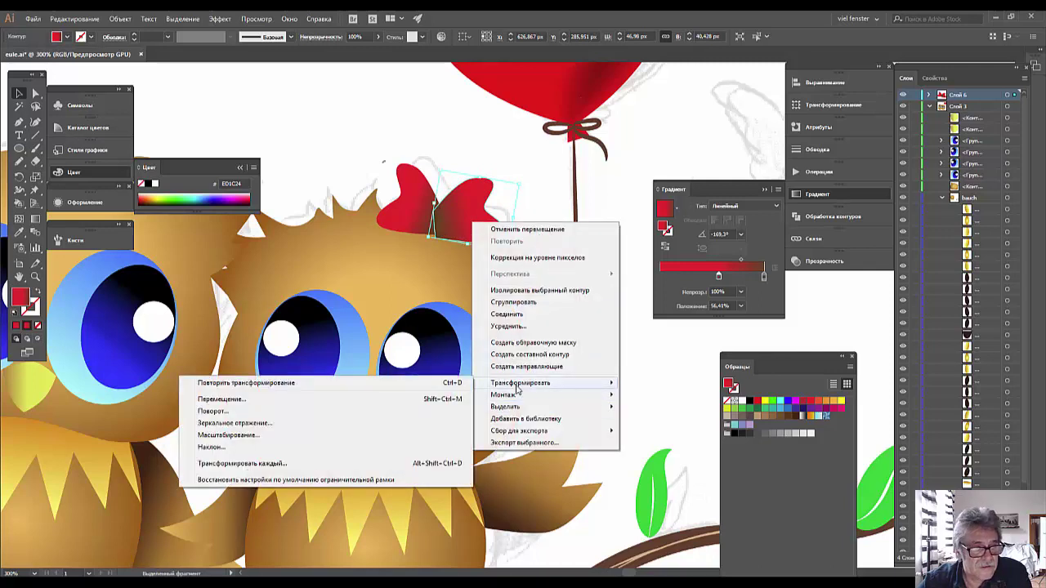
{"action": "left_click", "coordinate": [219, 424]}
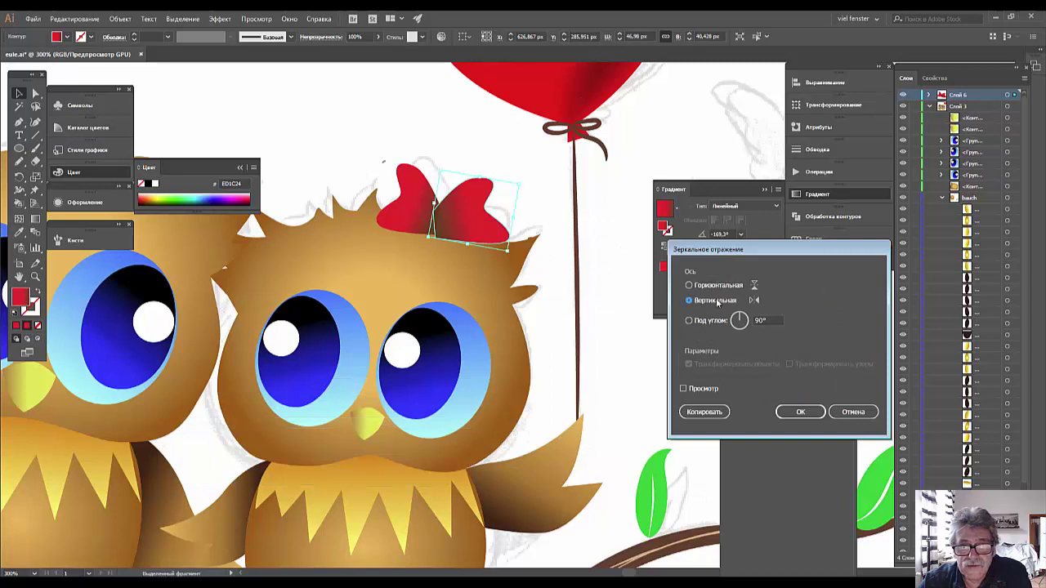
{"action": "left_click", "coordinate": [799, 411]}
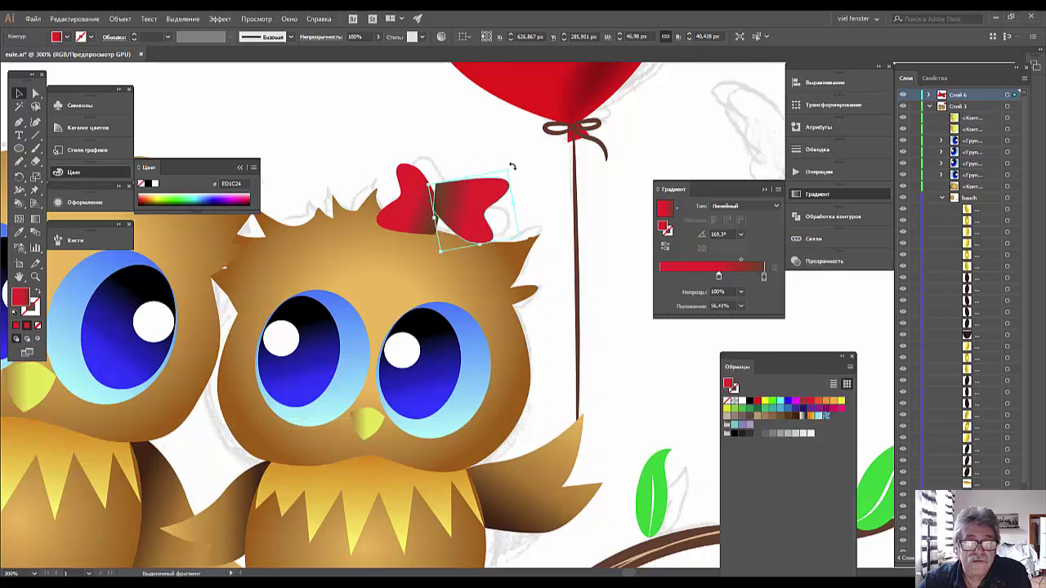
{"action": "left_click_drag", "start_coordinate": [512, 166], "coordinate": [461, 232]}
- Tilt the left bow half and shift it about 17 px left
{"action": "left_click", "coordinate": [540, 192]}
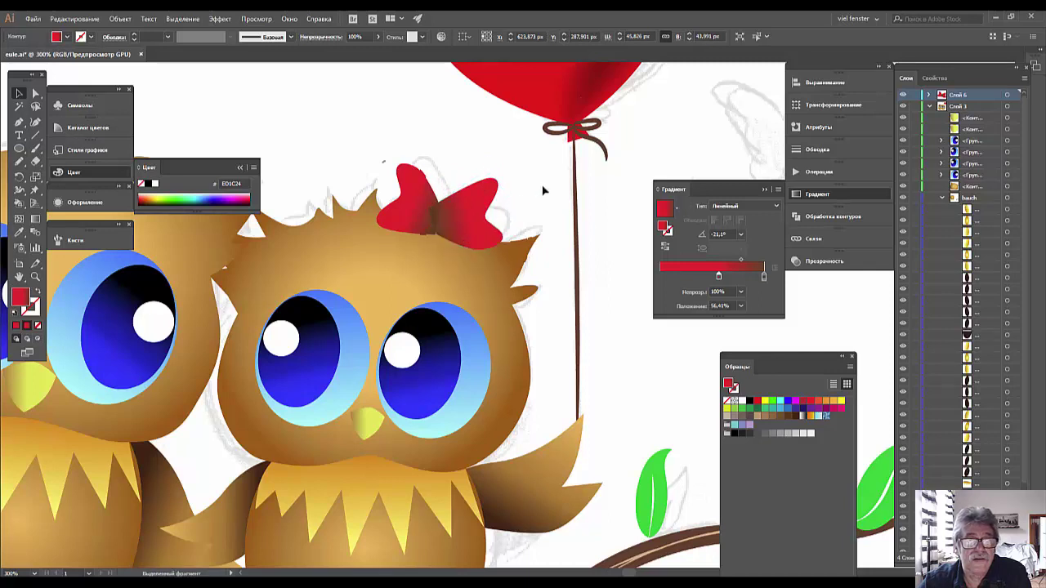
{"action": "left_click_drag", "start_coordinate": [418, 229], "coordinate": [415, 220]}
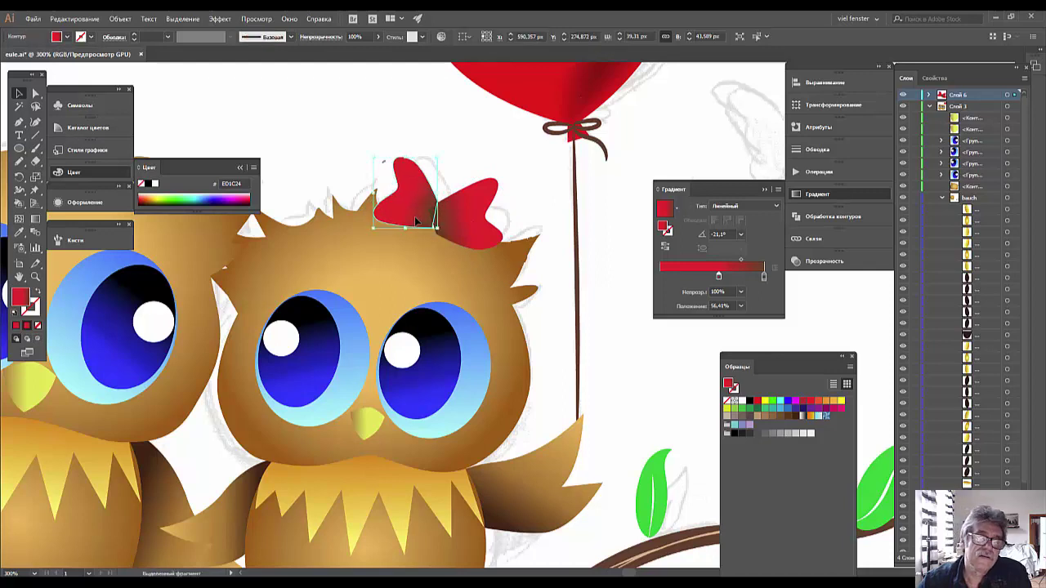
{"action": "mouse_move", "coordinate": [416, 221]}
{"action": "left_mouse_down"}
{"action": "mouse_move", "coordinate": [425, 230]}
{"action": "mouse_move", "coordinate": [410, 228]}
{"action": "left_mouse_up"}
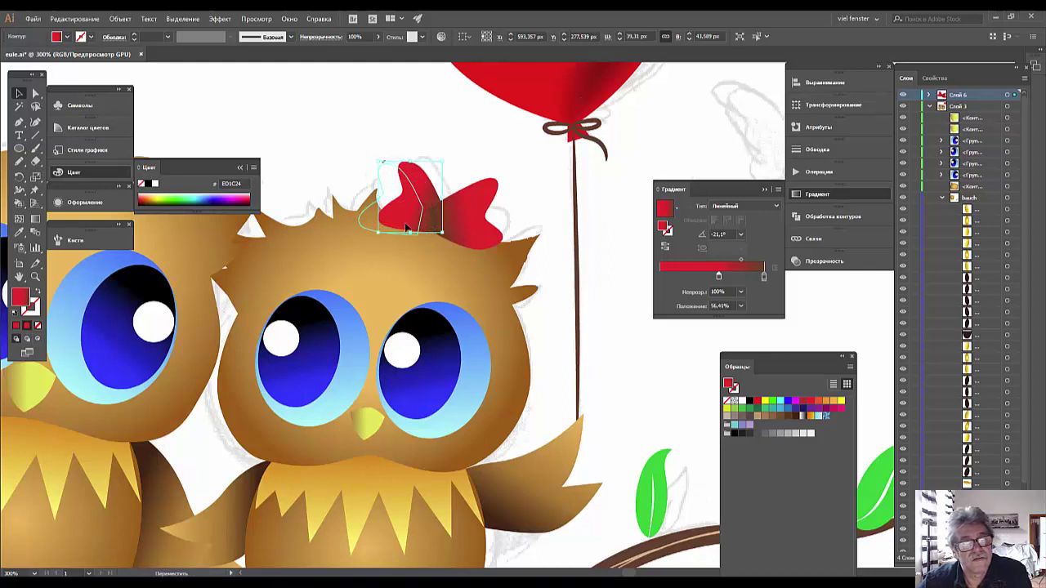
{"action": "left_click_drag", "start_coordinate": [410, 228], "coordinate": [408, 229]}
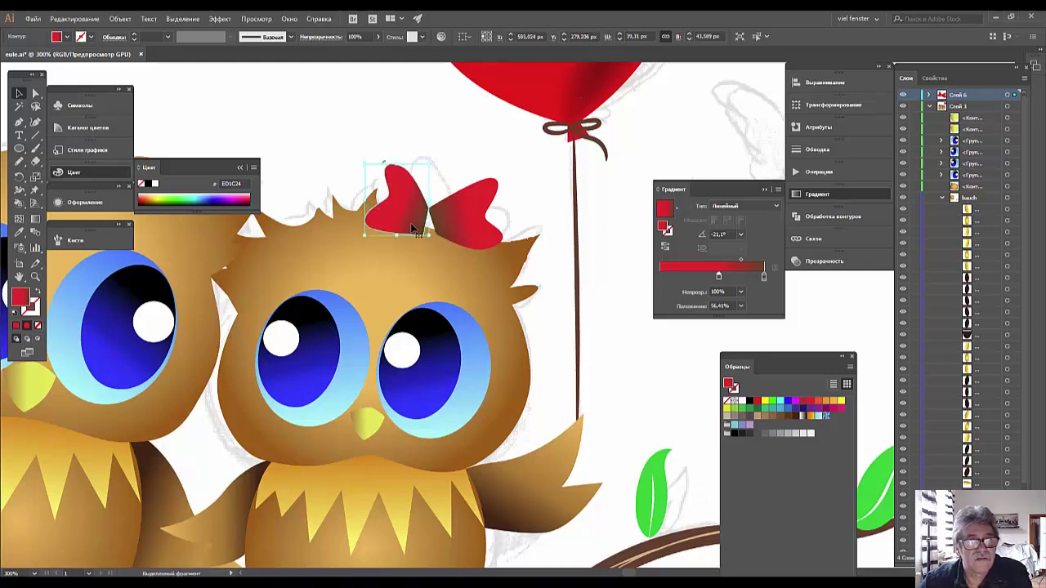
- Flip both bow halves upside down, move them onto the owl's head and tilt slightly clockwise
{"action": "left_click", "coordinate": [516, 172]}
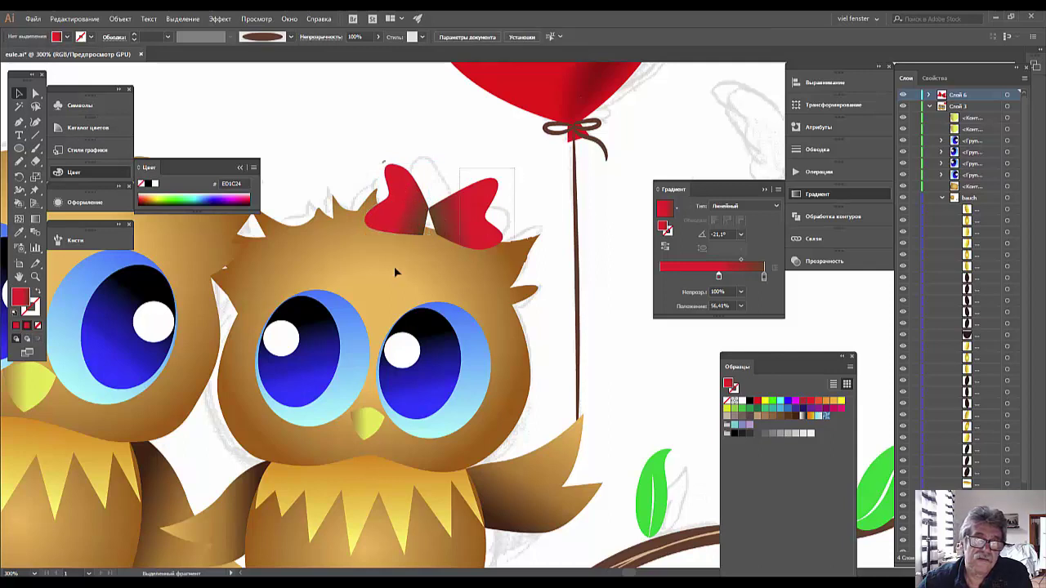
{"action": "left_click", "coordinate": [343, 250]}
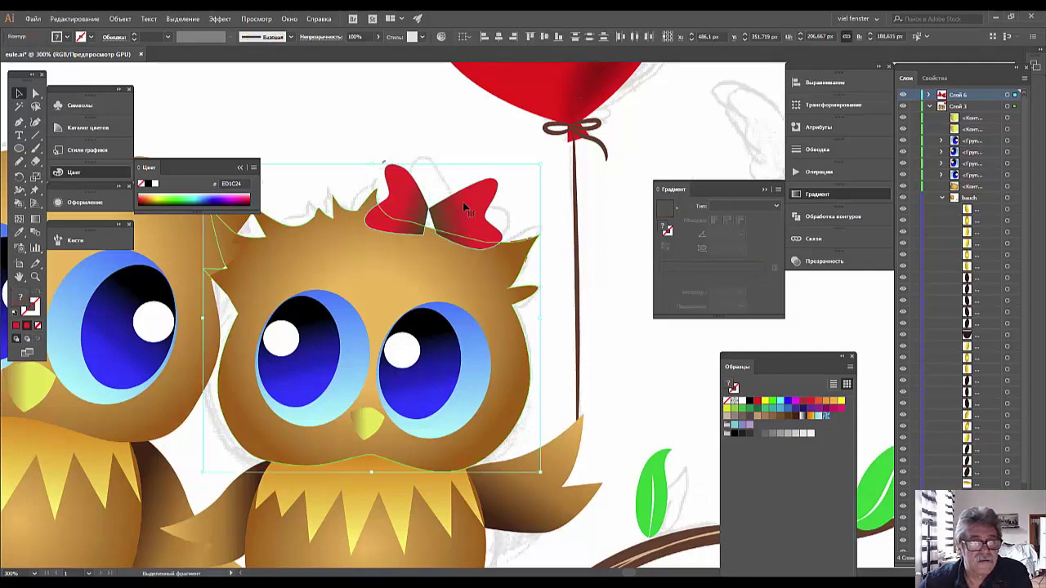
{"action": "left_click", "coordinate": [387, 201]}
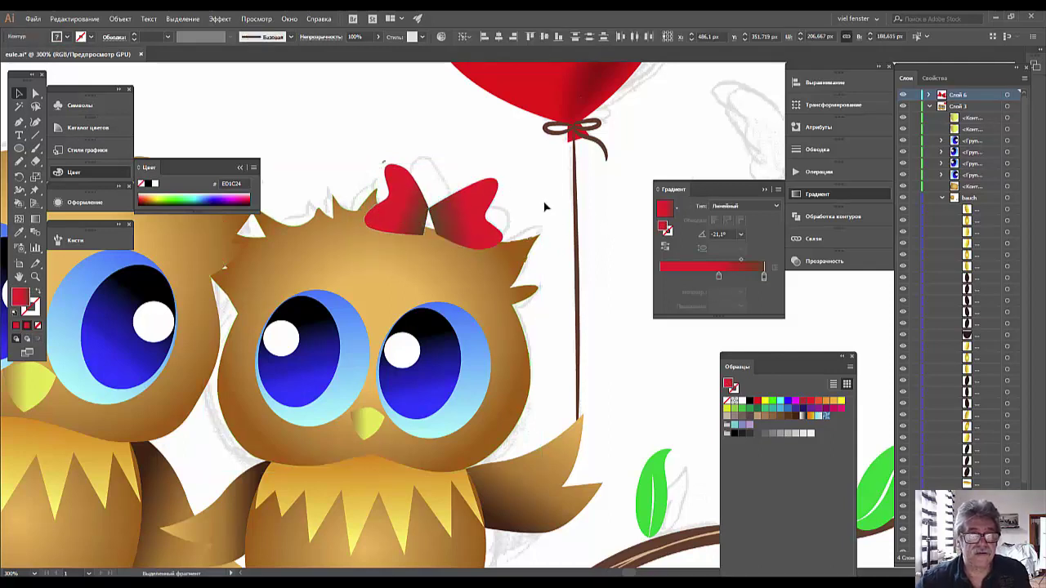
{"action": "left_click", "coordinate": [472, 213], "text": "shift"}
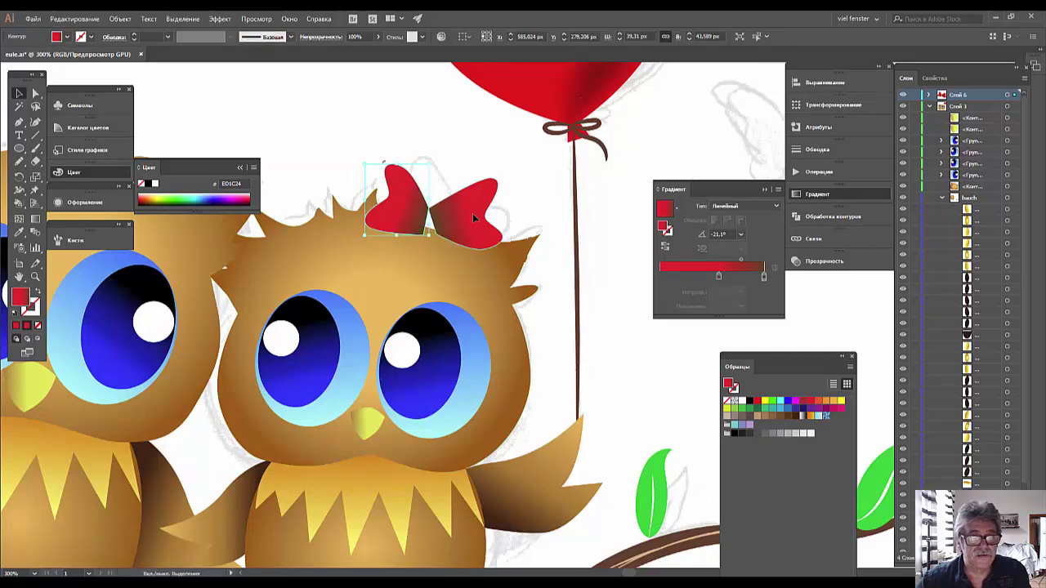
{"action": "left_click_drag", "start_coordinate": [431, 251], "coordinate": [407, 93]}
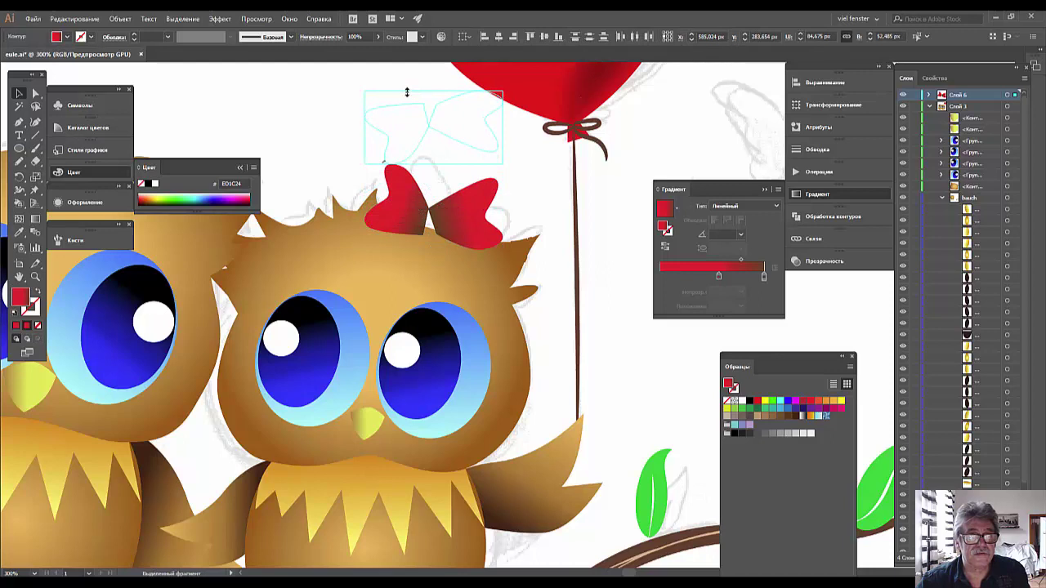
{"action": "left_click_drag", "start_coordinate": [457, 121], "coordinate": [457, 221]}
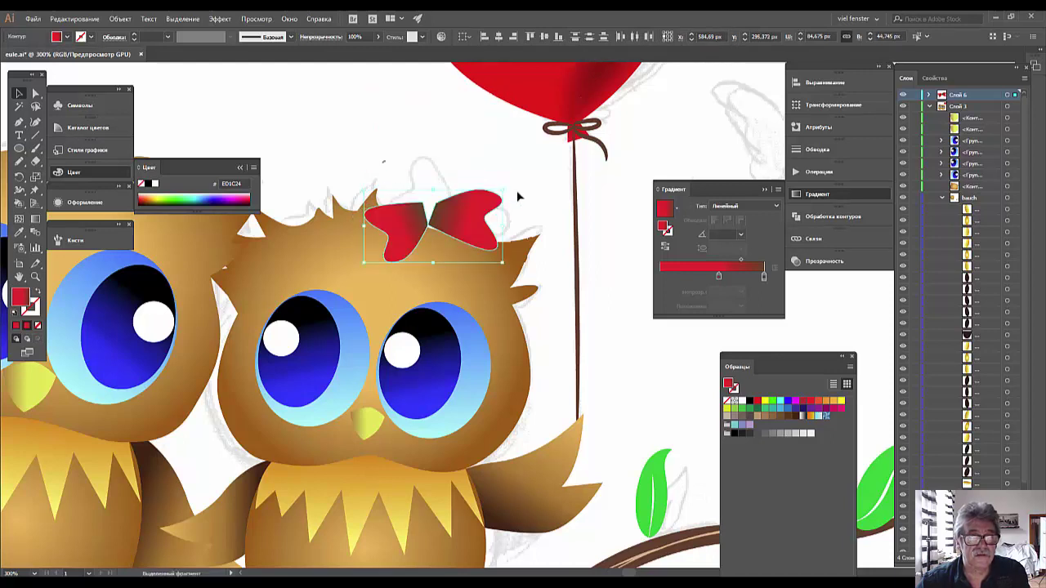
{"action": "mouse_move", "coordinate": [506, 188]}
{"action": "left_mouse_down"}
{"action": "mouse_move", "coordinate": [515, 214]}
{"action": "mouse_move", "coordinate": [515, 201]}
{"action": "mouse_move", "coordinate": [479, 237]}
{"action": "left_mouse_up"}
- Use Direct Selection to drag the left bow half's top corner anchors into a rounder loop, then deselect
{"action": "left_click", "coordinate": [492, 179]}
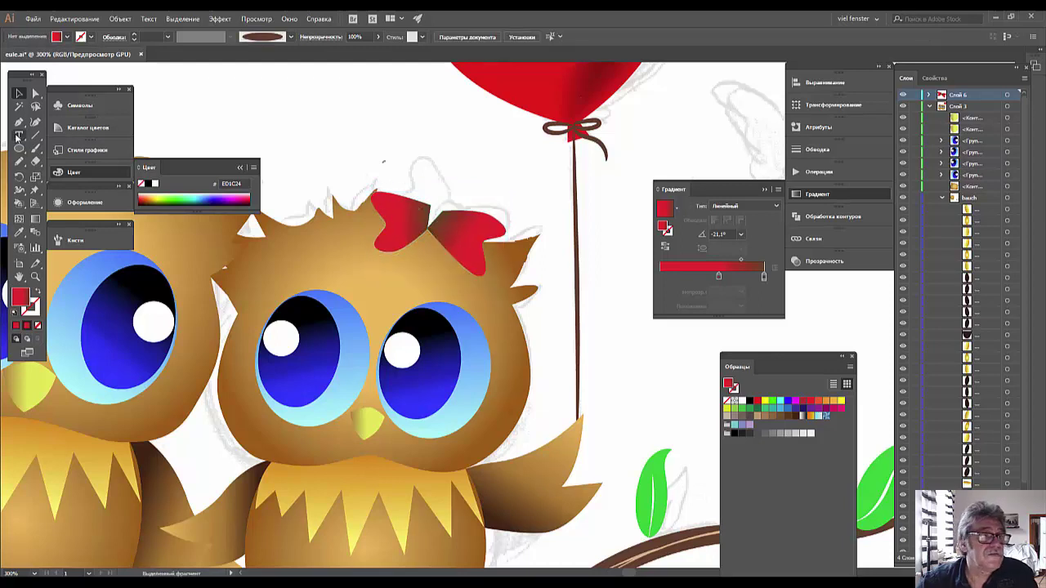
{"action": "left_click", "coordinate": [35, 93]}
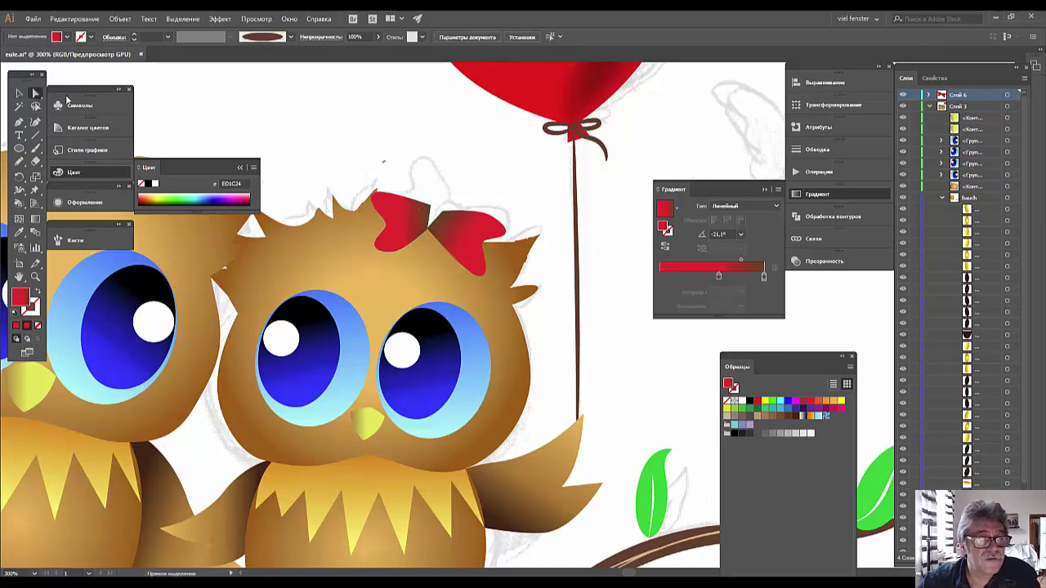
{"action": "left_click", "coordinate": [444, 216]}
{"action": "left_click_drag", "start_coordinate": [447, 214], "coordinate": [506, 210]}
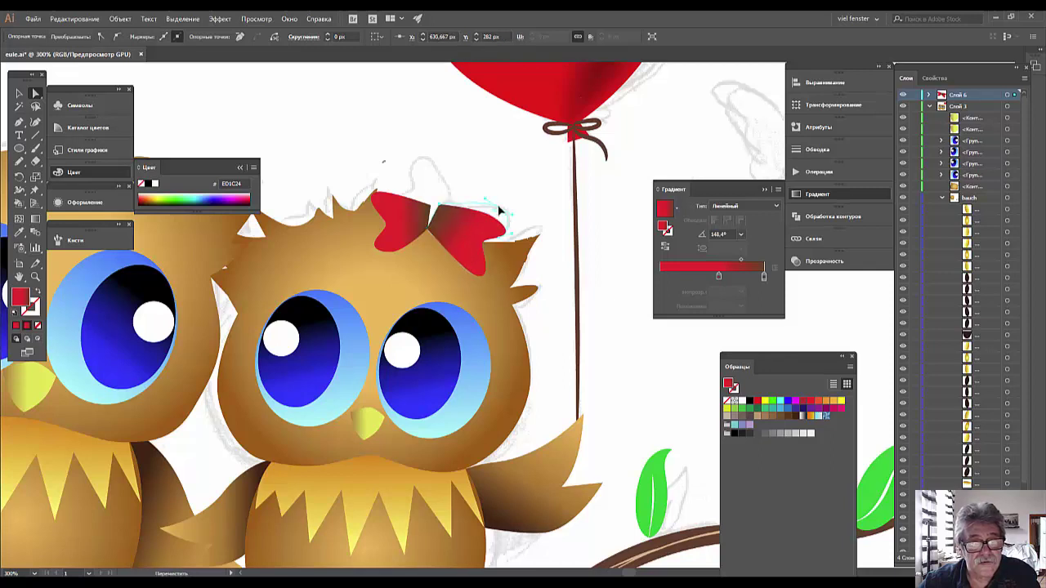
{"action": "left_click", "coordinate": [388, 208]}
{"action": "left_click_drag", "start_coordinate": [378, 198], "coordinate": [390, 197]}
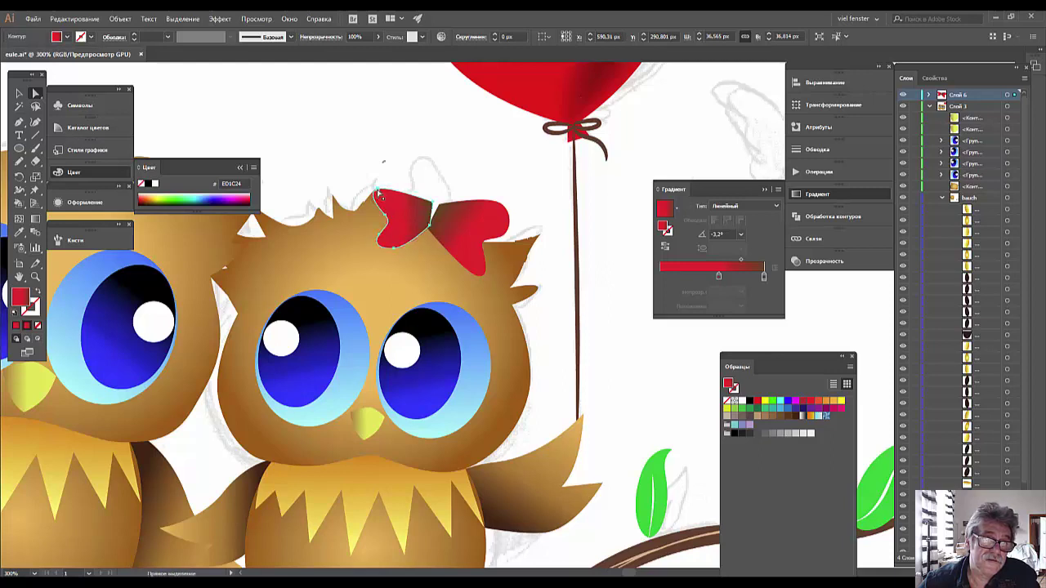
{"action": "left_click", "coordinate": [379, 192]}
{"action": "mouse_move", "coordinate": [377, 192]}
{"action": "left_mouse_down"}
{"action": "mouse_move", "coordinate": [375, 177]}
{"action": "mouse_move", "coordinate": [410, 171]}
{"action": "left_mouse_up"}
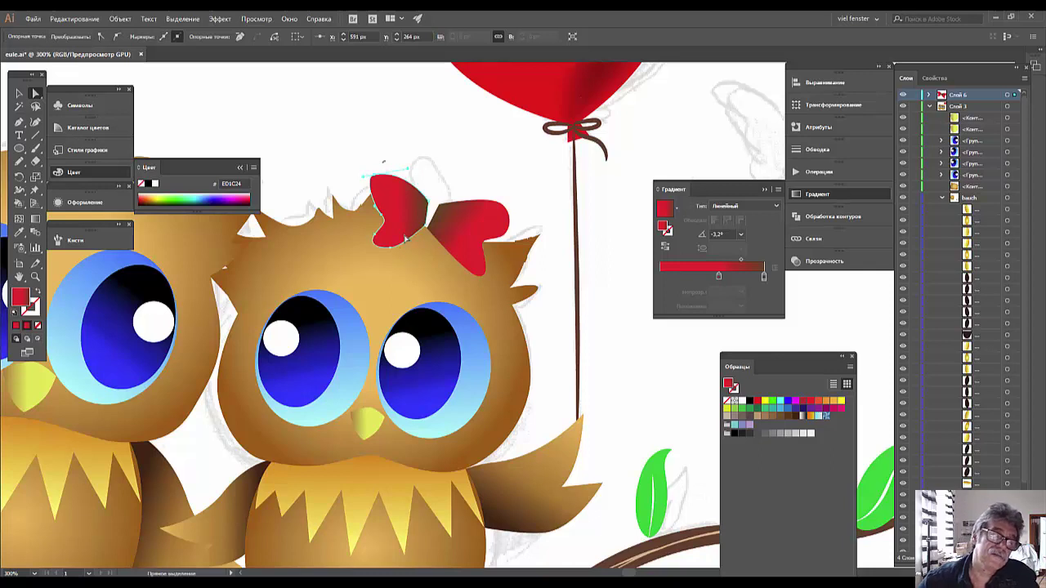
{"action": "left_click", "coordinate": [564, 311]}
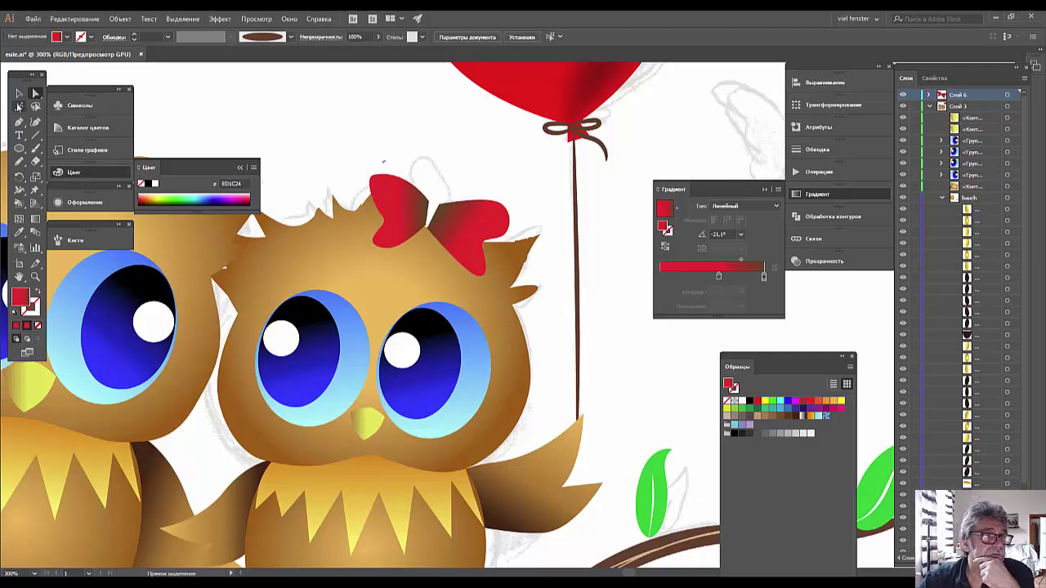
- Draw a closed knot path with the Pen tool over the bow centre, then select it
{"action": "left_click", "coordinate": [19, 121]}
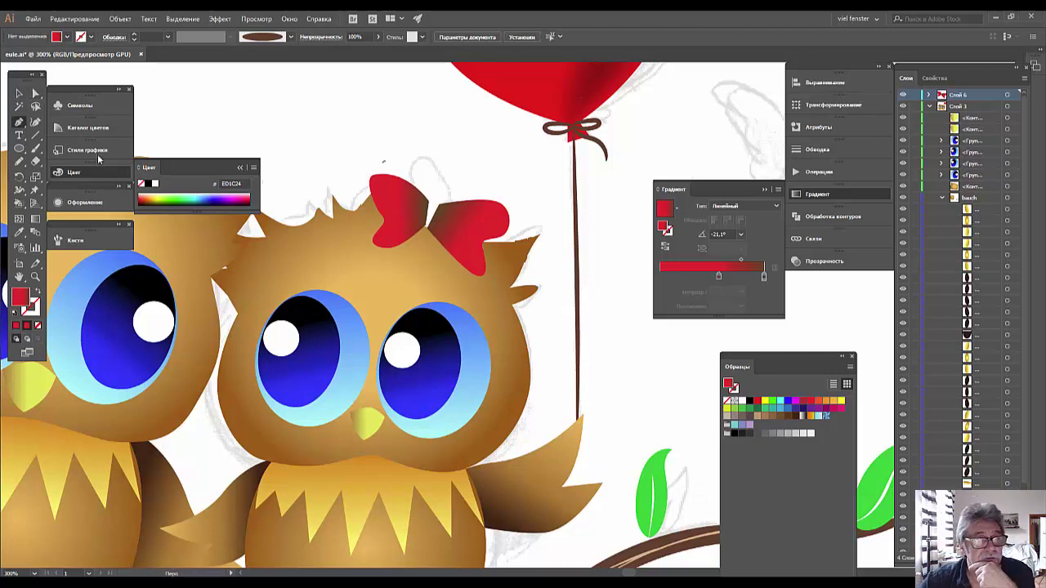
{"action": "left_click", "coordinate": [434, 236]}
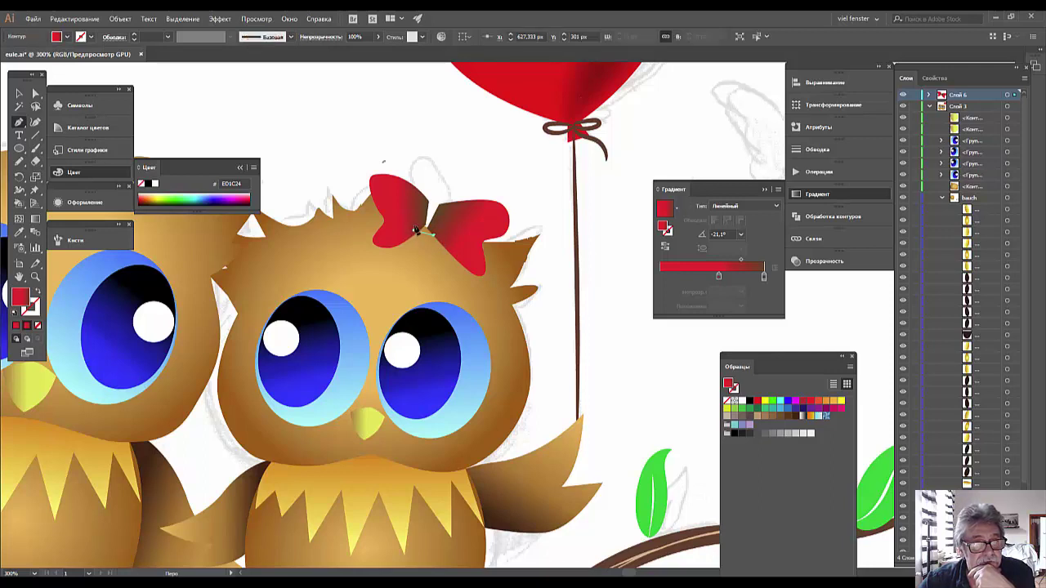
{"action": "left_click", "coordinate": [416, 231]}
{"action": "left_click", "coordinate": [415, 197]}
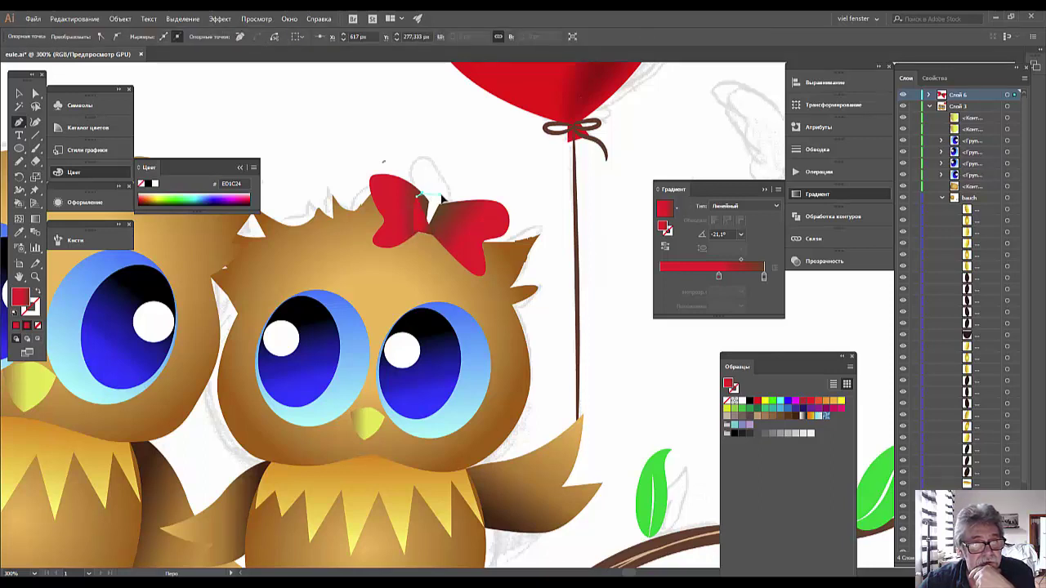
{"action": "left_click", "coordinate": [441, 201]}
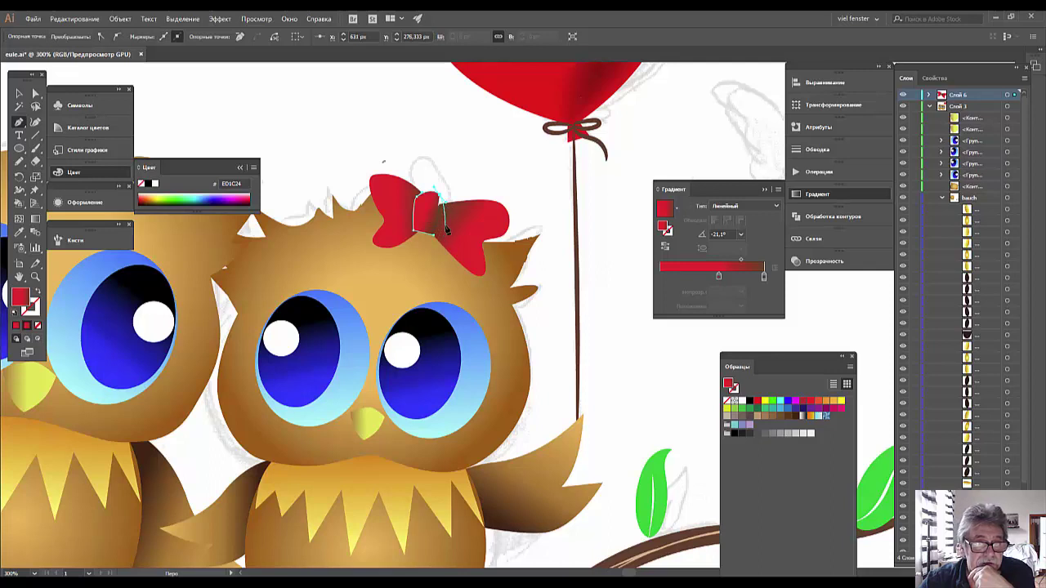
{"action": "left_click_drag", "start_coordinate": [441, 233], "coordinate": [436, 240]}
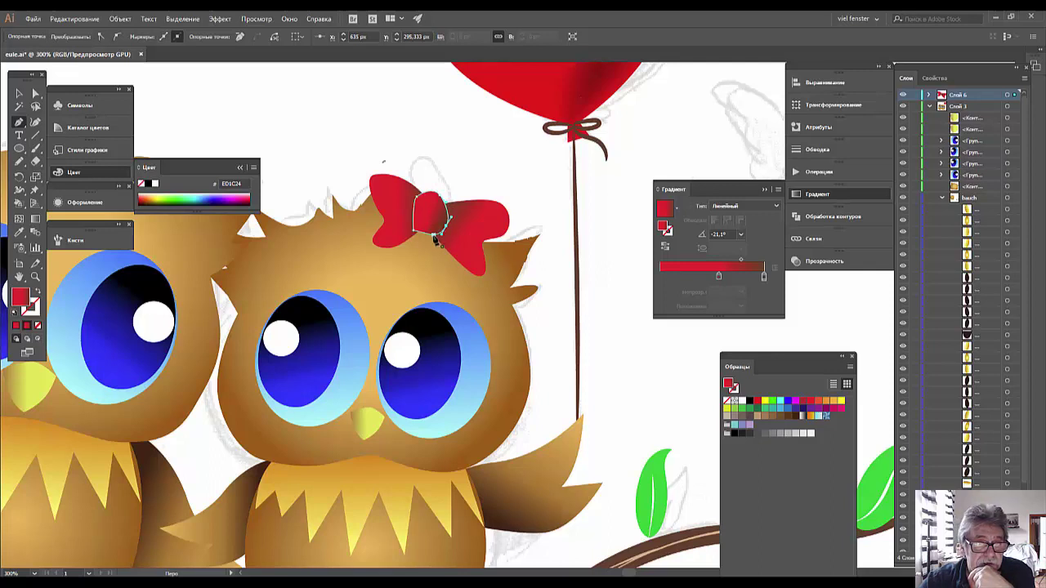
{"action": "left_click", "coordinate": [437, 234]}
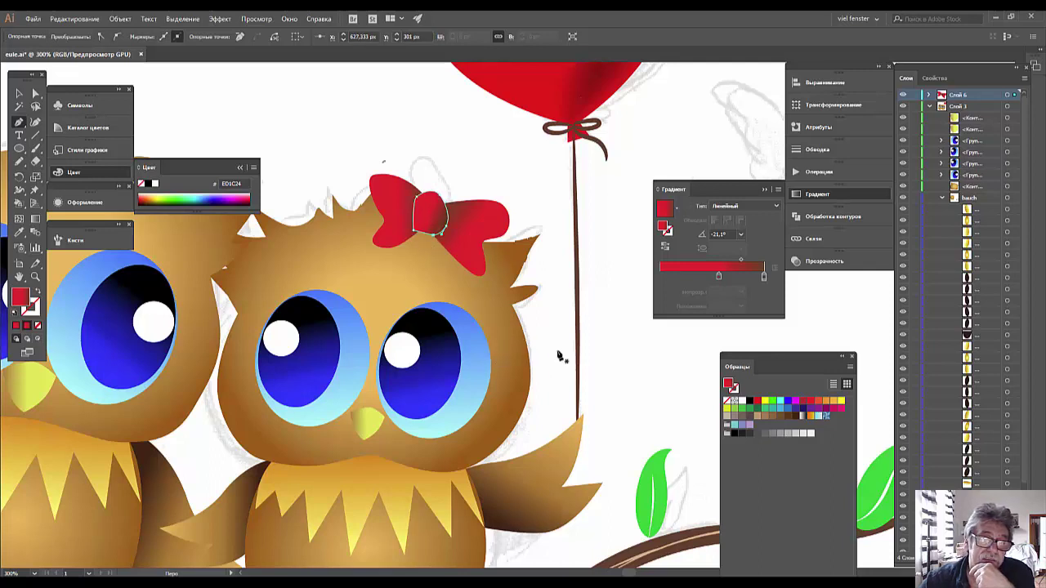
{"action": "left_click", "coordinate": [18, 96]}
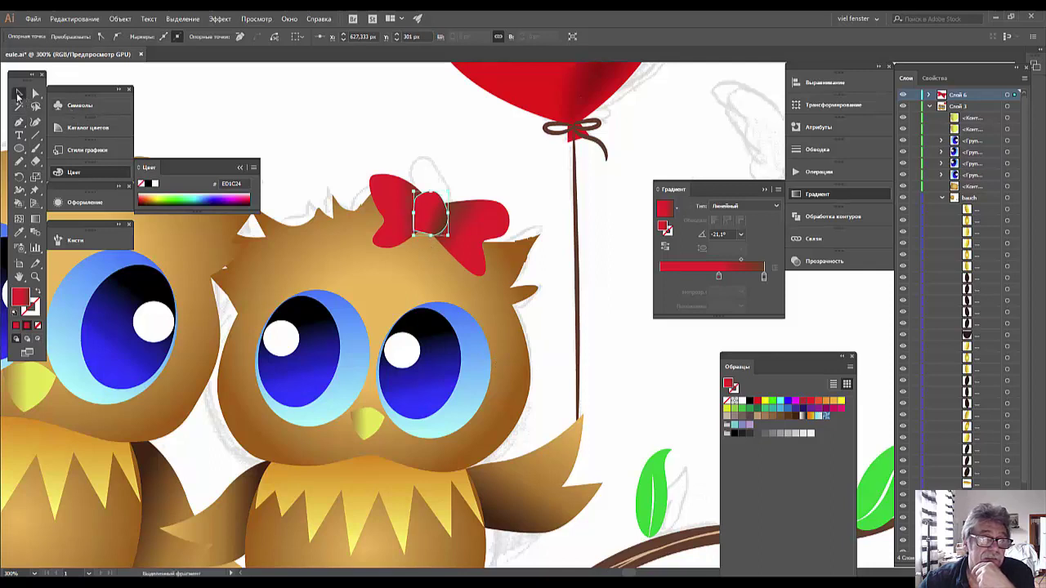
{"action": "left_click", "coordinate": [416, 127]}
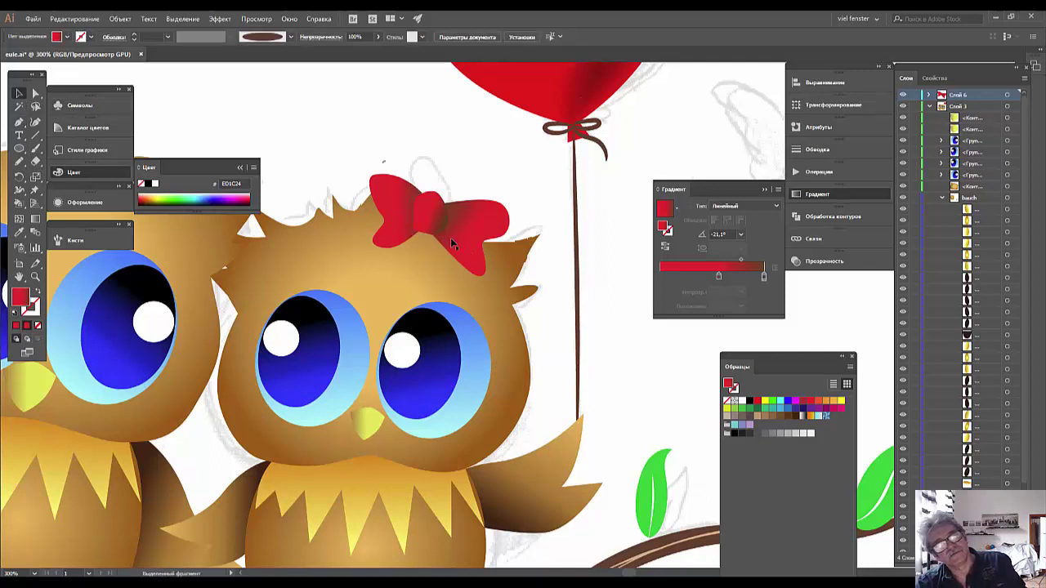
{"action": "left_click", "coordinate": [415, 232]}
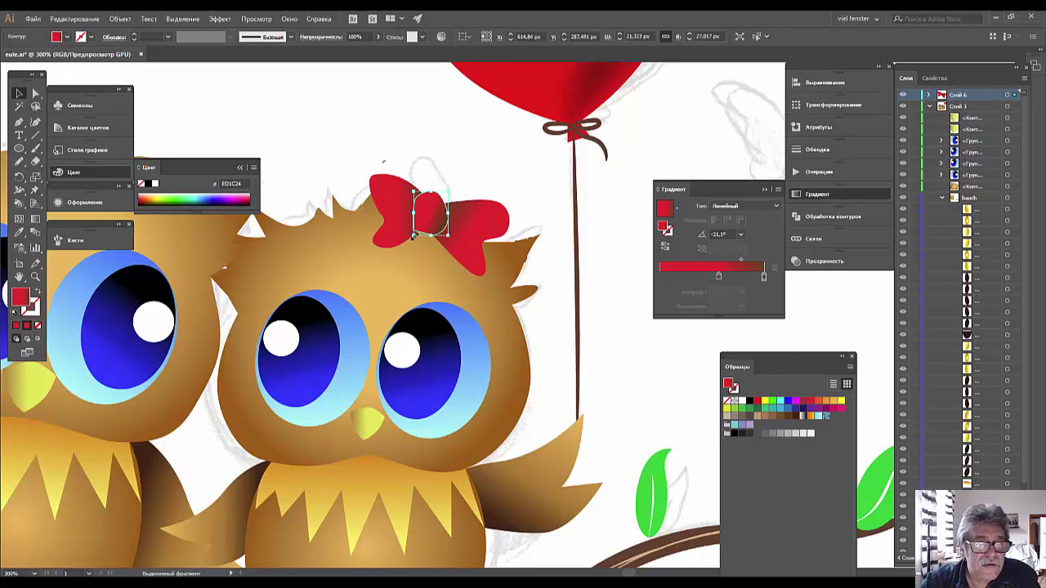
- Zoom in and convert the knot's bottom-left corner anchor to a smooth point
{"action": "key", "text": "ctrl+plus"}
{"action": "key", "text": "ctrl+plus"}
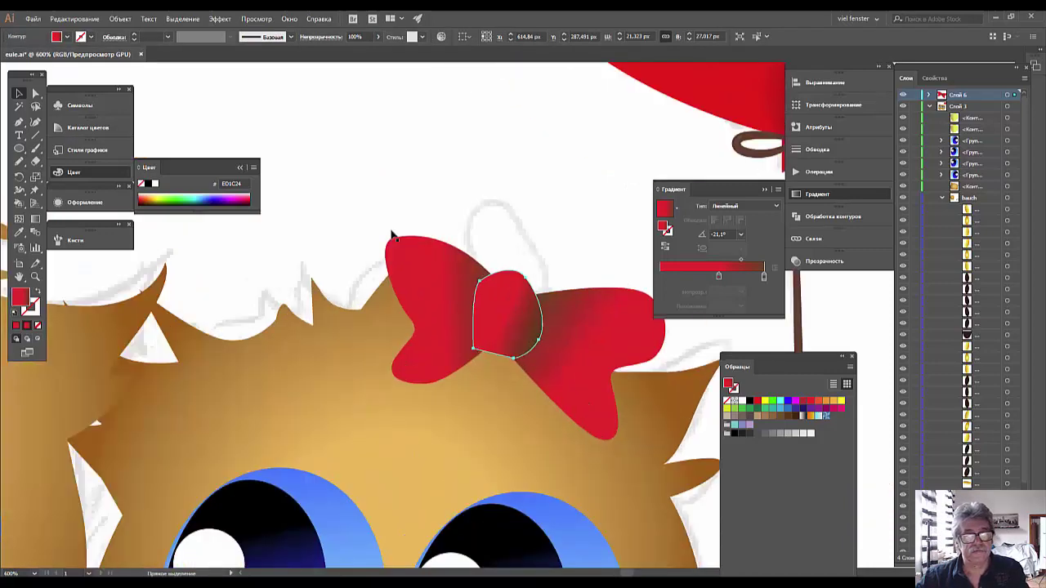
{"action": "key", "text": "ctrl+plus"}
{"action": "key", "text": "ctrl+plus"}
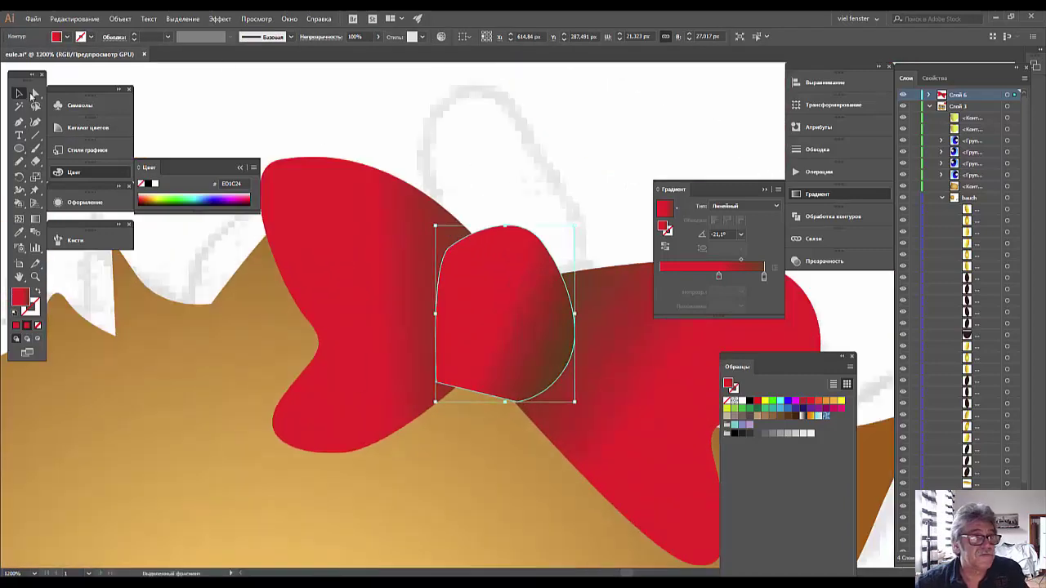
{"action": "left_click", "coordinate": [33, 94]}
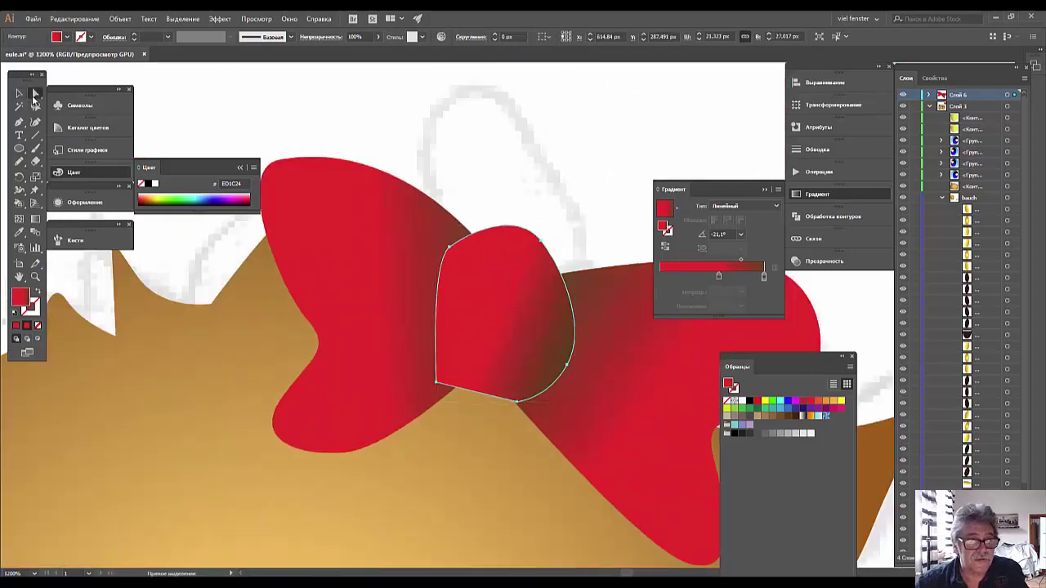
{"action": "left_click", "coordinate": [436, 382]}
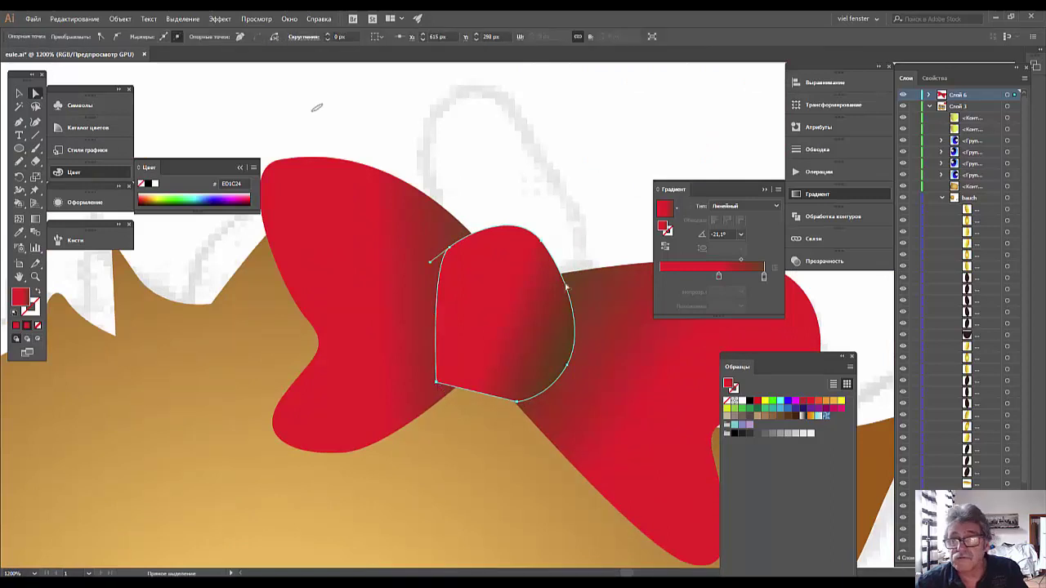
{"action": "left_click", "coordinate": [933, 78]}
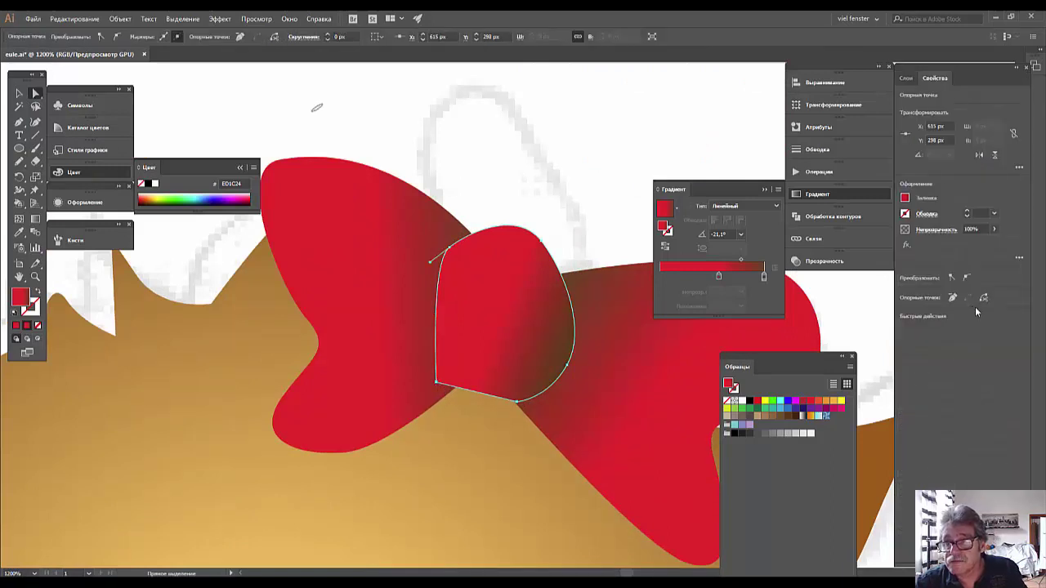
{"action": "left_click", "coordinate": [966, 278]}
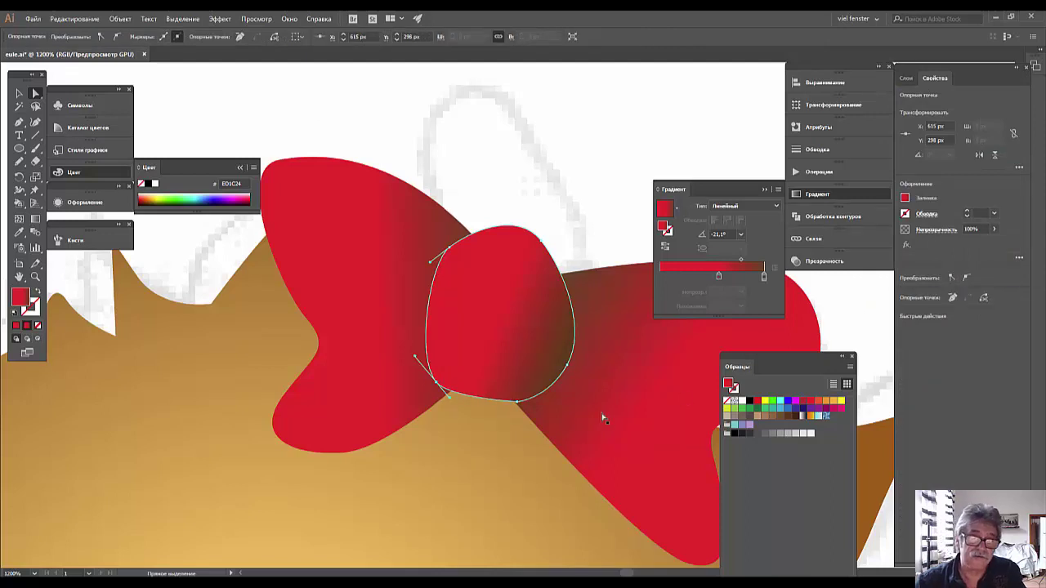
- Drag the knot's anchors and handles to round its top, left and bottom-right curves
{"action": "left_click", "coordinate": [462, 245]}
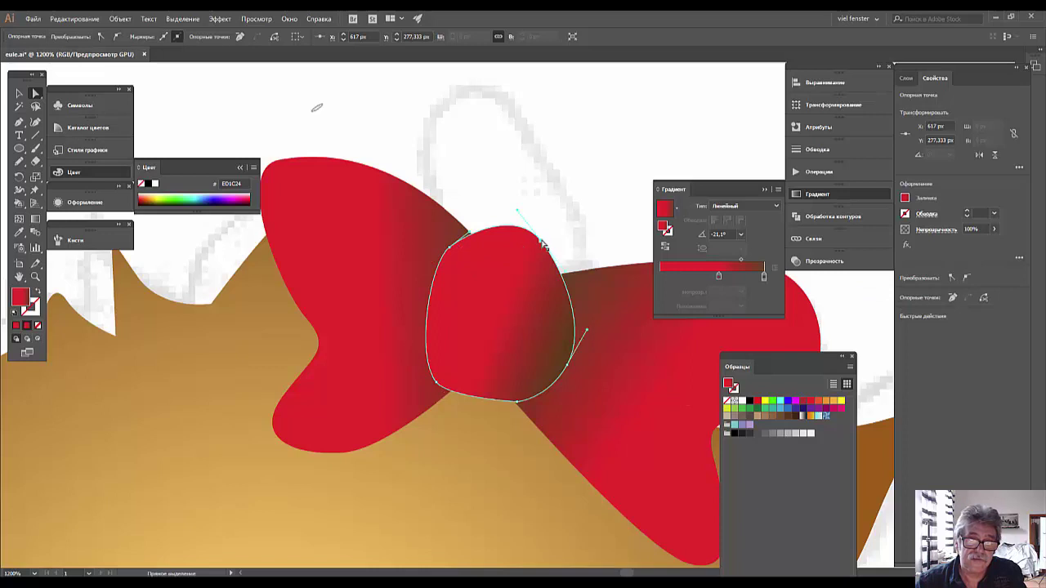
{"action": "left_click_drag", "start_coordinate": [543, 245], "coordinate": [549, 255]}
{"action": "left_click", "coordinate": [469, 247]}
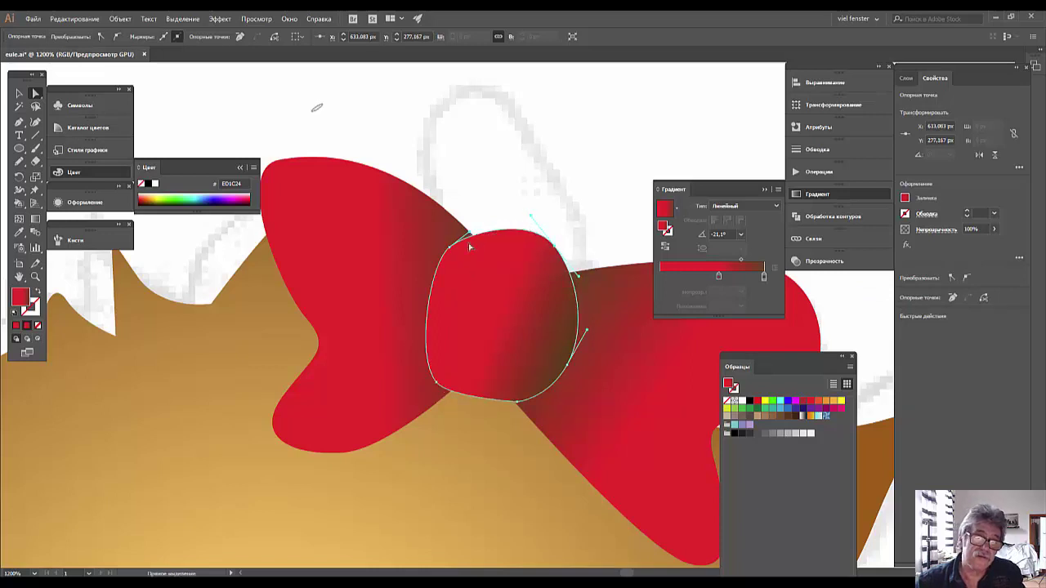
{"action": "left_click_drag", "start_coordinate": [450, 247], "coordinate": [469, 234]}
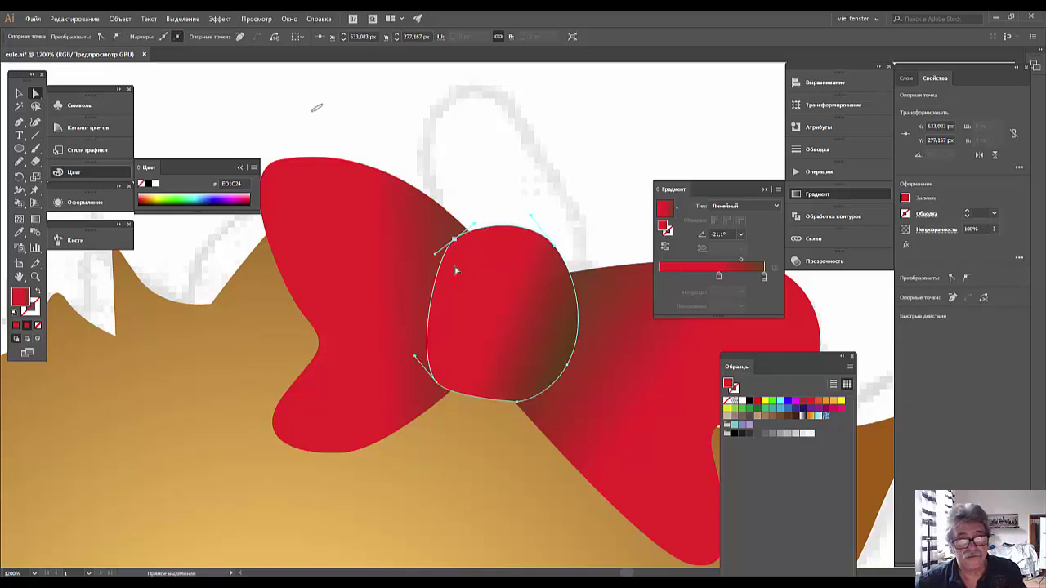
{"action": "left_click_drag", "start_coordinate": [438, 390], "coordinate": [426, 380]}
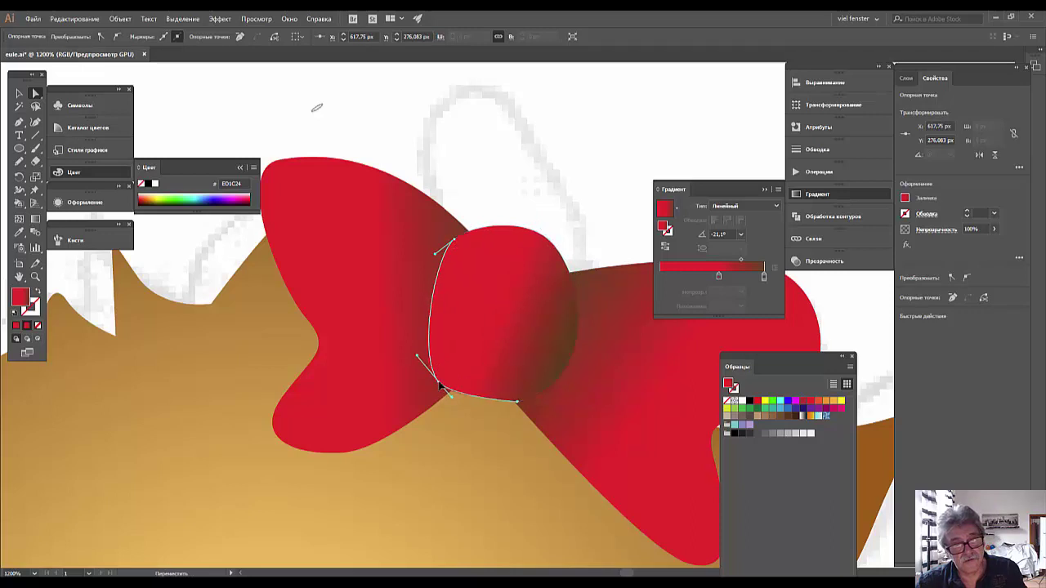
{"action": "left_click", "coordinate": [490, 324]}
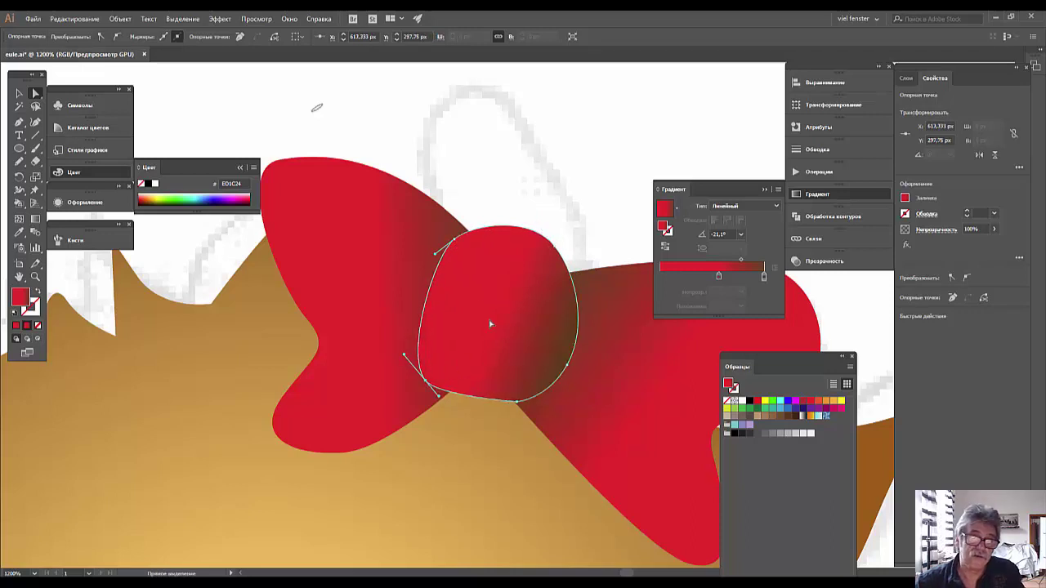
{"action": "left_click", "coordinate": [550, 380]}
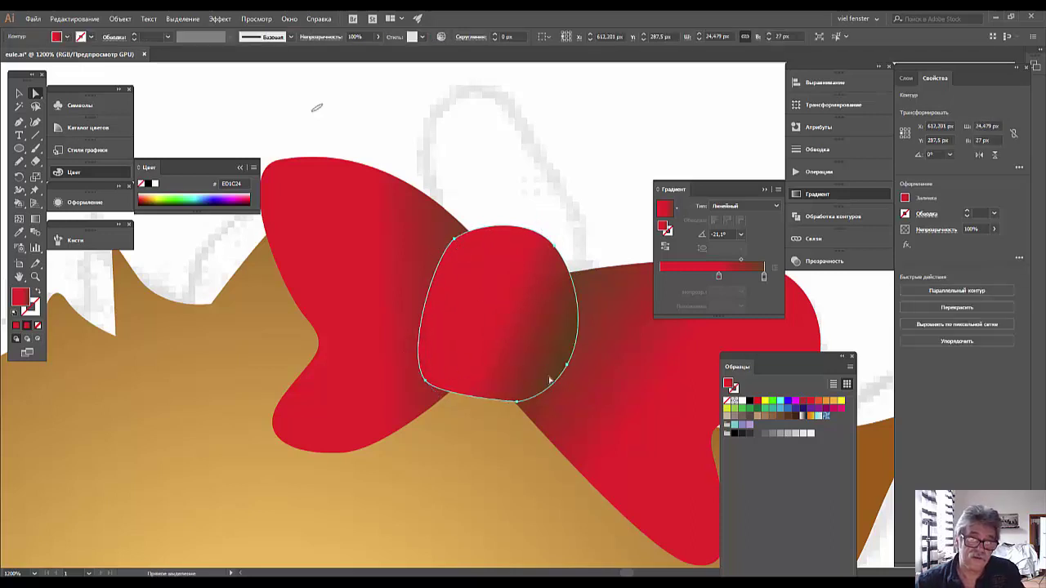
{"action": "left_click", "coordinate": [518, 405]}
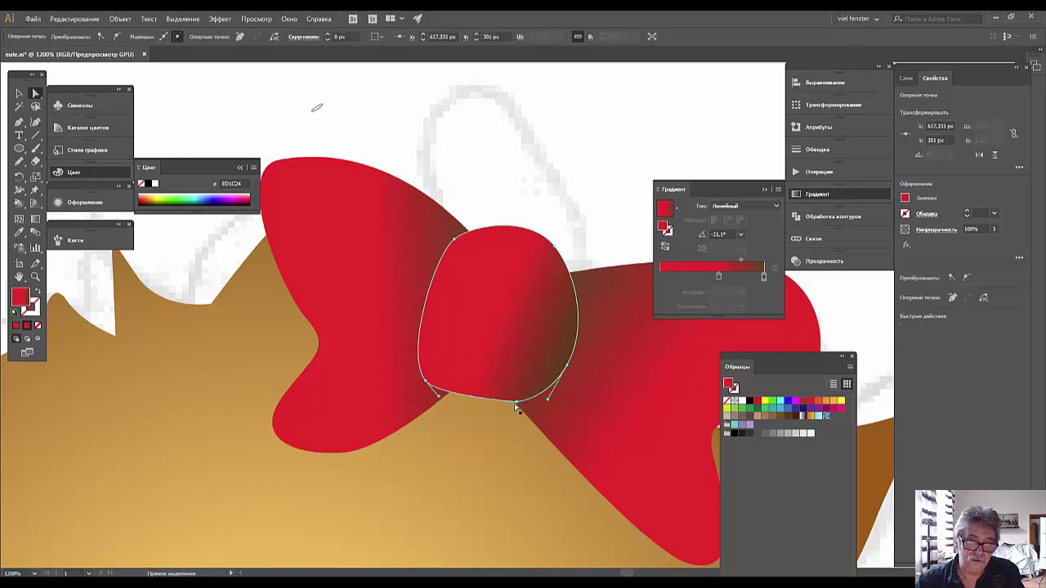
{"action": "left_click", "coordinate": [546, 398]}
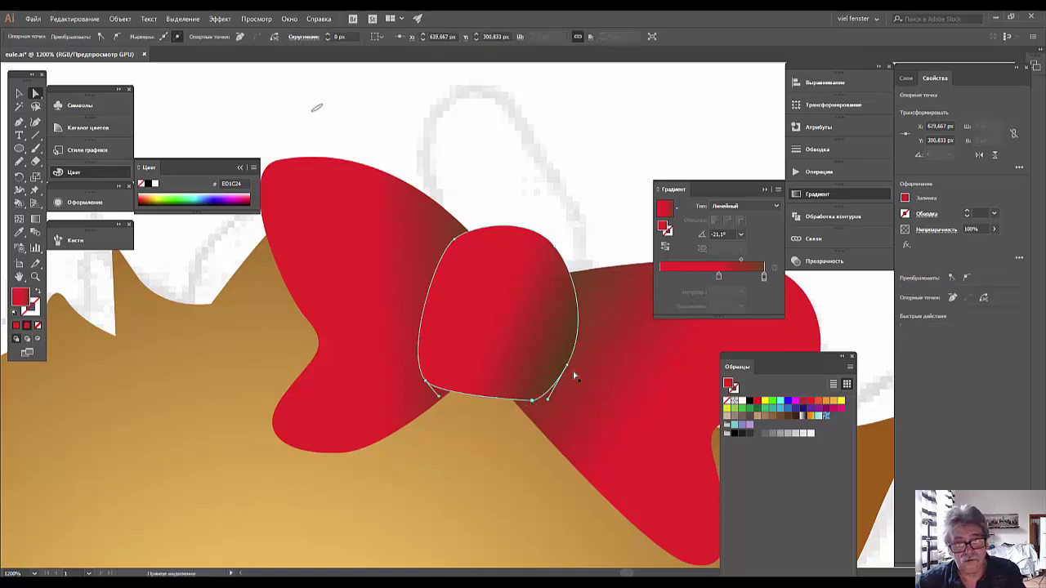
{"action": "mouse_move", "coordinate": [570, 371]}
{"action": "left_mouse_down"}
{"action": "mouse_move", "coordinate": [595, 320]}
{"action": "mouse_move", "coordinate": [575, 307]}
{"action": "left_mouse_up"}
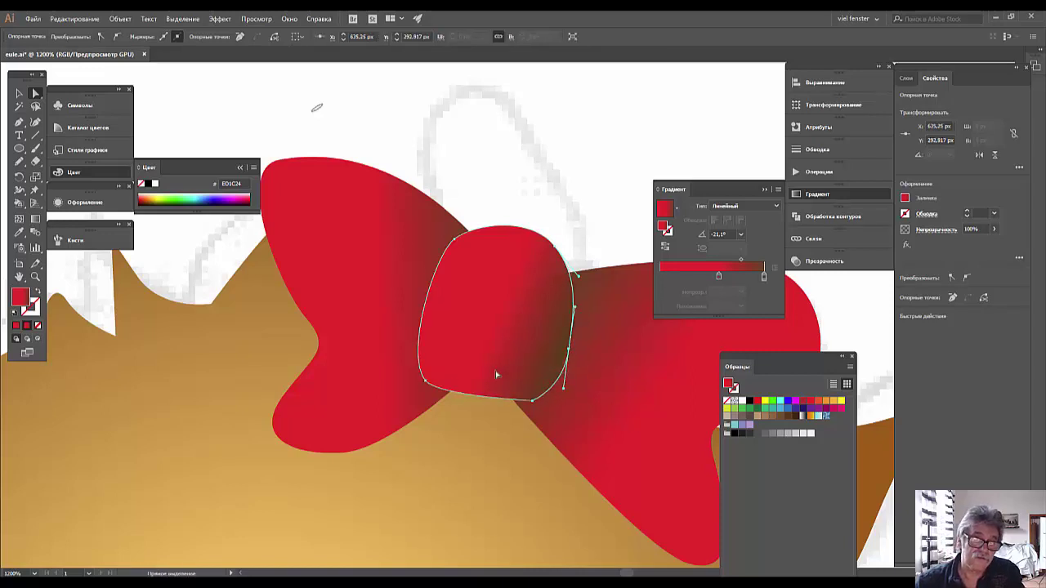
{"action": "left_click", "coordinate": [495, 373]}
- Shrink the knot, reposition both bow wings and the knot into a neat bow, then zoom out with Ctrl+1
{"action": "left_click", "coordinate": [18, 95]}
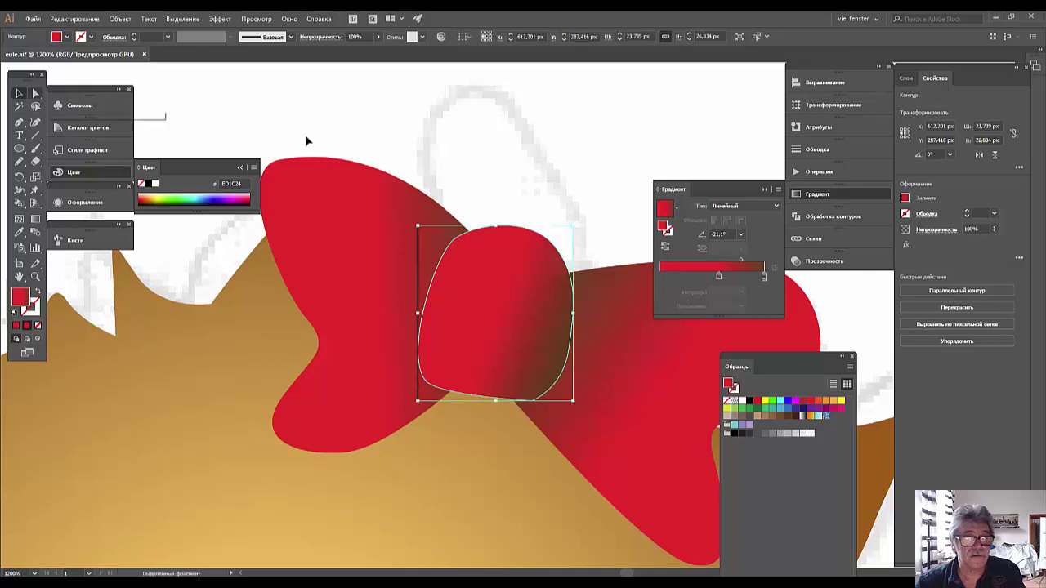
{"action": "left_click_drag", "start_coordinate": [573, 227], "coordinate": [555, 244]}
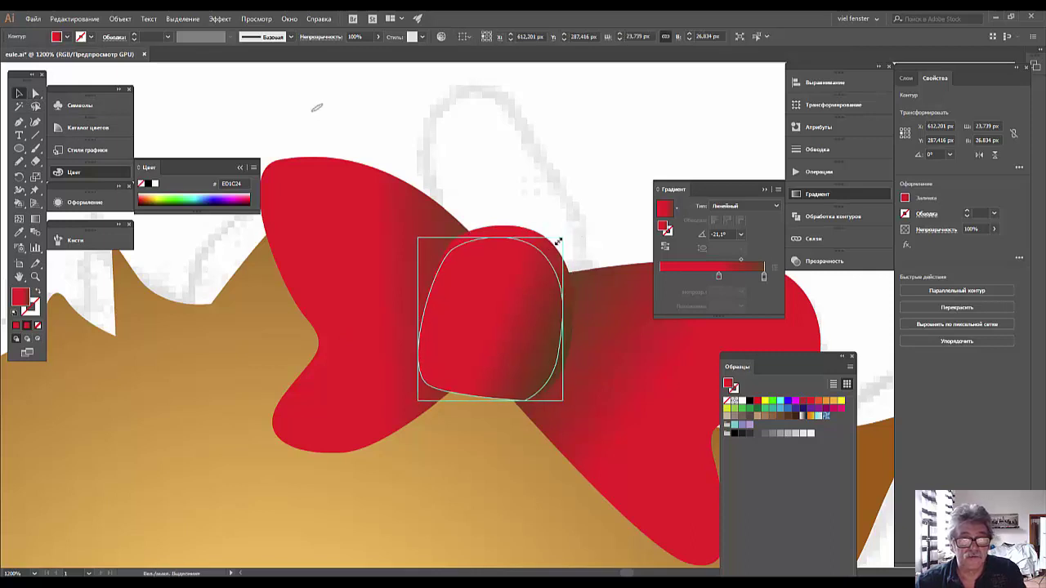
{"action": "left_click_drag", "start_coordinate": [507, 311], "coordinate": [493, 461]}
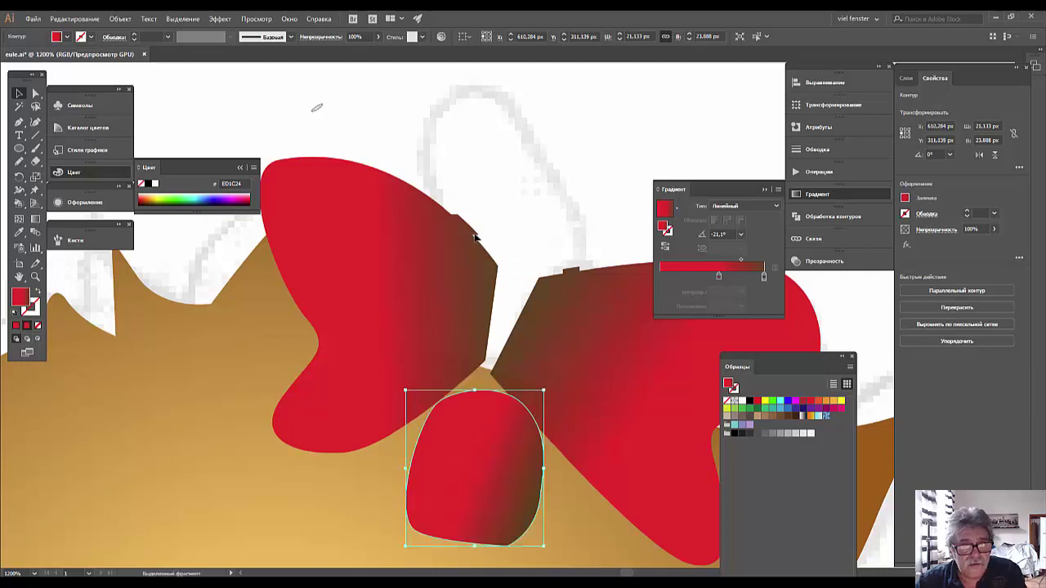
{"action": "mouse_move", "coordinate": [476, 237]}
{"action": "left_mouse_down"}
{"action": "mouse_move", "coordinate": [318, 327]}
{"action": "mouse_move", "coordinate": [434, 271]}
{"action": "left_mouse_up"}
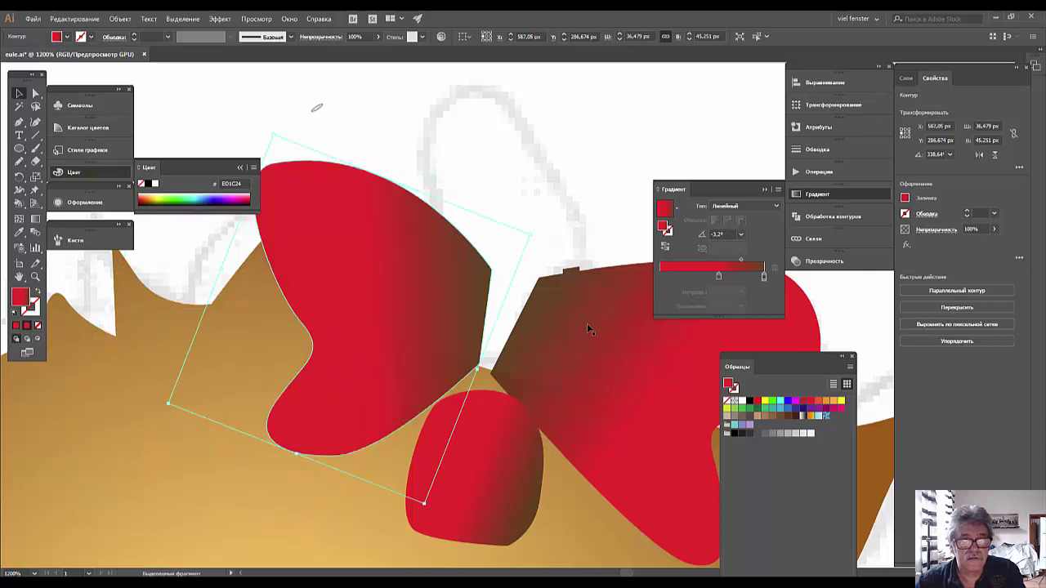
{"action": "mouse_move", "coordinate": [592, 344]}
{"action": "left_mouse_down"}
{"action": "mouse_move", "coordinate": [600, 315]}
{"action": "mouse_move", "coordinate": [529, 284]}
{"action": "left_mouse_up"}
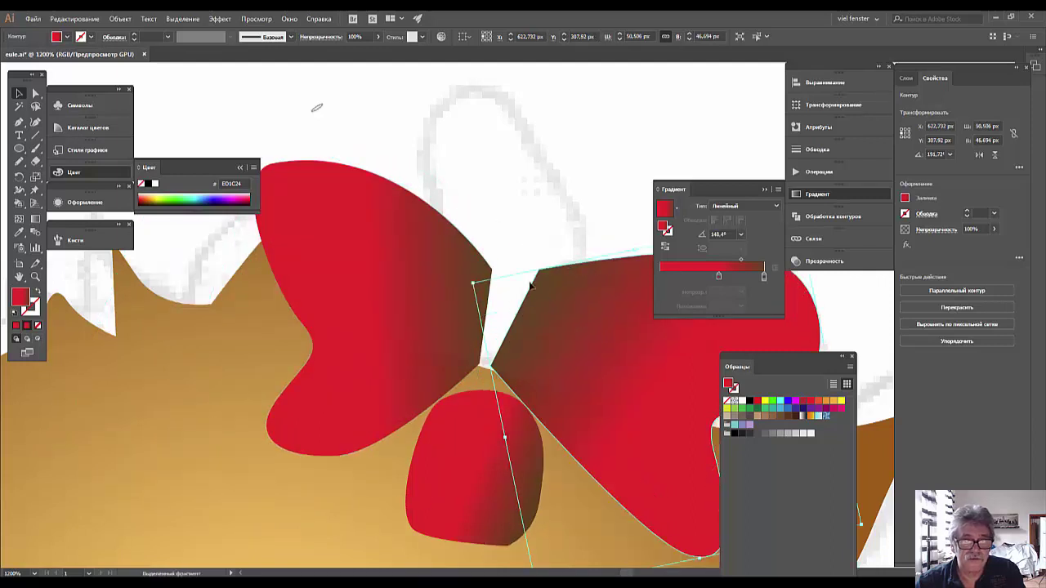
{"action": "left_click_drag", "start_coordinate": [573, 365], "coordinate": [567, 367]}
{"action": "left_click_drag", "start_coordinate": [469, 480], "coordinate": [495, 334]}
{"action": "left_click", "coordinate": [484, 468]}
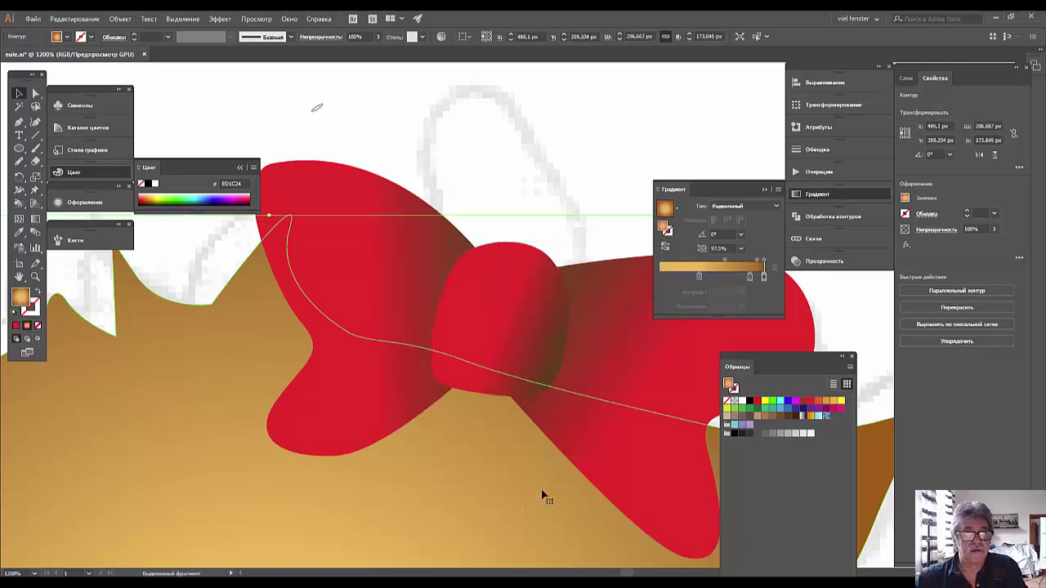
{"action": "key", "text": "ctrl+1"}
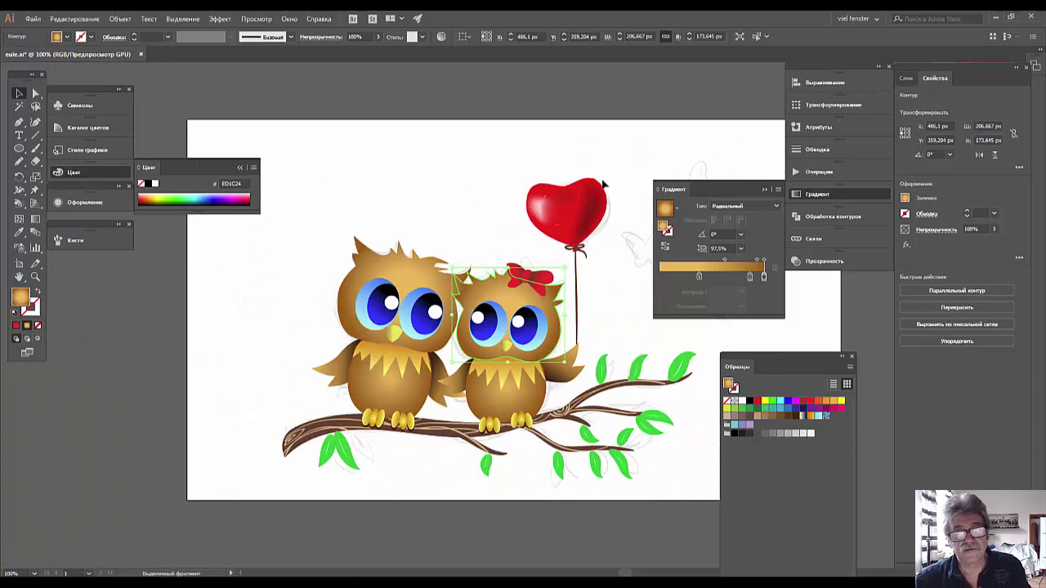
- Zoom to 300% on the owls and add new layer Слой 7 at the top of the Layers panel
{"action": "left_click", "coordinate": [606, 283]}
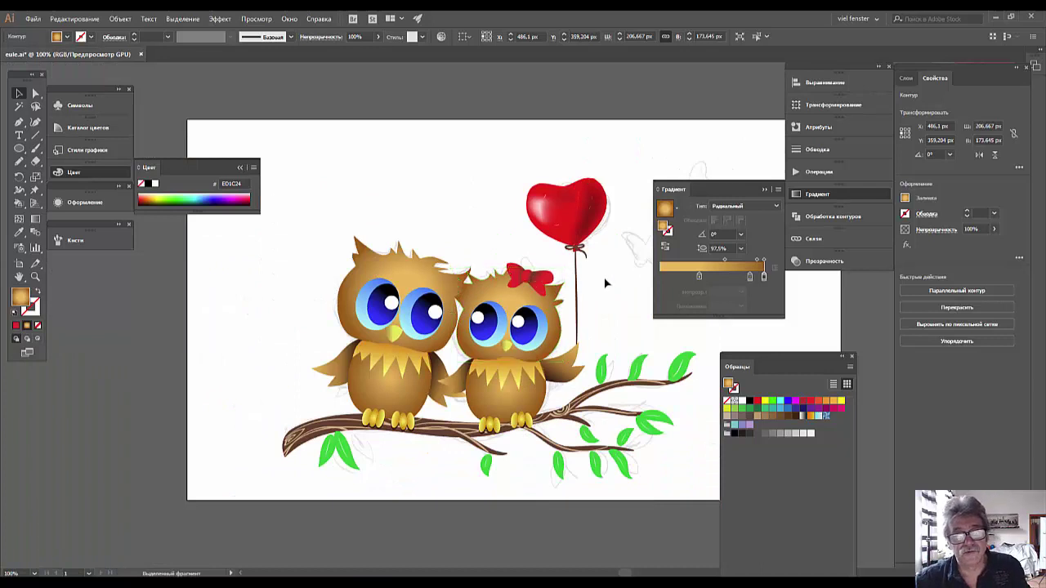
{"action": "left_click", "coordinate": [513, 276]}
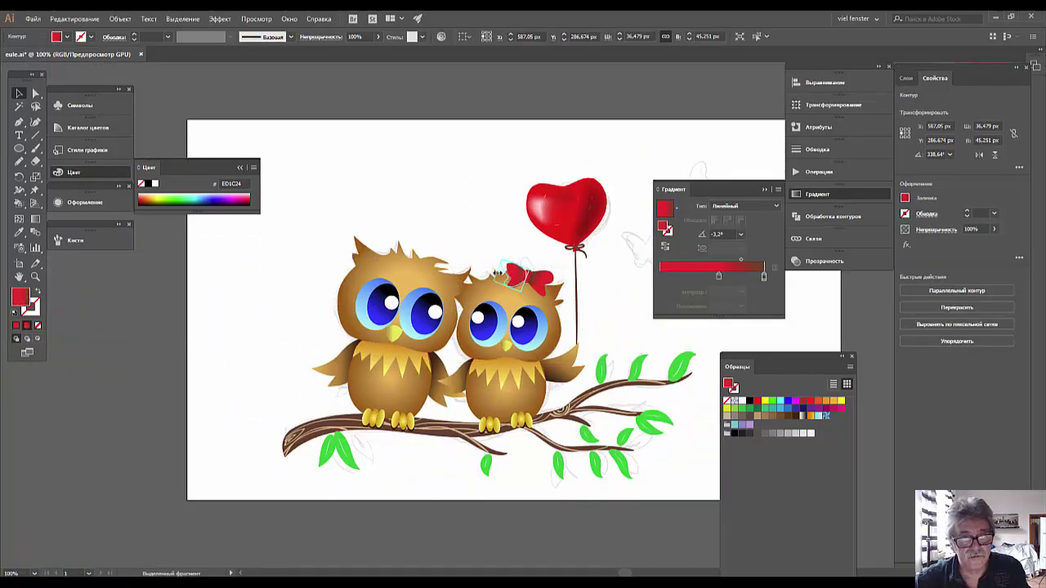
{"action": "left_click", "coordinate": [623, 327]}
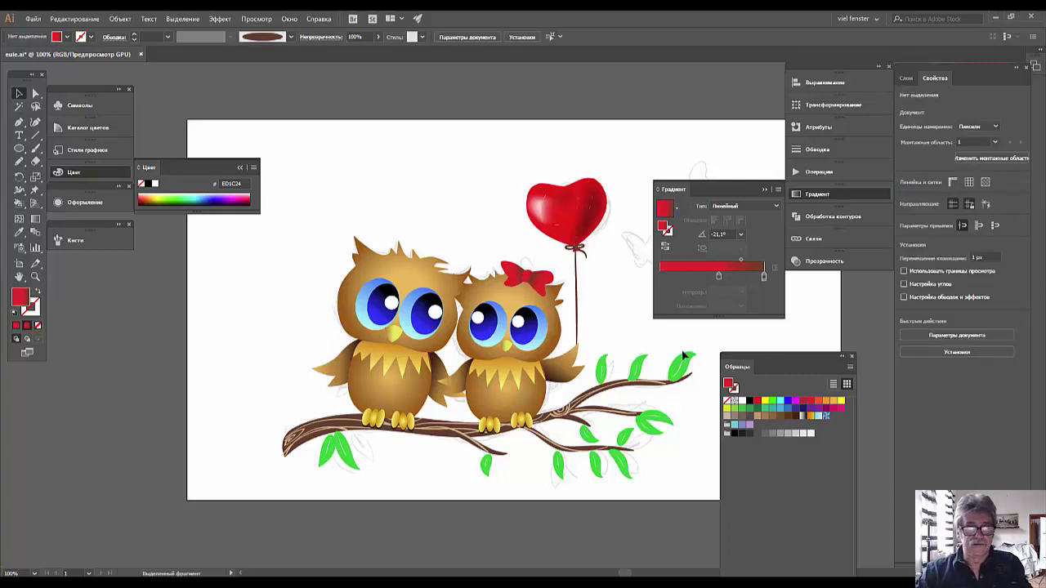
{"action": "key", "text": "ctrl+plus"}
{"action": "key", "text": "ctrl+plus"}
{"action": "key", "text": "ctrl+plus"}
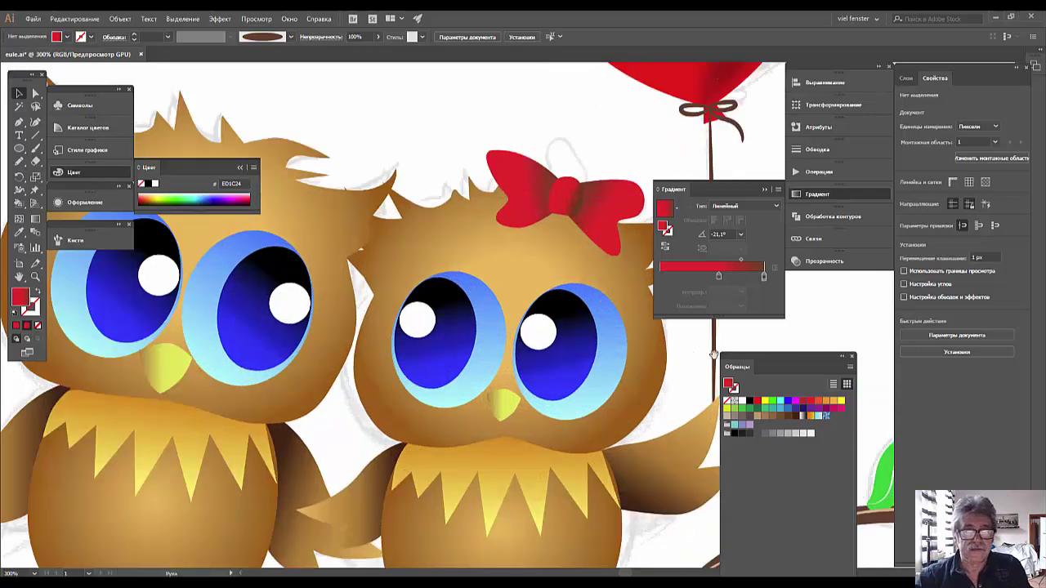
{"action": "left_click_drag", "start_coordinate": [714, 355], "coordinate": [707, 325]}
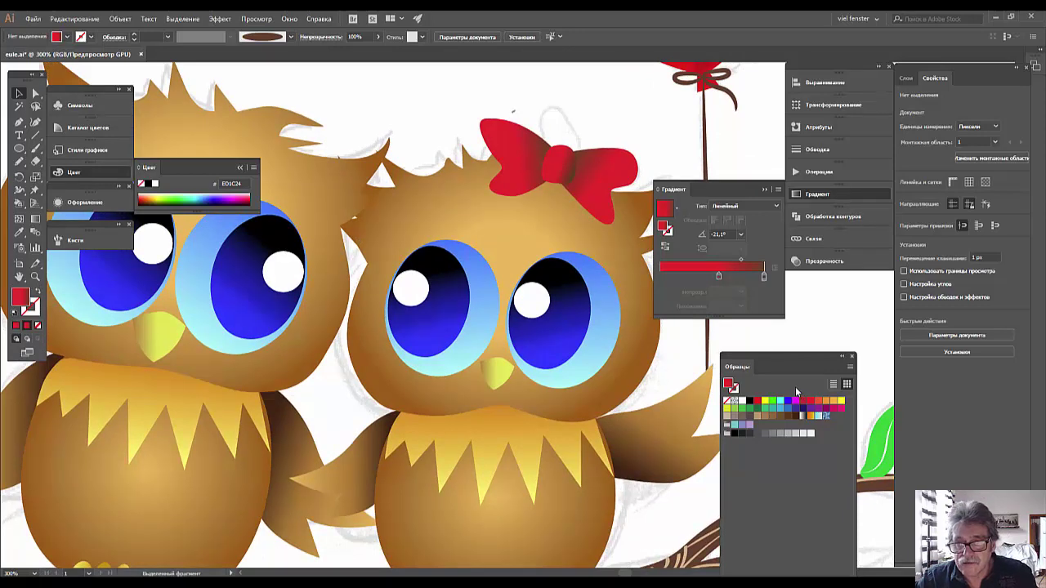
{"action": "left_click", "coordinate": [906, 78]}
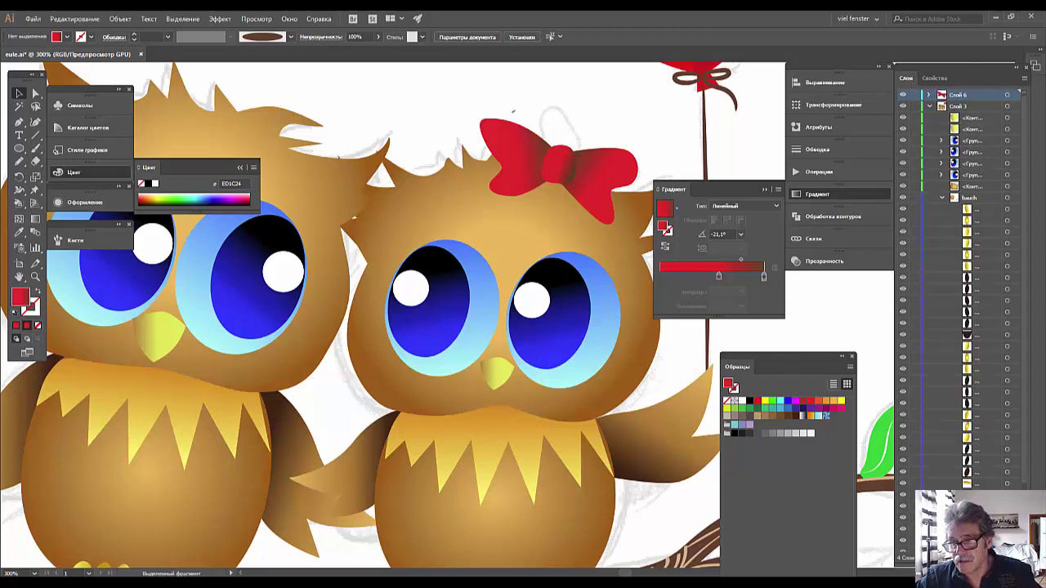
{"action": "left_click", "coordinate": [991, 558]}
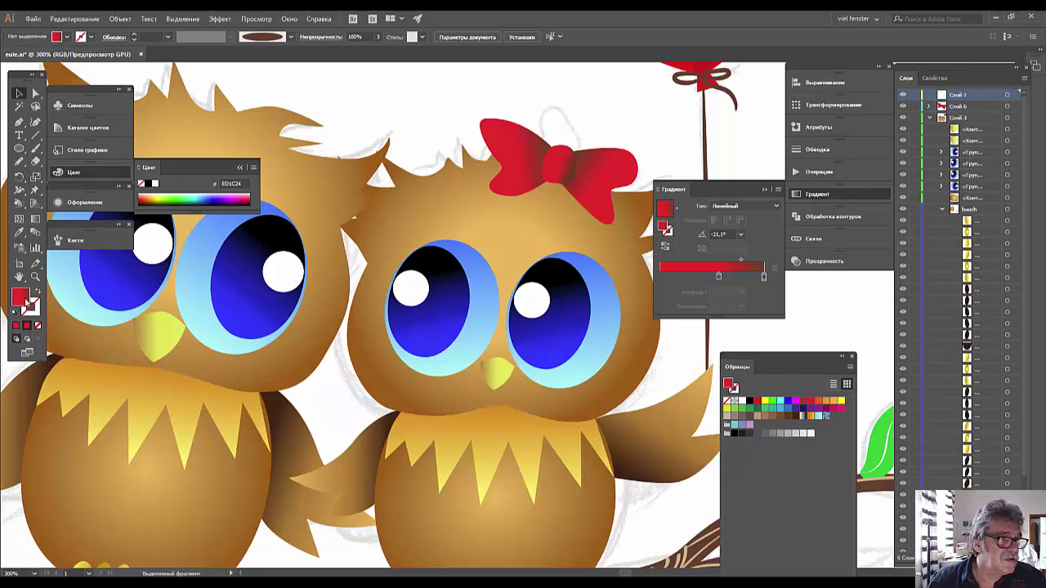
- Set fill to None and stroke to brown 662B03 in the Color Picker
{"action": "left_click", "coordinate": [31, 309]}
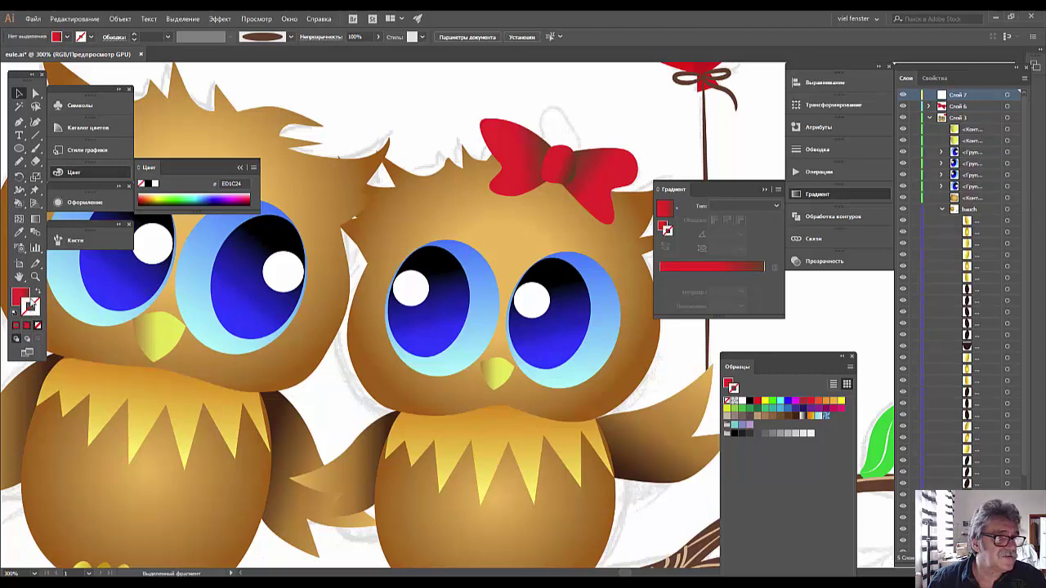
{"action": "left_click", "coordinate": [16, 301]}
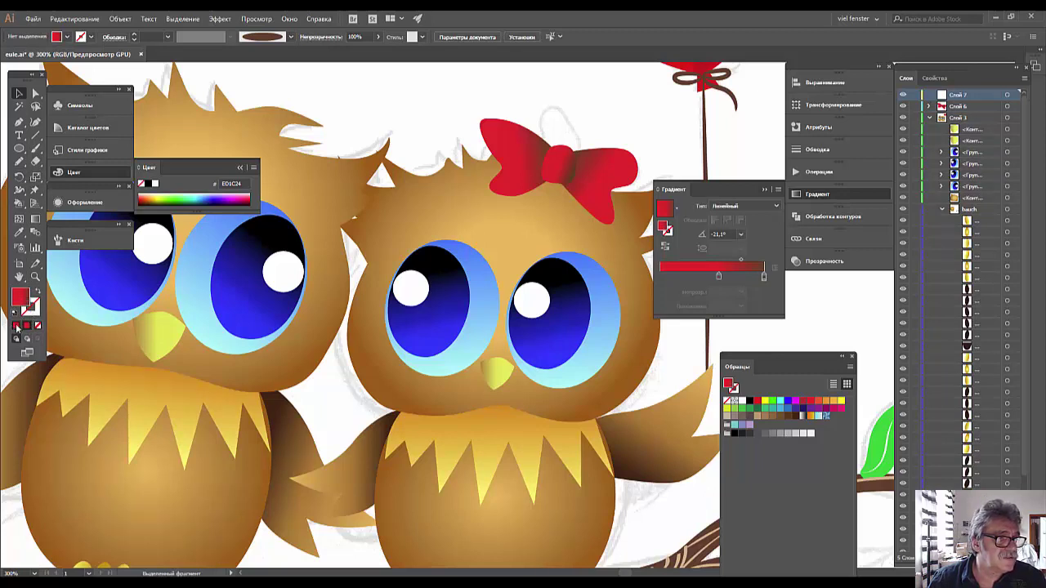
{"action": "left_click", "coordinate": [14, 311]}
{"action": "left_click", "coordinate": [37, 325]}
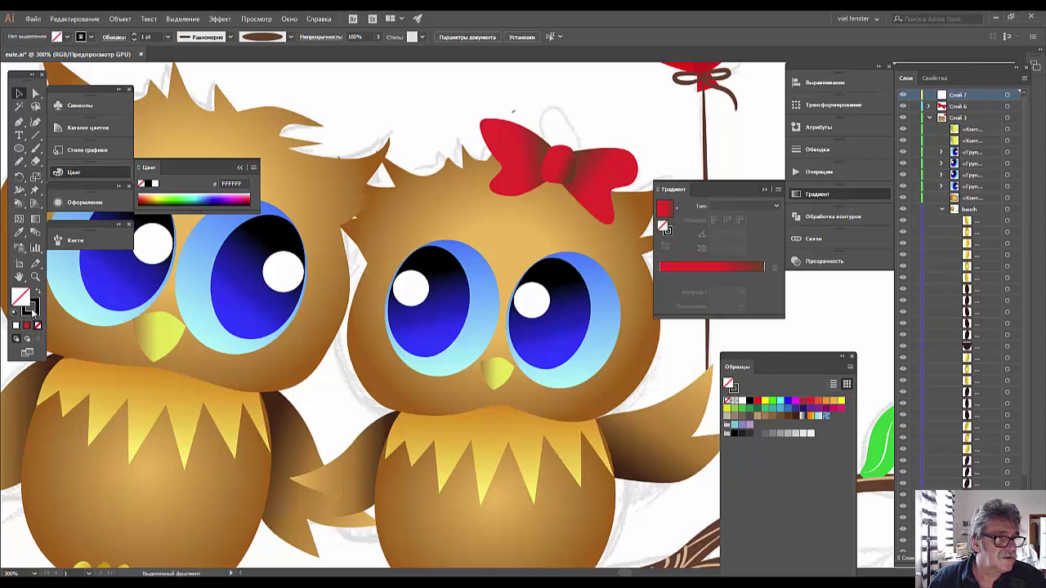
{"action": "left_click", "coordinate": [31, 308]}
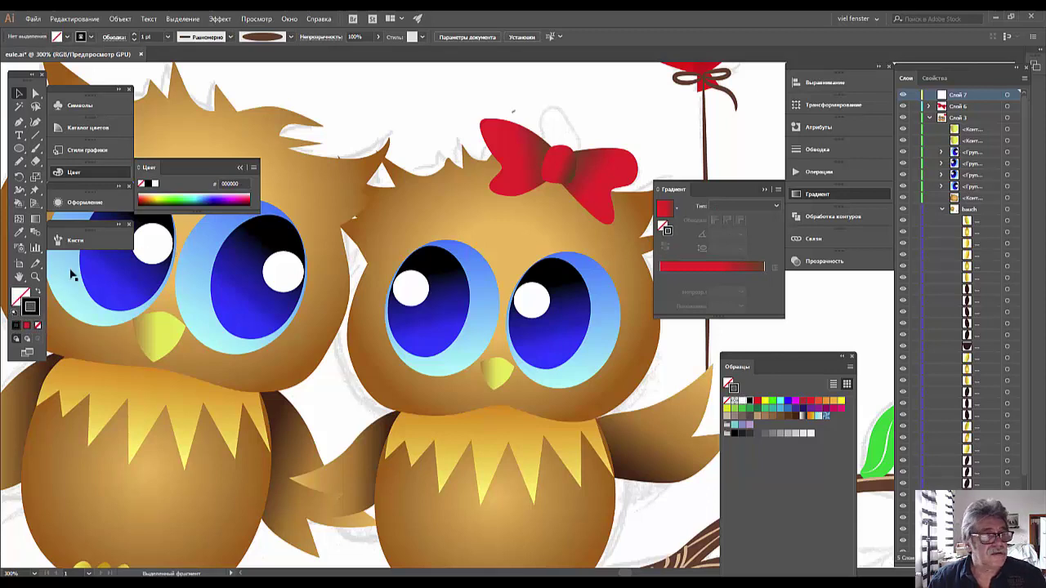
{"action": "double_click", "coordinate": [35, 313]}
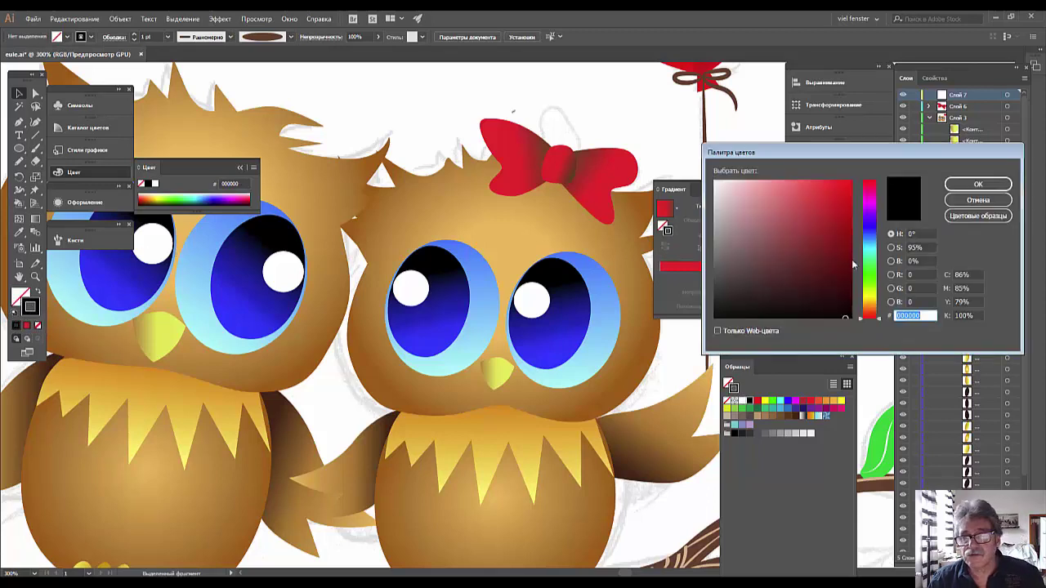
{"action": "mouse_move", "coordinate": [843, 264]}
{"action": "left_mouse_down"}
{"action": "mouse_move", "coordinate": [842, 243]}
{"action": "mouse_move", "coordinate": [814, 267]}
{"action": "mouse_move", "coordinate": [847, 262]}
{"action": "left_mouse_up"}
{"action": "left_click", "coordinate": [867, 310]}
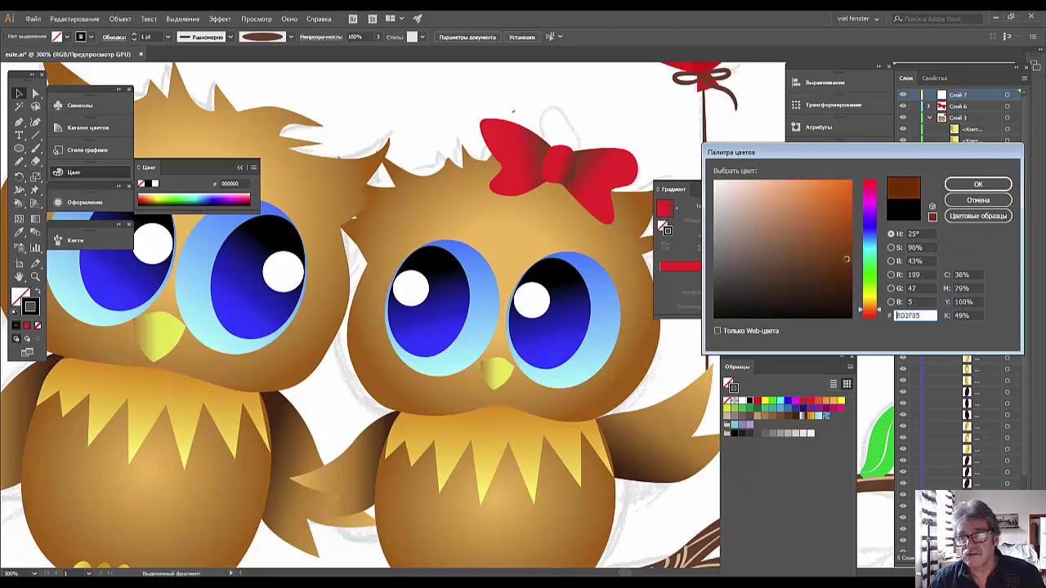
{"action": "left_click", "coordinate": [978, 186]}
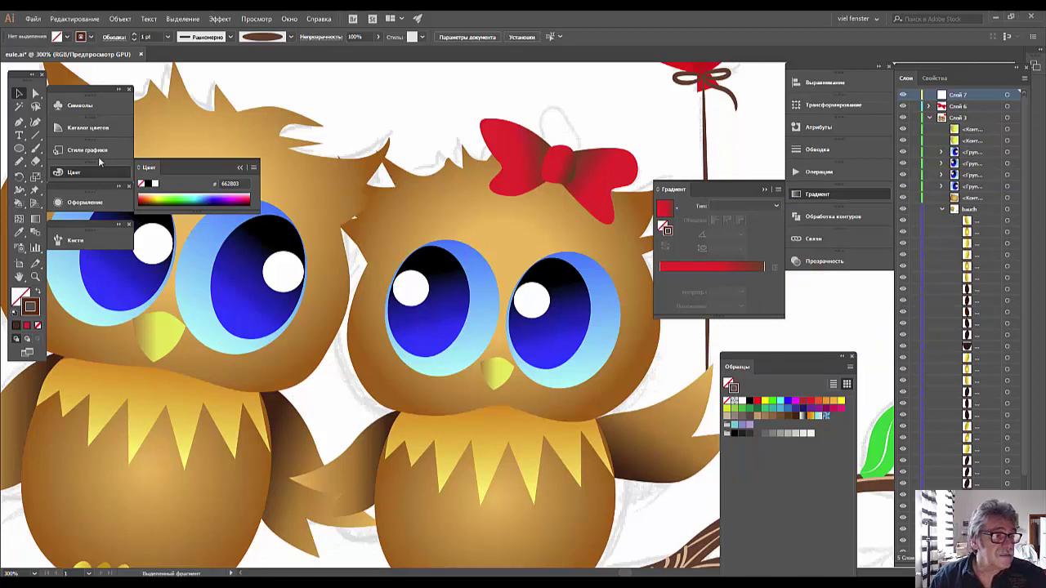
- Choose a Paintbrush brush and paint brown eyelashes above both small-owl eyes
{"action": "left_click", "coordinate": [36, 150]}
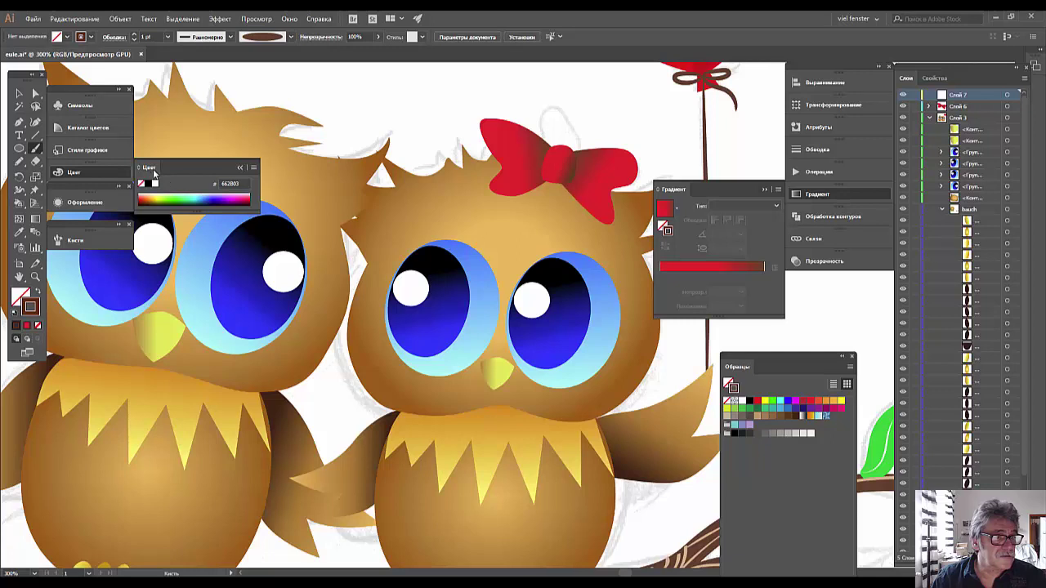
{"action": "left_click_drag", "start_coordinate": [154, 168], "coordinate": [81, 262]}
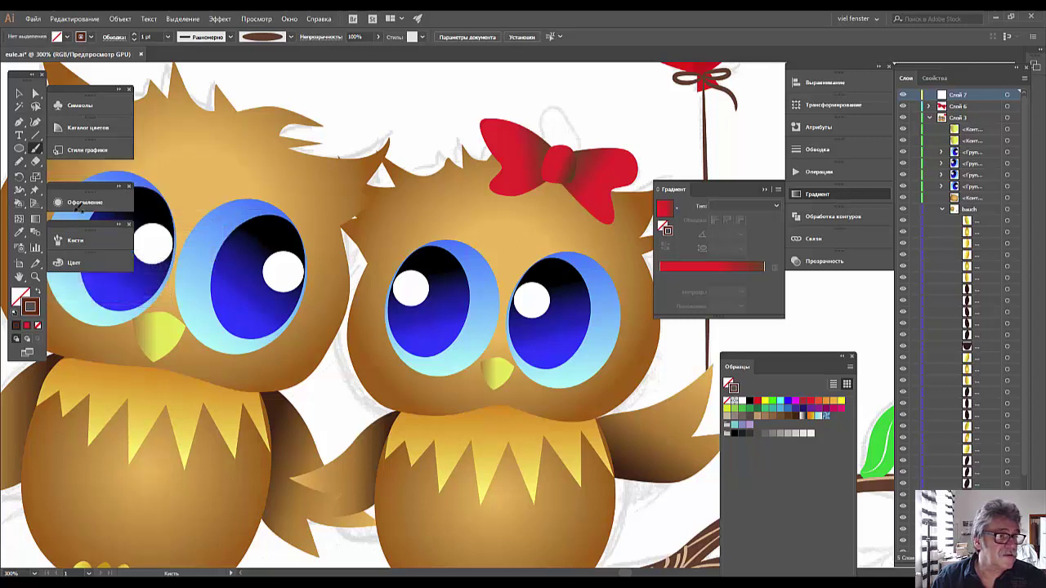
{"action": "left_click_drag", "start_coordinate": [78, 194], "coordinate": [78, 171]}
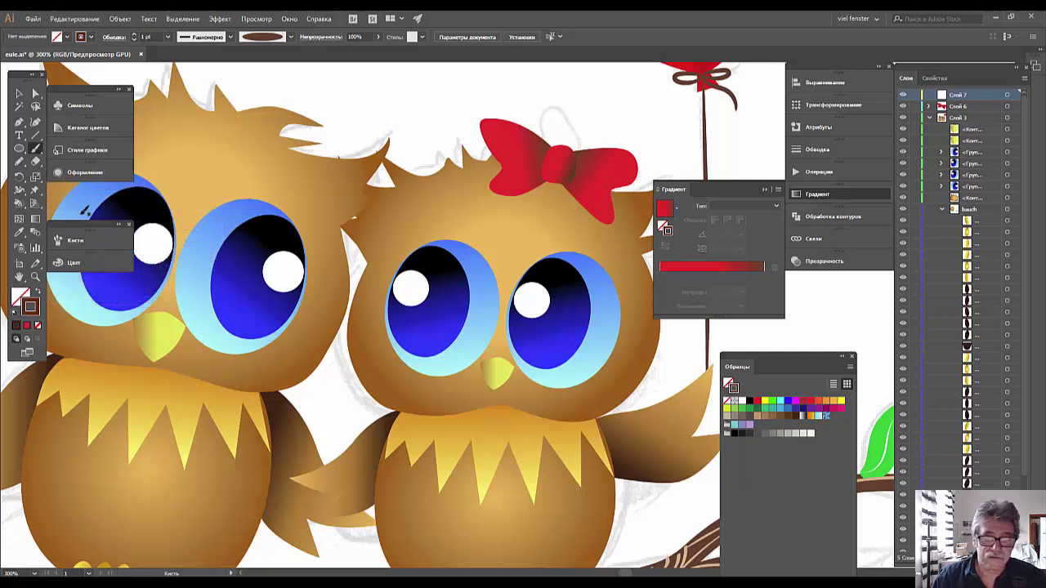
{"action": "left_click_drag", "start_coordinate": [75, 224], "coordinate": [74, 179]}
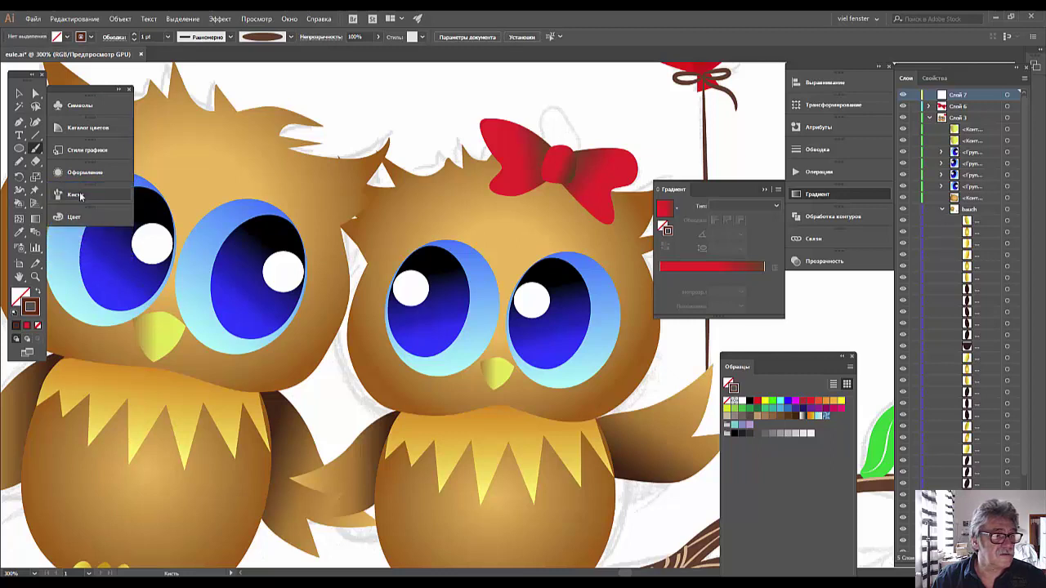
{"action": "left_click", "coordinate": [82, 195]}
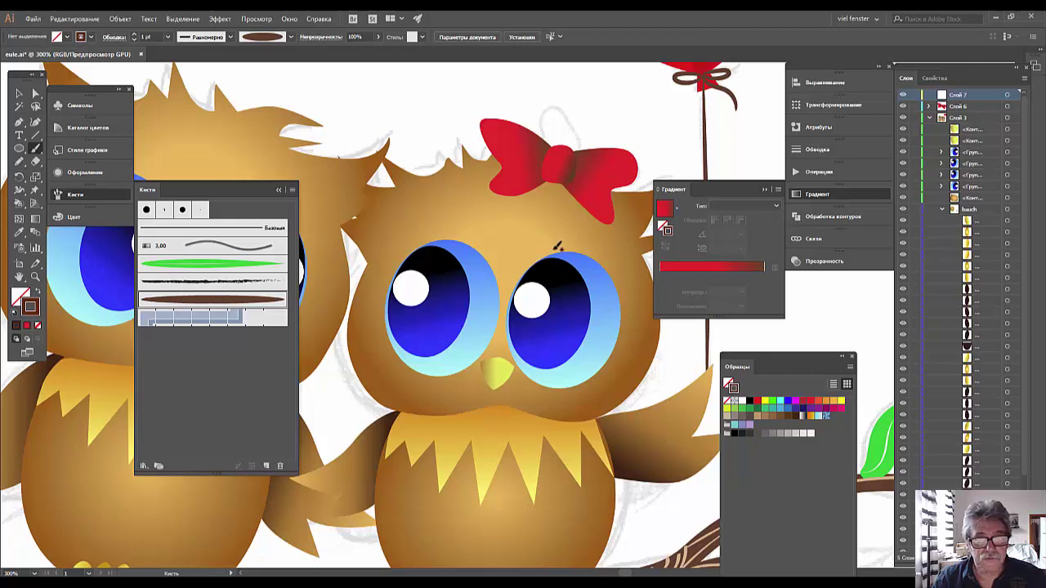
{"action": "left_click_drag", "start_coordinate": [521, 221], "coordinate": [541, 258]}
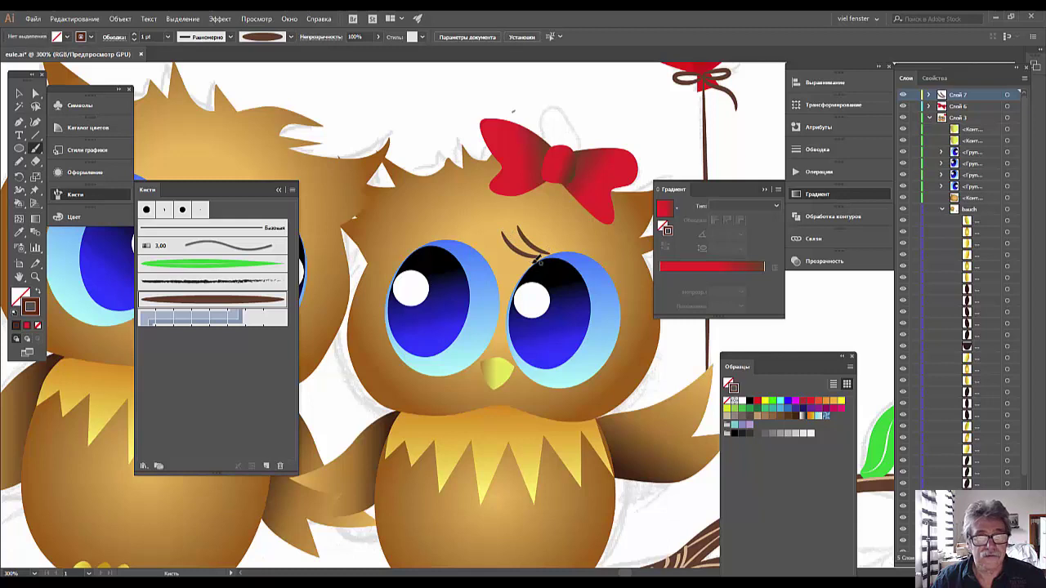
{"action": "left_click_drag", "start_coordinate": [489, 234], "coordinate": [522, 260]}
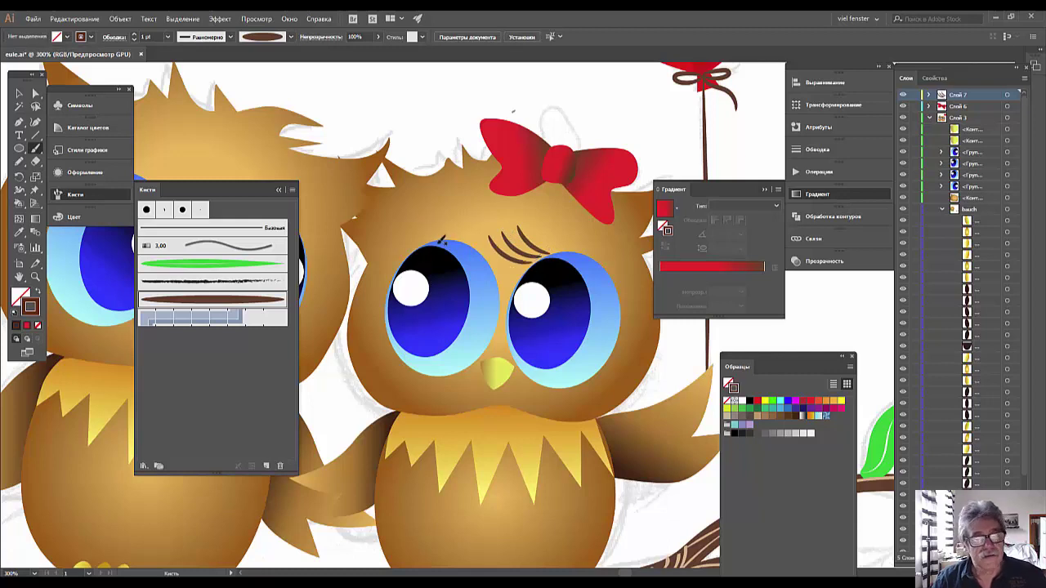
{"action": "mouse_move", "coordinate": [399, 210]}
{"action": "left_mouse_down"}
{"action": "mouse_move", "coordinate": [423, 244]}
{"action": "mouse_move", "coordinate": [413, 250]}
{"action": "left_mouse_up"}
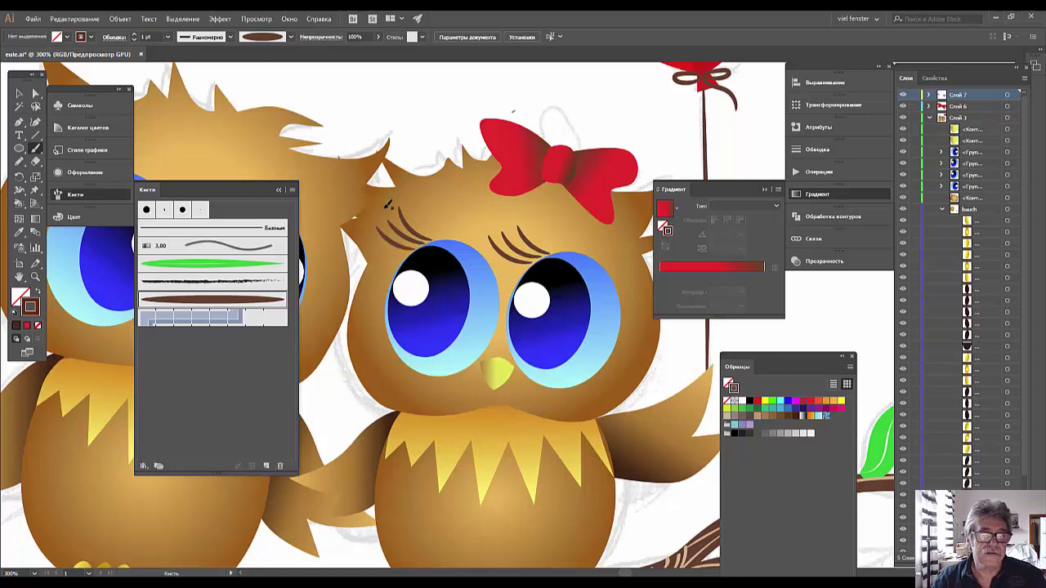
{"action": "key", "text": "ctrl+1"}
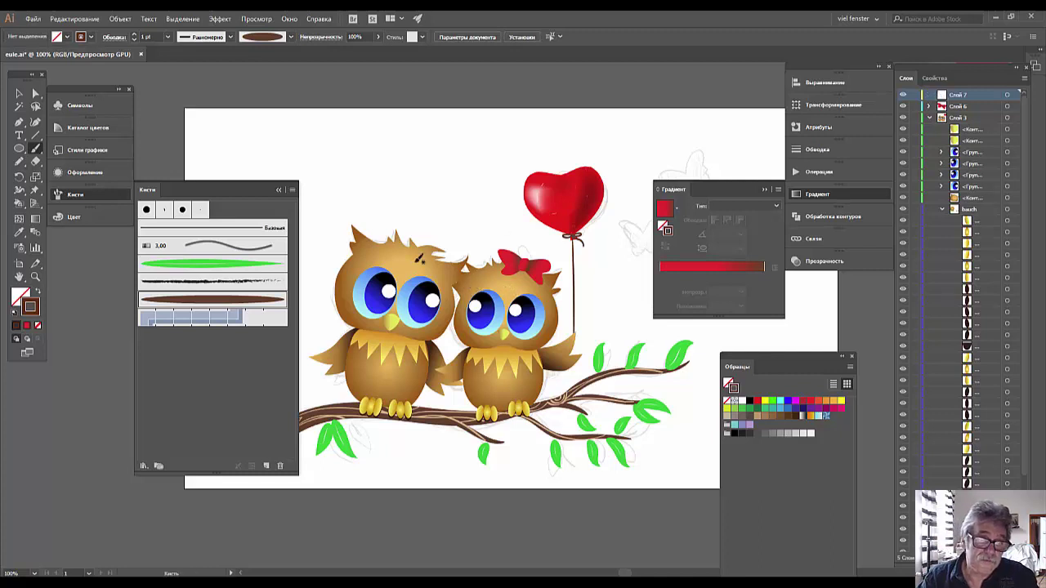
- Paint a brow stroke on the big owl, zoom in and delete the left eye's eyelash stroke
{"action": "left_click_drag", "start_coordinate": [426, 269], "coordinate": [408, 270]}
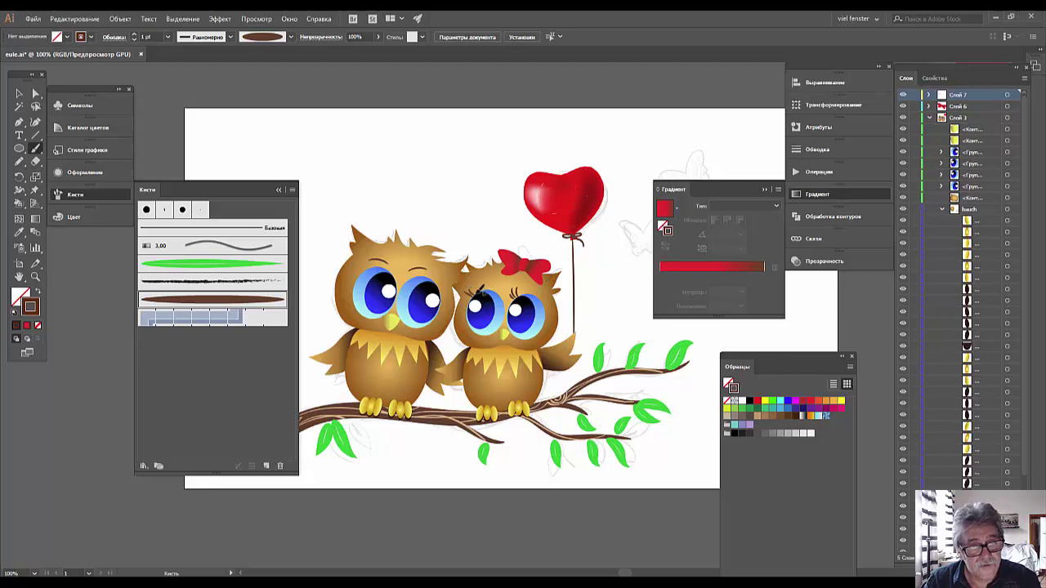
{"action": "scroll", "coordinate": [509, 313], "scroll_direction": "up", "scroll_amount": 1}
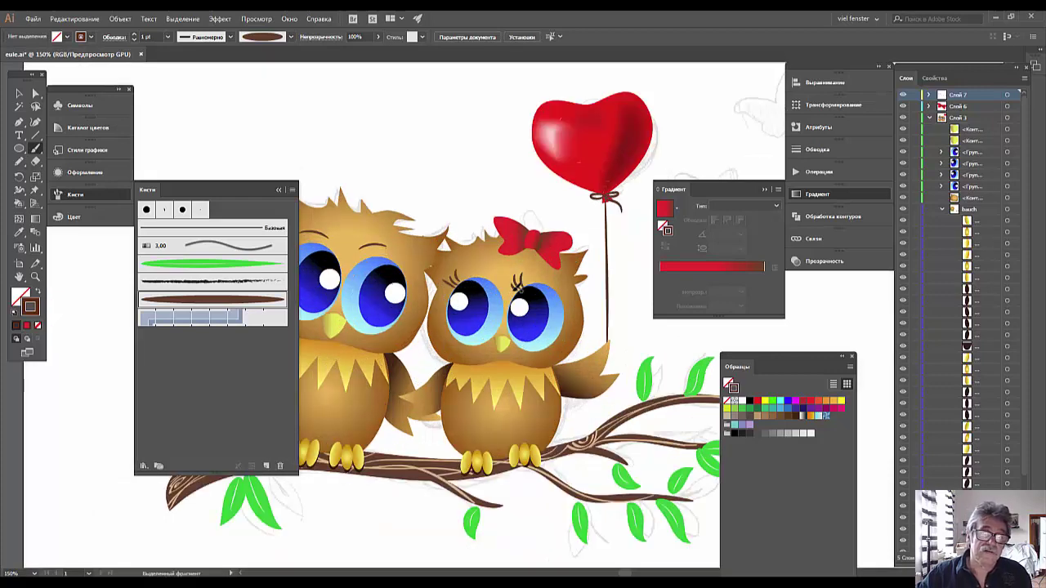
{"action": "scroll", "coordinate": [509, 313], "scroll_direction": "up", "scroll_amount": 2}
{"action": "scroll", "coordinate": [509, 313], "scroll_direction": "up", "scroll_amount": 1}
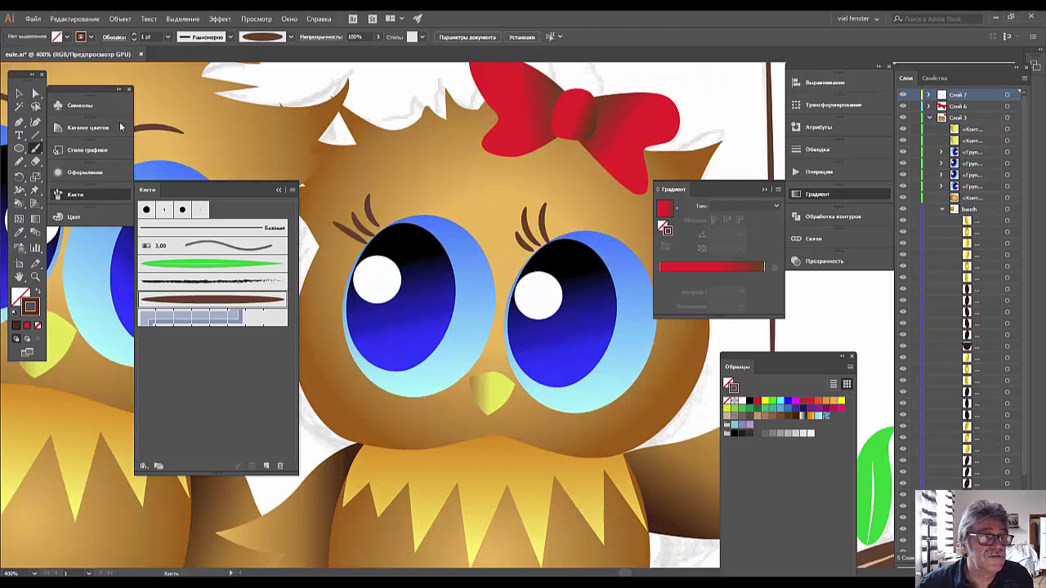
{"action": "left_click", "coordinate": [36, 93]}
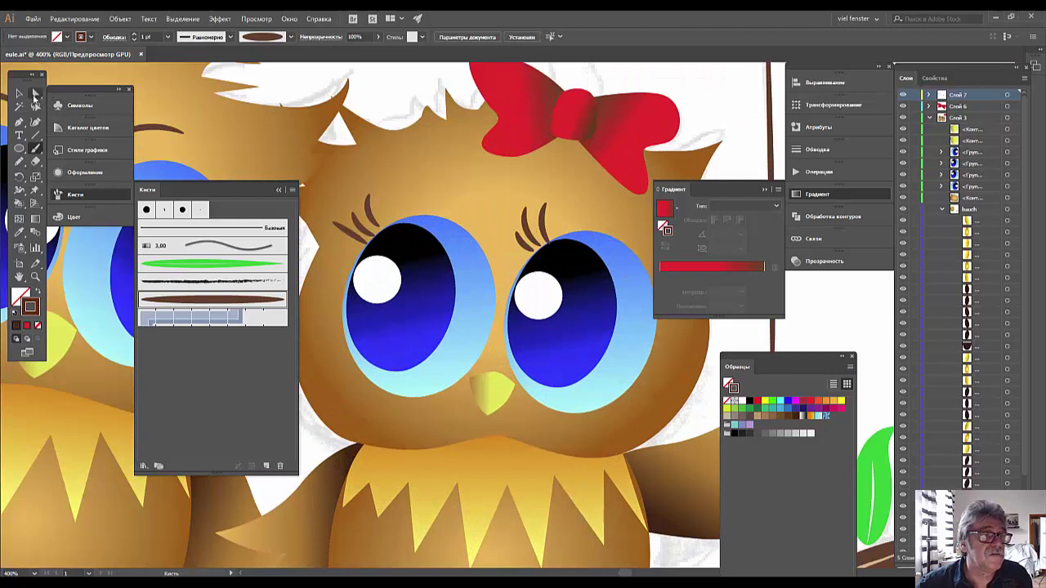
{"action": "left_click", "coordinate": [369, 209]}
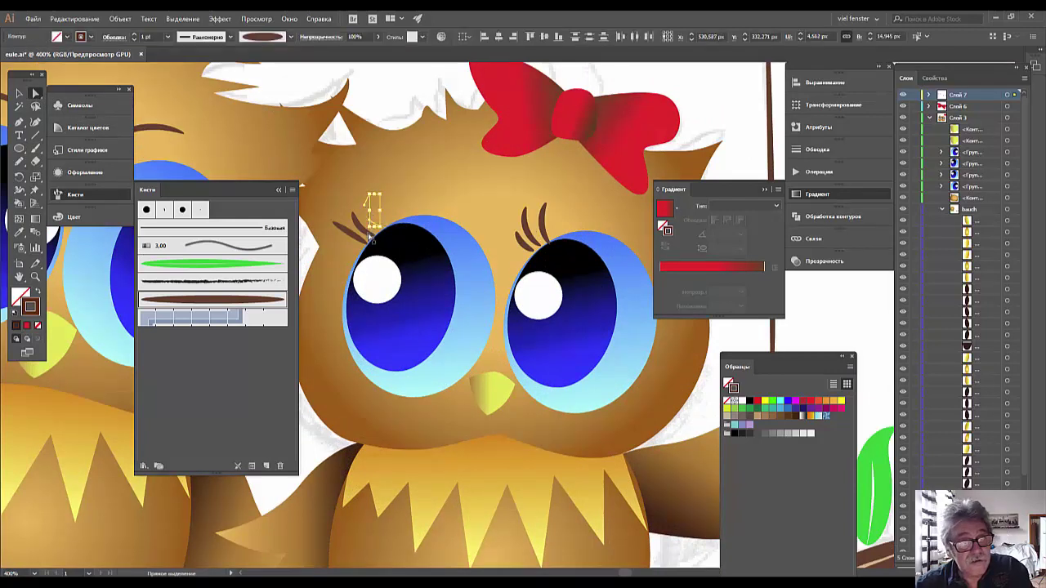
{"action": "key", "text": "Delete"}
- Select the right eye's eyelashes and reshape them slightly larger
{"action": "left_click", "coordinate": [360, 228]}
{"action": "left_click", "coordinate": [357, 237]}
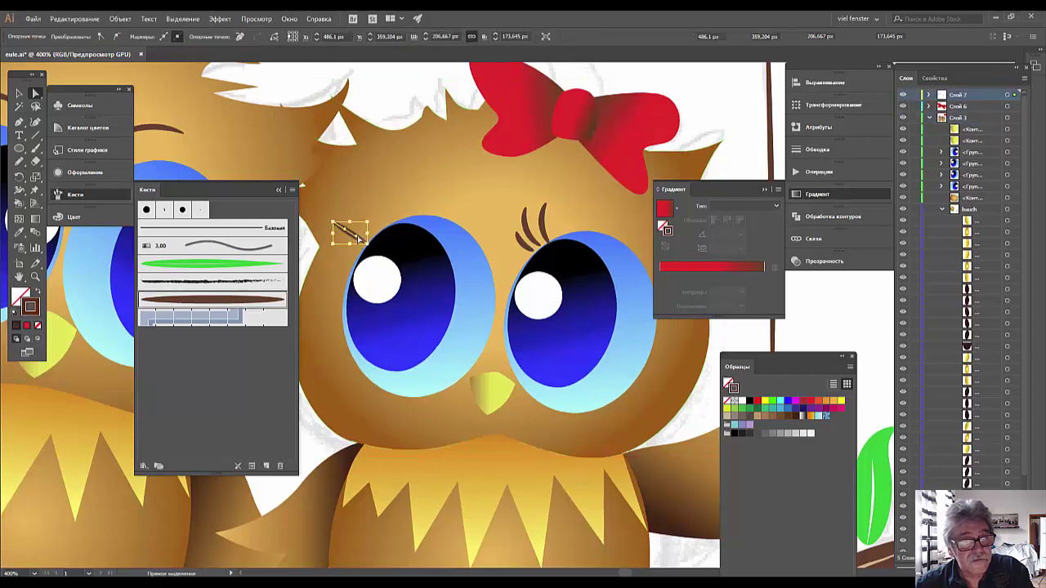
{"action": "left_click", "coordinate": [542, 235]}
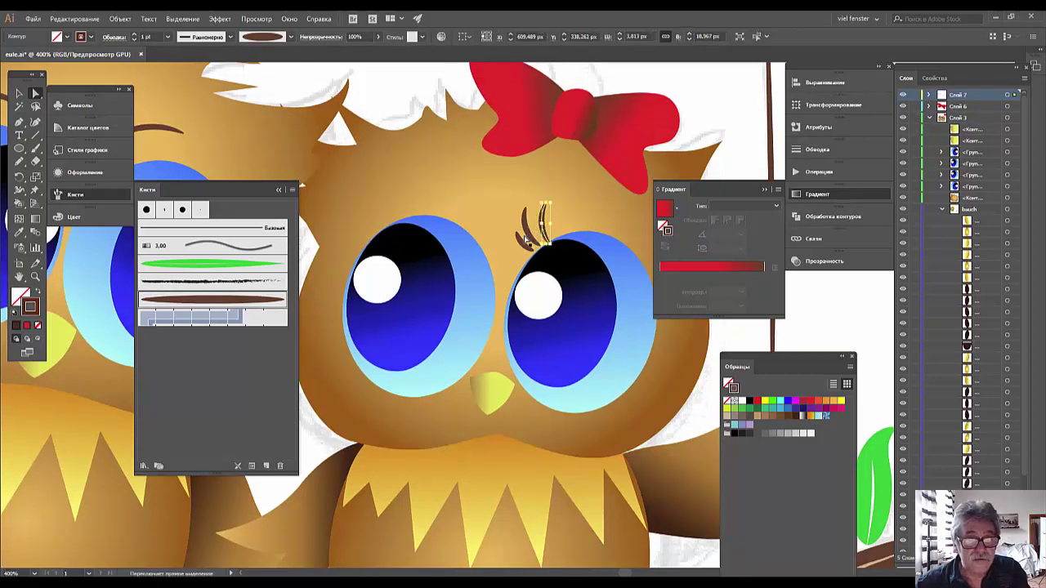
{"action": "left_click", "coordinate": [527, 239], "text": "shift"}
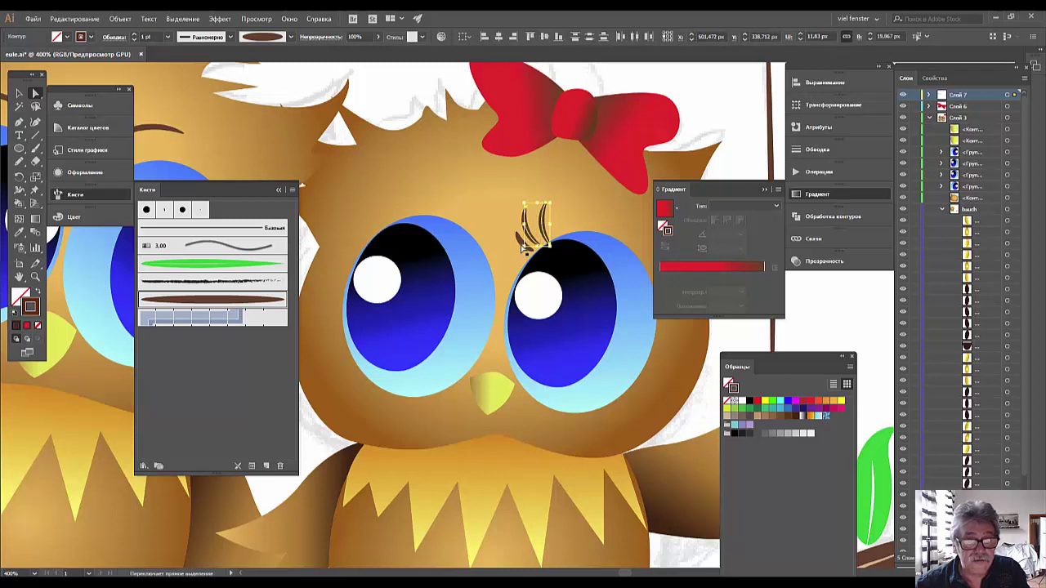
{"action": "left_click_drag", "start_coordinate": [524, 247], "coordinate": [364, 231]}
- Alt-drag a copy of the eyelashes to the left eye and nudge it into place
{"action": "key", "text": "alt"}
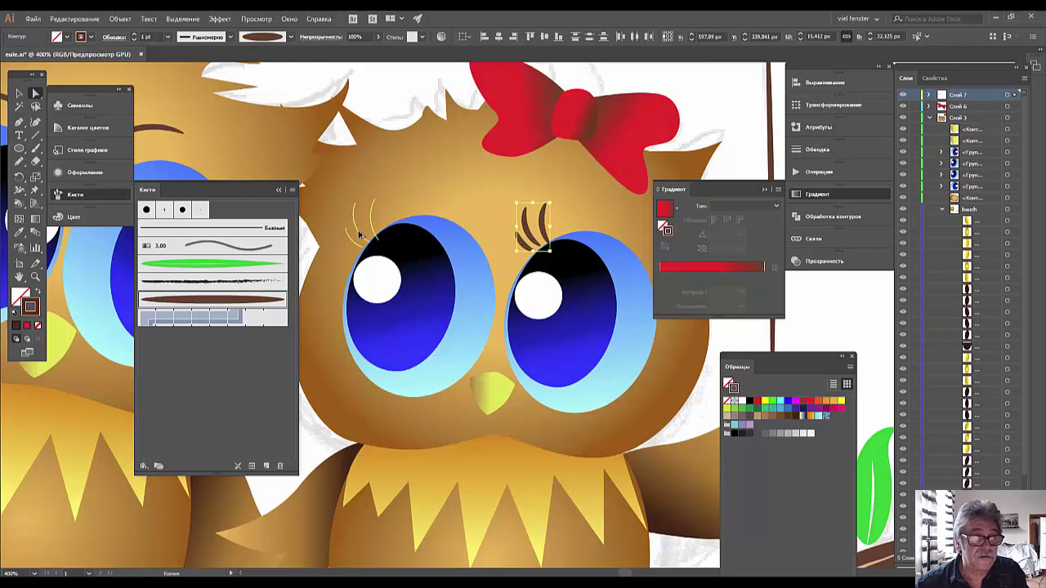
{"action": "left_click_drag", "start_coordinate": [363, 232], "coordinate": [363, 231]}
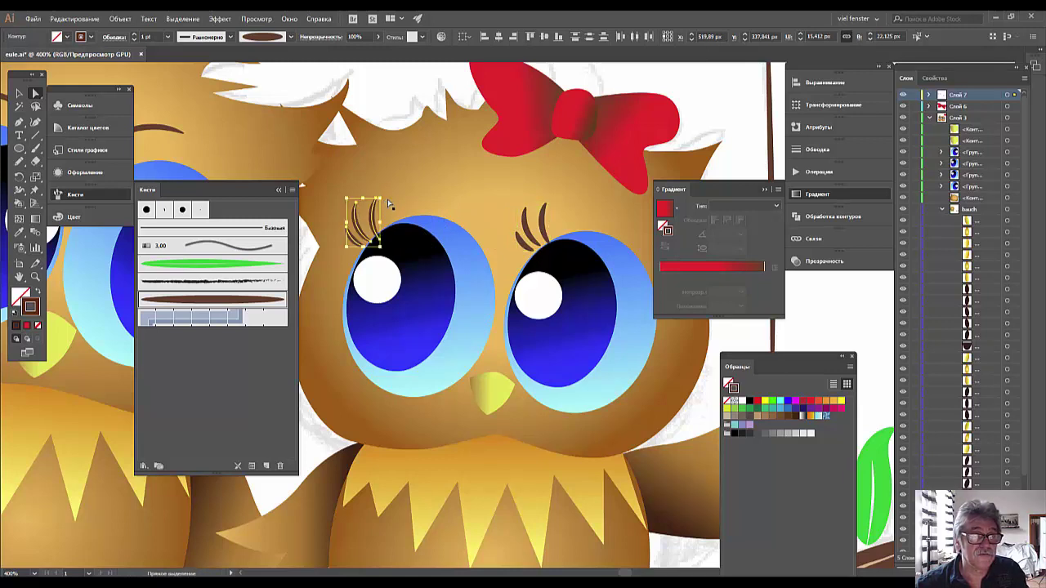
{"action": "left_click", "coordinate": [482, 196]}
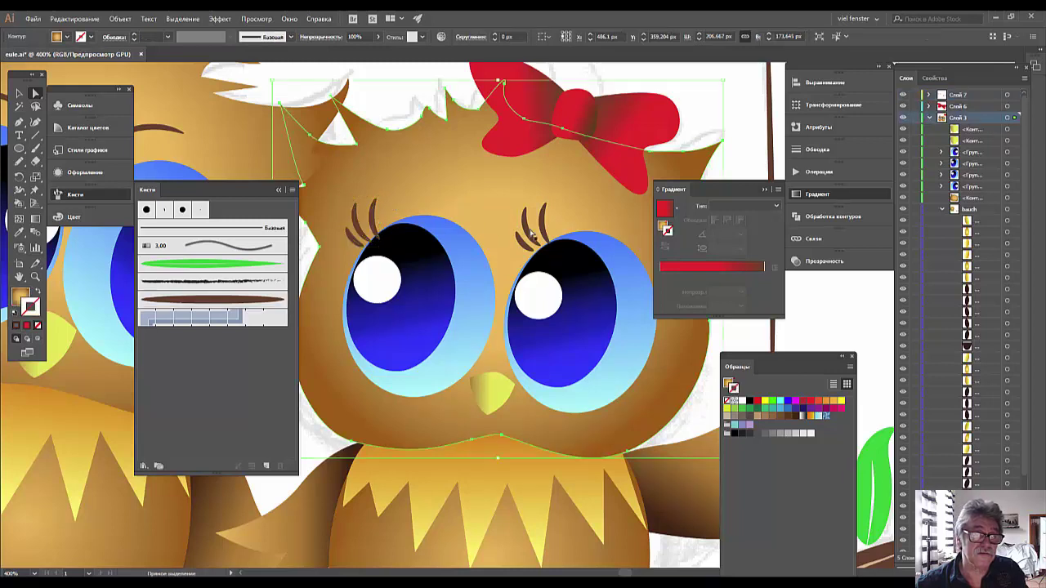
{"action": "left_click", "coordinate": [372, 219]}
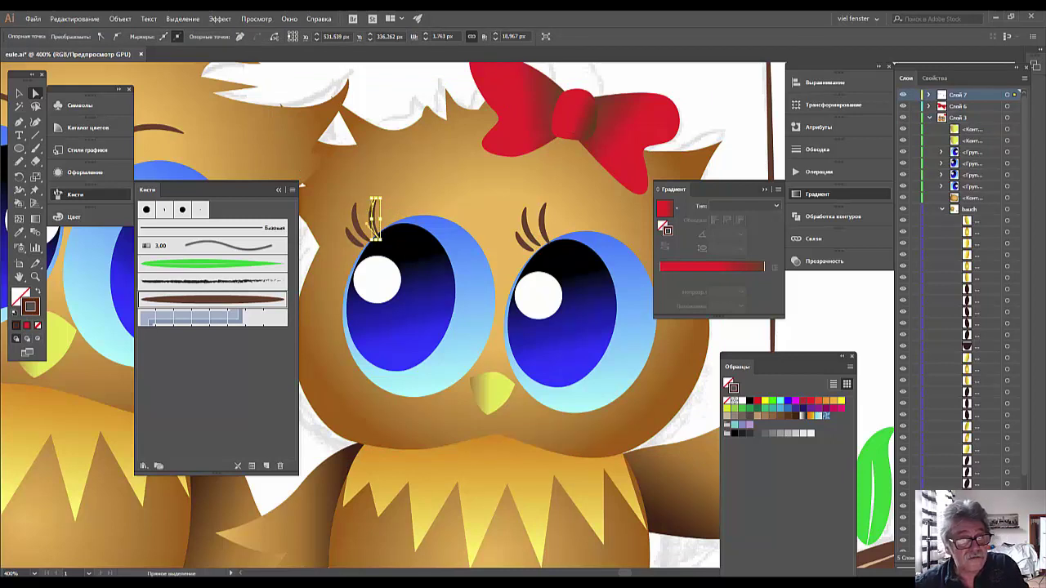
{"action": "left_click", "coordinate": [454, 208]}
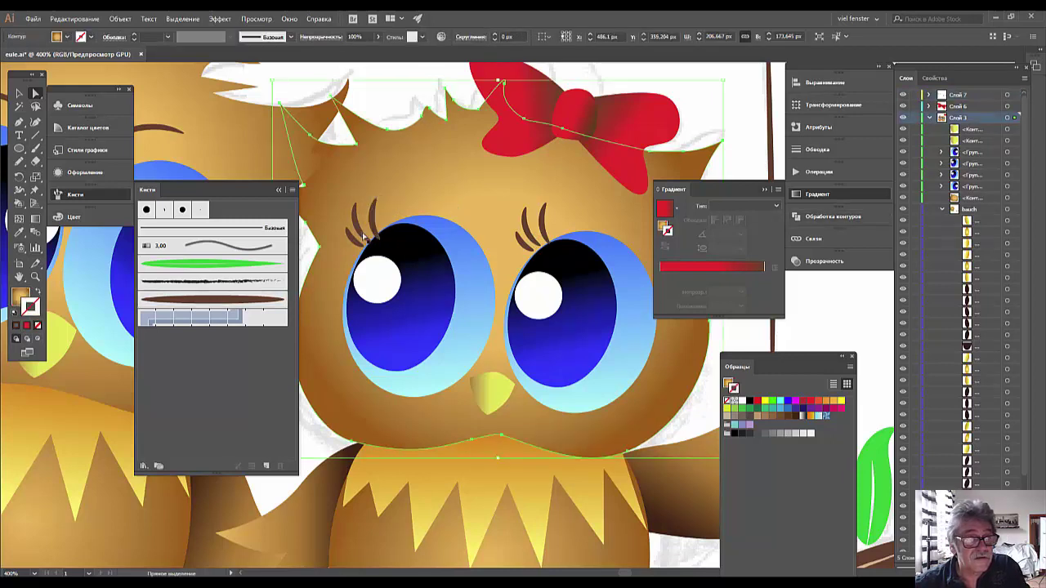
{"action": "left_click", "coordinate": [374, 230]}
{"action": "left_click", "coordinate": [18, 93]}
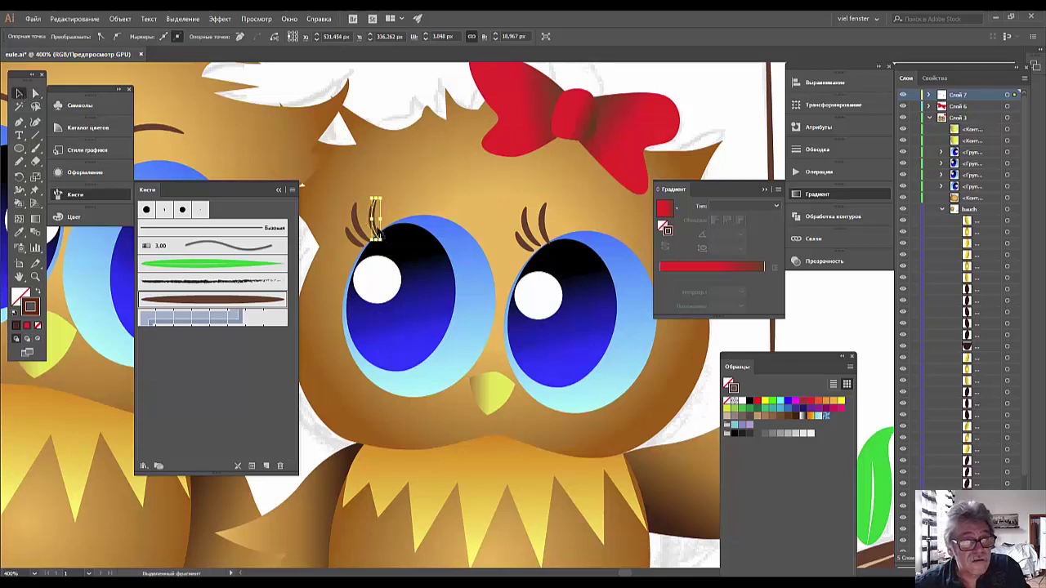
{"action": "left_click_drag", "start_coordinate": [377, 233], "coordinate": [373, 219]}
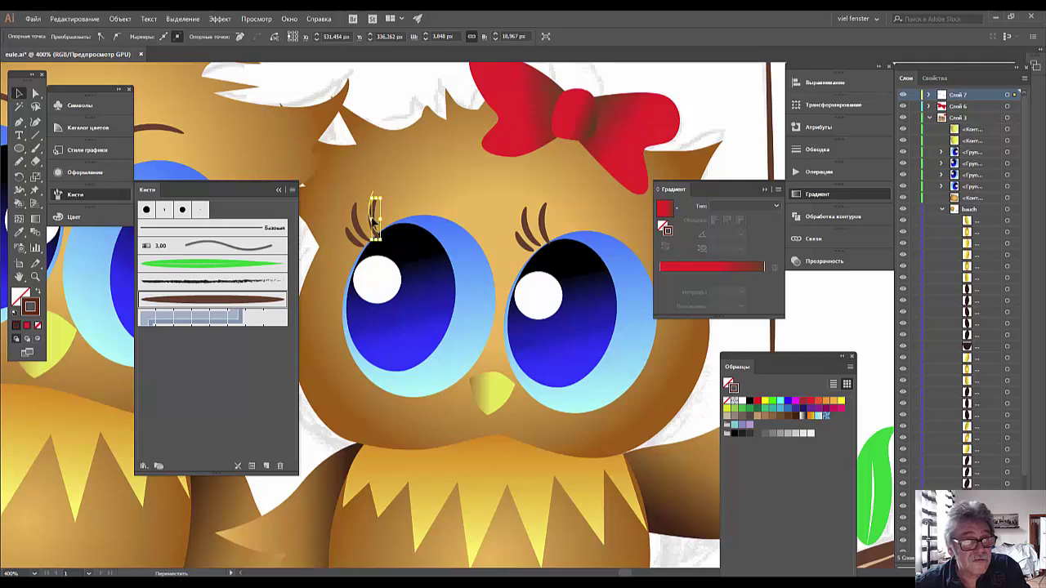
{"action": "left_click", "coordinate": [445, 198]}
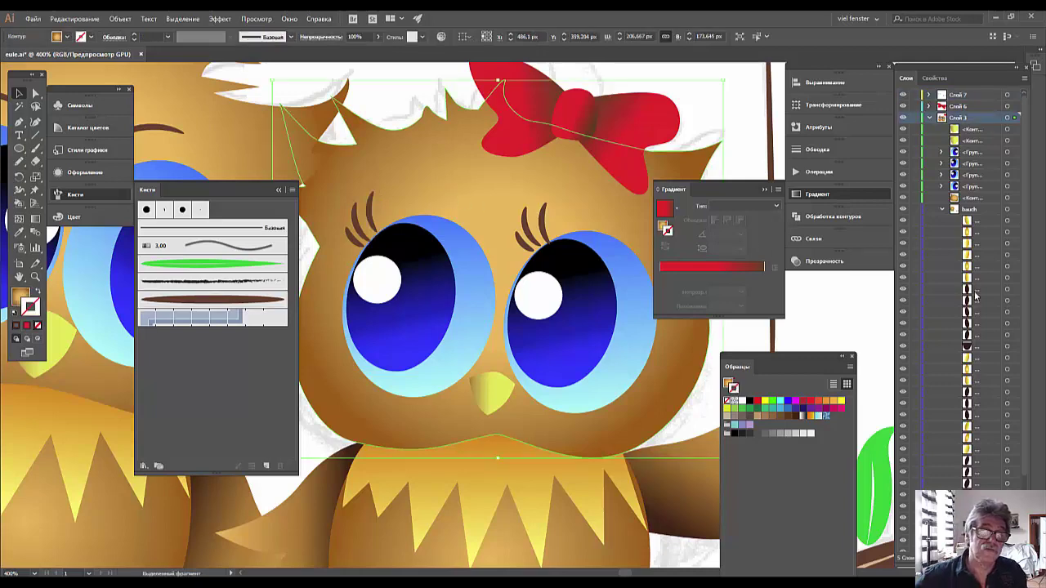
- Bring the pale butterfly sketches into view, with the Pen tool and Слой 7 active
{"action": "key", "text": "ctrl+minus"}
{"action": "key", "text": "ctrl+minus"}
{"action": "key", "text": "ctrl+minus"}
{"action": "key", "text": "ctrl+minus"}
{"action": "key", "text": "ctrl+minus"}
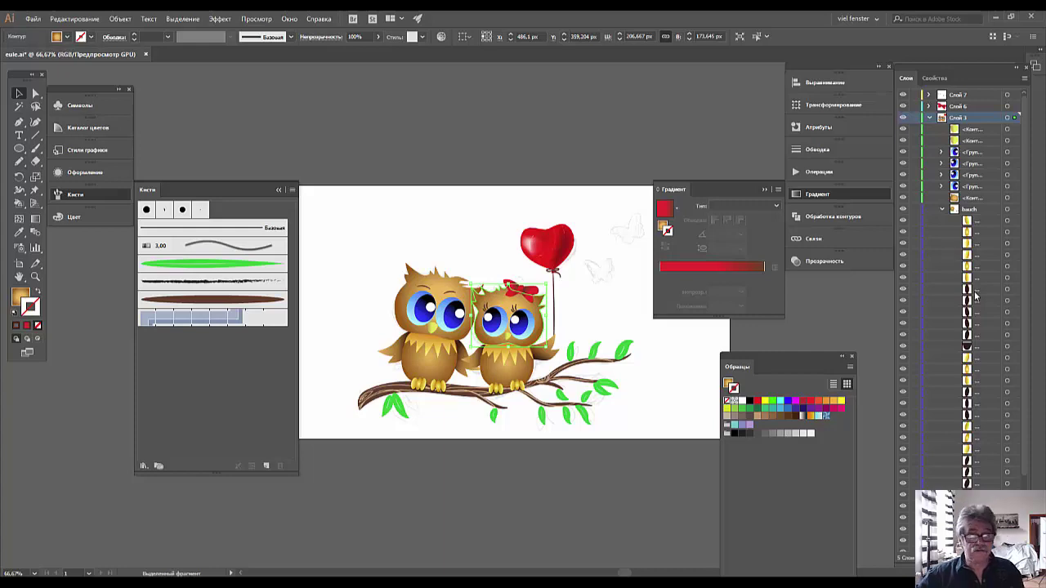
{"action": "key", "text": "ctrl+minus"}
{"action": "key", "text": "ctrl+minus"}
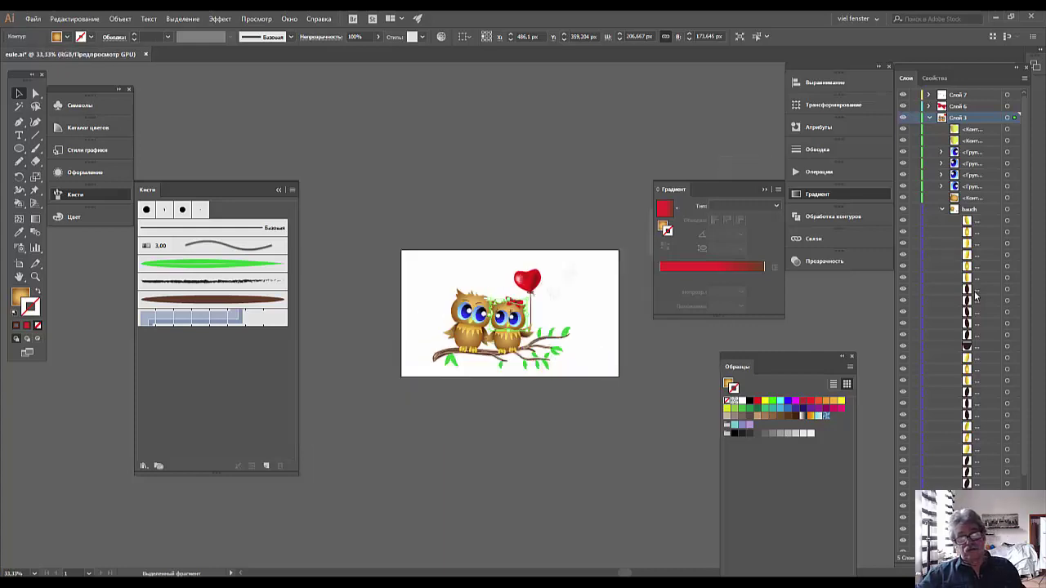
{"action": "key", "text": "ctrl+plus"}
{"action": "key", "text": "ctrl+plus"}
{"action": "key", "text": "ctrl+plus"}
{"action": "key", "text": "ctrl+plus"}
{"action": "key", "text": "ctrl+plus"}
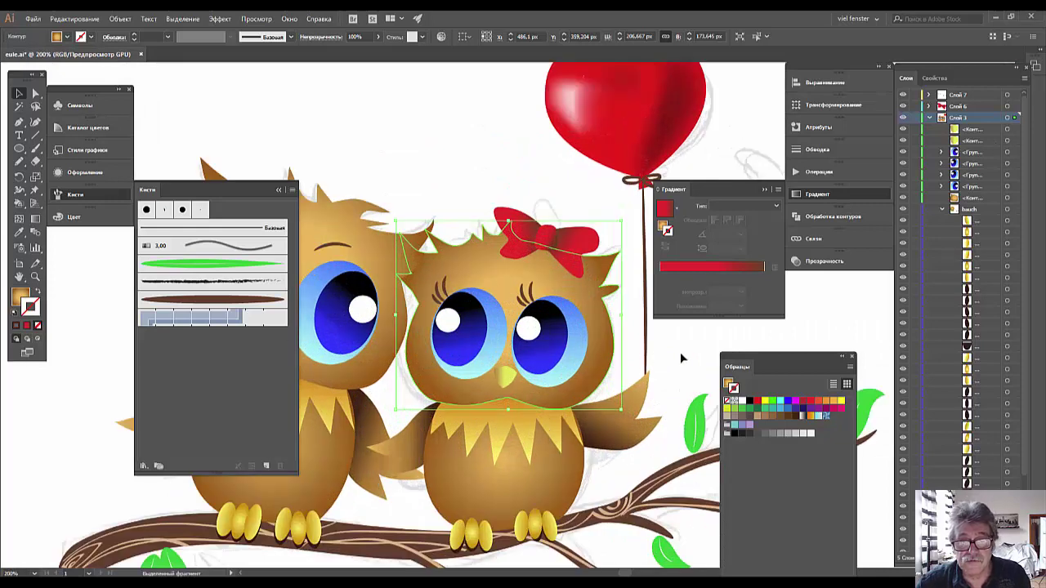
{"action": "left_click", "coordinate": [681, 356]}
{"action": "mouse_move", "coordinate": [630, 332]}
{"action": "left_mouse_down"}
{"action": "mouse_move", "coordinate": [561, 331]}
{"action": "mouse_move", "coordinate": [388, 384]}
{"action": "mouse_move", "coordinate": [423, 442]}
{"action": "left_mouse_up"}
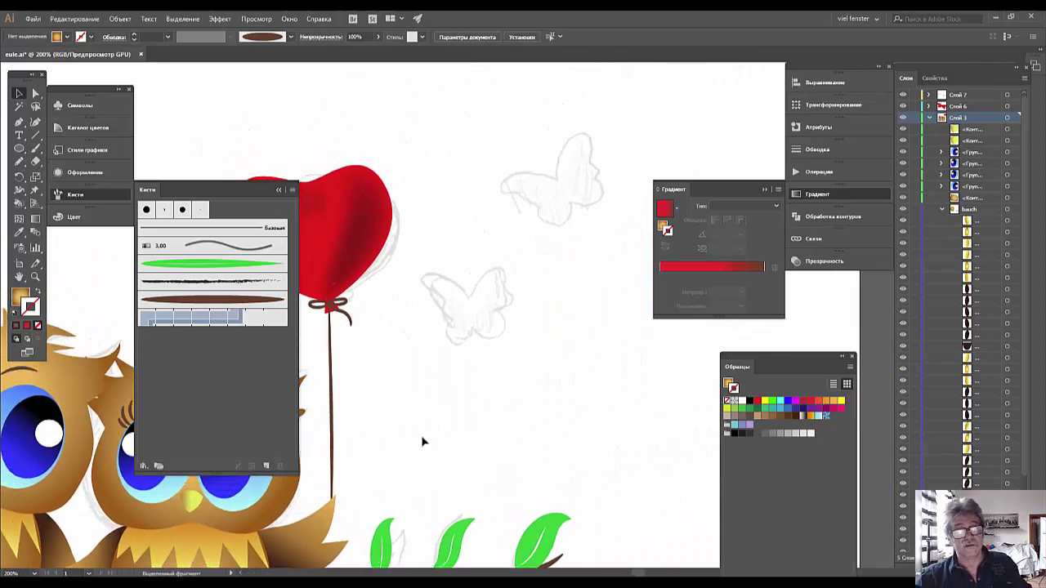
{"action": "left_click", "coordinate": [18, 124]}
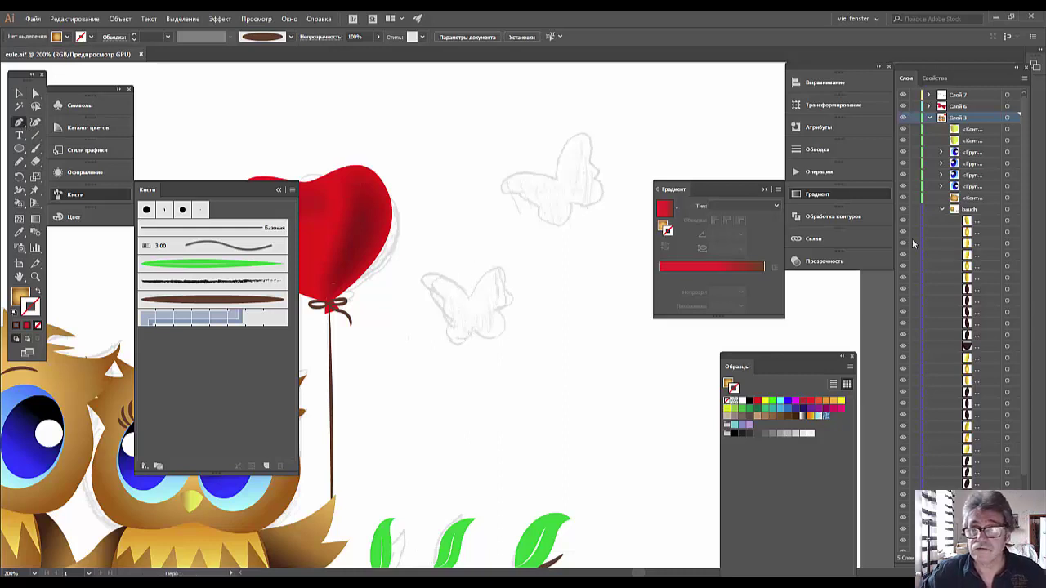
{"action": "left_click", "coordinate": [991, 96]}
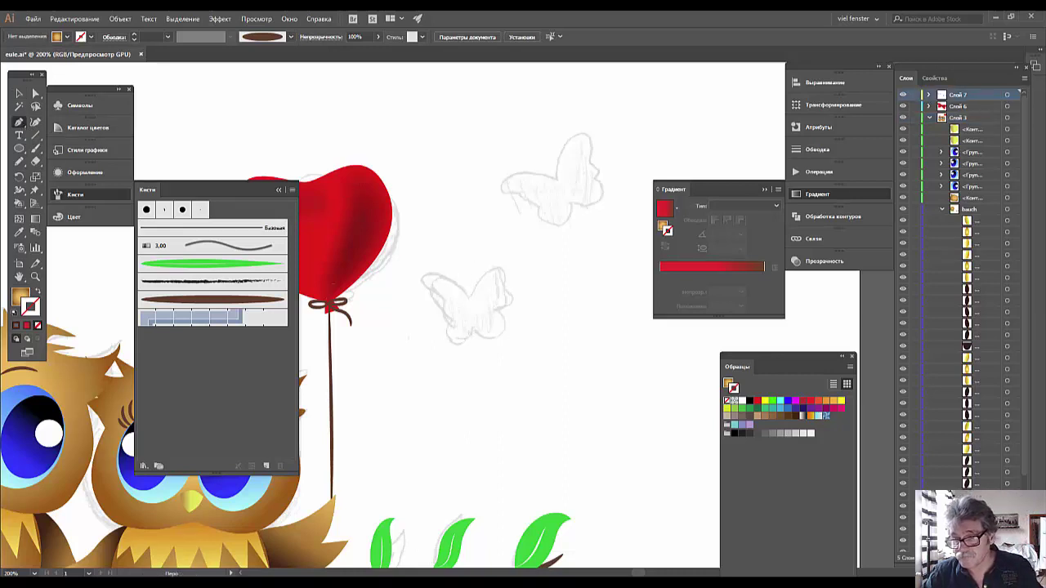
- Add a new top layer and trace the left butterfly wing with the Pen tool
{"action": "key", "text": "ctrl+l"}
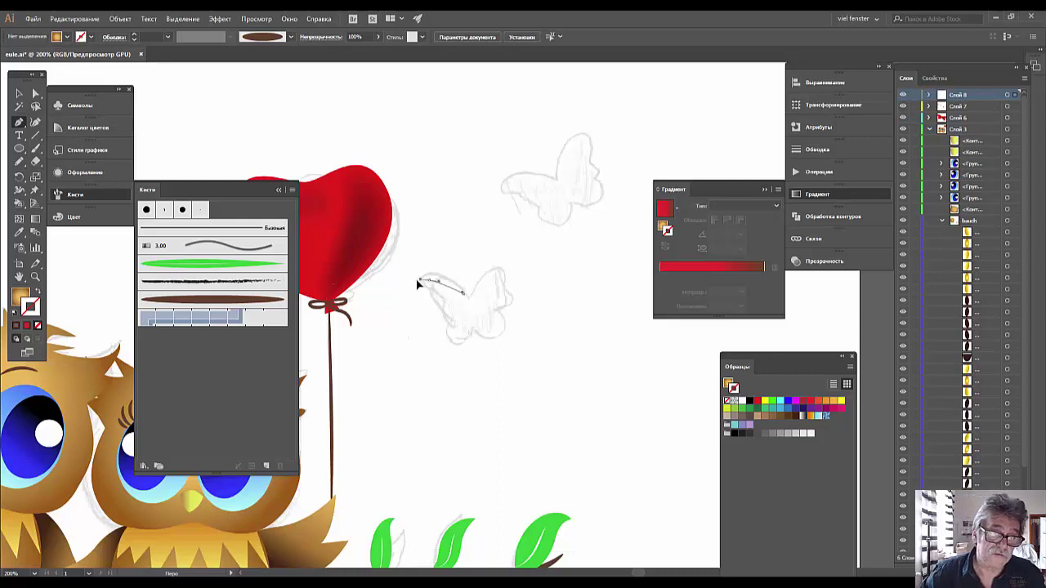
{"action": "mouse_move", "coordinate": [415, 284]}
{"action": "left_mouse_down"}
{"action": "mouse_move", "coordinate": [431, 334]}
{"action": "mouse_move", "coordinate": [460, 349]}
{"action": "mouse_move", "coordinate": [454, 366]}
{"action": "left_mouse_up"}
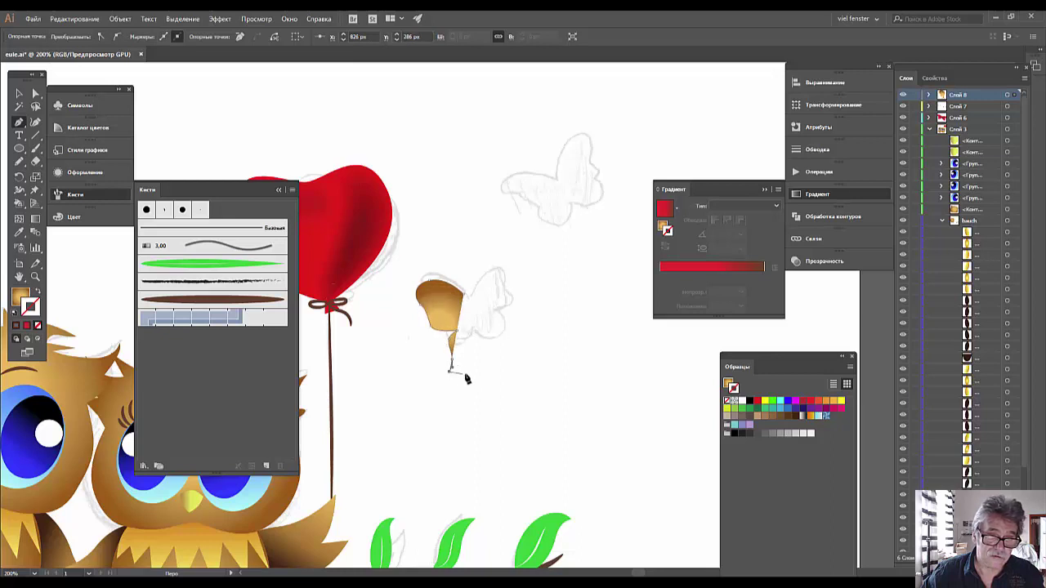
{"action": "mouse_move", "coordinate": [449, 369]}
{"action": "left_mouse_down"}
{"action": "mouse_move", "coordinate": [475, 374]}
{"action": "mouse_move", "coordinate": [484, 350]}
{"action": "mouse_move", "coordinate": [468, 301]}
{"action": "left_mouse_up"}
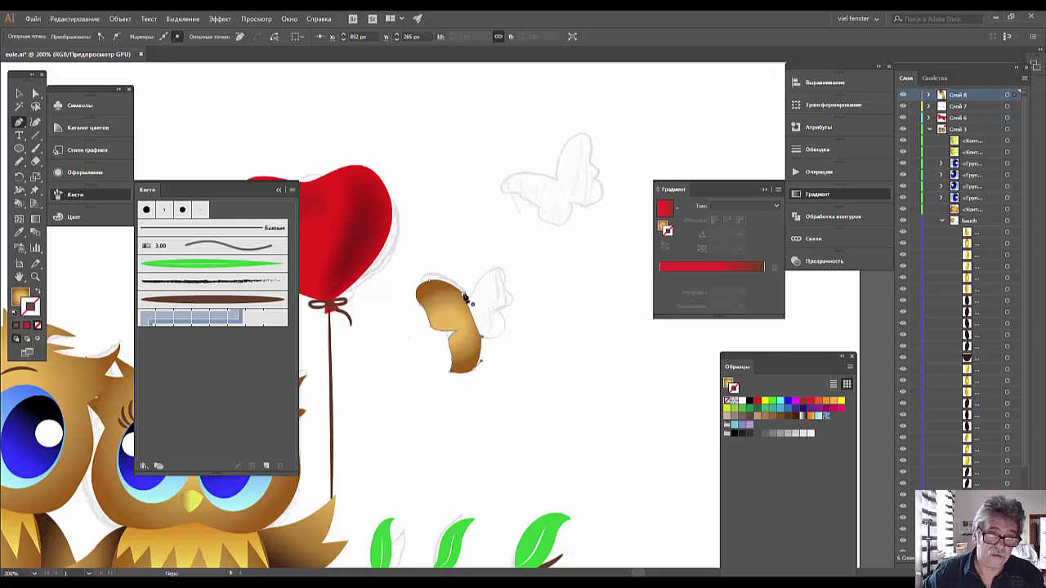
{"action": "scroll", "coordinate": [496, 300], "scroll_direction": "up", "scroll_amount": 1}
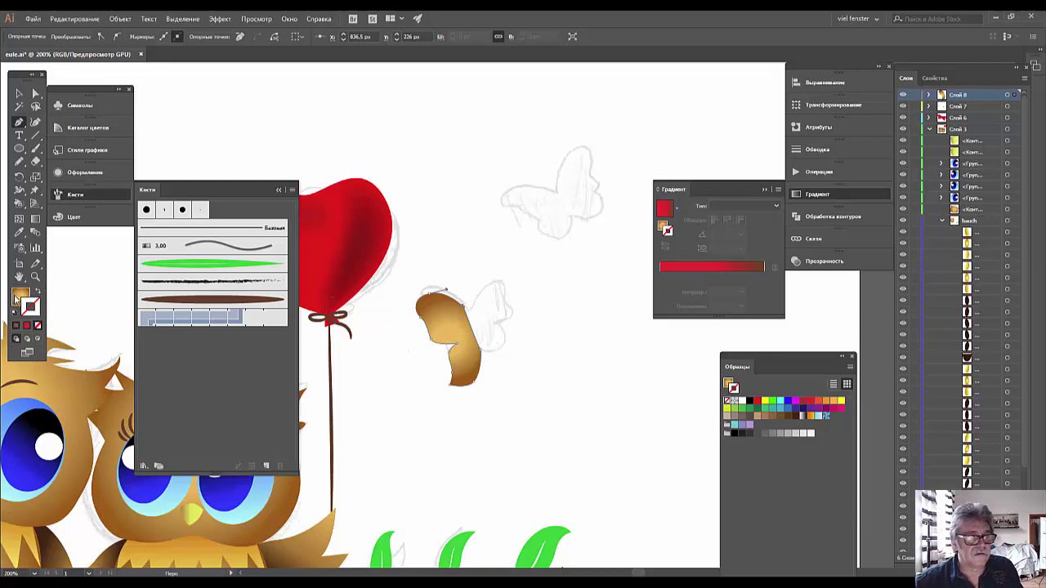
- Fill the wing with the balloon's red using the Eyedropper
{"action": "left_click", "coordinate": [712, 268]}
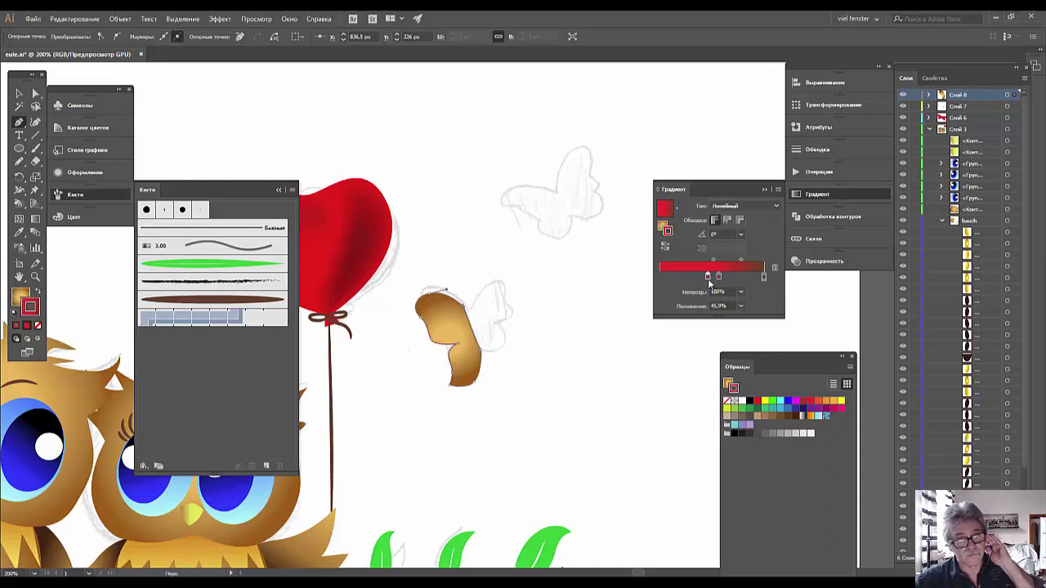
{"action": "left_click_drag", "start_coordinate": [708, 279], "coordinate": [677, 280]}
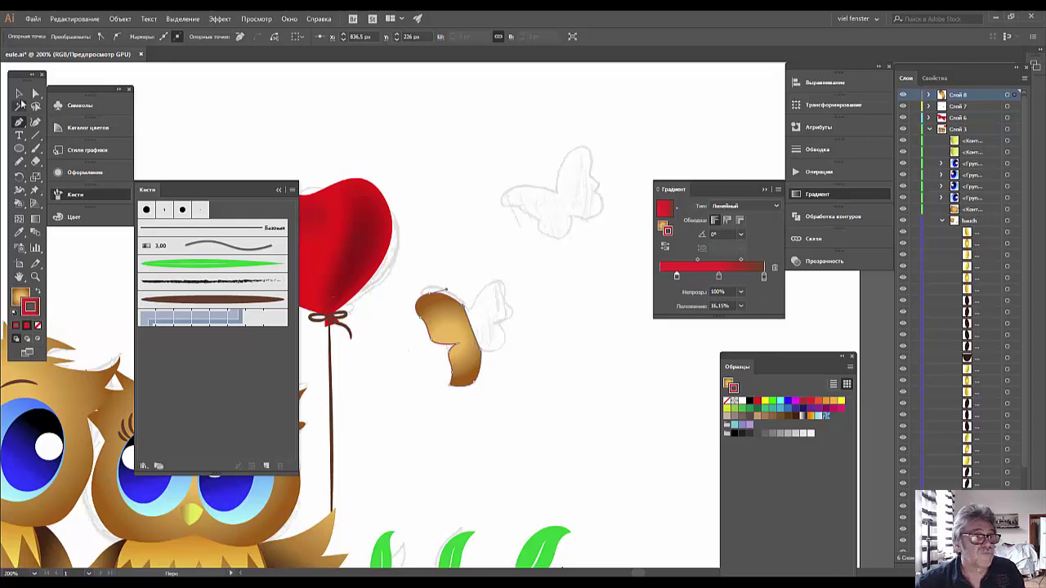
{"action": "left_click", "coordinate": [18, 233]}
{"action": "left_click", "coordinate": [358, 246]}
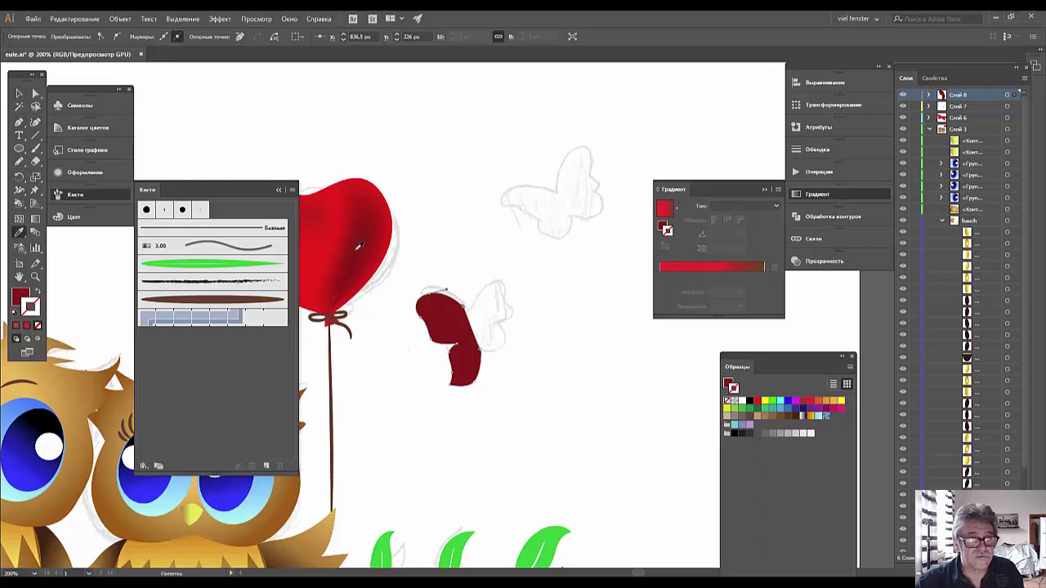
{"action": "left_click", "coordinate": [342, 232]}
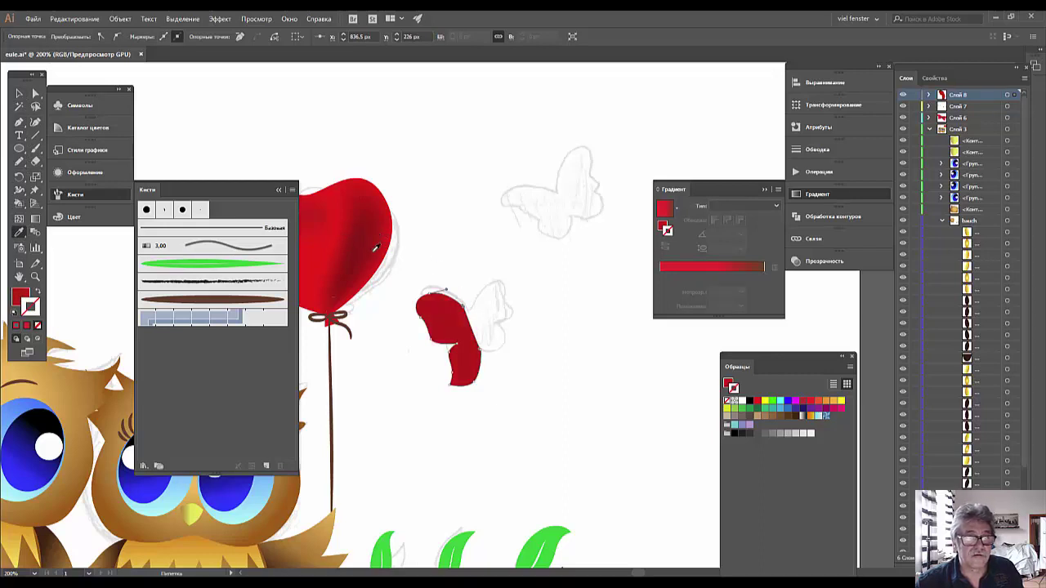
{"action": "left_click", "coordinate": [17, 92]}
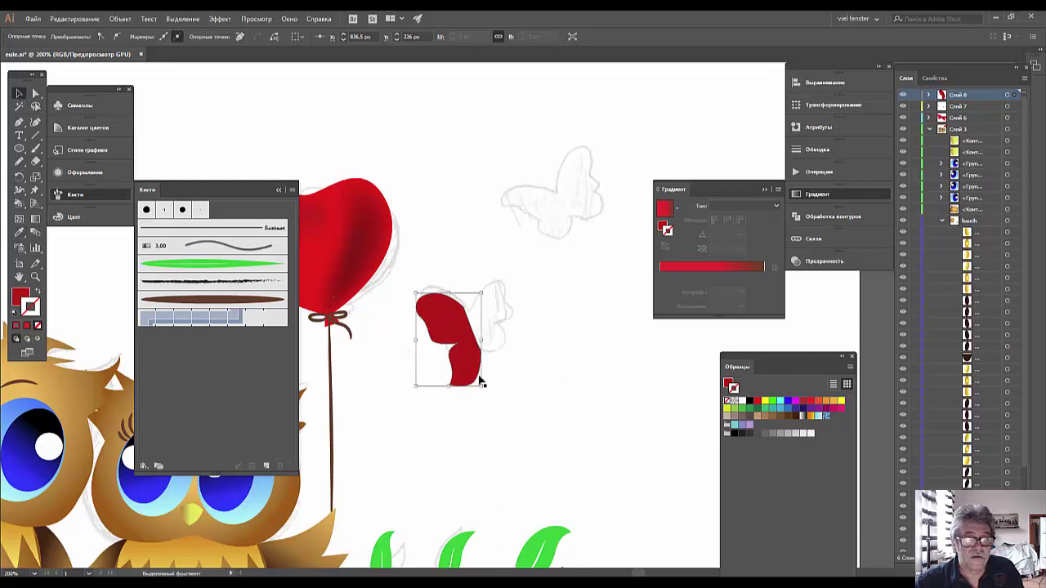
- Duplicate the red wing to the right and reflect the copy across the vertical axis
{"action": "left_click_drag", "start_coordinate": [470, 364], "coordinate": [487, 355]}
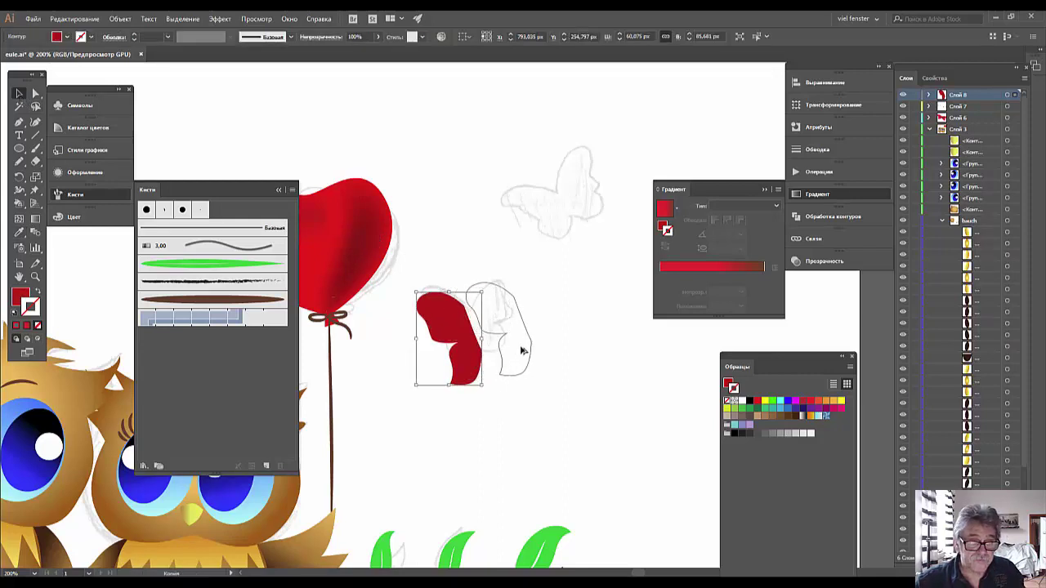
{"action": "left_click_drag", "start_coordinate": [487, 355], "coordinate": [527, 349]}
{"action": "right_click", "coordinate": [526, 347]}
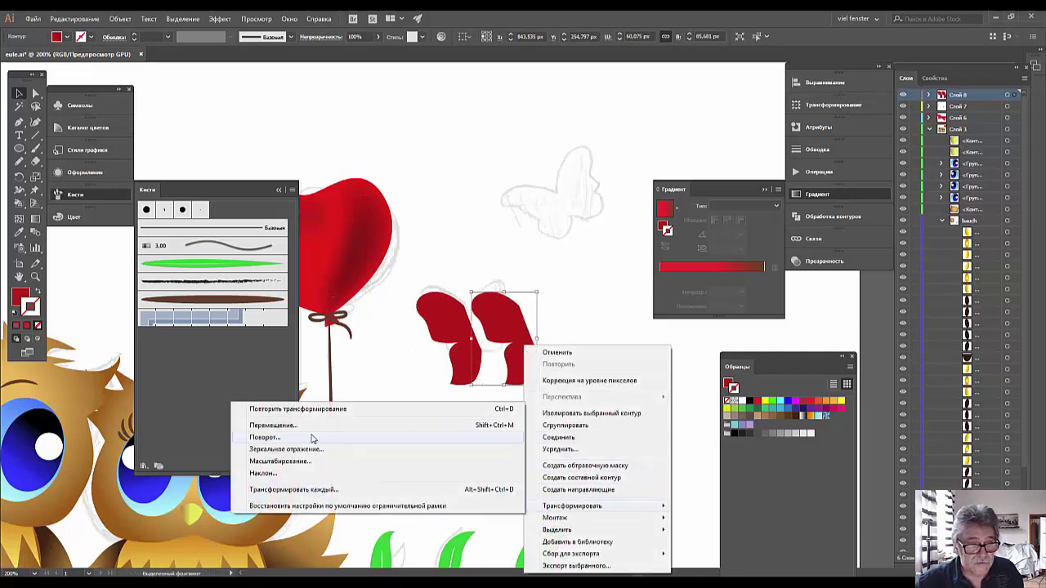
{"action": "mouse_move", "coordinate": [571, 505]}
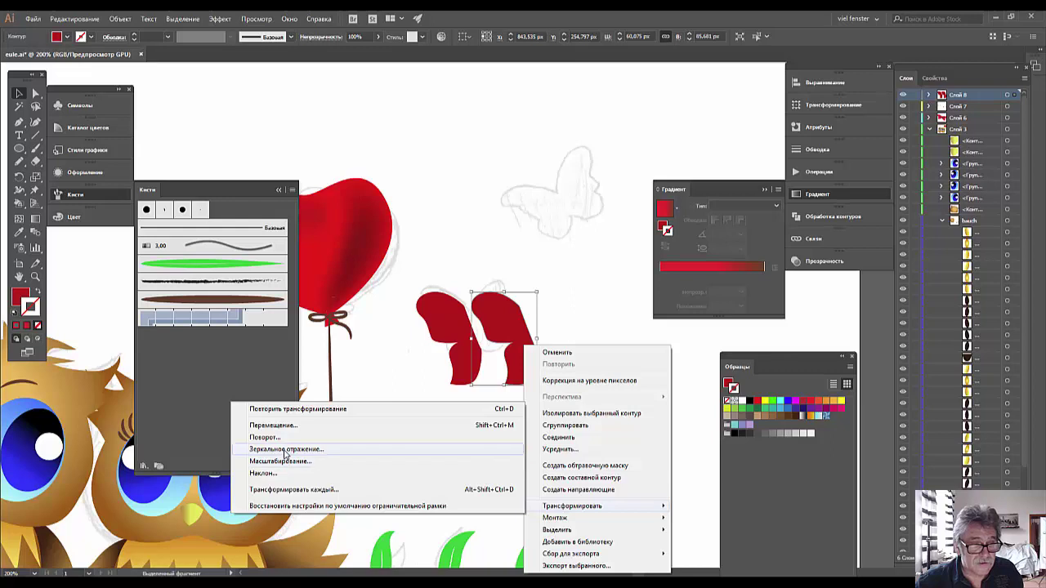
{"action": "left_click", "coordinate": [285, 450]}
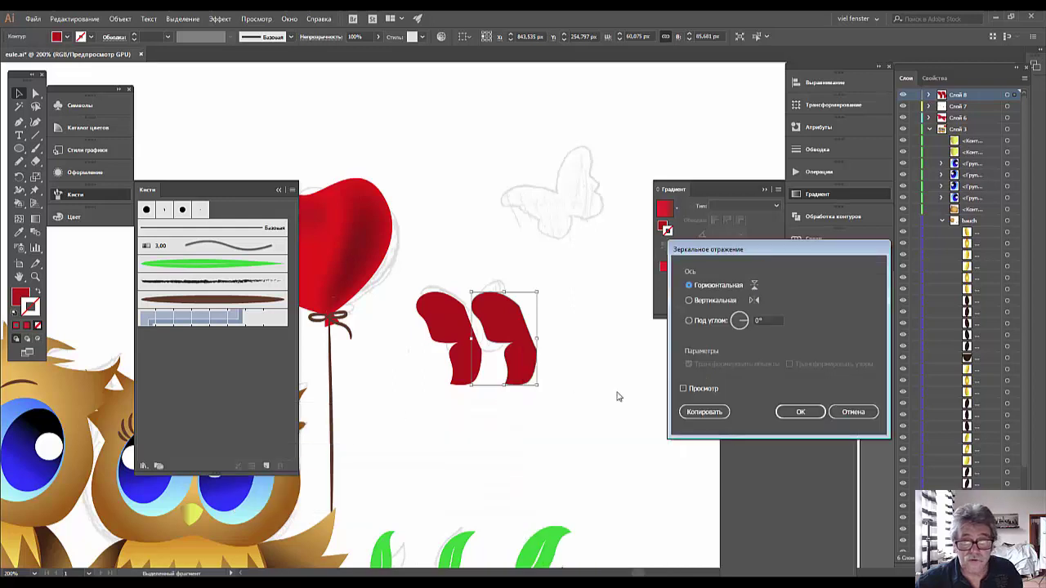
{"action": "left_click", "coordinate": [691, 300]}
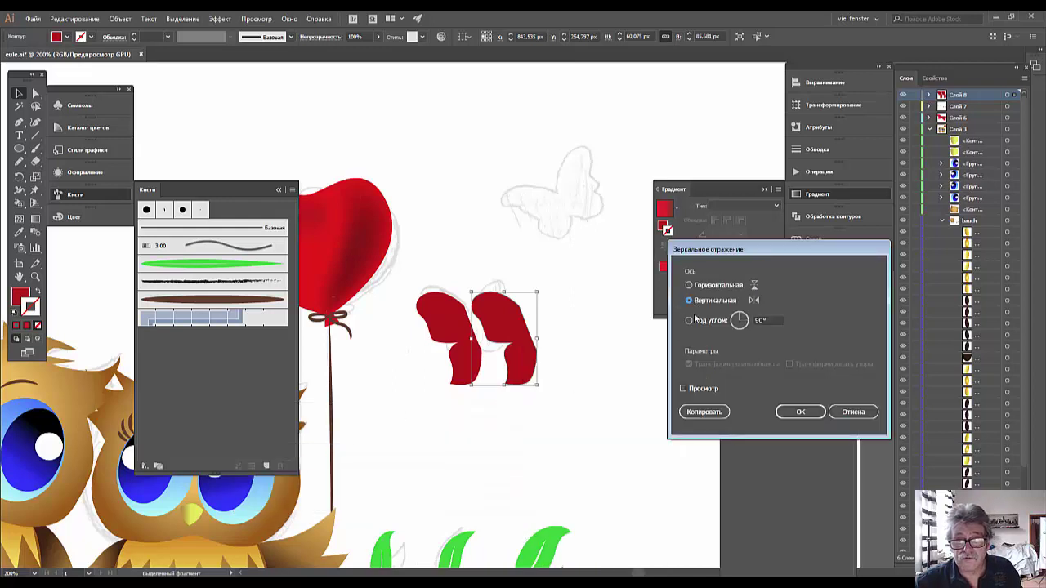
{"action": "left_click", "coordinate": [779, 415]}
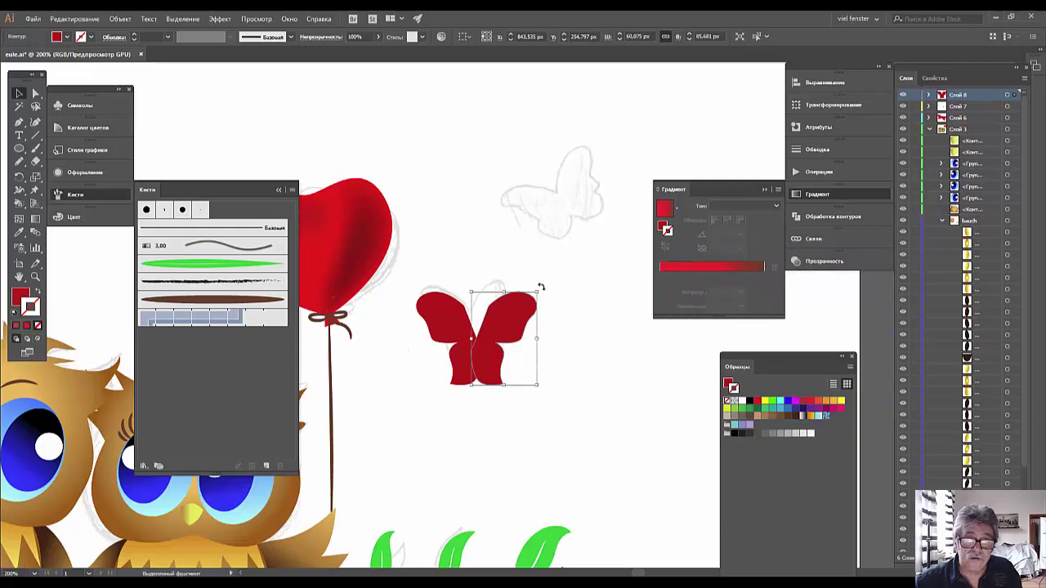
- Tilt the right wing more upright and nudge it left against the left wing
{"action": "left_click_drag", "start_coordinate": [540, 286], "coordinate": [508, 276]}
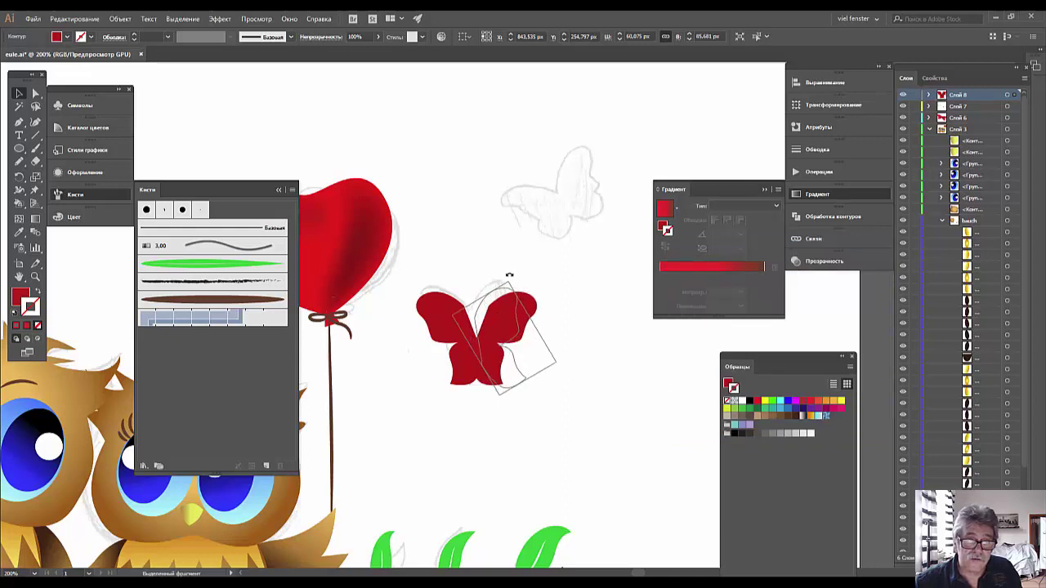
{"action": "left_click_drag", "start_coordinate": [493, 326], "coordinate": [493, 316]}
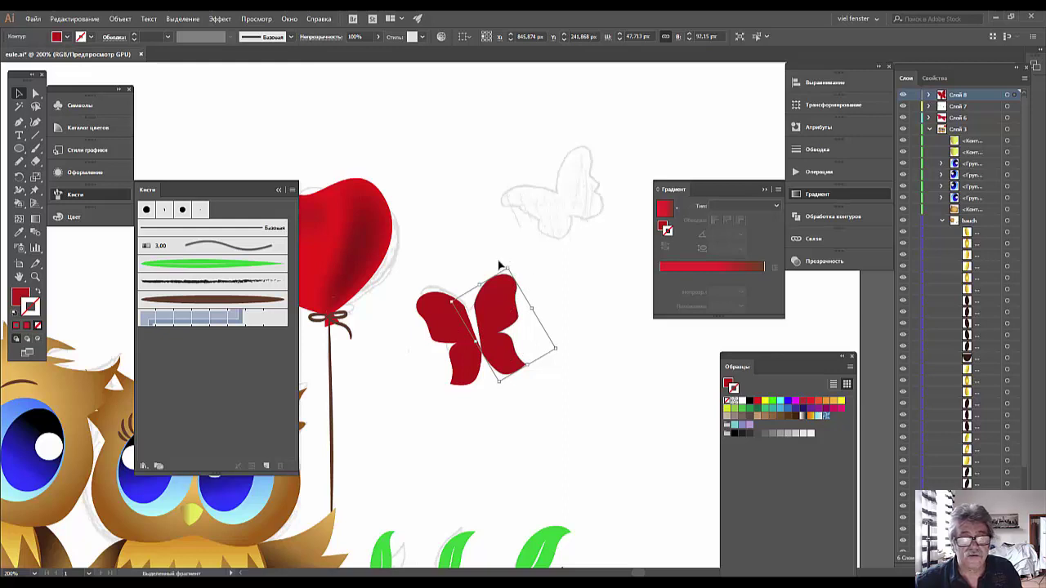
{"action": "left_click", "coordinate": [501, 266]}
{"action": "left_click", "coordinate": [504, 288]}
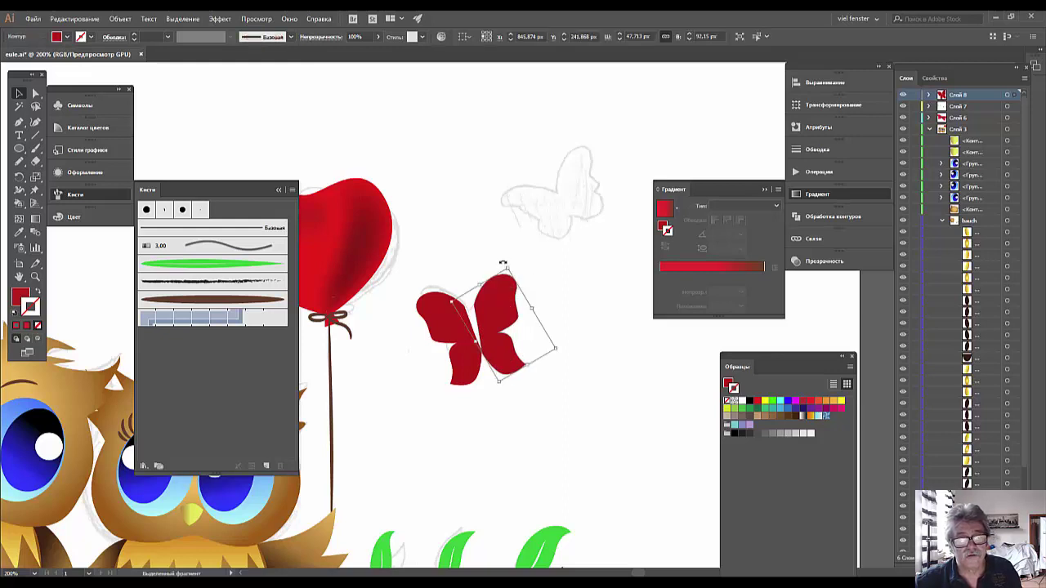
{"action": "left_click_drag", "start_coordinate": [502, 264], "coordinate": [493, 269]}
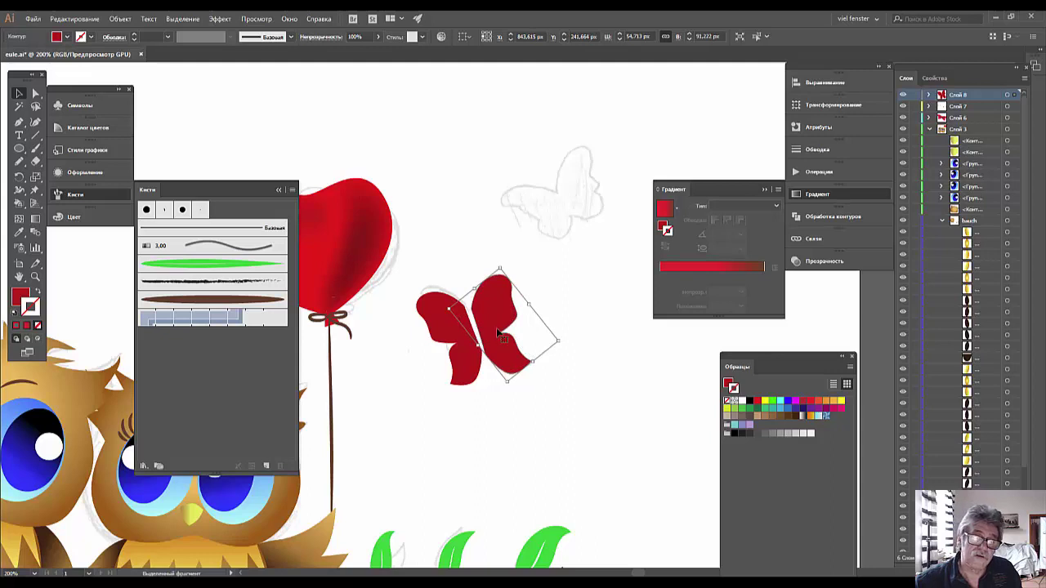
{"action": "left_click_drag", "start_coordinate": [491, 328], "coordinate": [485, 328]}
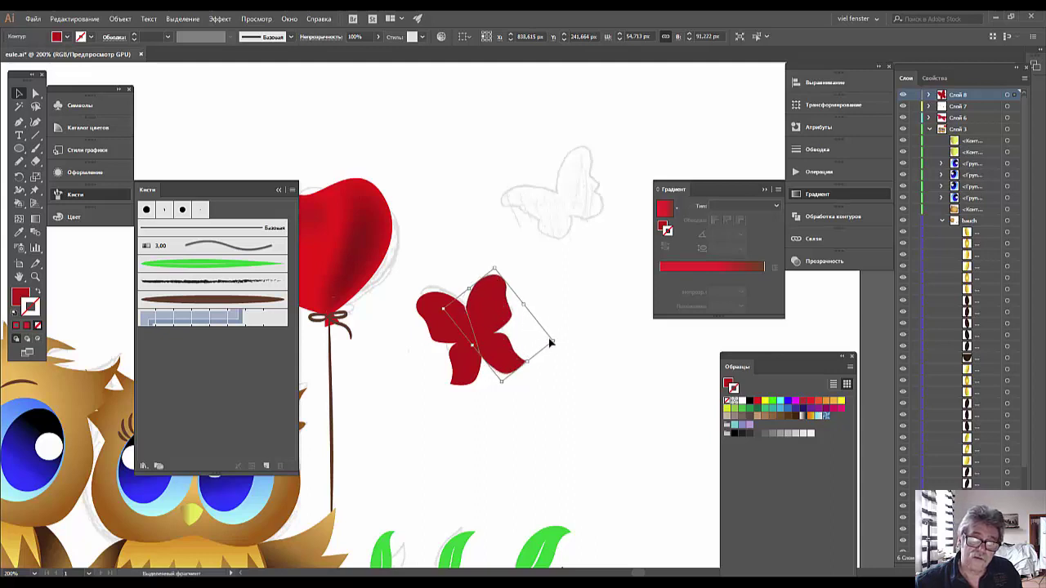
{"action": "left_click_drag", "start_coordinate": [552, 339], "coordinate": [562, 342]}
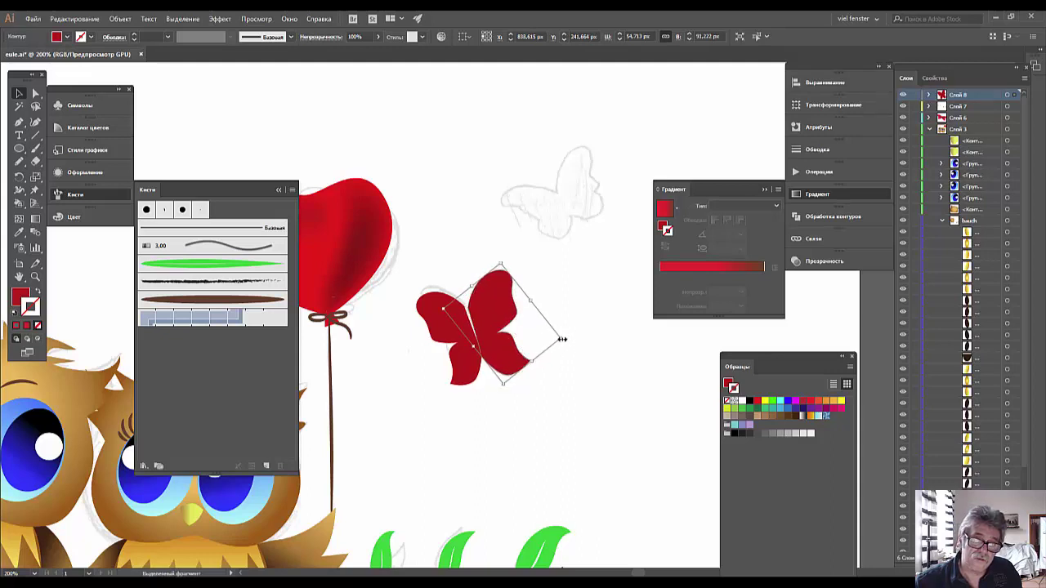
{"action": "left_click_drag", "start_coordinate": [500, 320], "coordinate": [495, 321]}
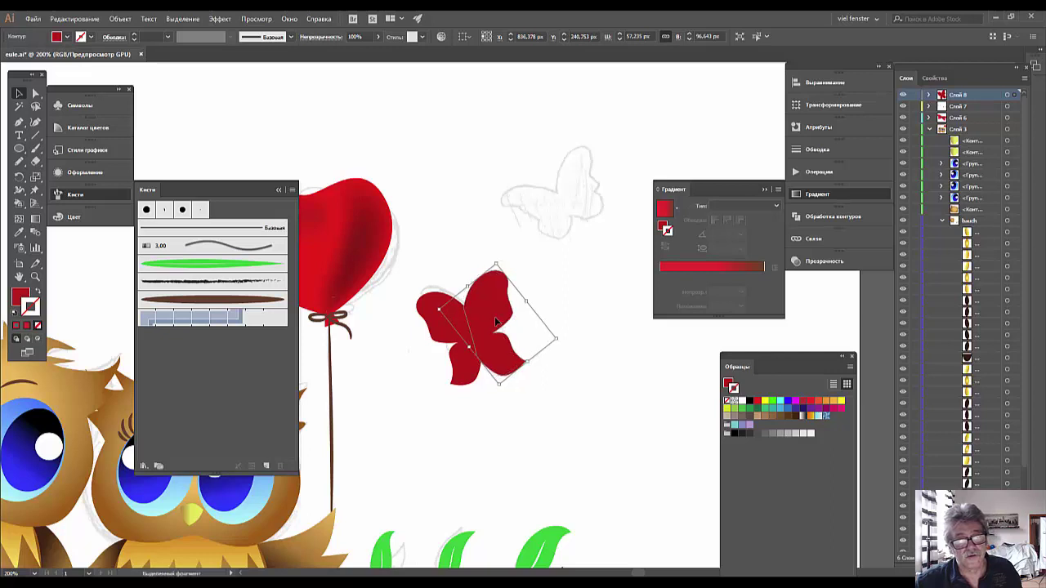
{"action": "left_click", "coordinate": [474, 335]}
{"action": "left_click", "coordinate": [560, 422]}
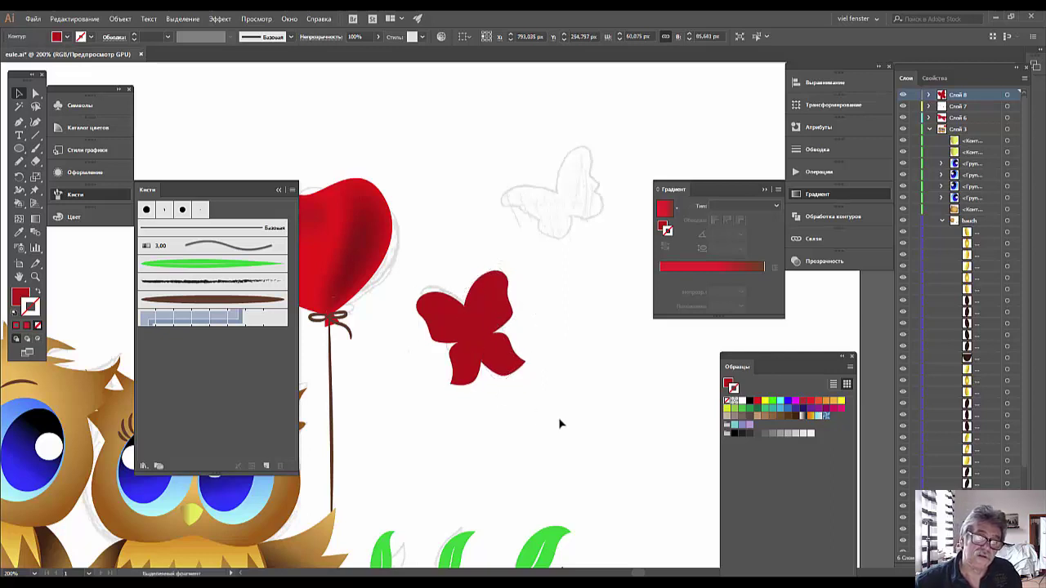
- Select both wings and stretch the butterfly to about 108 px wide
{"action": "left_click_drag", "start_coordinate": [527, 268], "coordinate": [413, 395]}
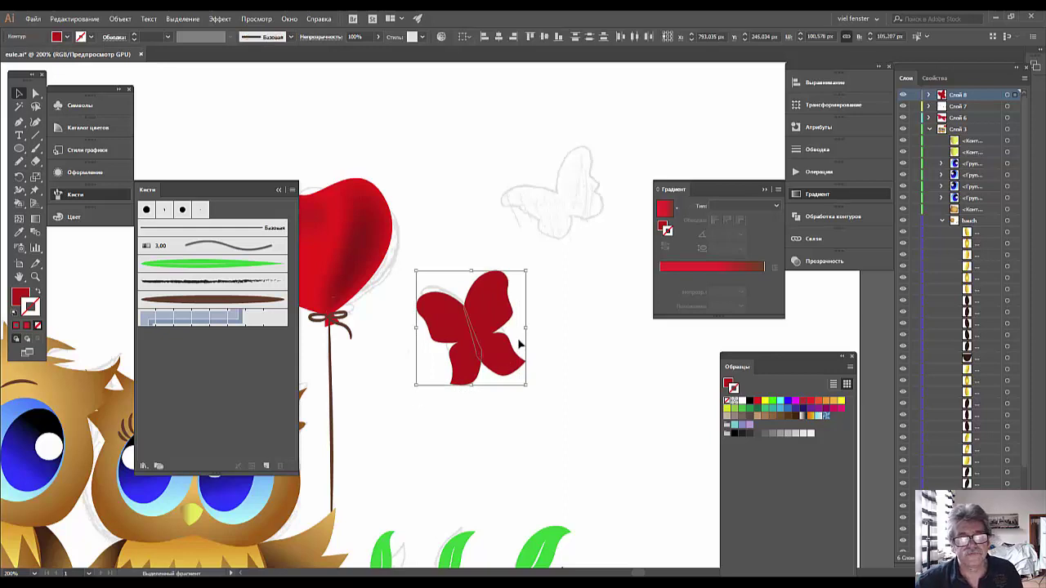
{"action": "left_click_drag", "start_coordinate": [523, 330], "coordinate": [534, 329]}
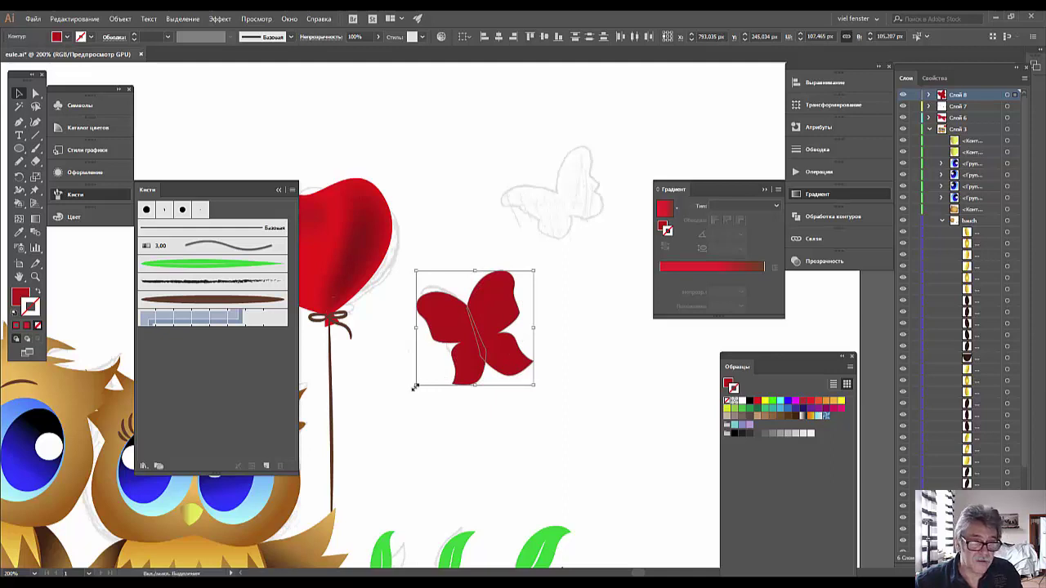
{"action": "left_click_drag", "start_coordinate": [414, 388], "coordinate": [415, 386]}
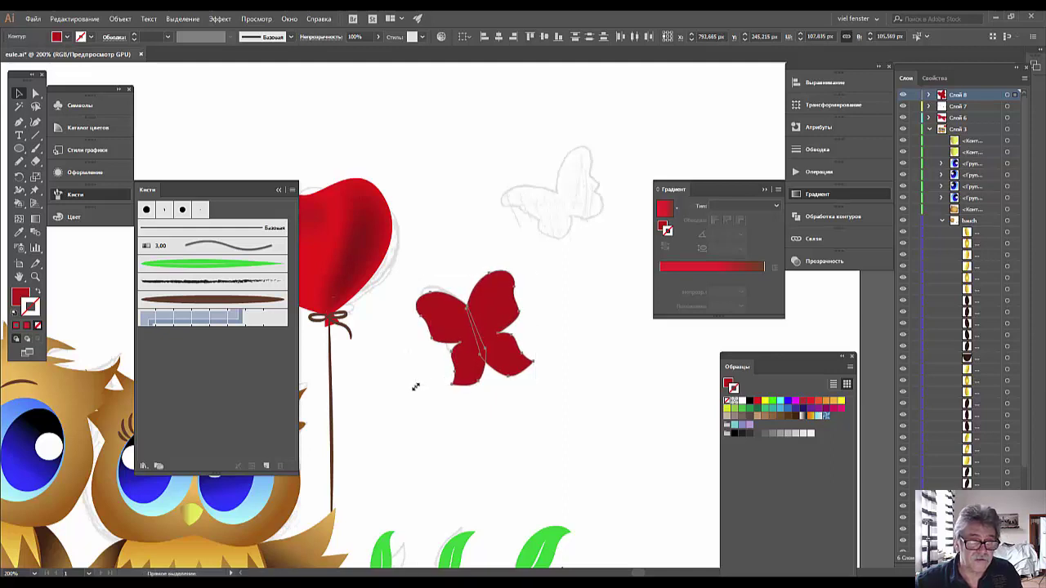
{"action": "left_click", "coordinate": [416, 389]}
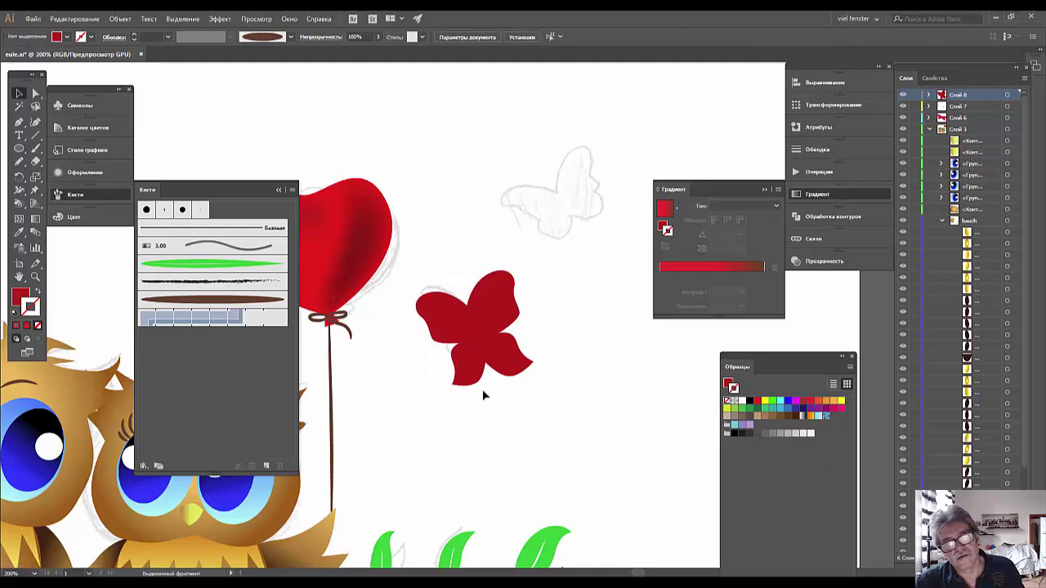
{"action": "left_click", "coordinate": [467, 366]}
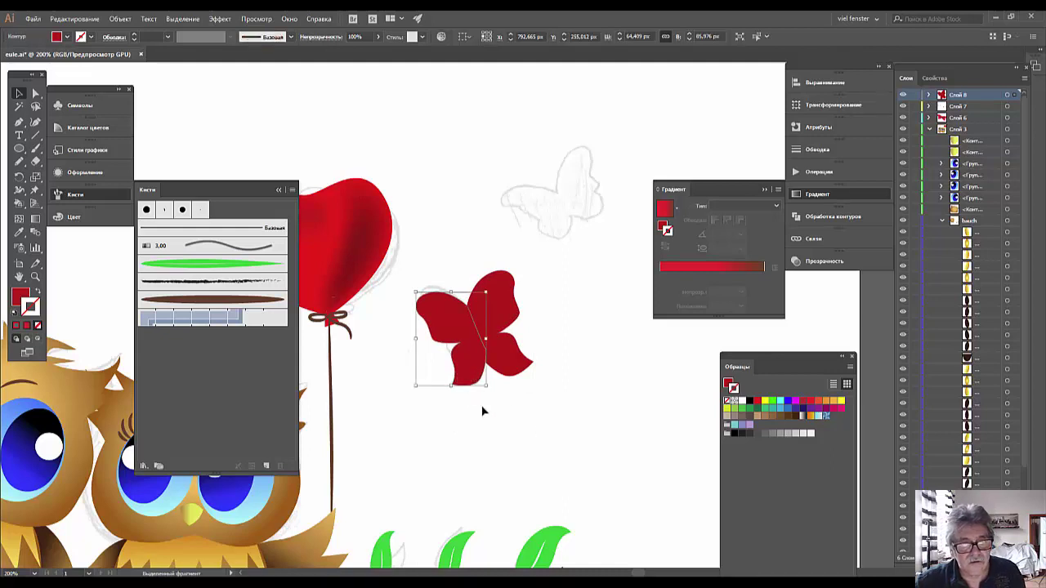
{"action": "left_click_drag", "start_coordinate": [542, 265], "coordinate": [409, 420]}
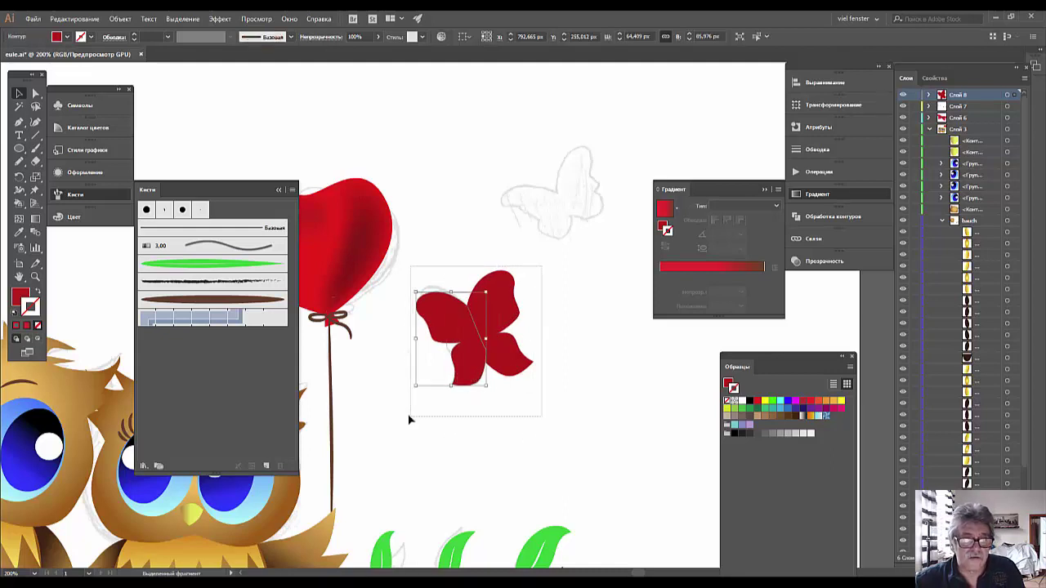
- Expand the butterfly's appearance and Unite the wings in Pathfinder into one shape
{"action": "left_click", "coordinate": [71, 20]}
{"action": "mouse_move", "coordinate": [120, 19]}
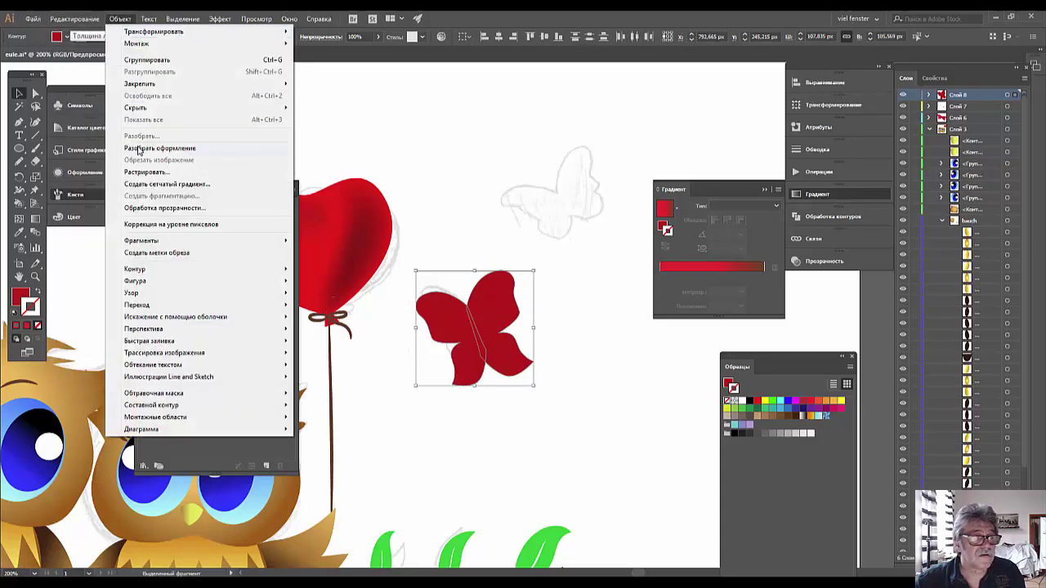
{"action": "left_click", "coordinate": [139, 150]}
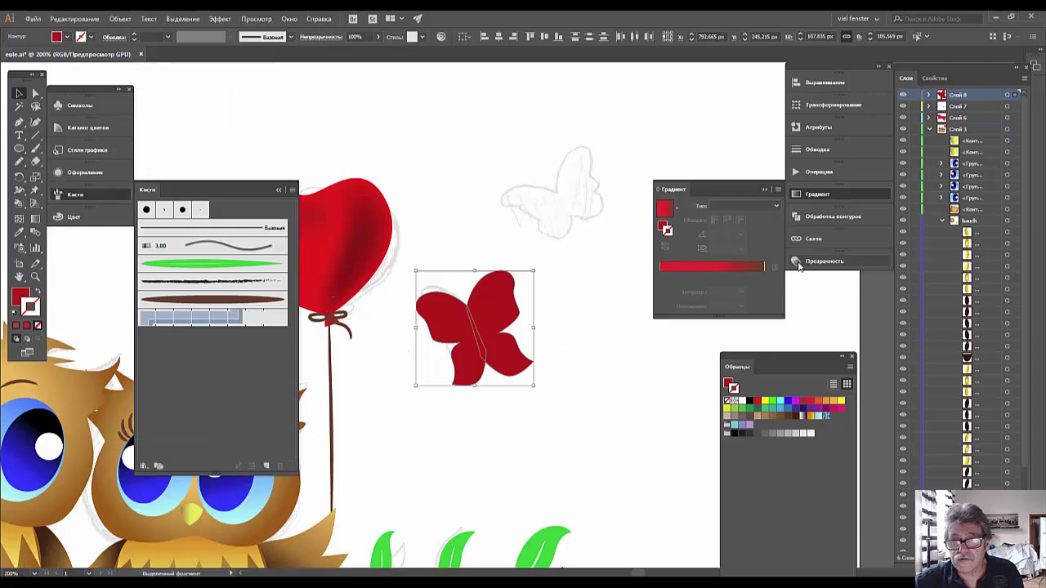
{"action": "left_click", "coordinate": [832, 216]}
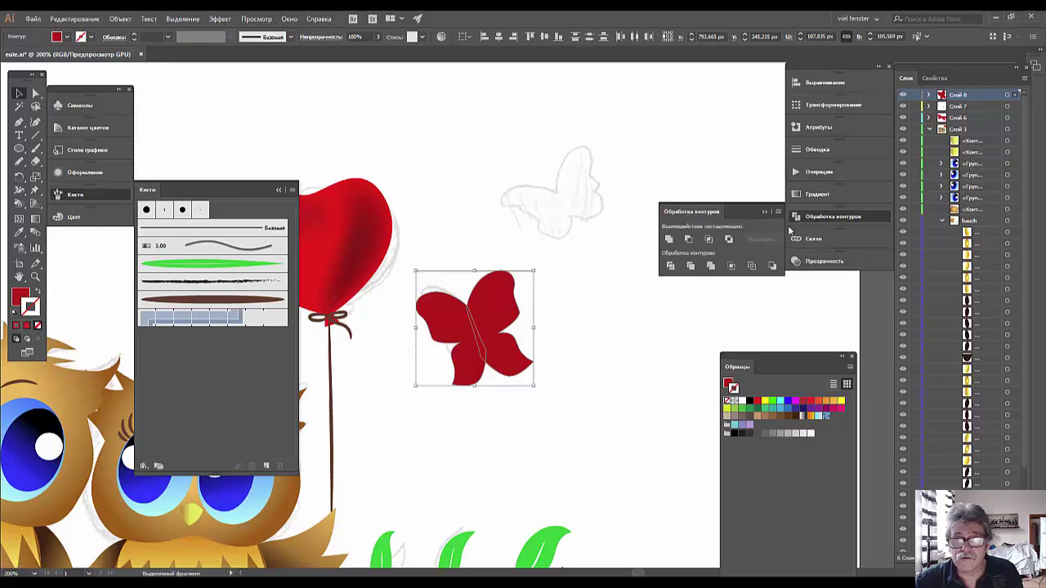
{"action": "left_click", "coordinate": [669, 239]}
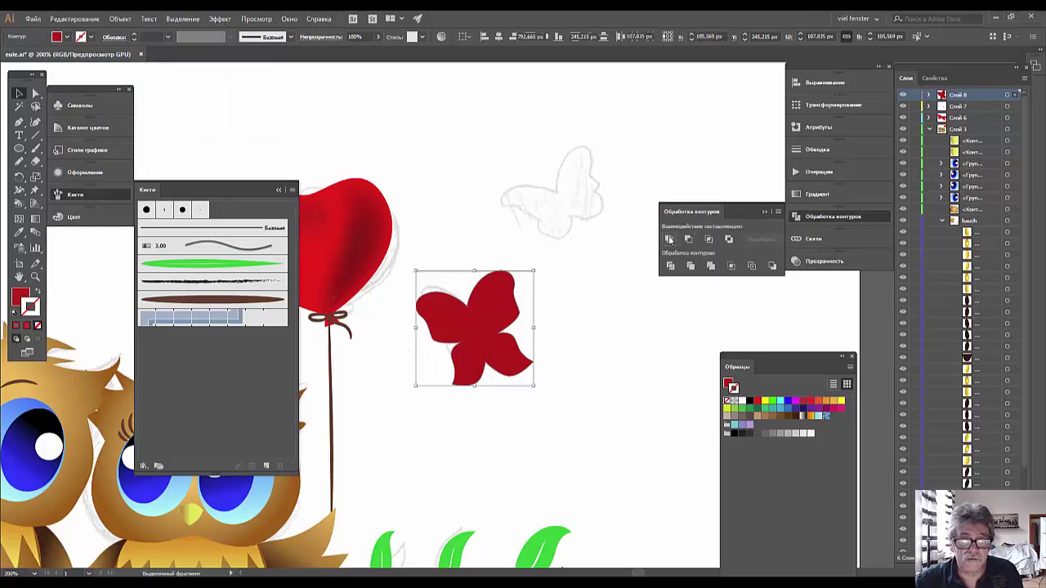
{"action": "left_click", "coordinate": [526, 423]}
{"action": "key", "text": "ctrl+plus"}
- Drag the lower-left wing's edge anchors with Direct Selection to give it a fuller, rounder edge
{"action": "key", "text": "ctrl+plus"}
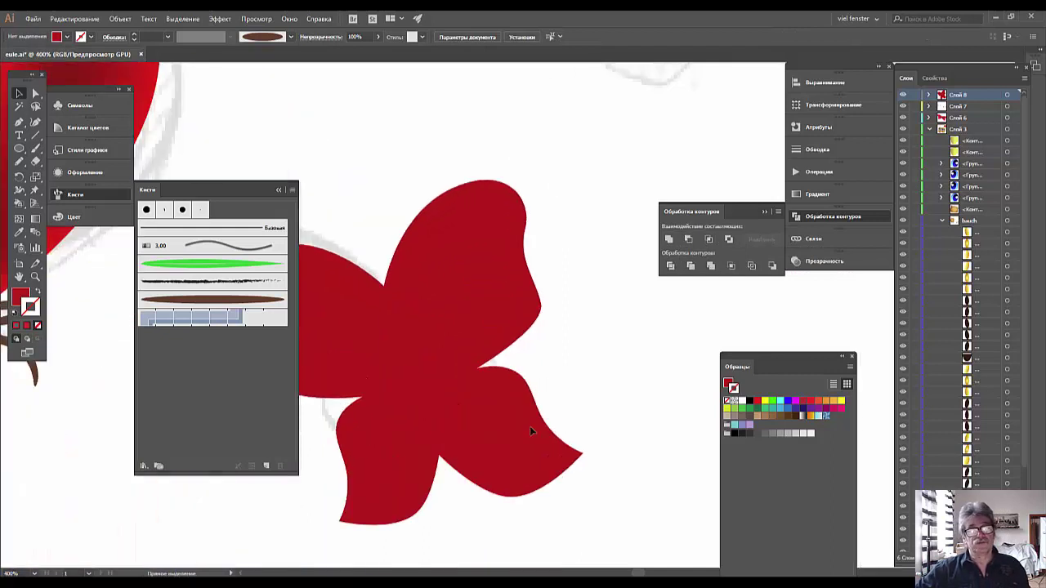
{"action": "key", "text": "ctrl+plus"}
{"action": "left_click_drag", "start_coordinate": [420, 324], "coordinate": [561, 188]}
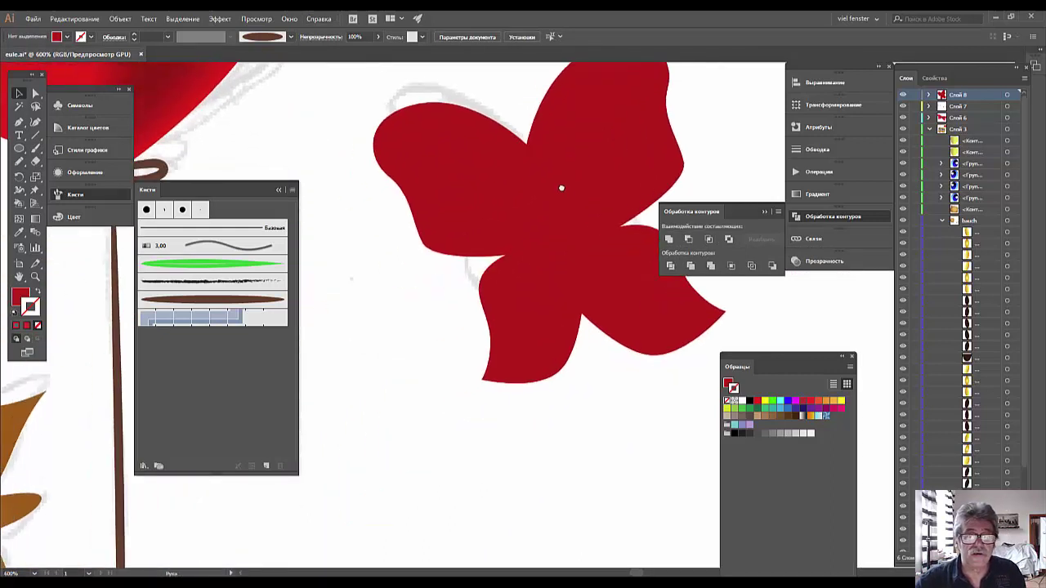
{"action": "left_click", "coordinate": [483, 311]}
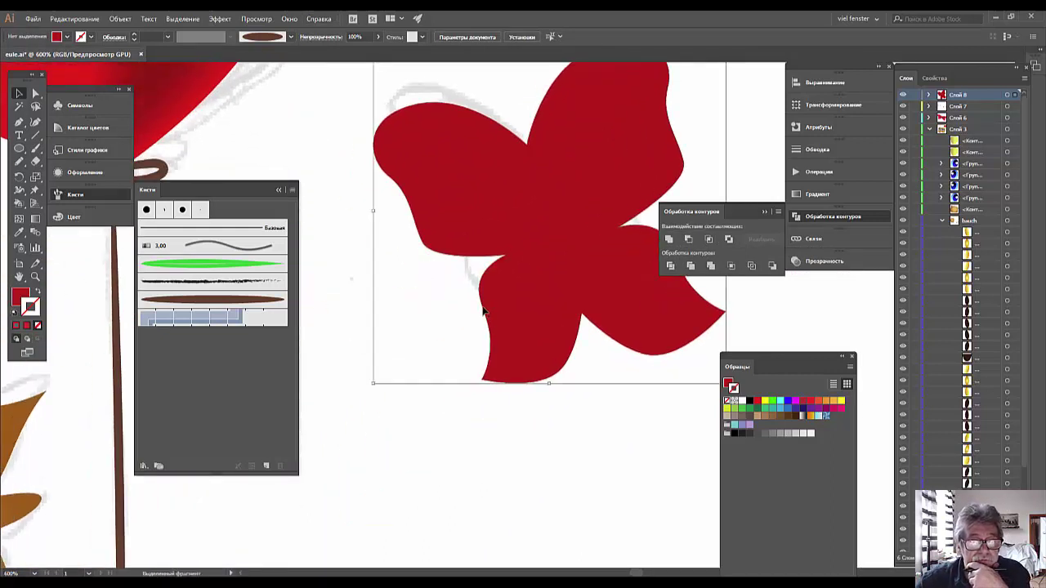
{"action": "left_click", "coordinate": [36, 94]}
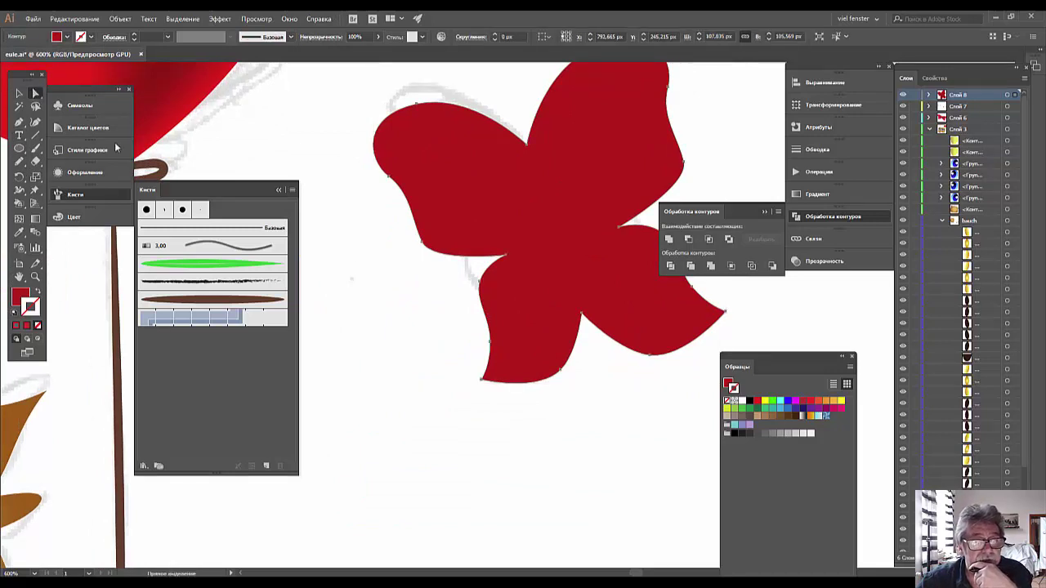
{"action": "left_click", "coordinate": [481, 284]}
{"action": "left_click_drag", "start_coordinate": [481, 285], "coordinate": [469, 286]}
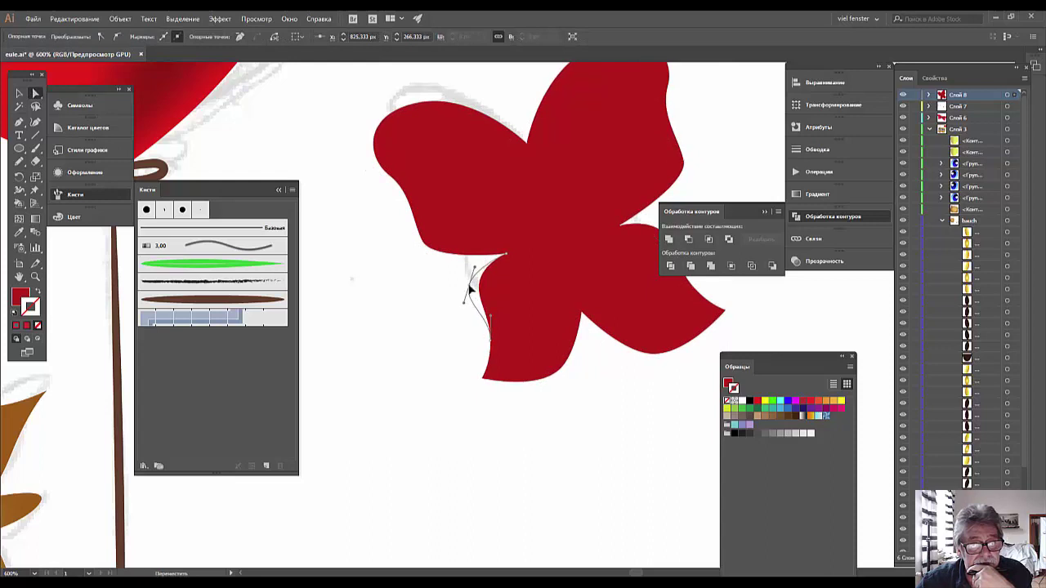
{"action": "left_click_drag", "start_coordinate": [493, 347], "coordinate": [473, 362]}
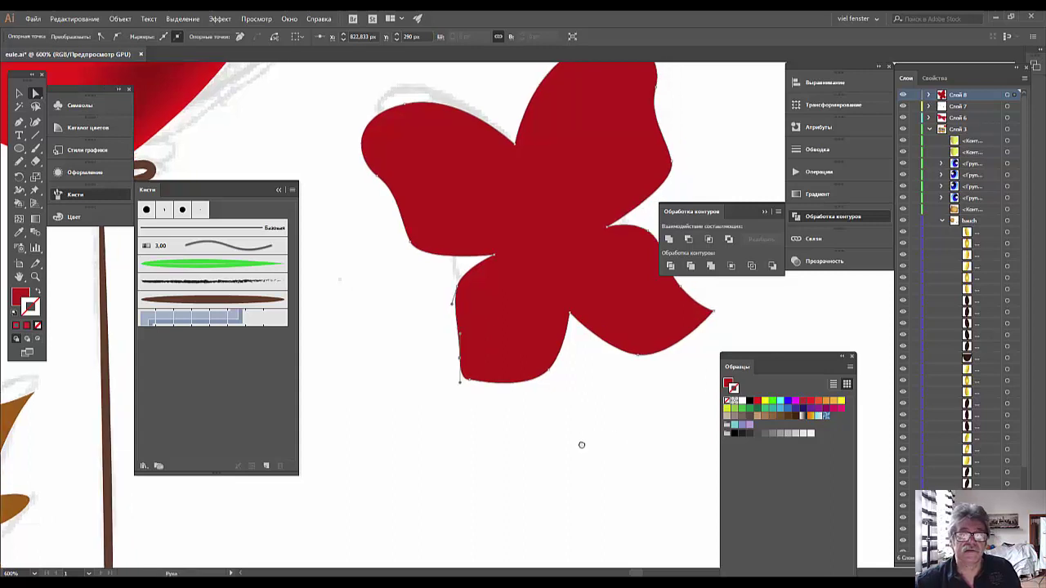
{"action": "scroll", "coordinate": [579, 444], "scroll_direction": "right", "scroll_amount": 3}
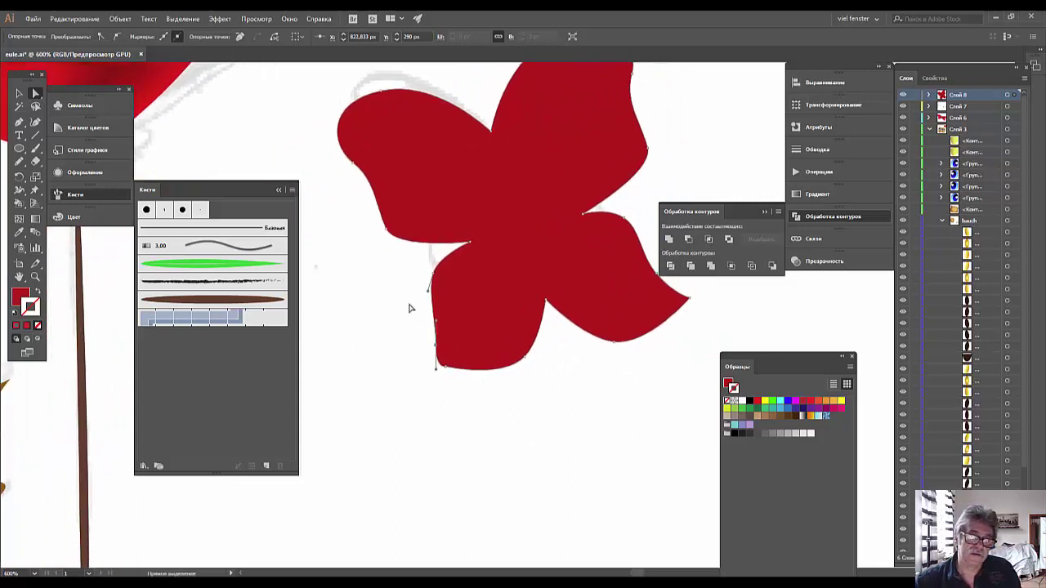
{"action": "left_click_drag", "start_coordinate": [406, 284], "coordinate": [491, 410]}
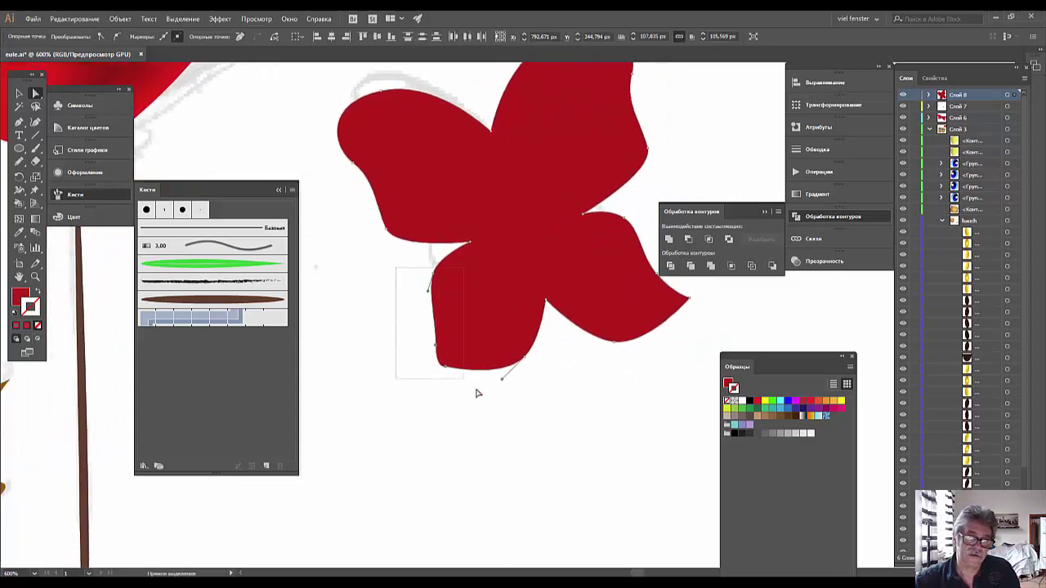
{"action": "mouse_move", "coordinate": [397, 271]}
{"action": "left_mouse_down"}
{"action": "mouse_move", "coordinate": [479, 392]}
{"action": "mouse_move", "coordinate": [427, 381]}
{"action": "left_mouse_up"}
{"action": "left_click", "coordinate": [529, 432]}
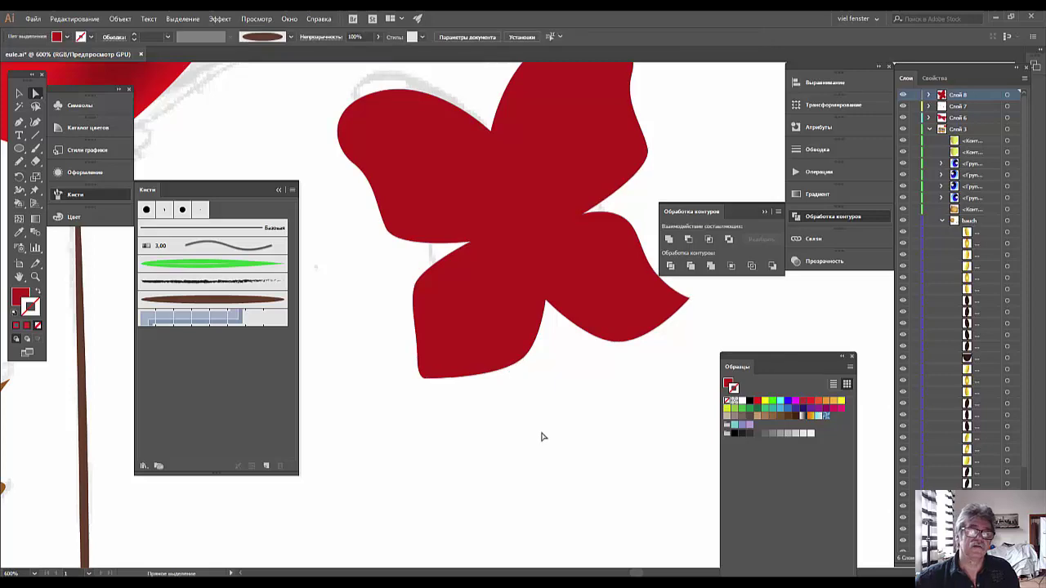
{"action": "key", "text": "ctrl+minus"}
{"action": "key", "text": "ctrl+minus"}
{"action": "key", "text": "ctrl+minus"}
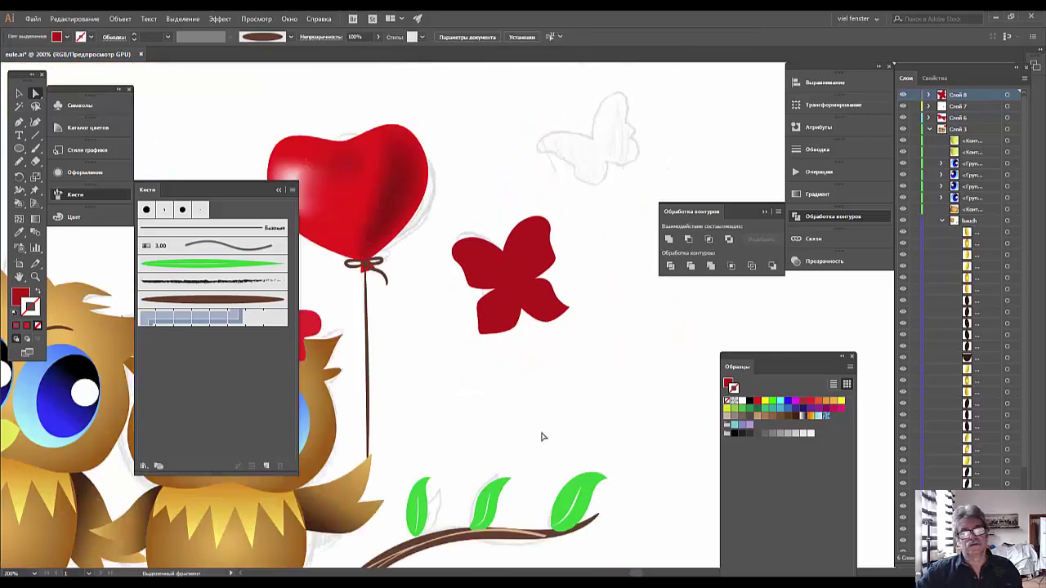
- Convert the anchor at the right wing tip to a smooth point
{"action": "key", "text": "ctrl+plus"}
{"action": "key", "text": "ctrl+plus"}
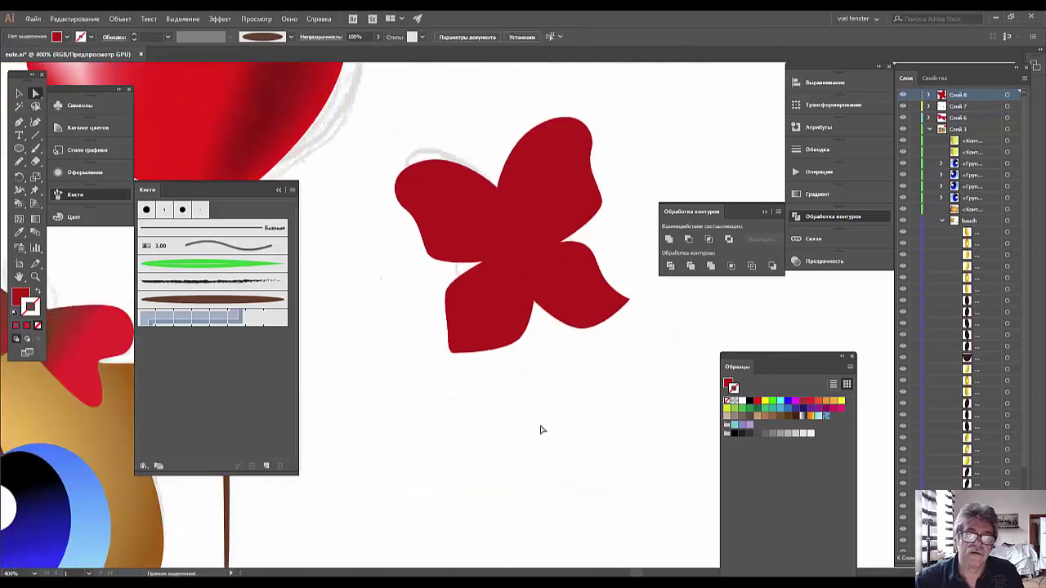
{"action": "left_click", "coordinate": [632, 301]}
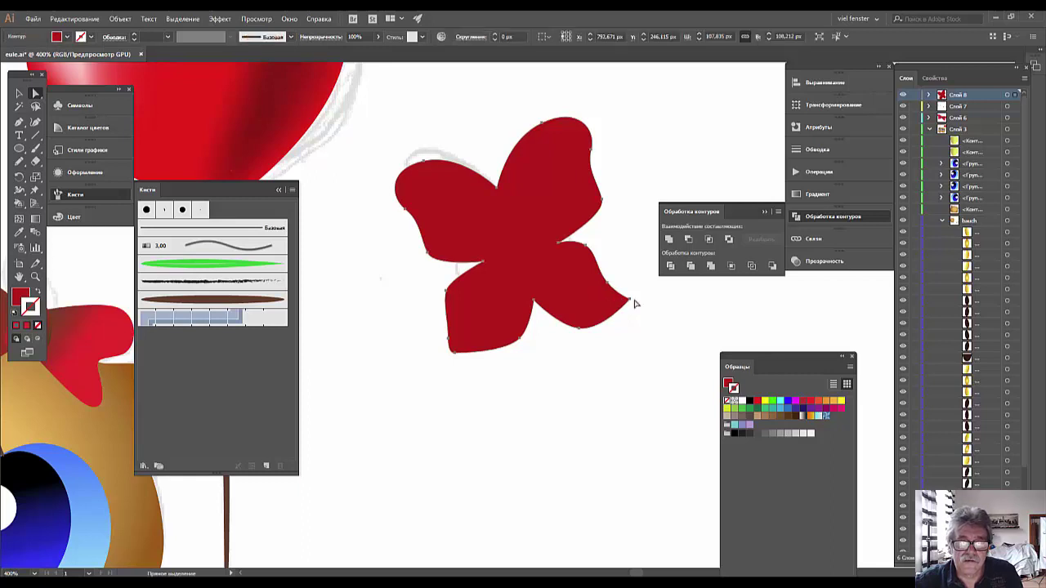
{"action": "left_click", "coordinate": [630, 303]}
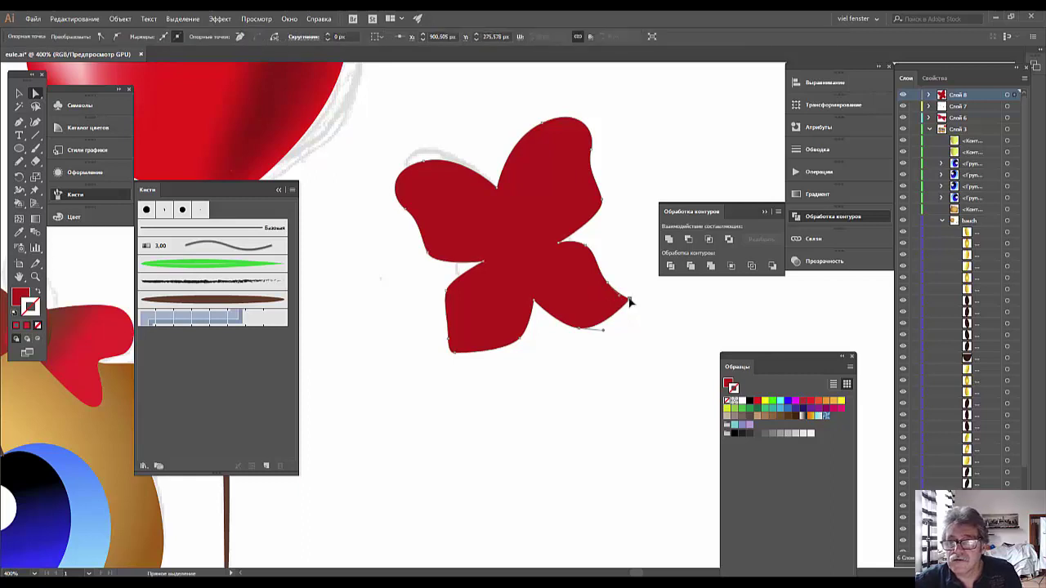
{"action": "left_click", "coordinate": [935, 77]}
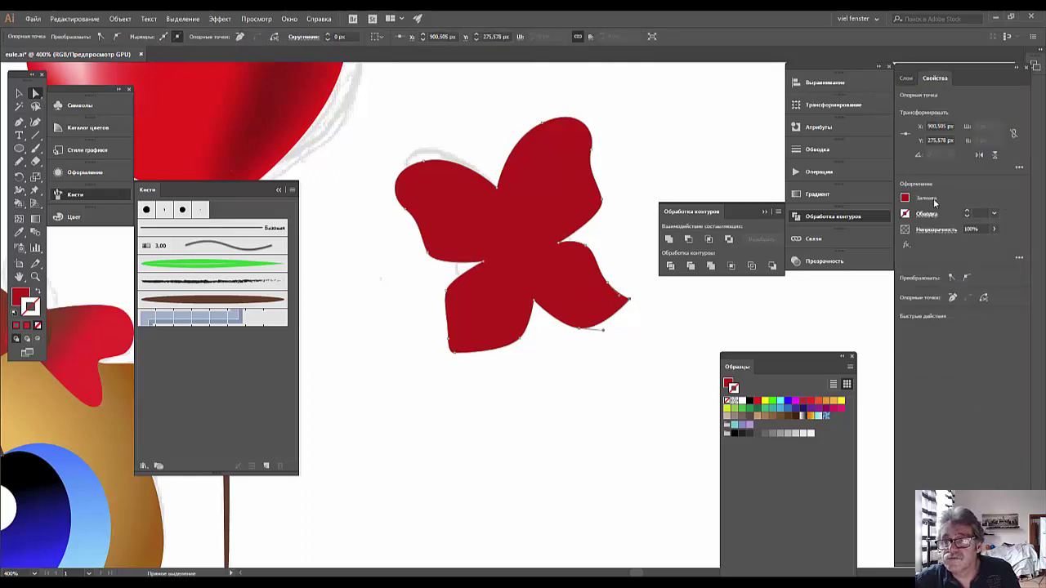
{"action": "left_click", "coordinate": [967, 279]}
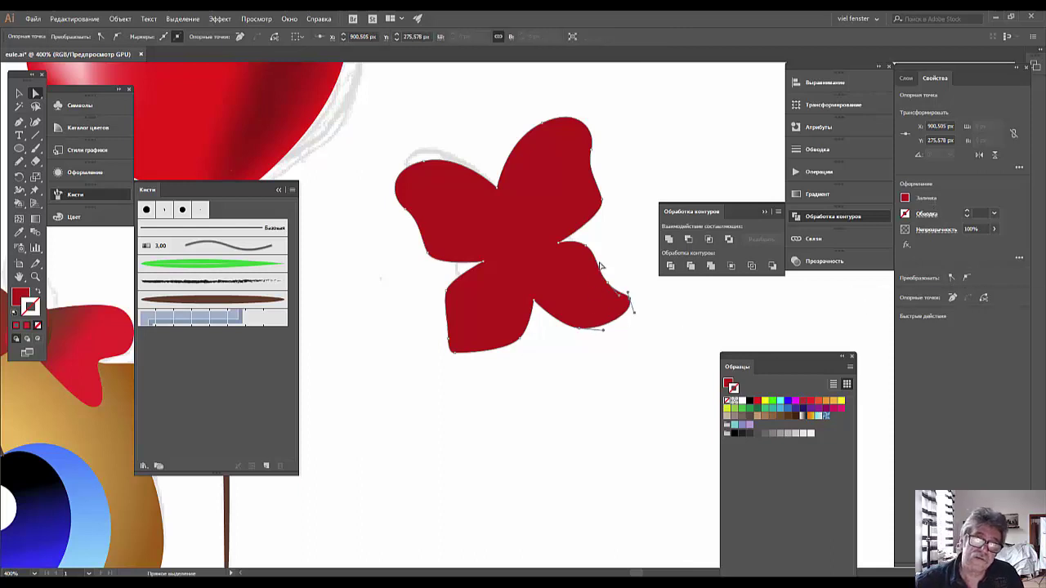
{"action": "left_click", "coordinate": [586, 250]}
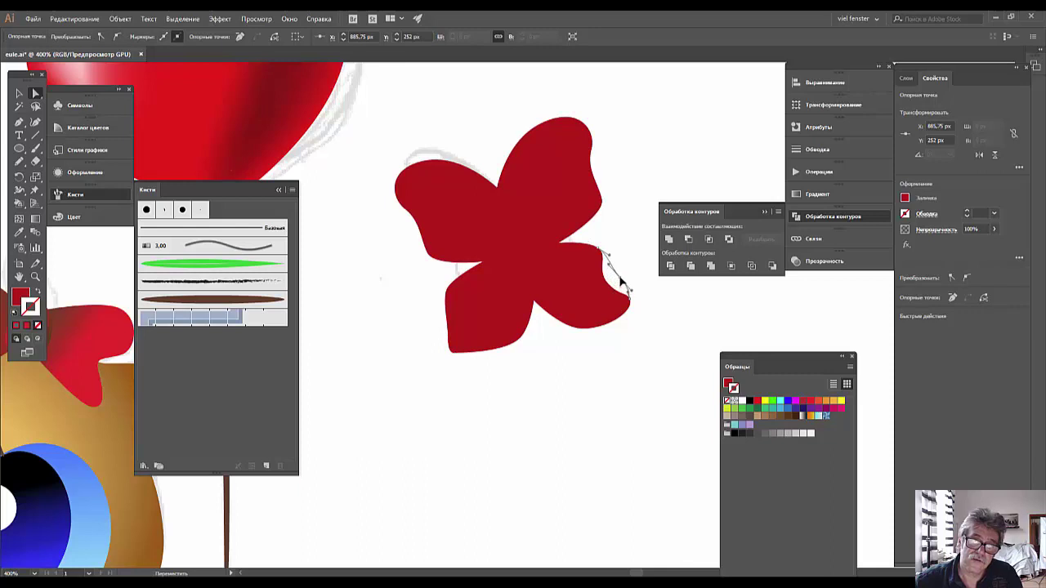
{"action": "left_click", "coordinate": [627, 290]}
{"action": "left_click", "coordinate": [627, 366]}
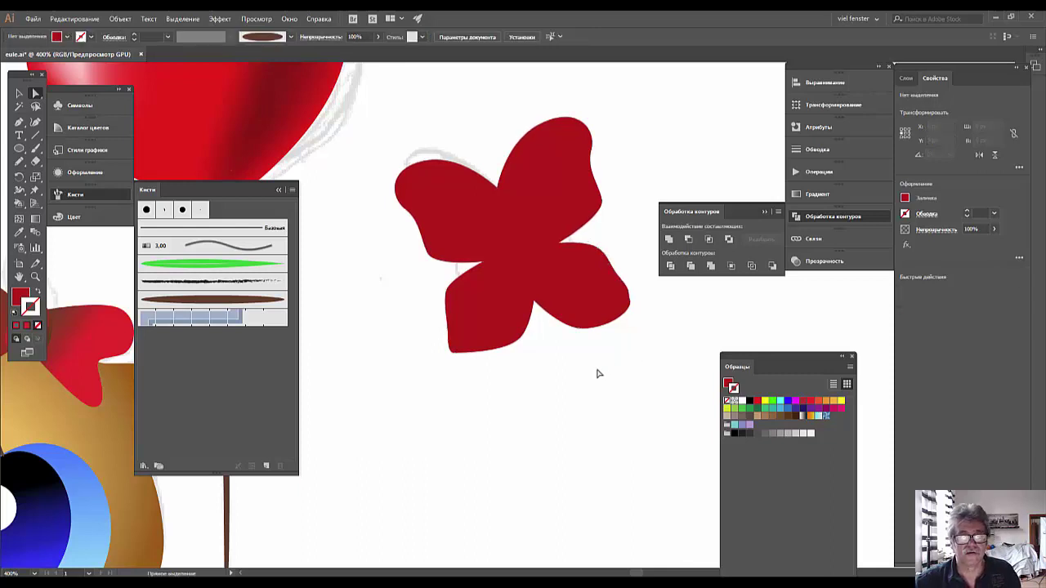
{"action": "left_click", "coordinate": [631, 301]}
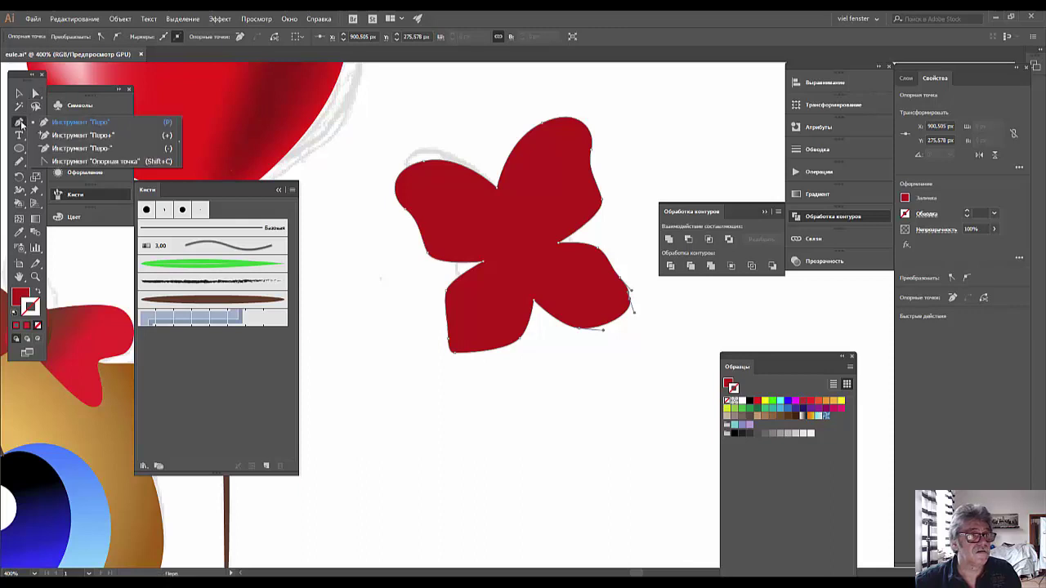
- Delete the extra anchor on the butterfly's right wing
{"action": "left_click_drag", "start_coordinate": [22, 124], "coordinate": [98, 149]}
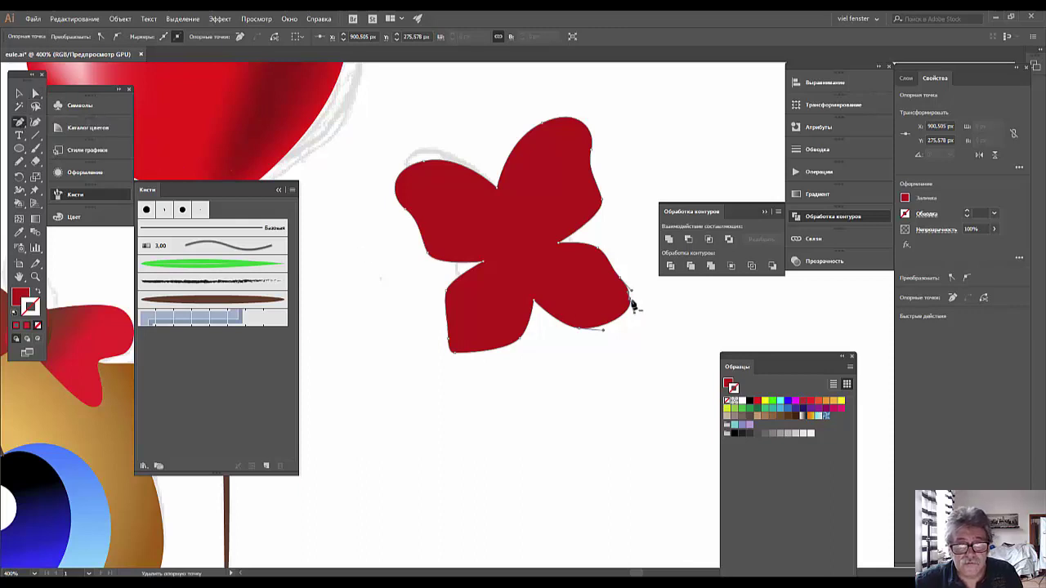
{"action": "left_click", "coordinate": [631, 303]}
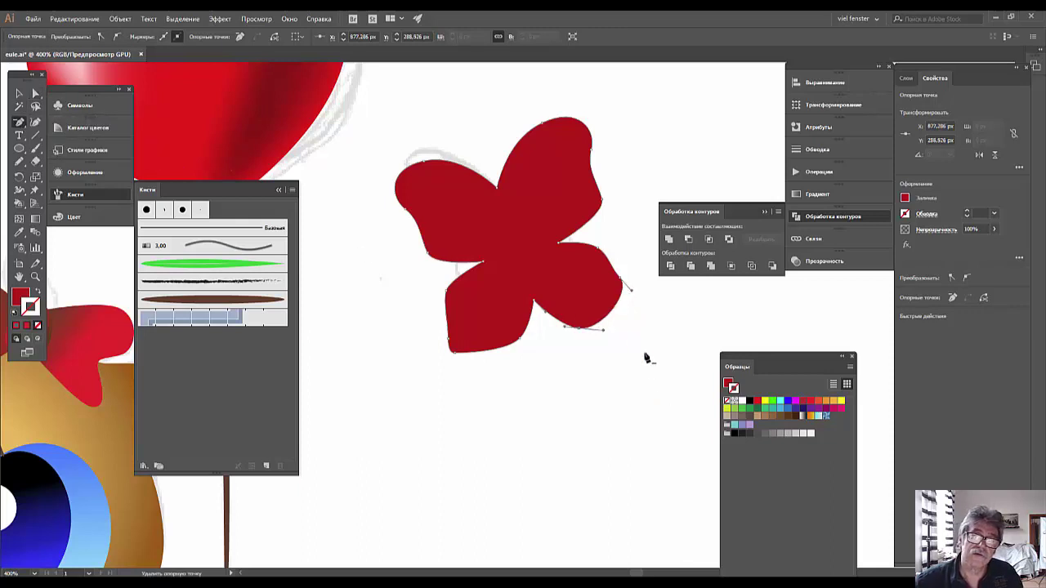
{"action": "left_click", "coordinate": [36, 94]}
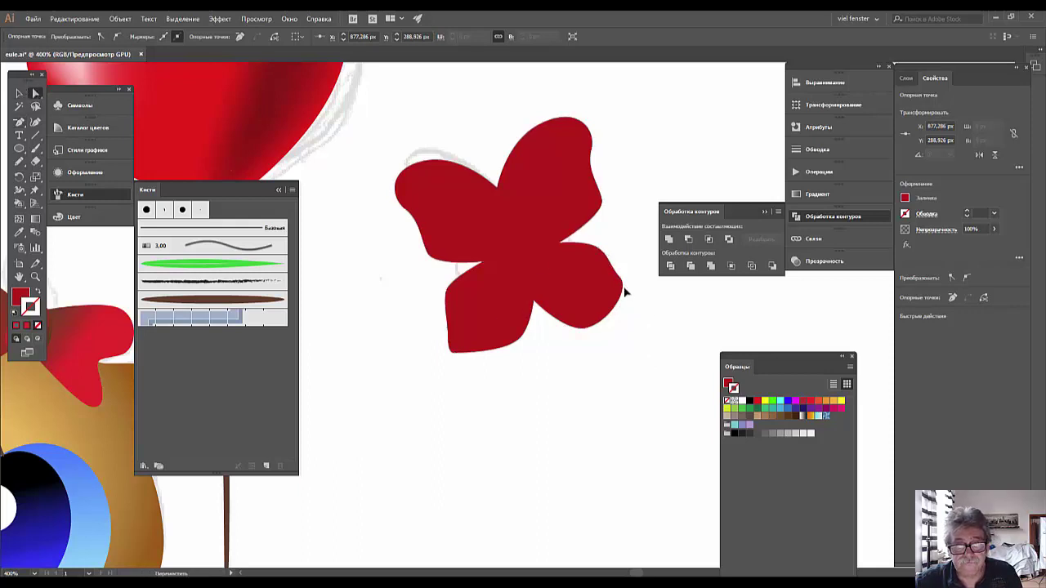
{"action": "left_click", "coordinate": [621, 385]}
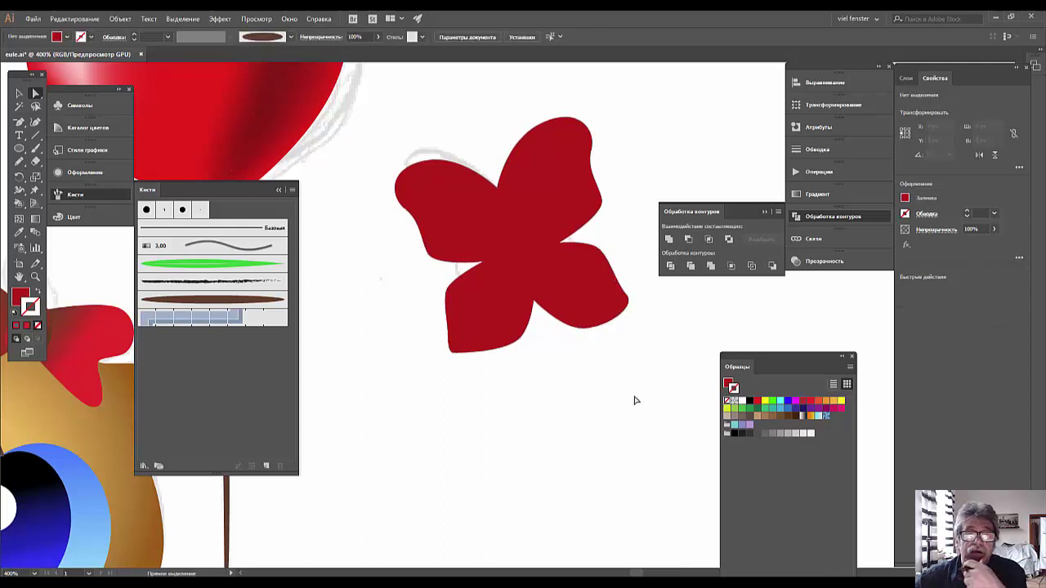
- Drag direction handles to round the top wing and pull the left wing's curve outward
{"action": "left_click", "coordinate": [584, 127]}
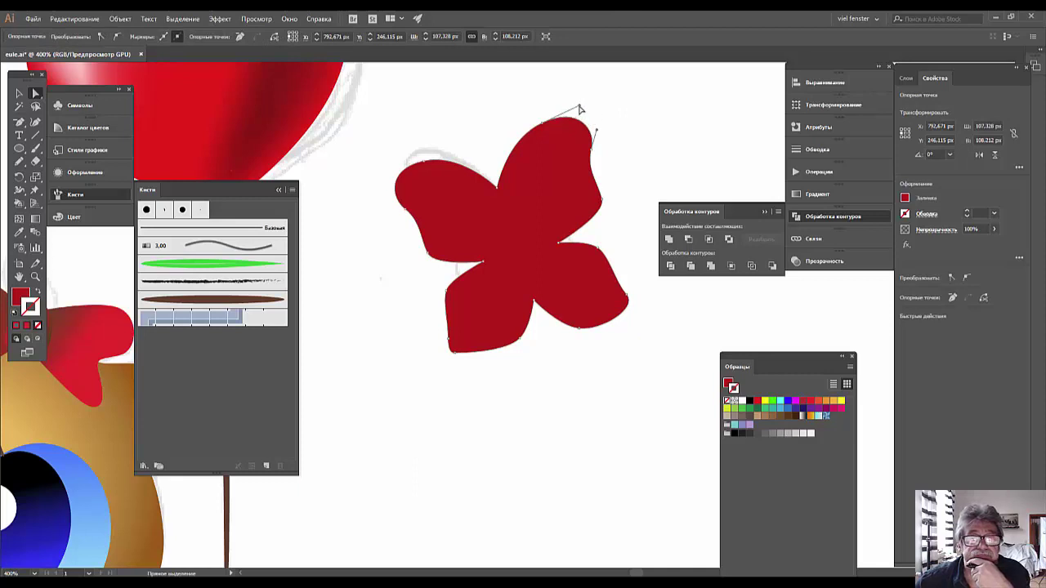
{"action": "left_click_drag", "start_coordinate": [579, 108], "coordinate": [593, 100]}
{"action": "left_click_drag", "start_coordinate": [595, 98], "coordinate": [594, 96]}
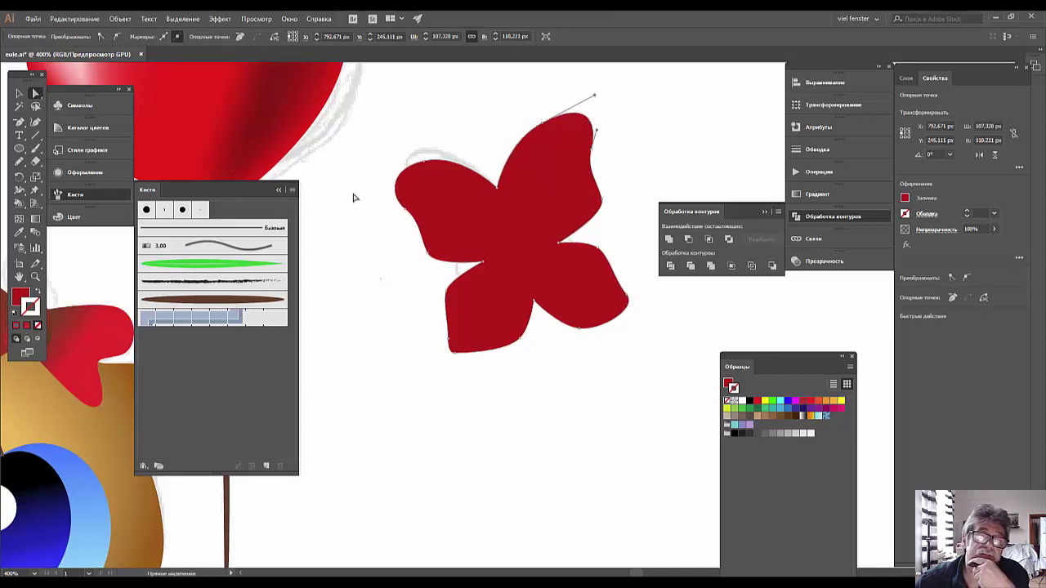
{"action": "left_click", "coordinate": [424, 165]}
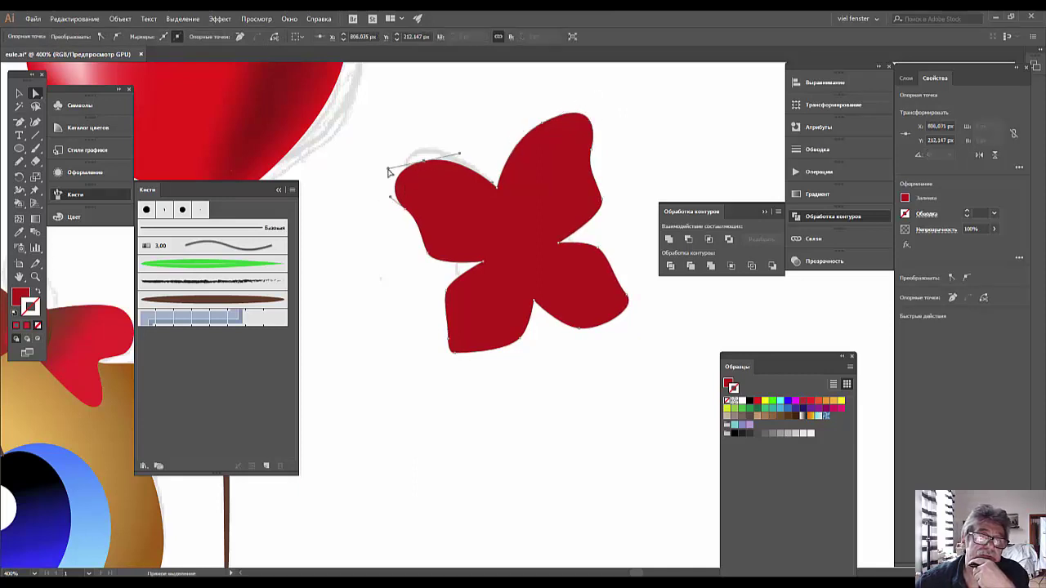
{"action": "left_click_drag", "start_coordinate": [387, 169], "coordinate": [362, 169]}
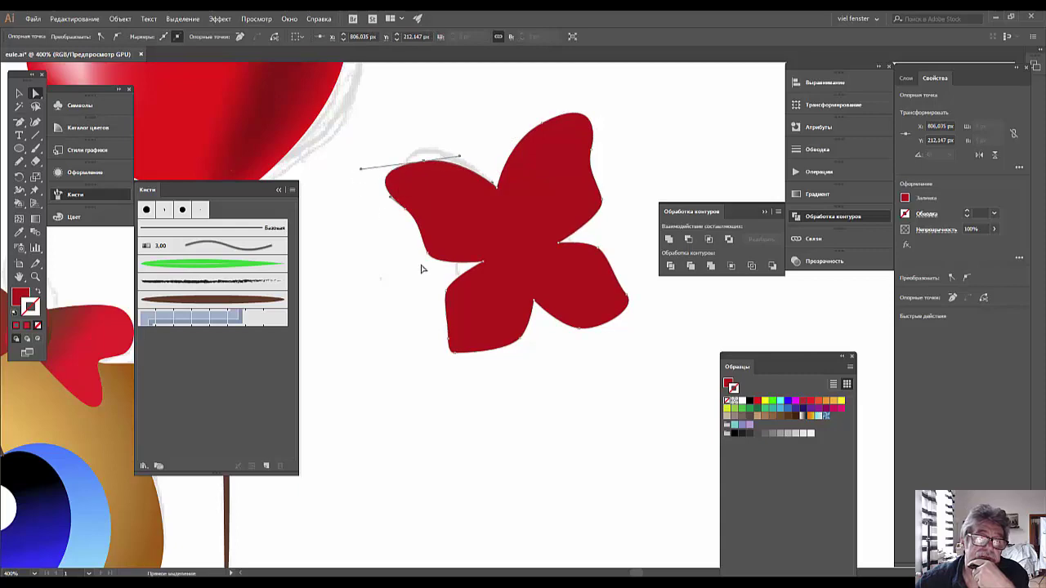
{"action": "left_click", "coordinate": [506, 383]}
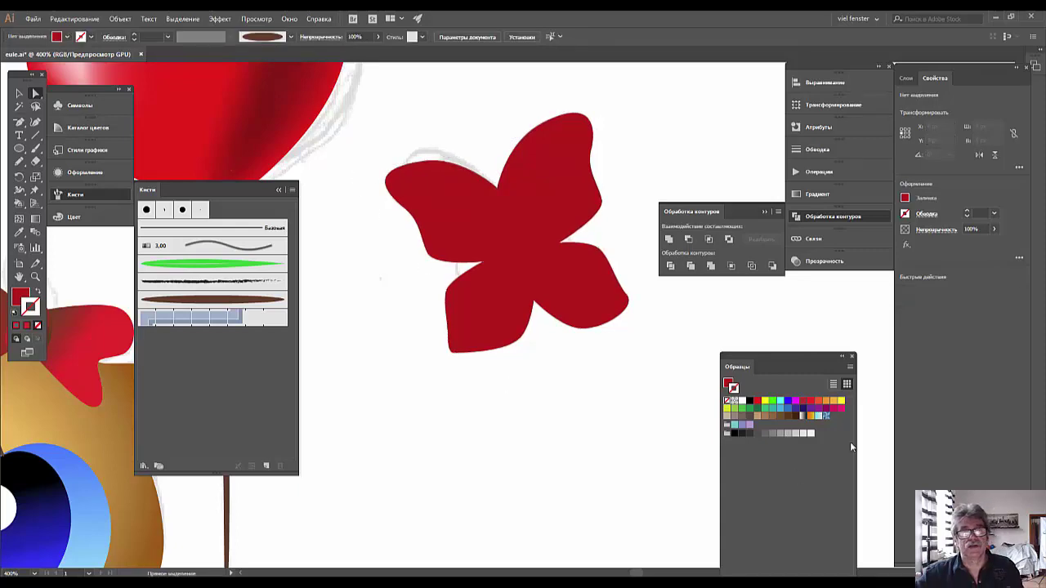
- Set the butterfly's stroke to None and move it about 27 px right and 10 px up
{"action": "key", "text": "ctrl+minus"}
{"action": "key", "text": "ctrl+minus"}
{"action": "key", "text": "ctrl+minus"}
{"action": "key", "text": "ctrl+minus"}
{"action": "key", "text": "ctrl+minus"}
{"action": "key", "text": "ctrl+minus"}
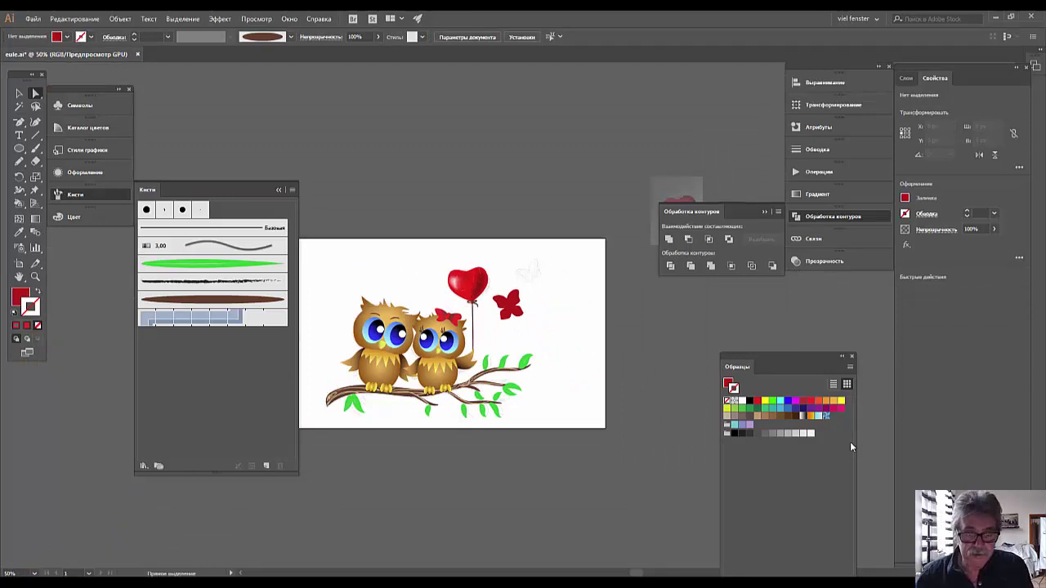
{"action": "key", "text": "ctrl+plus"}
{"action": "key", "text": "ctrl+plus"}
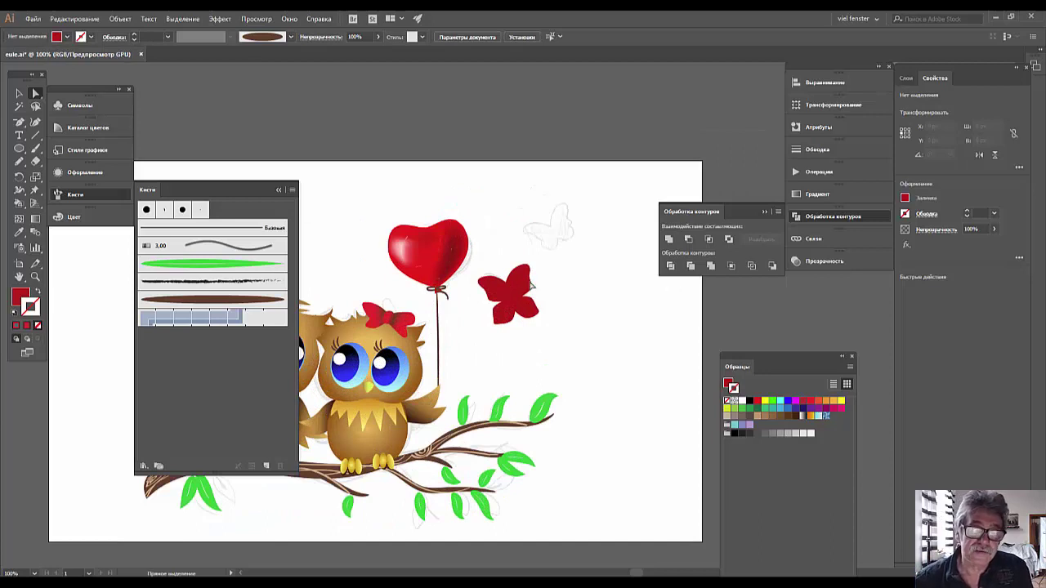
{"action": "left_click", "coordinate": [532, 278]}
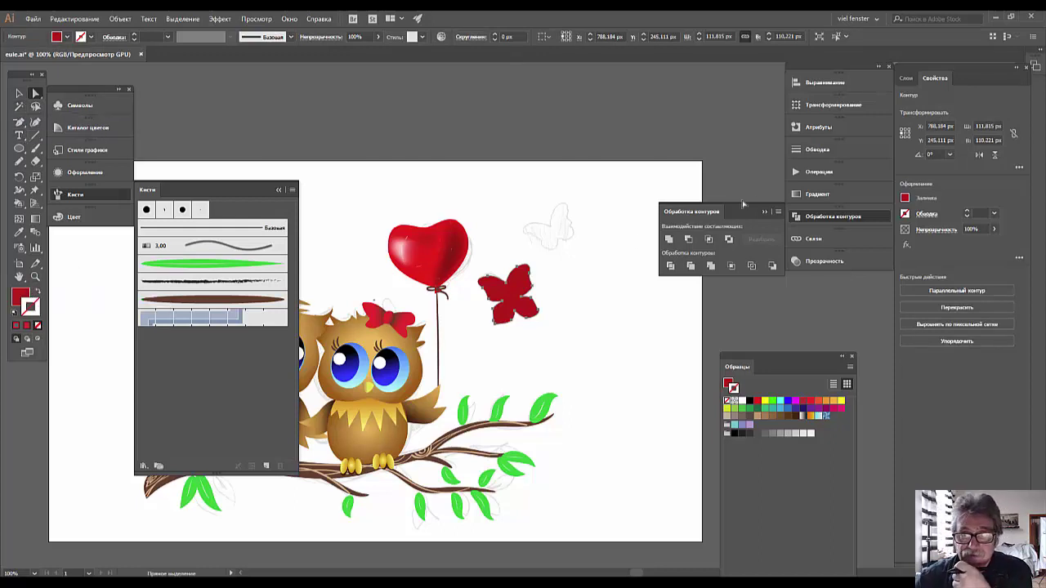
{"action": "left_click", "coordinate": [815, 196]}
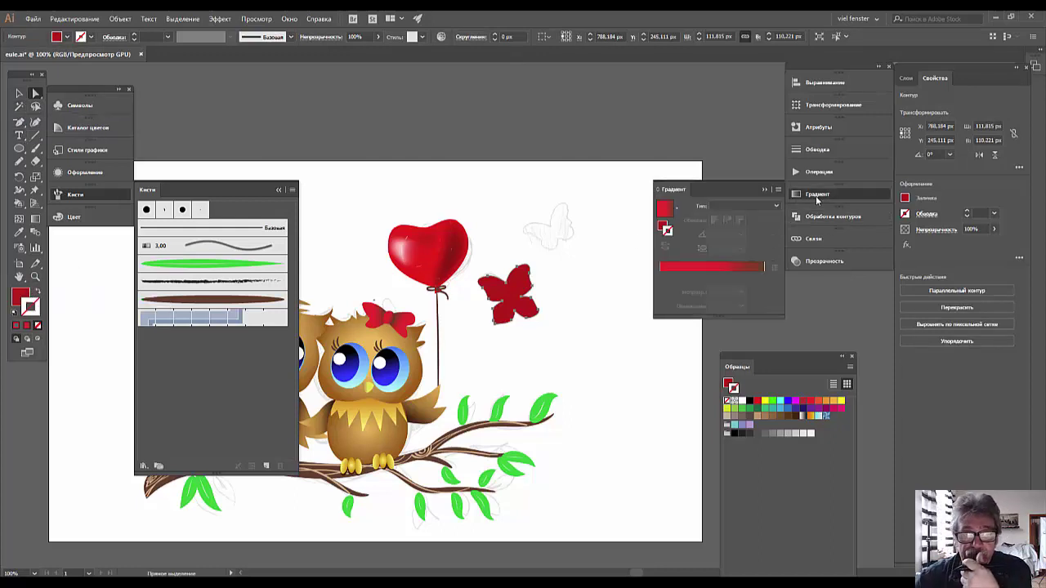
{"action": "left_click", "coordinate": [731, 269]}
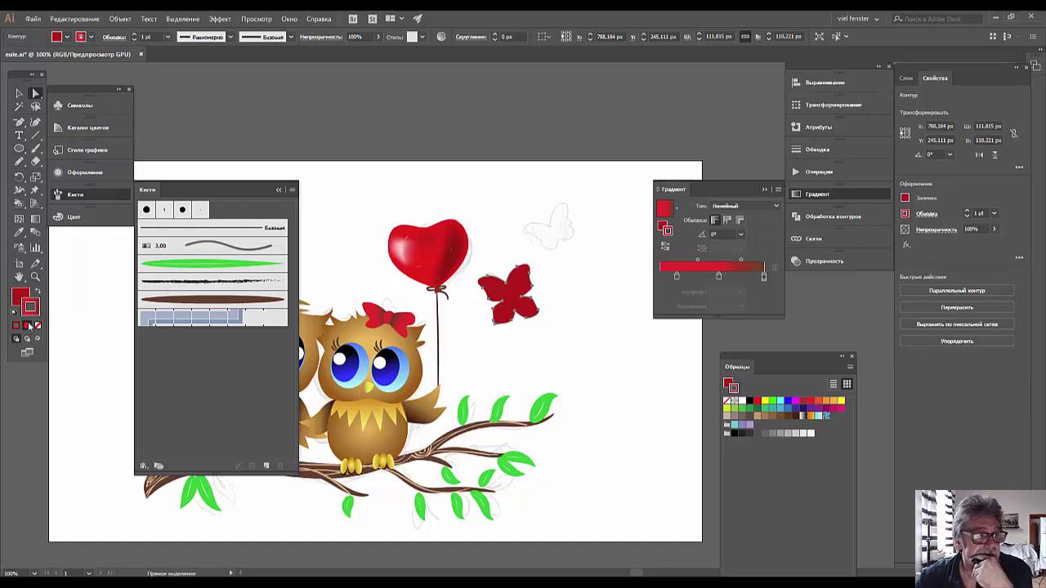
{"action": "left_click", "coordinate": [36, 325]}
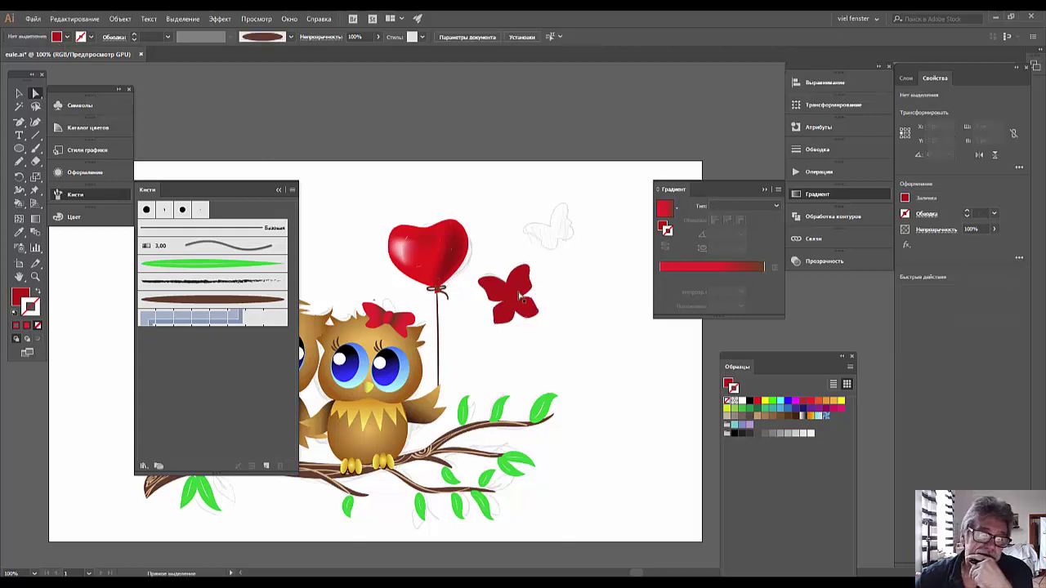
{"action": "left_click_drag", "start_coordinate": [513, 288], "coordinate": [527, 283]}
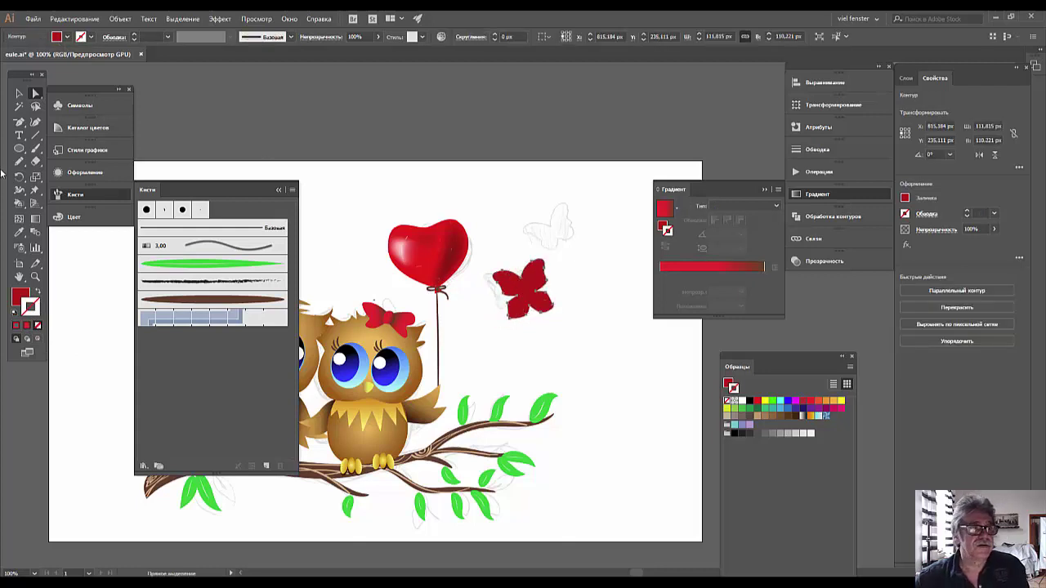
{"action": "left_click", "coordinate": [19, 93]}
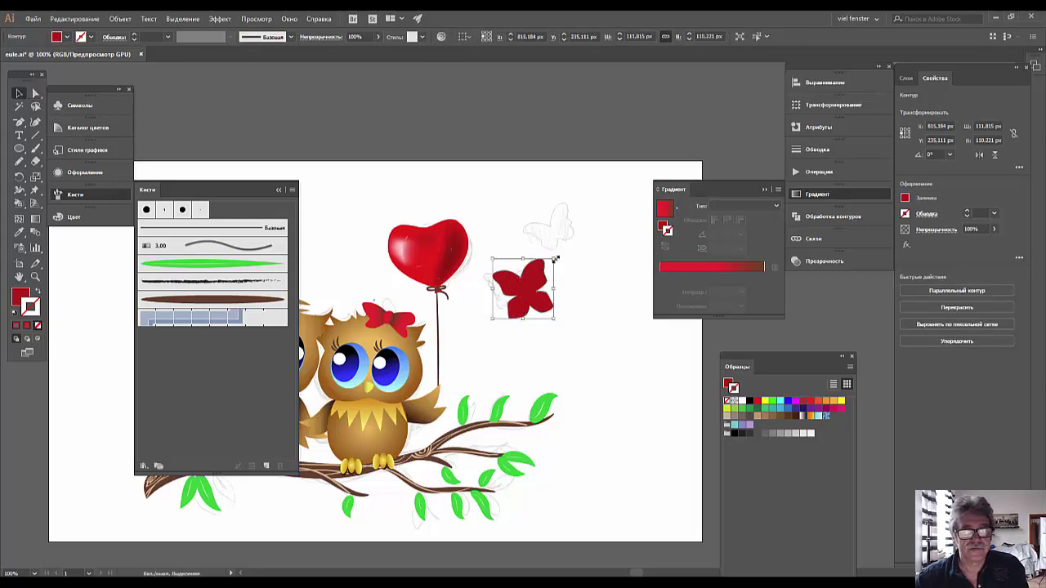
- Shrink the butterfly to about 45 px and rotate it to about 324°
{"action": "left_click_drag", "start_coordinate": [555, 259], "coordinate": [518, 294]}
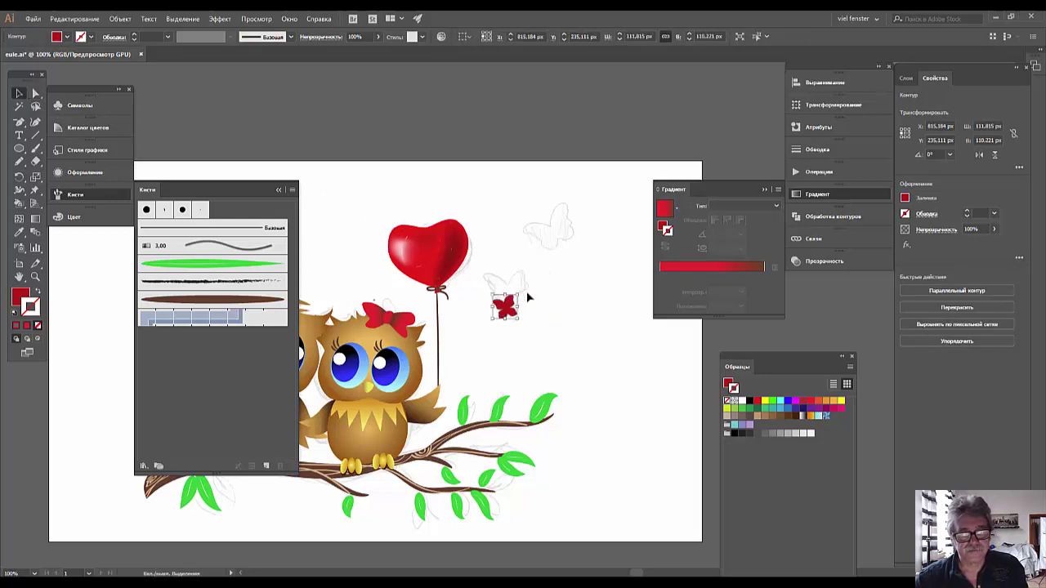
{"action": "left_click", "coordinate": [535, 317]}
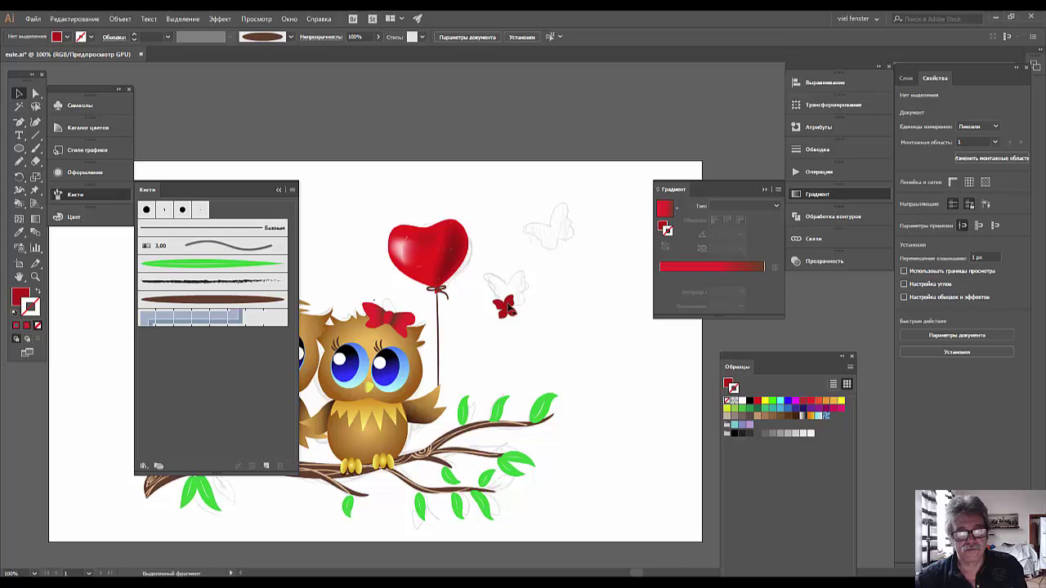
{"action": "left_click", "coordinate": [506, 307]}
{"action": "mouse_move", "coordinate": [514, 290]}
{"action": "left_mouse_down"}
{"action": "mouse_move", "coordinate": [511, 314]}
{"action": "mouse_move", "coordinate": [540, 268]}
{"action": "left_mouse_up"}
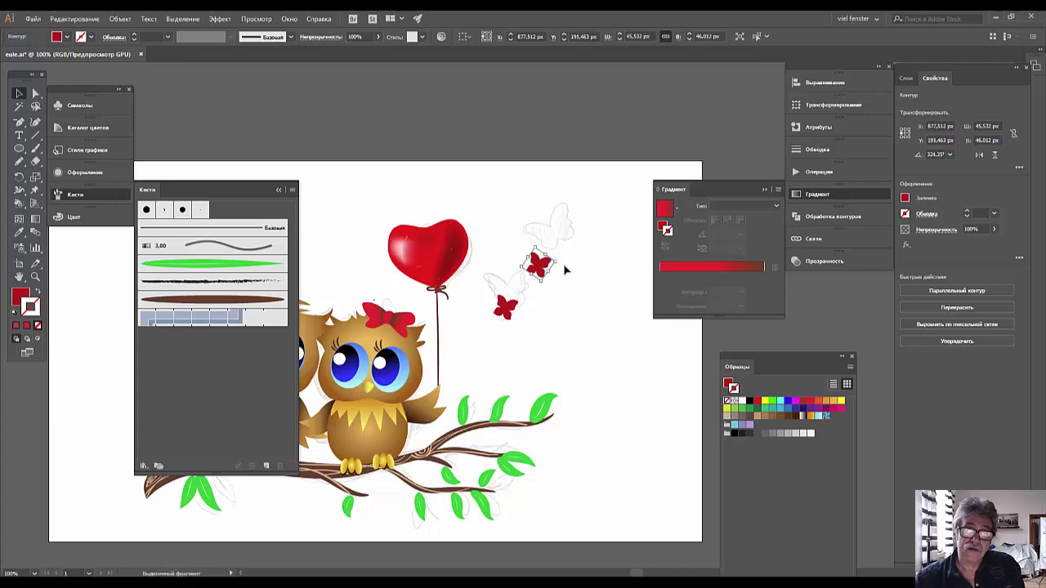
- Place two more butterfly copies trailing up-right, each resized and tilted differently
{"action": "left_click_drag", "start_coordinate": [543, 267], "coordinate": [544, 285]}
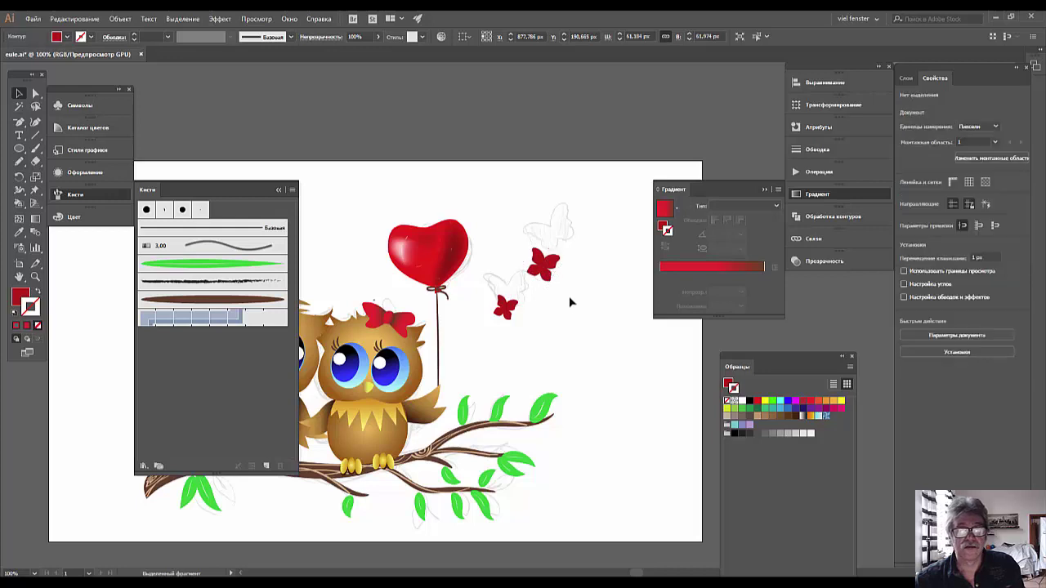
{"action": "mouse_move", "coordinate": [559, 281]}
{"action": "left_mouse_down"}
{"action": "mouse_move", "coordinate": [552, 273]}
{"action": "mouse_move", "coordinate": [557, 282]}
{"action": "left_mouse_up"}
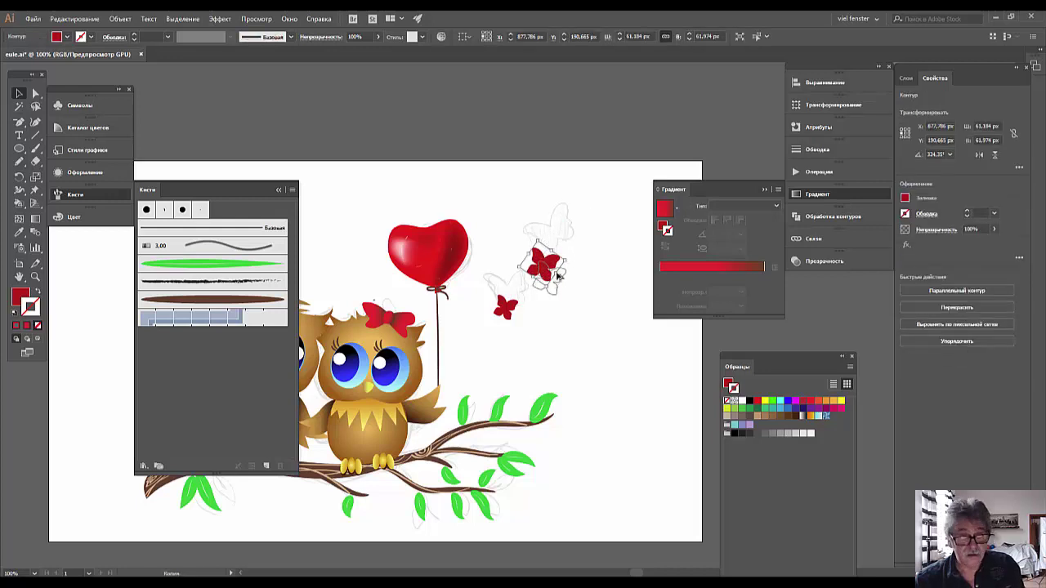
{"action": "left_click_drag", "start_coordinate": [557, 282], "coordinate": [572, 225]}
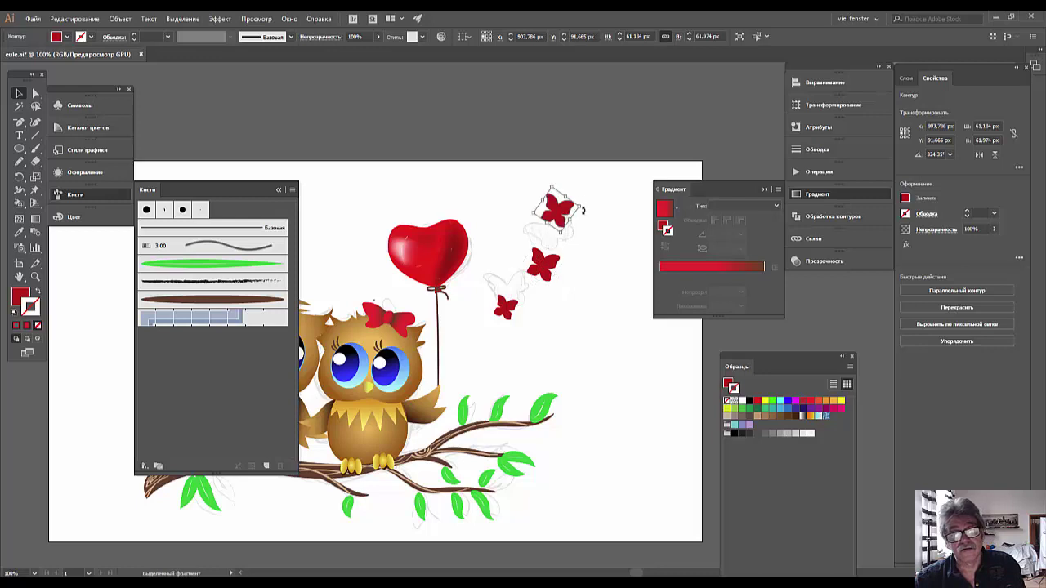
{"action": "mouse_move", "coordinate": [582, 211]}
{"action": "left_mouse_down"}
{"action": "mouse_move", "coordinate": [570, 190]}
{"action": "mouse_move", "coordinate": [574, 222]}
{"action": "mouse_move", "coordinate": [583, 216]}
{"action": "left_mouse_up"}
{"action": "left_click", "coordinate": [609, 433]}
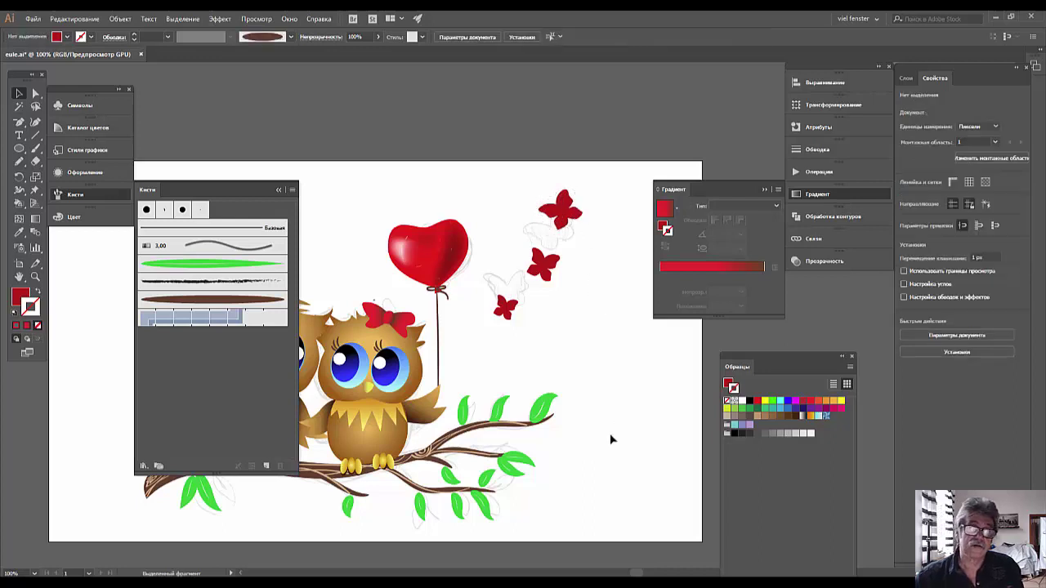
{"action": "key", "text": "ctrl+minus"}
{"action": "key", "text": "ctrl+minus"}
{"action": "key", "text": "ctrl+minus"}
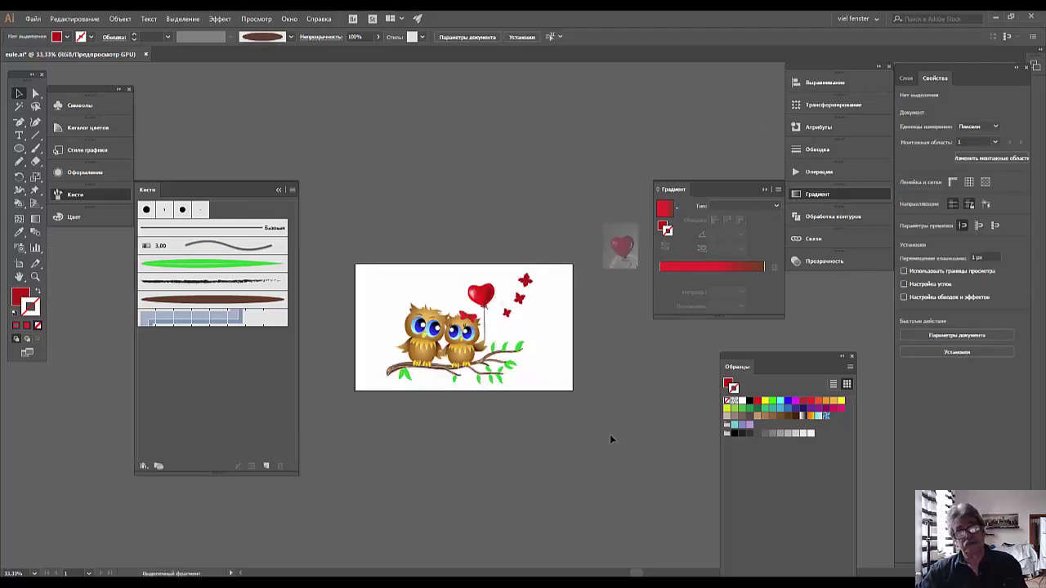
- Nudge the smallest butterfly lower and the red butterfly slightly down and left
{"action": "key", "text": "ctrl+plus"}
{"action": "key", "text": "ctrl+plus"}
{"action": "key", "text": "ctrl+plus"}
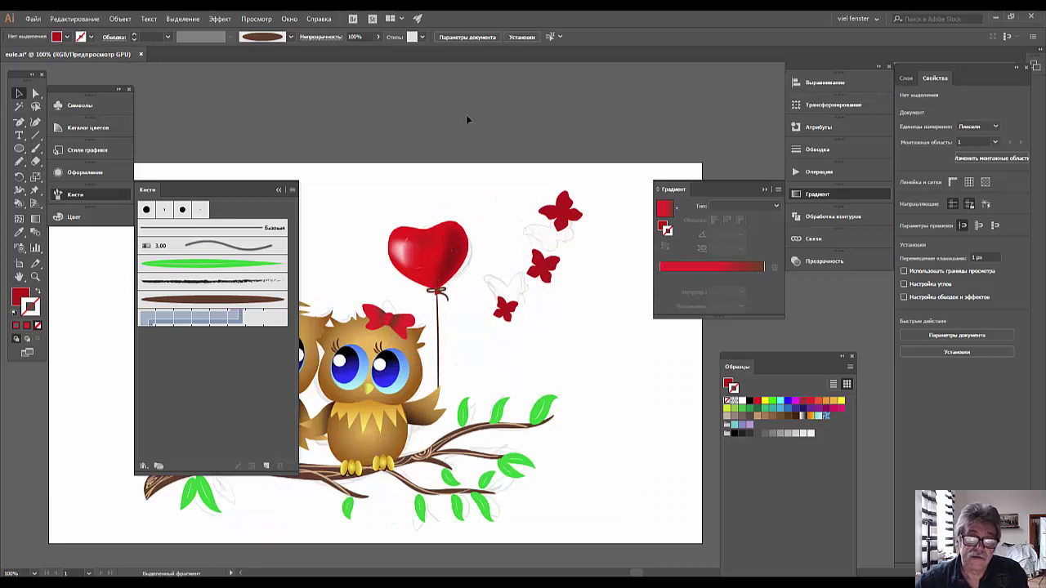
{"action": "left_click_drag", "start_coordinate": [507, 321], "coordinate": [517, 364]}
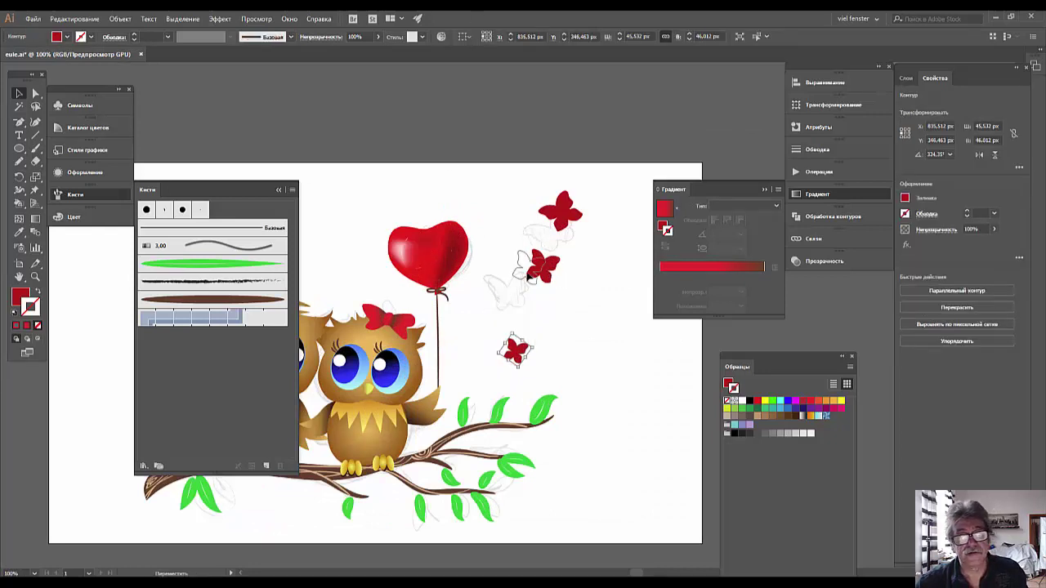
{"action": "mouse_move", "coordinate": [553, 279]}
{"action": "left_mouse_down"}
{"action": "mouse_move", "coordinate": [536, 290]}
{"action": "mouse_move", "coordinate": [566, 296]}
{"action": "left_mouse_up"}
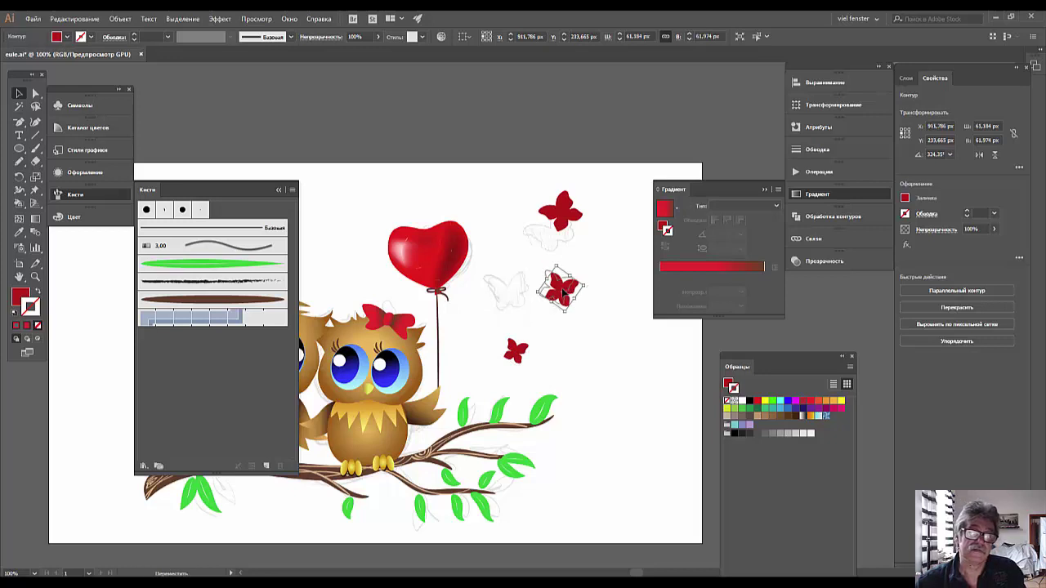
- Alt-drag a copy of the small red butterfly to sit just above it
{"action": "left_click", "coordinate": [517, 355]}
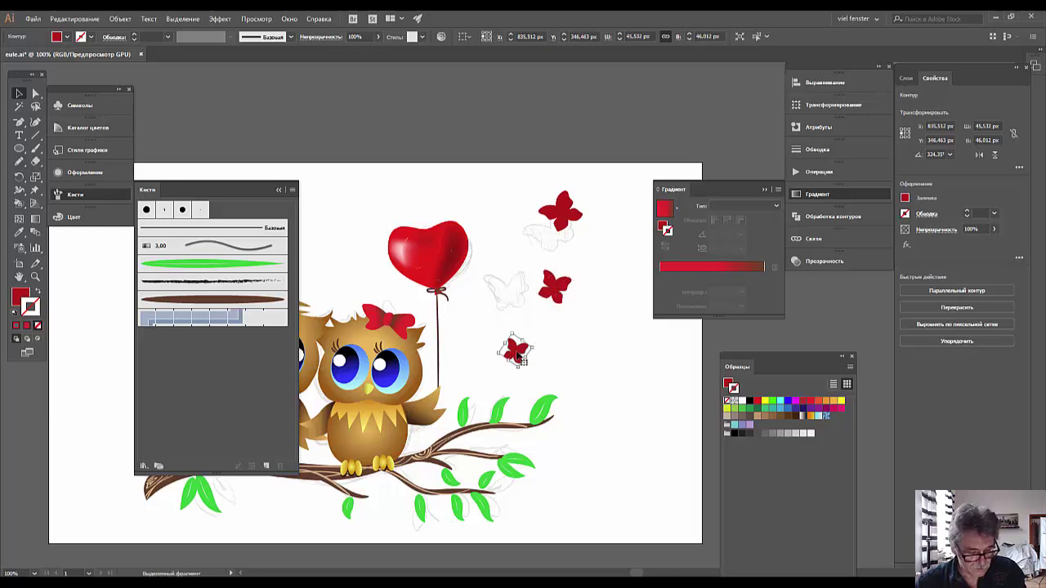
{"action": "left_click_drag", "start_coordinate": [517, 357], "coordinate": [515, 315]}
{"action": "left_click", "coordinate": [555, 353]}
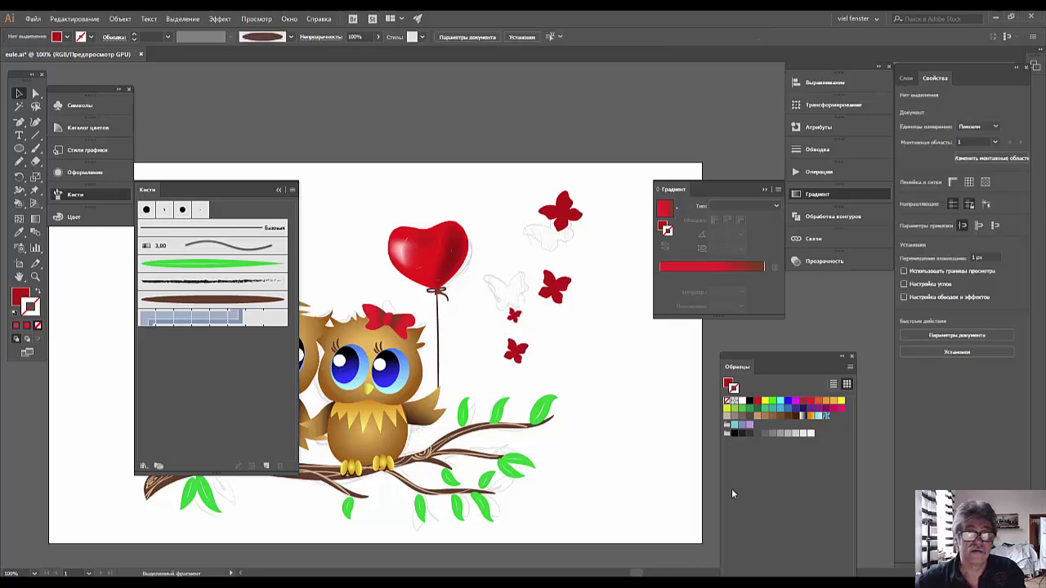
- Zoom out to check the artboard, zoom back in, and select the left owl's left eye
{"action": "key", "text": "ctrl+minus"}
{"action": "key", "text": "ctrl+minus"}
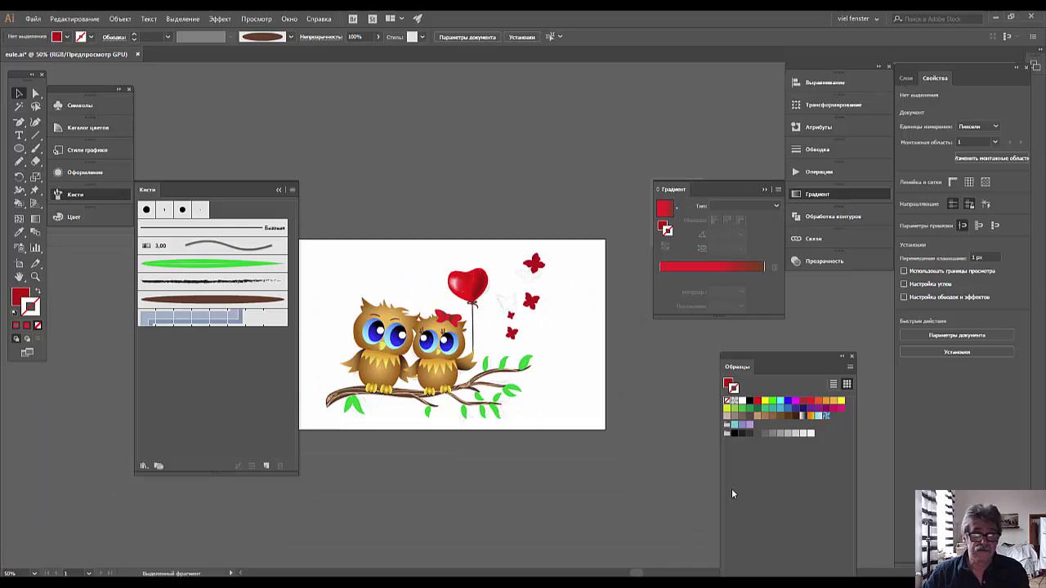
{"action": "key", "text": "ctrl+plus"}
{"action": "key", "text": "ctrl+plus"}
{"action": "key", "text": "ctrl+plus"}
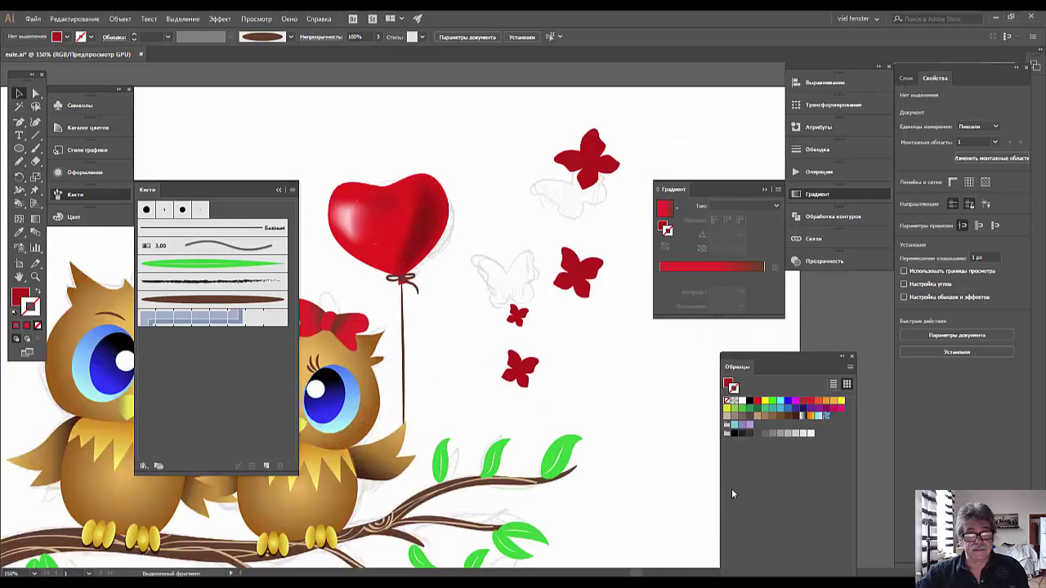
{"action": "scroll", "coordinate": [535, 411], "scroll_direction": "down", "scroll_amount": 3}
{"action": "scroll", "coordinate": [535, 411], "scroll_direction": "left", "scroll_amount": 5}
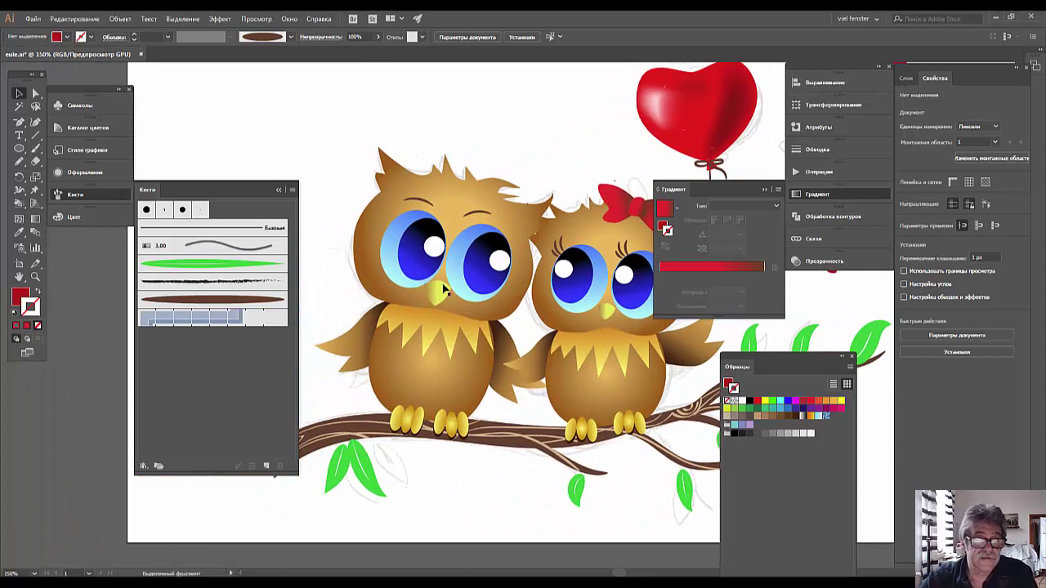
{"action": "left_click", "coordinate": [388, 282]}
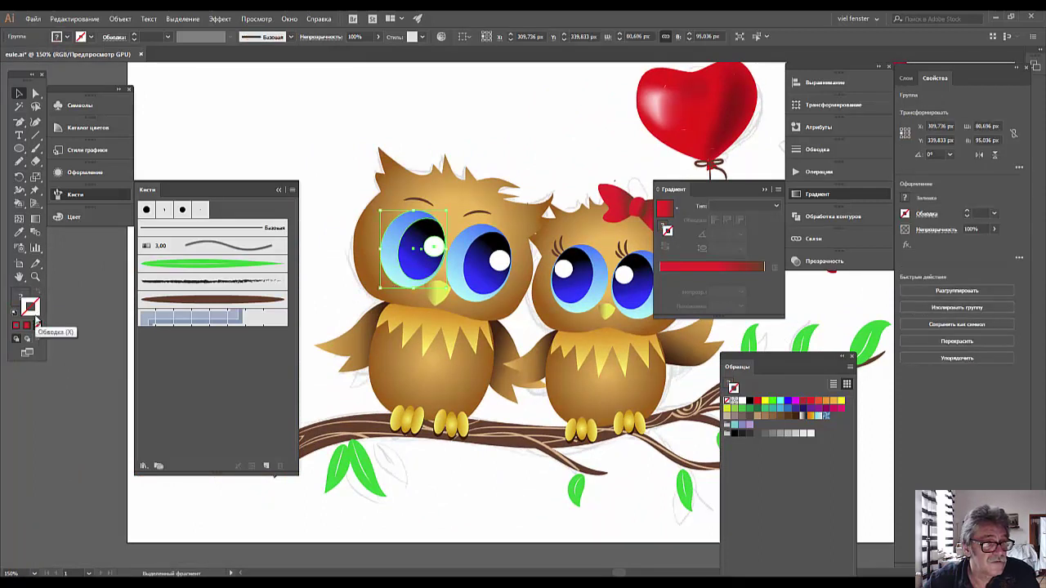
- Set the left owl's left eye stroke colour to white FFFFFF
{"action": "double_click", "coordinate": [33, 312]}
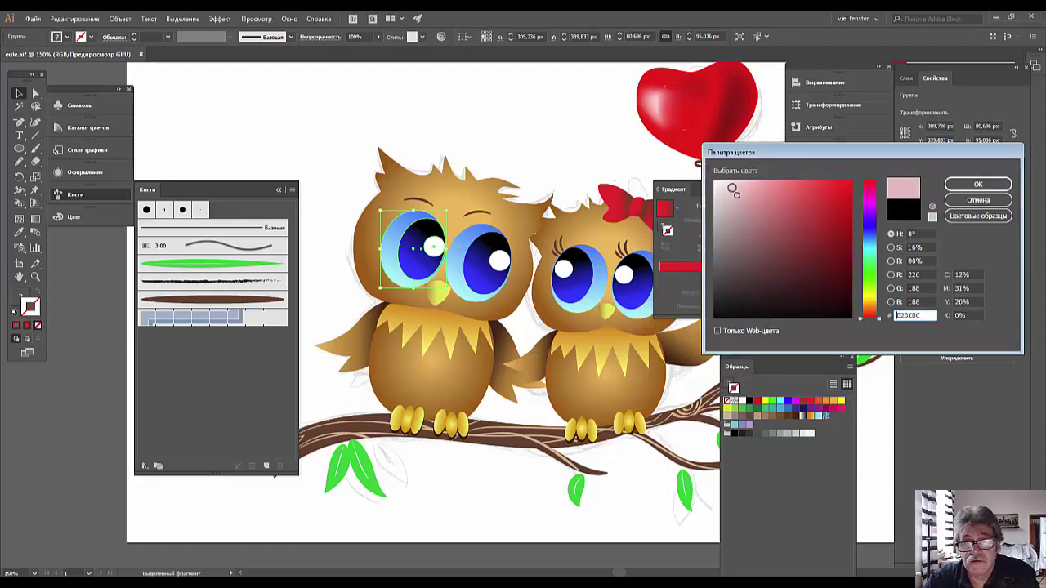
{"action": "left_click_drag", "start_coordinate": [715, 248], "coordinate": [699, 176]}
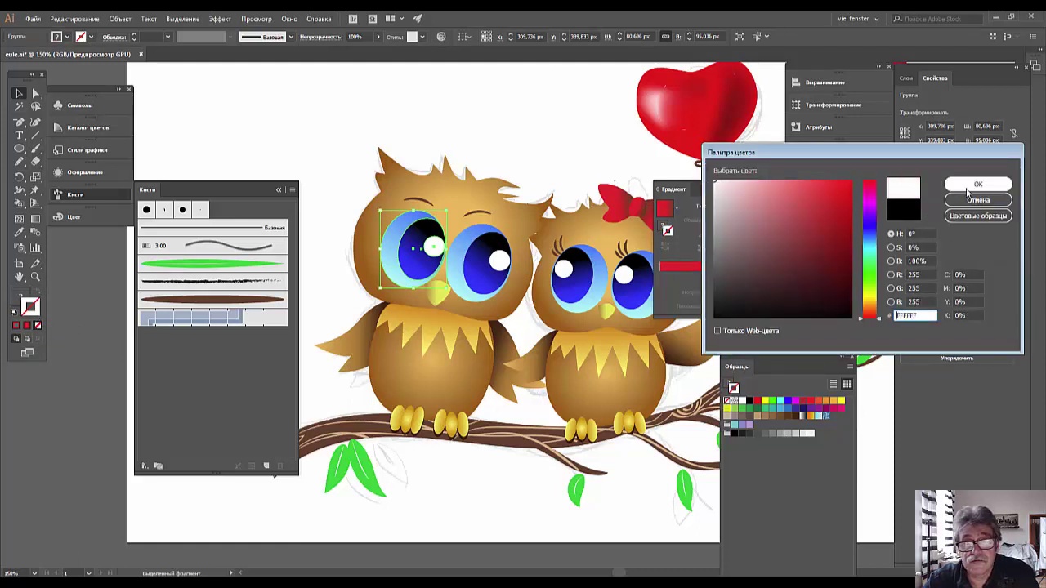
{"action": "left_click", "coordinate": [972, 187]}
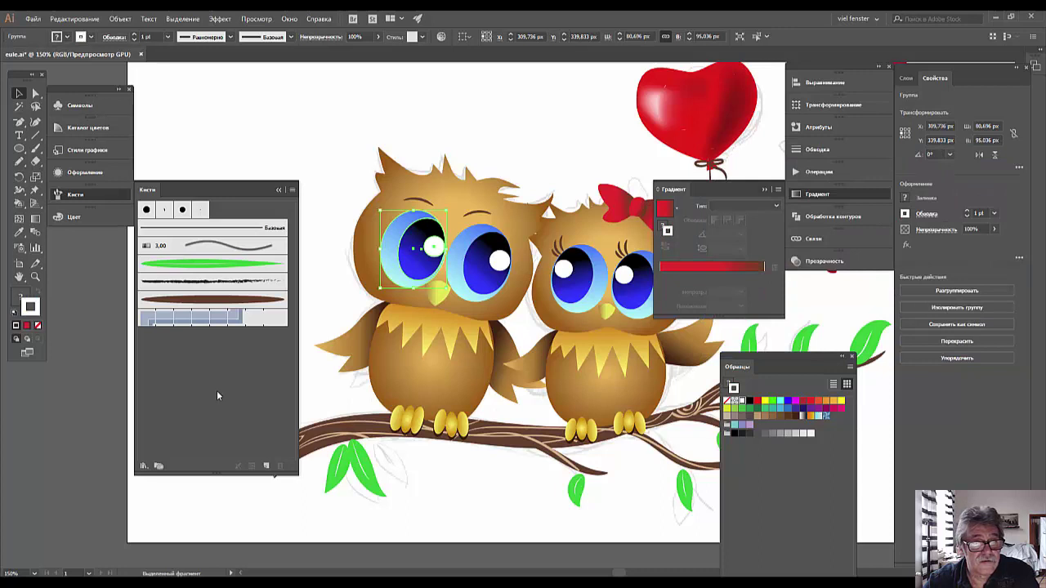
{"action": "left_click", "coordinate": [200, 97]}
{"action": "key", "text": "ctrl+0"}
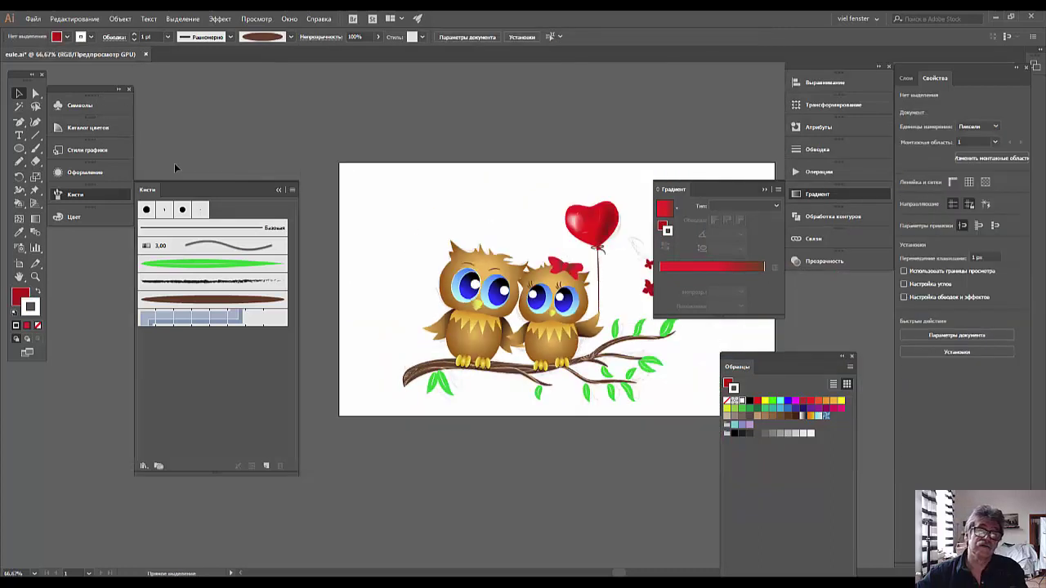
{"action": "key", "text": "ctrl+minus"}
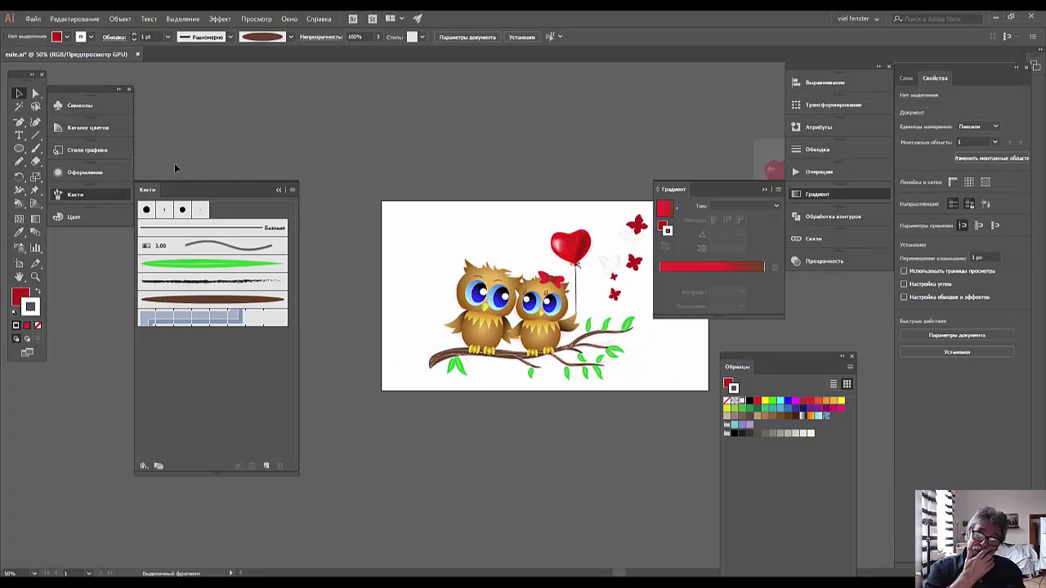
{"action": "key", "text": "ctrl+plus"}
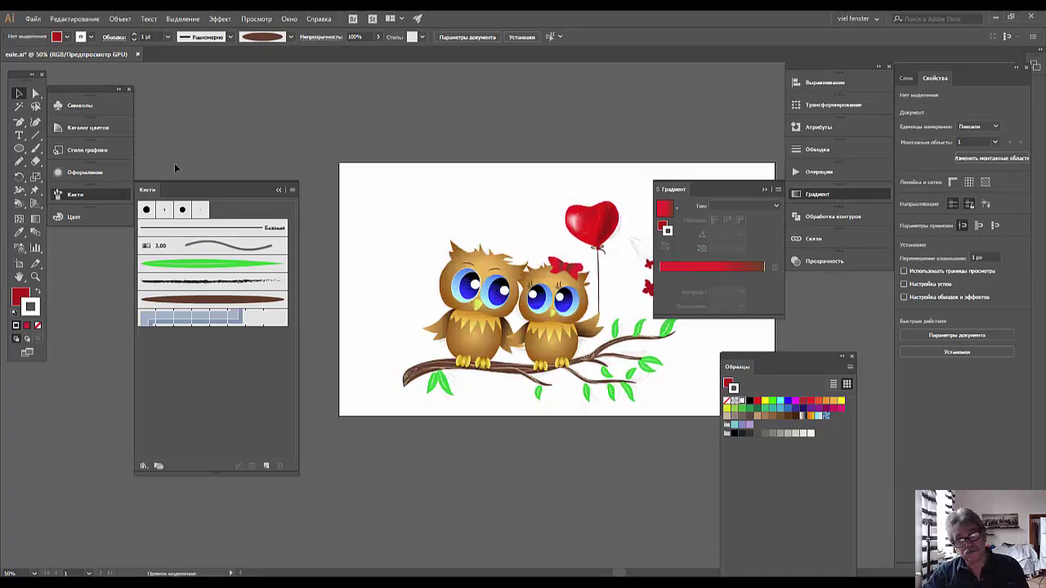
{"action": "key", "text": "ctrl+plus"}
{"action": "key", "text": "ctrl+plus"}
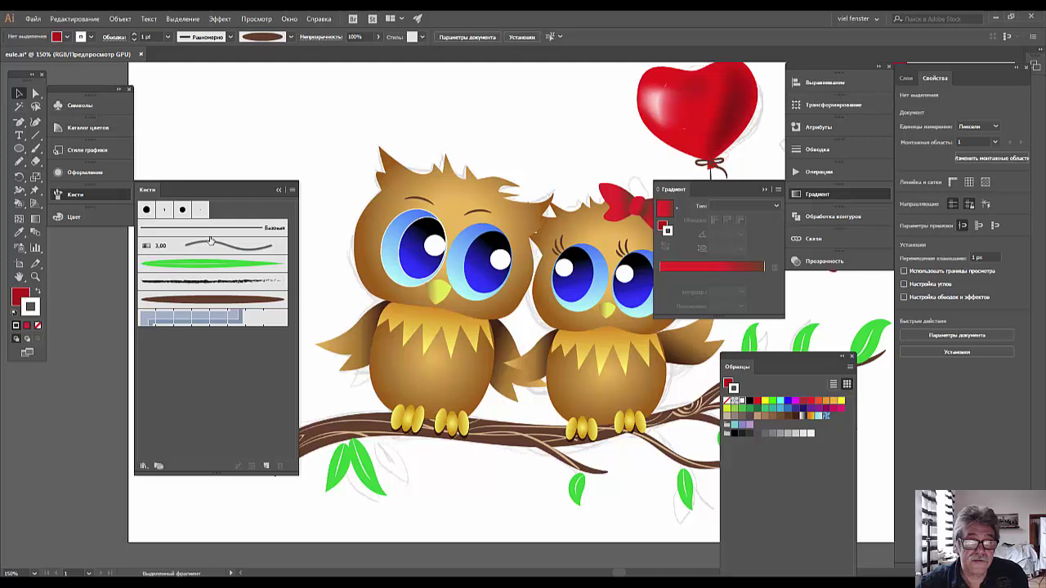
- Set the left owl's right eye stroke colour to white FFFFFF as well
{"action": "left_click", "coordinate": [464, 288]}
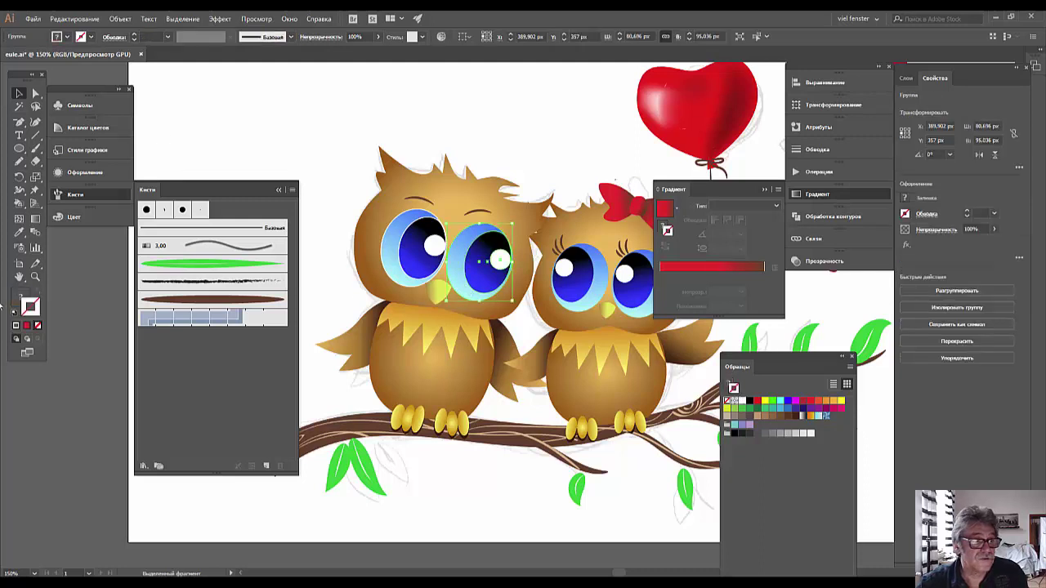
{"action": "double_click", "coordinate": [31, 312]}
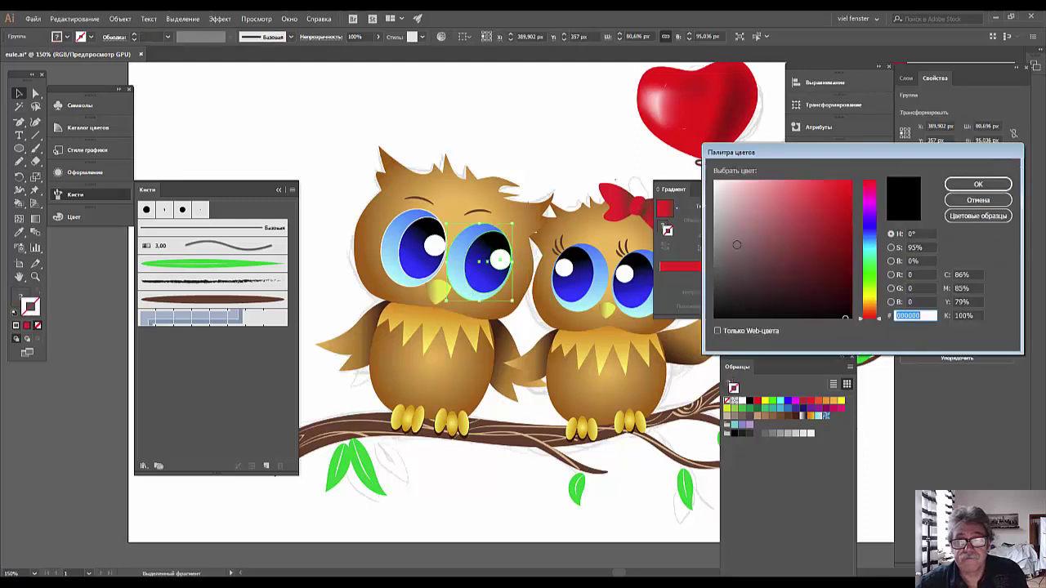
{"action": "left_click_drag", "start_coordinate": [726, 195], "coordinate": [715, 180]}
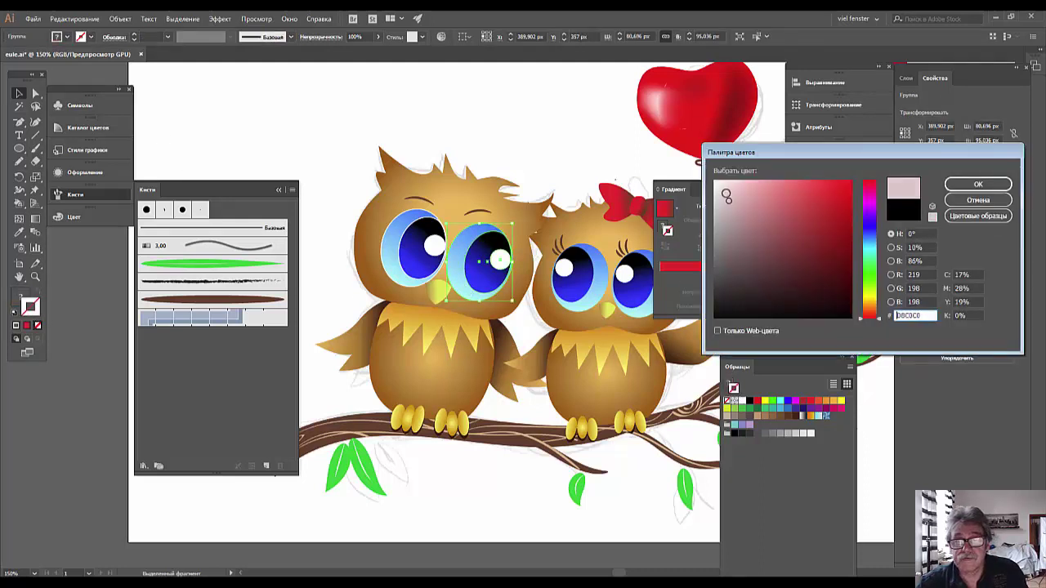
{"action": "left_click", "coordinate": [957, 187]}
{"action": "left_click", "coordinate": [260, 139]}
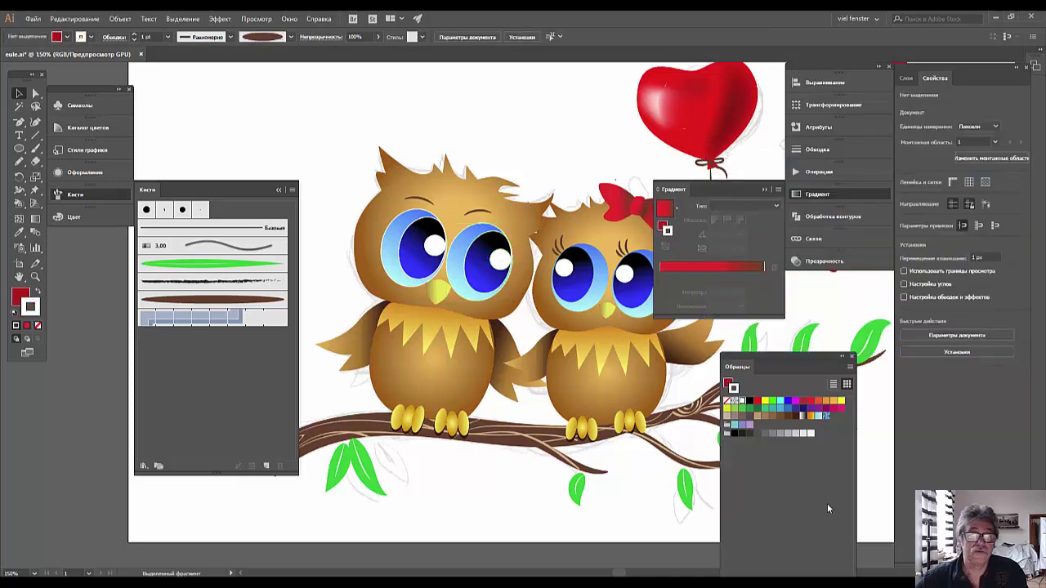
{"action": "key", "text": "ctrl+0"}
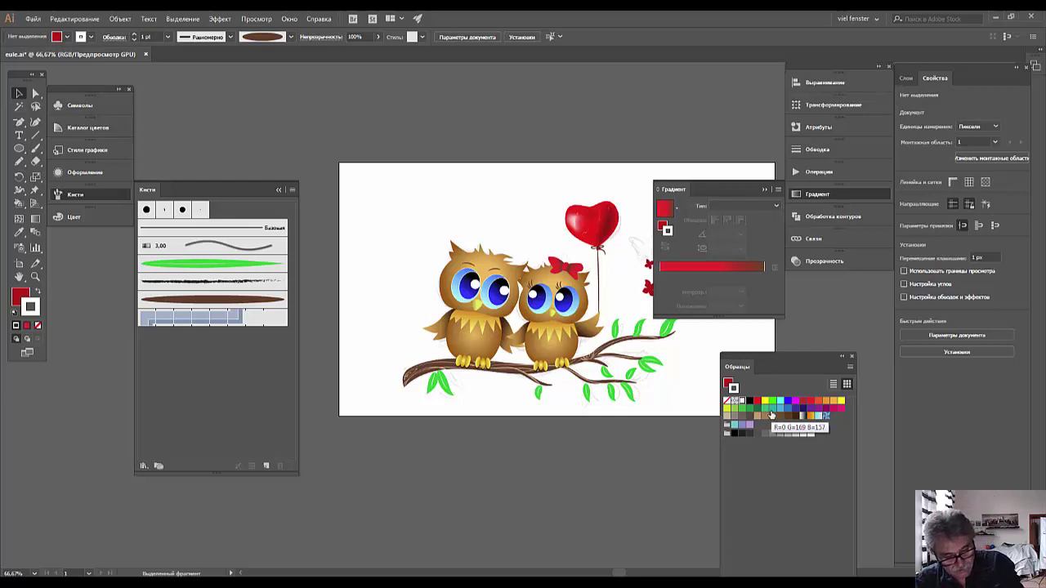
- Undo the last change and collapse the Brushes library panel to its dock icon
{"action": "key", "text": "ctrl+z"}
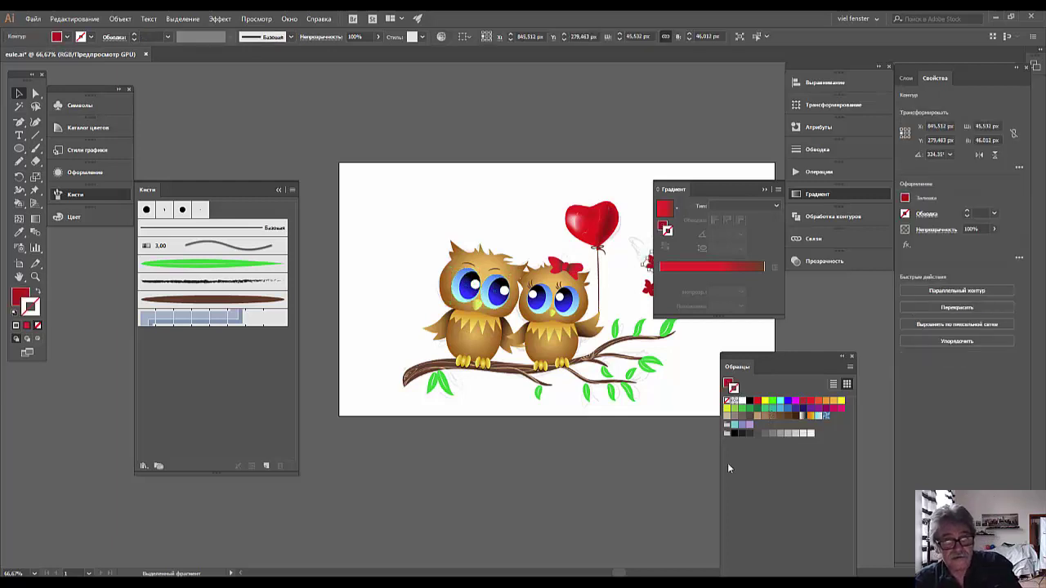
{"action": "left_click", "coordinate": [617, 497]}
{"action": "key", "text": "ctrl+minus"}
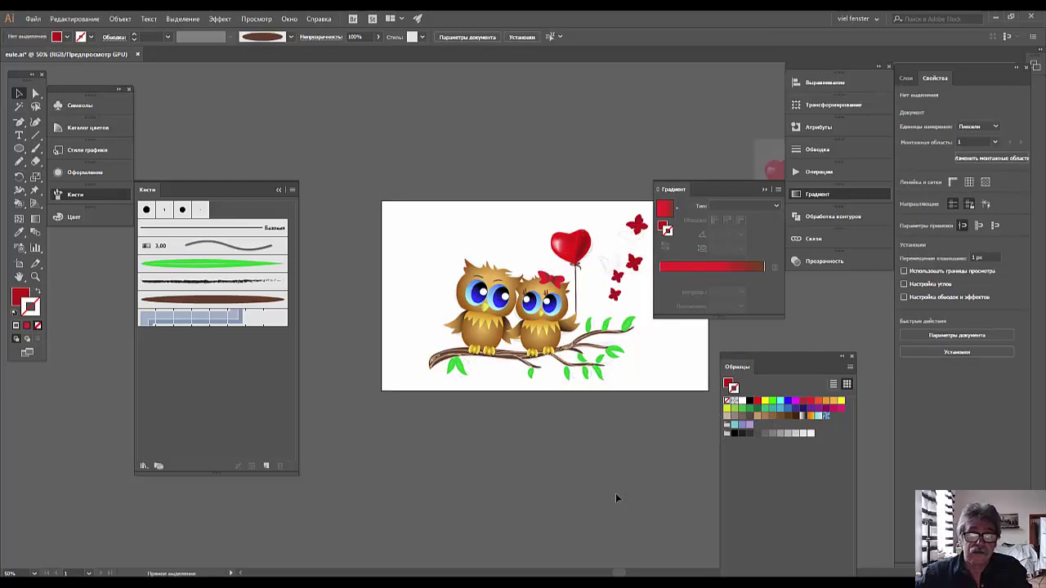
{"action": "key", "text": "ctrl+minus"}
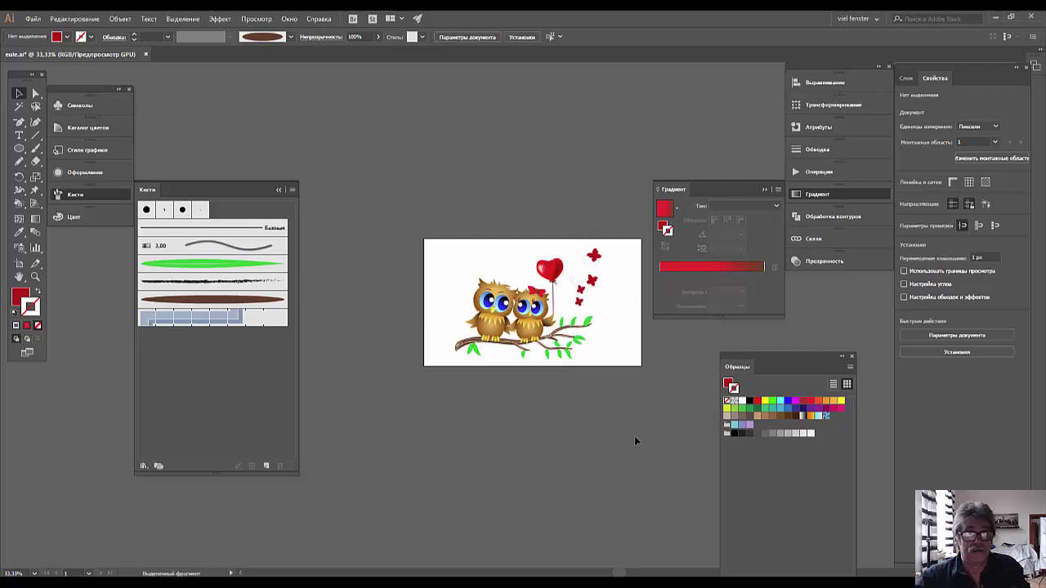
{"action": "left_click", "coordinate": [278, 191]}
{"action": "key", "text": "ctrl+plus"}
{"action": "key", "text": "ctrl+plus"}
{"action": "key", "text": "ctrl+plus"}
{"action": "key", "text": "ctrl+plus"}
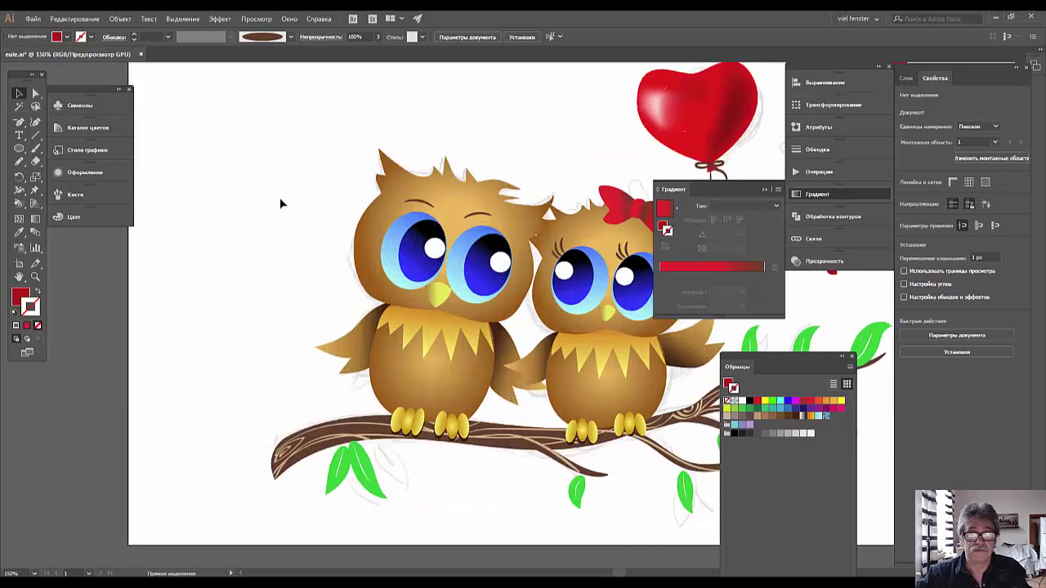
{"action": "left_click_drag", "start_coordinate": [484, 330], "coordinate": [352, 334]}
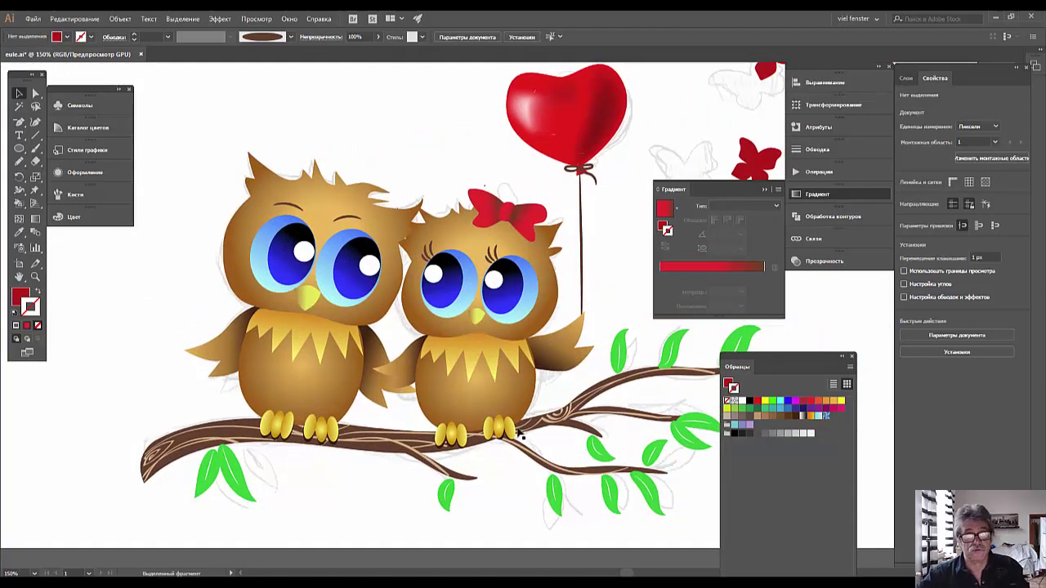
{"action": "left_click", "coordinate": [409, 242]}
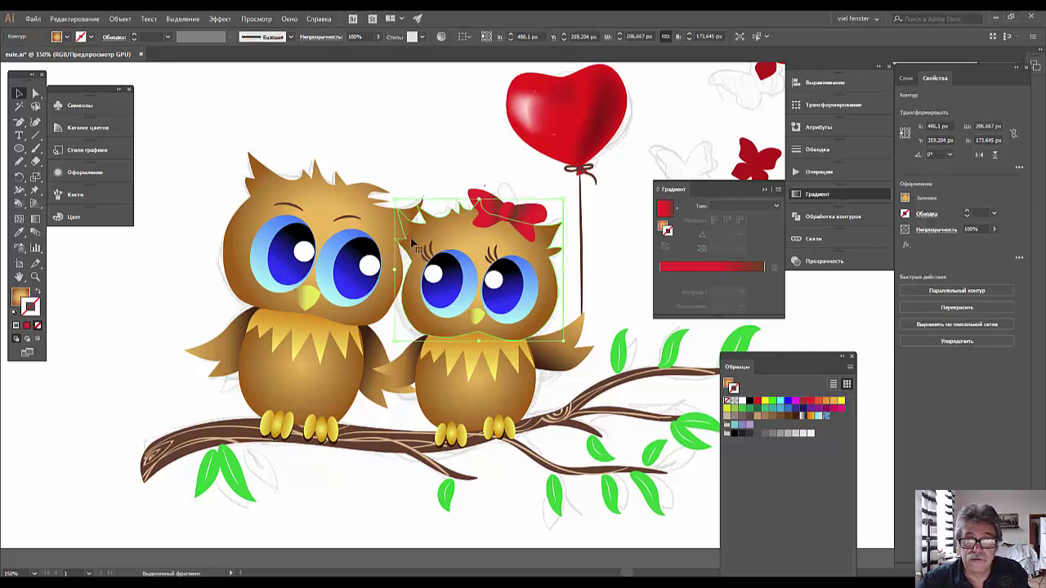
{"action": "left_click", "coordinate": [859, 324]}
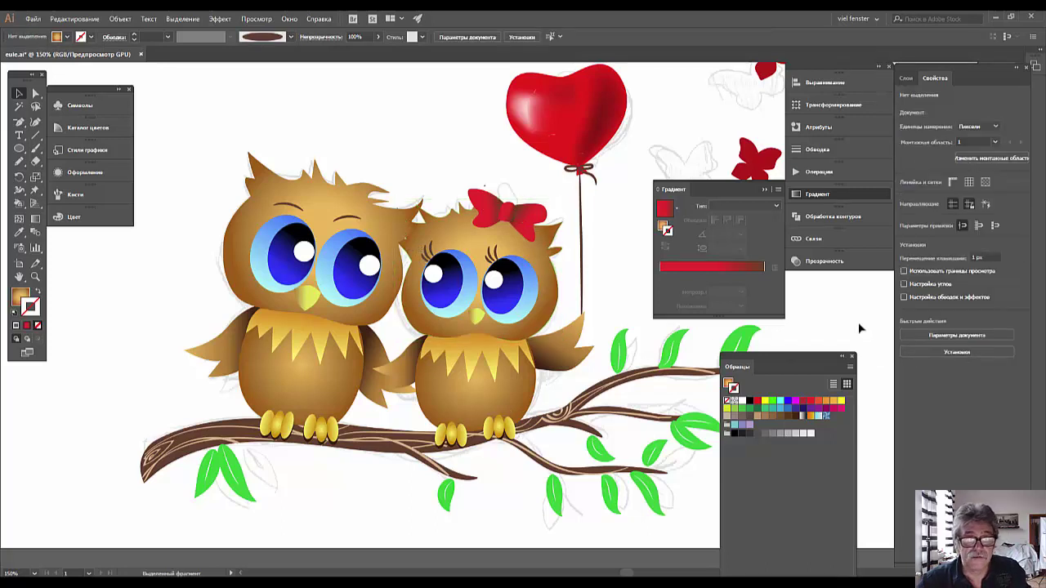
{"action": "key", "text": "ctrl+minus"}
{"action": "key", "text": "ctrl+minus"}
{"action": "key", "text": "ctrl+minus"}
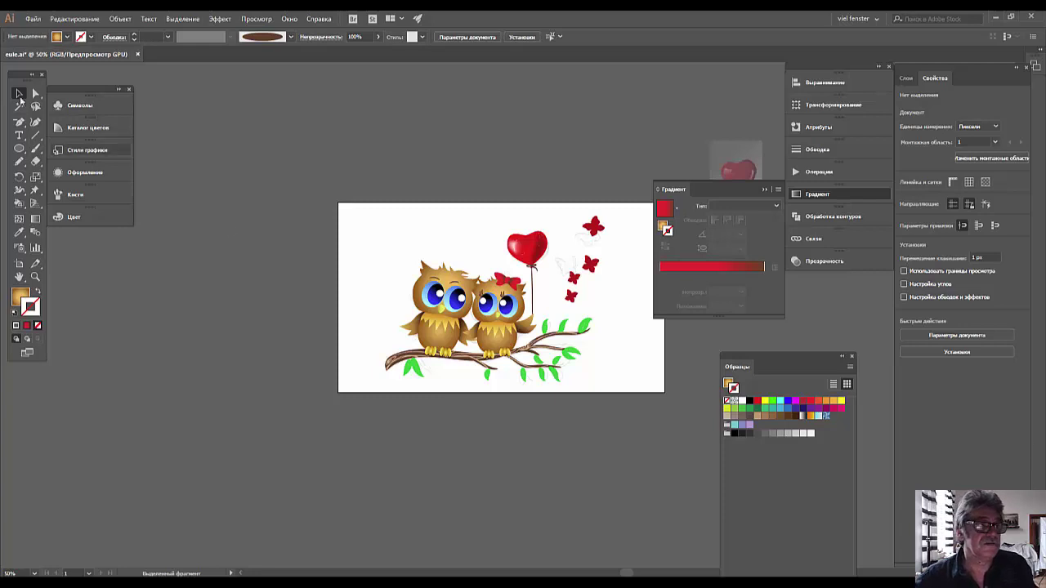
- Select all the owl artwork, nudge it up slightly, and apply Object > Expand Appearance
{"action": "left_click", "coordinate": [17, 93]}
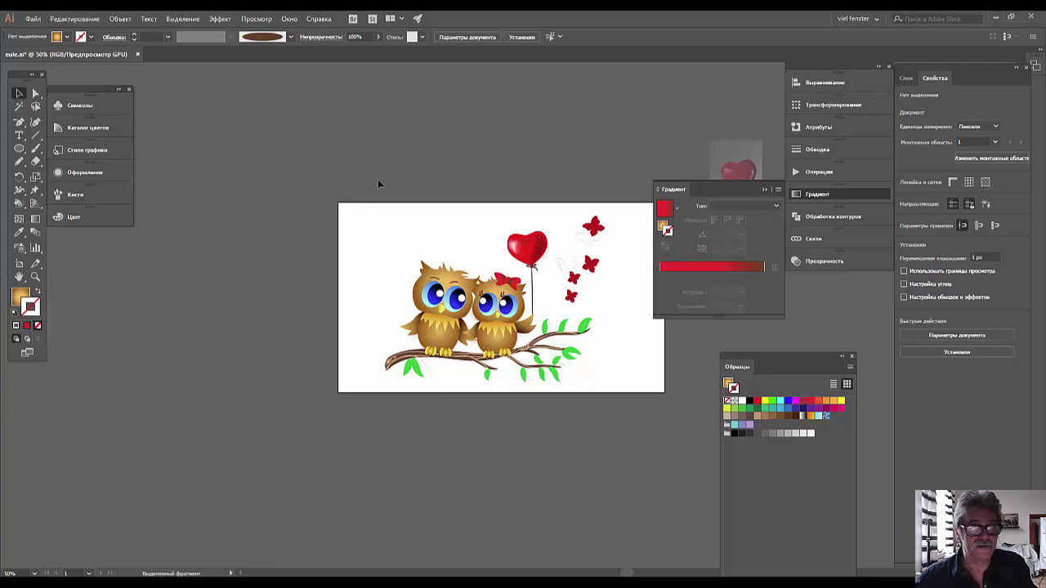
{"action": "mouse_move", "coordinate": [378, 179]}
{"action": "left_mouse_down"}
{"action": "mouse_move", "coordinate": [378, 283]}
{"action": "mouse_move", "coordinate": [614, 411]}
{"action": "left_mouse_up"}
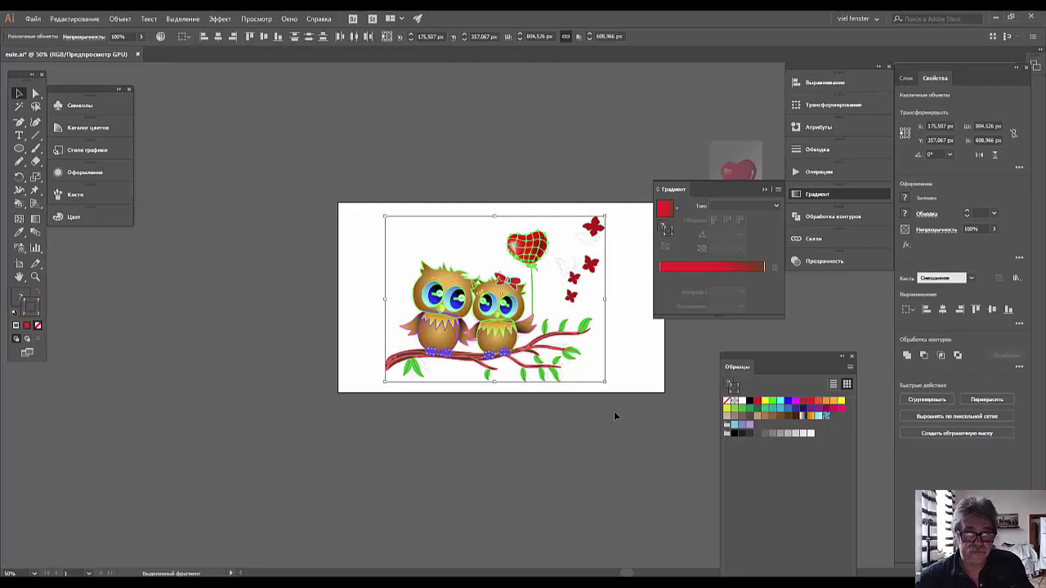
{"action": "left_click_drag", "start_coordinate": [500, 293], "coordinate": [499, 282]}
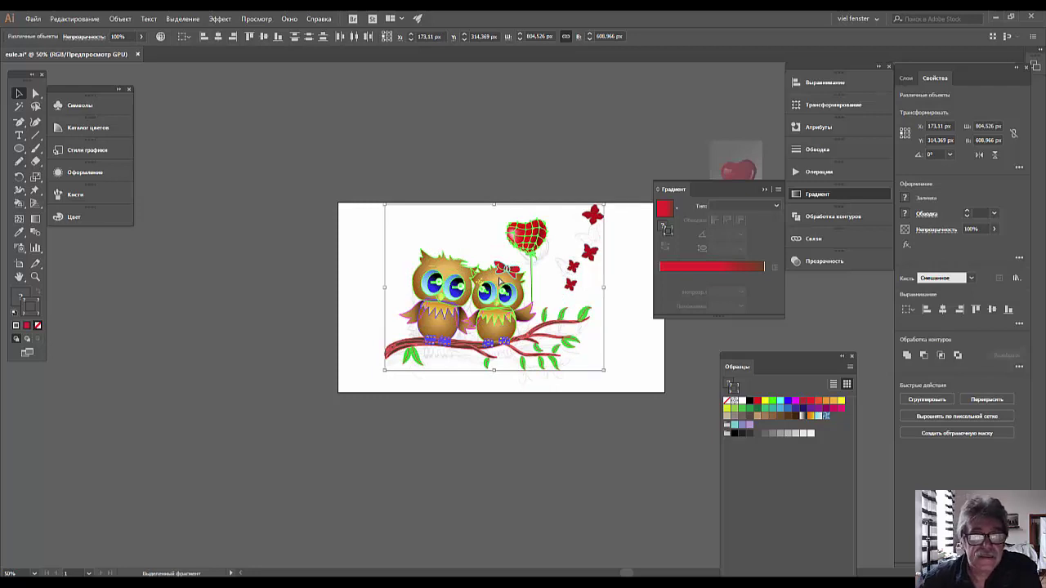
{"action": "left_click", "coordinate": [122, 21]}
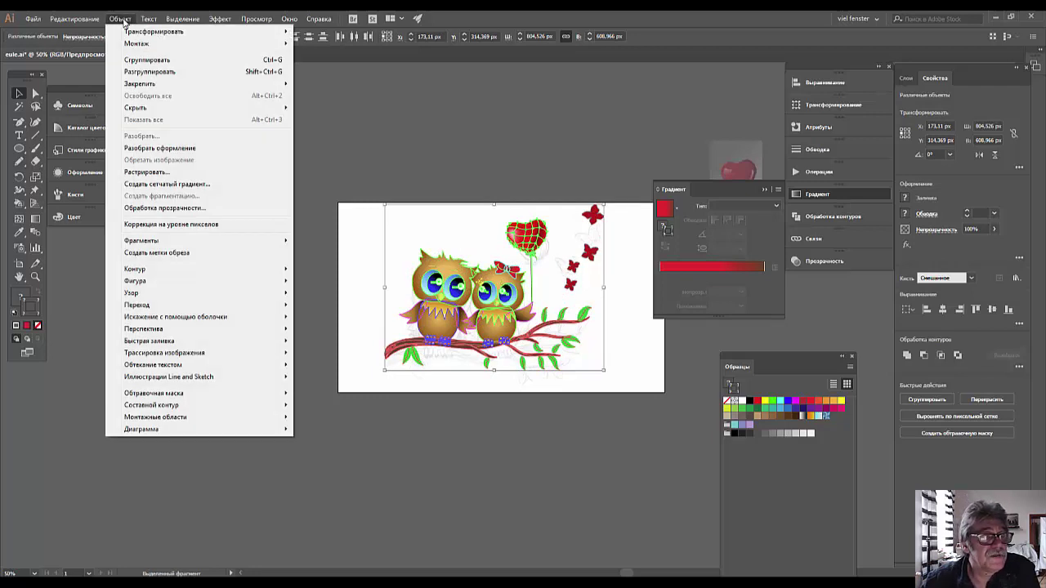
{"action": "left_click", "coordinate": [152, 149]}
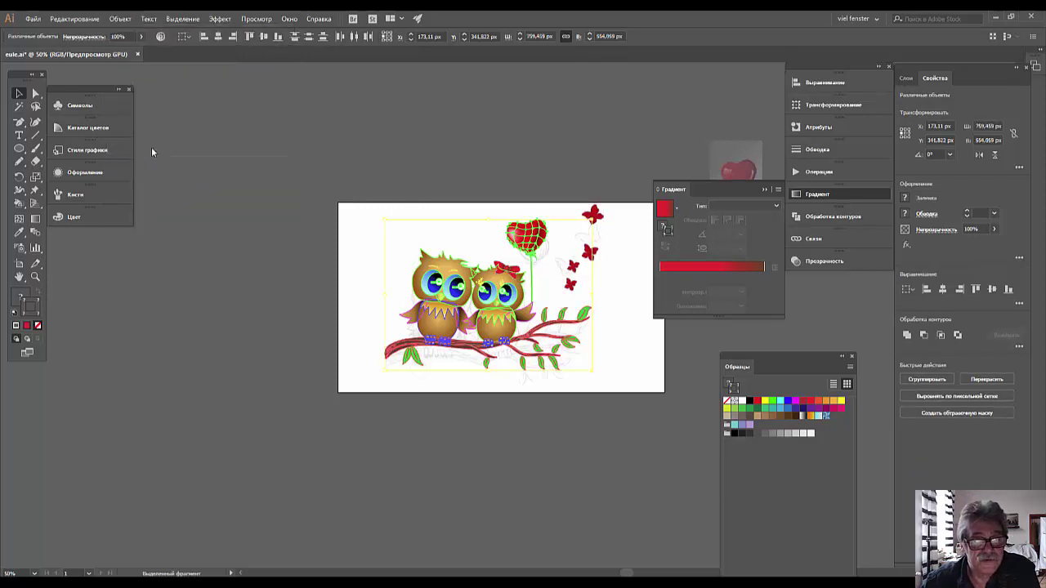
{"action": "left_click", "coordinate": [329, 179]}
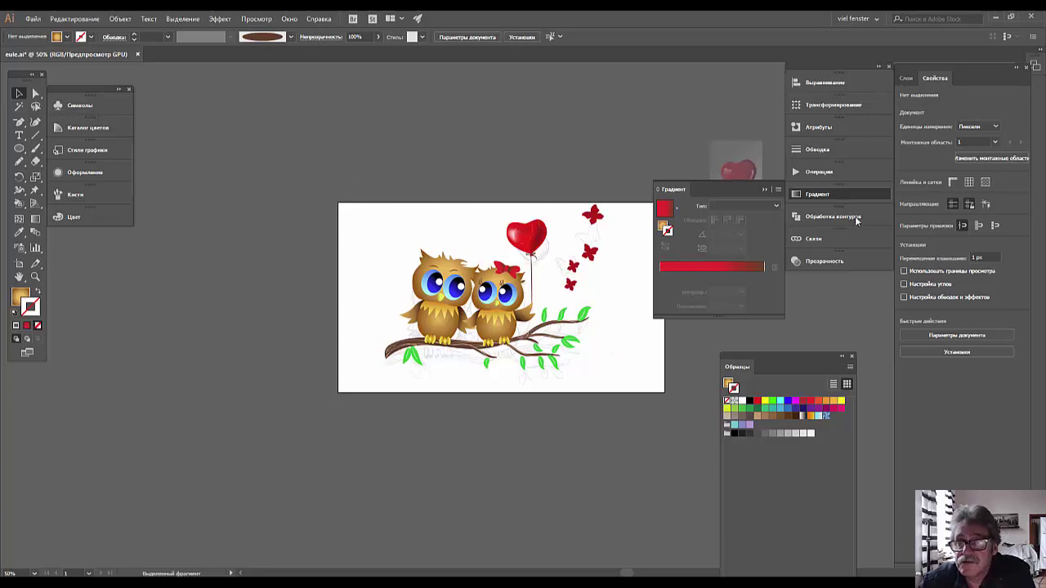
- In the Layers panel, hide the bottom sublayer holding the faint reference sketch
{"action": "left_click", "coordinate": [905, 79]}
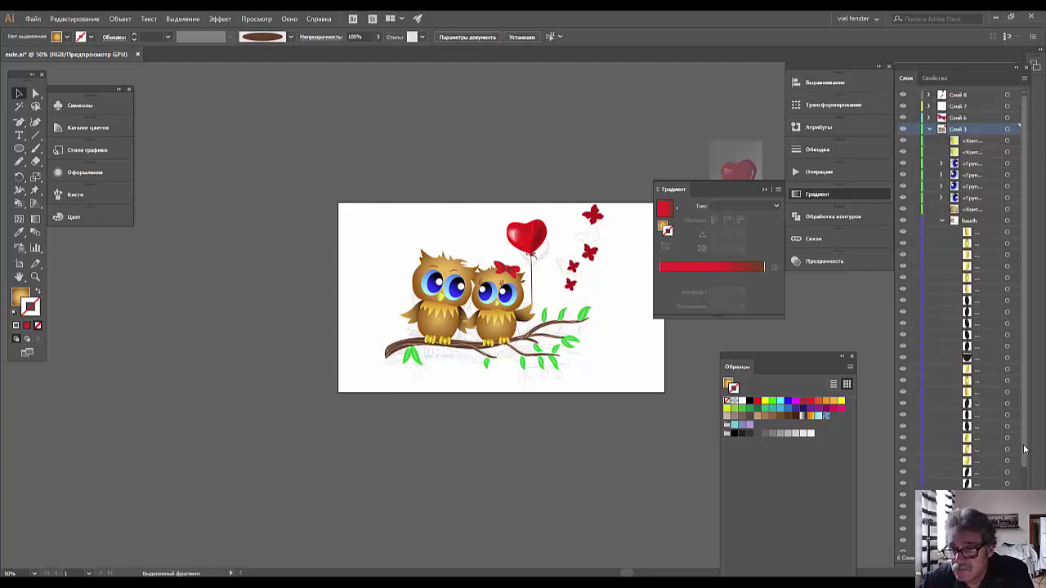
{"action": "scroll", "coordinate": [1024, 450], "scroll_direction": "down", "scroll_amount": 3}
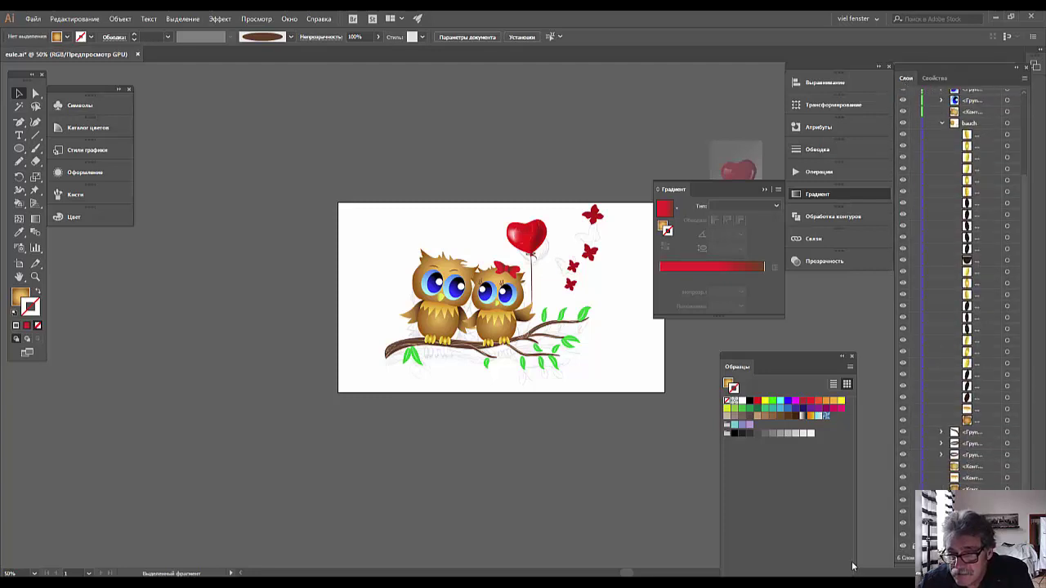
{"action": "left_click", "coordinate": [902, 545]}
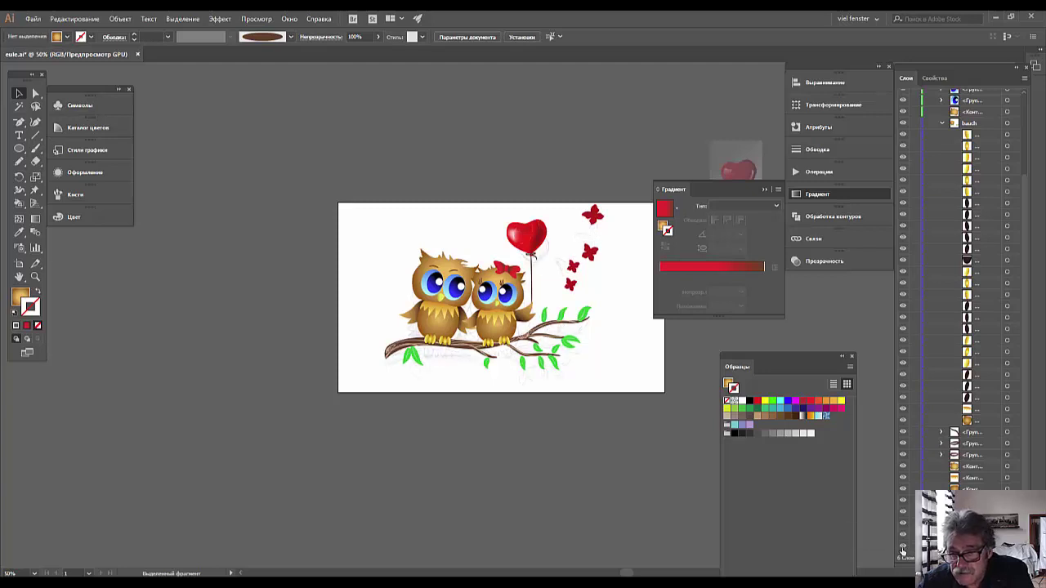
{"action": "left_click", "coordinate": [903, 546]}
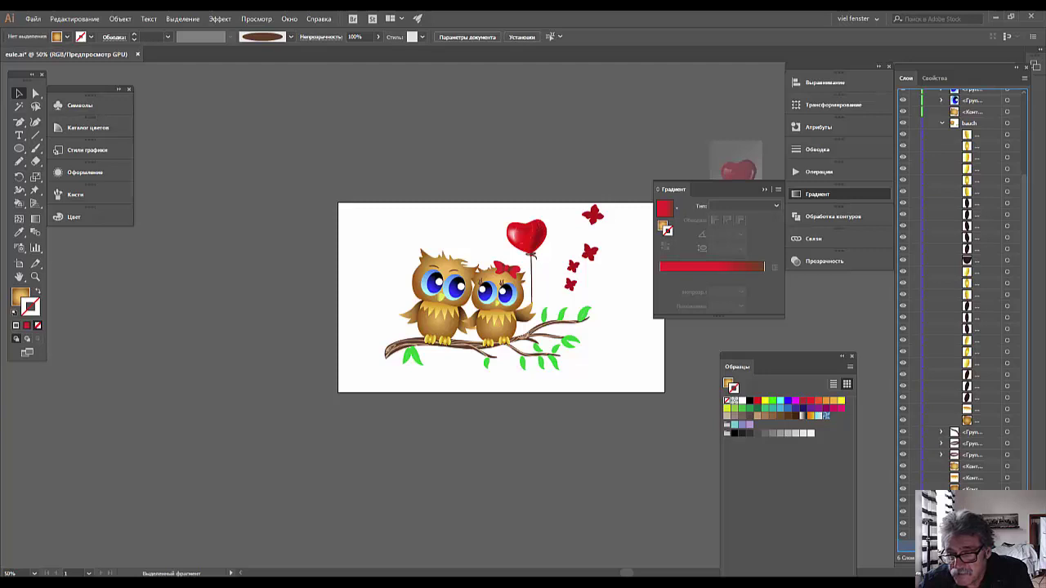
{"action": "scroll", "coordinate": [960, 318], "scroll_direction": "up", "scroll_amount": 3}
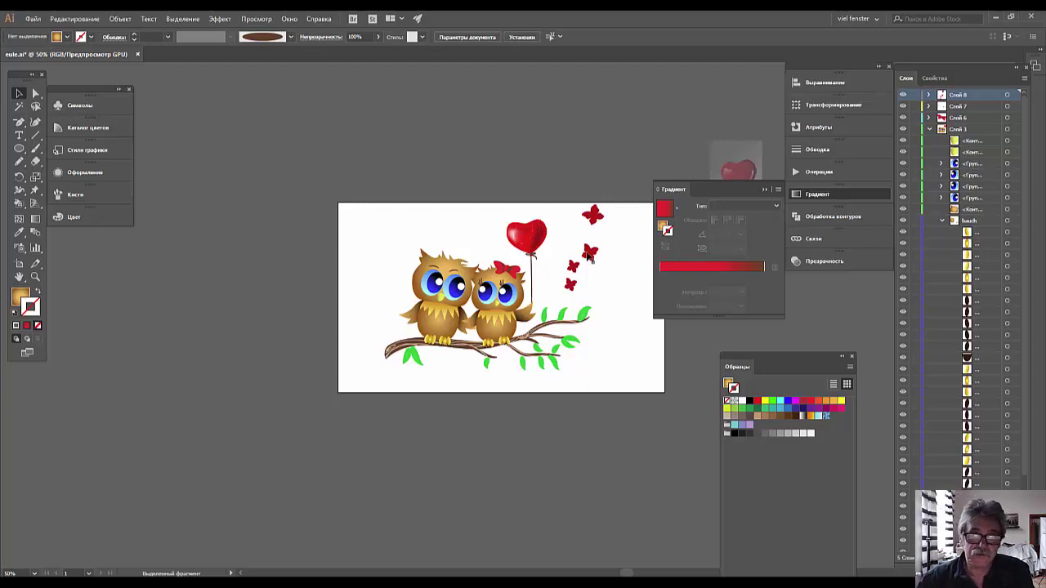
- Recolour the right butterfly's fill to lighter pink-red D36A6A, then exit isolation mode
{"action": "left_click", "coordinate": [588, 255]}
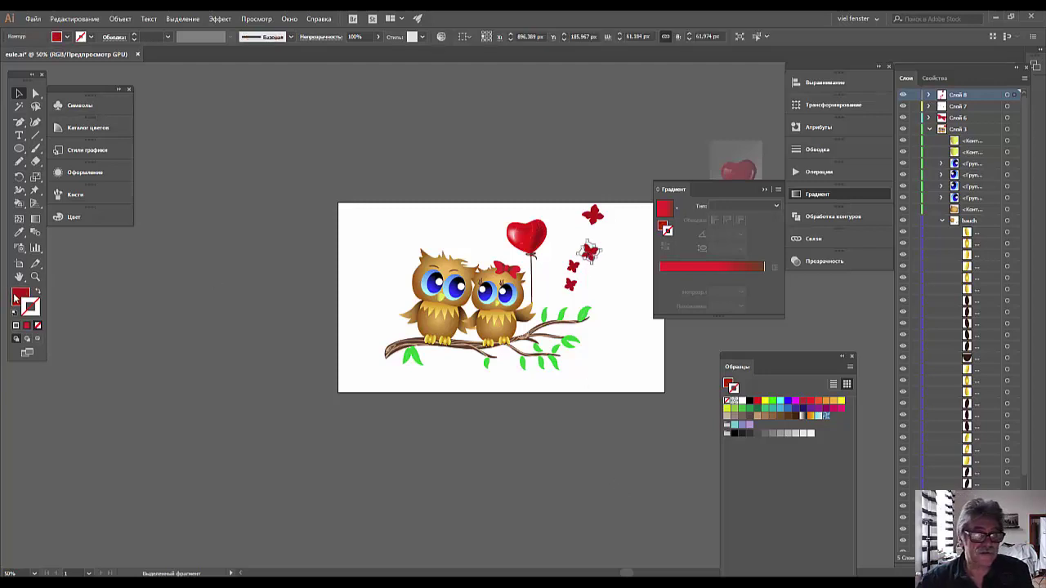
{"action": "double_click", "coordinate": [18, 296]}
{"action": "left_click", "coordinate": [783, 205]}
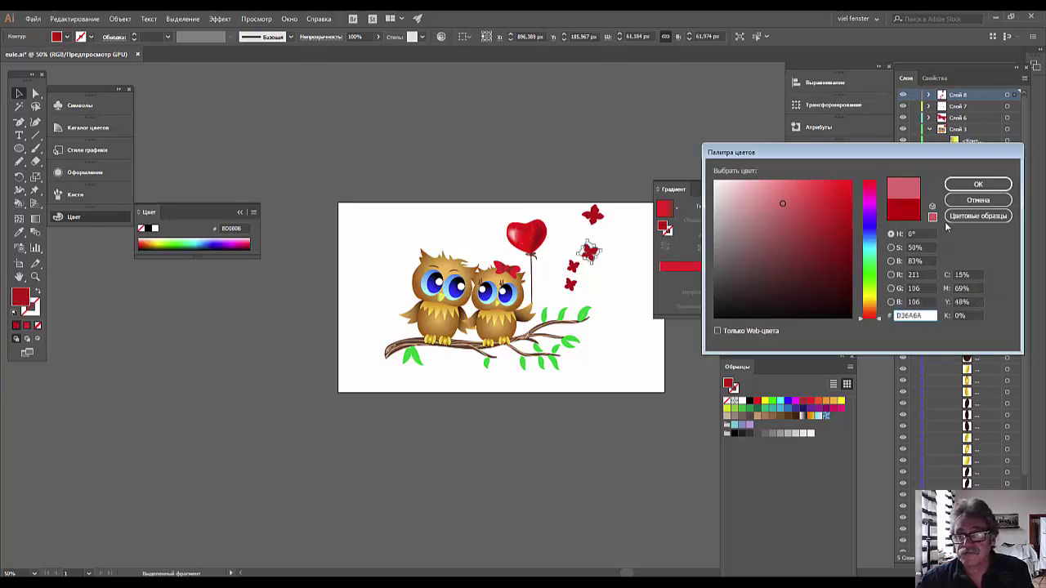
{"action": "left_click", "coordinate": [972, 186]}
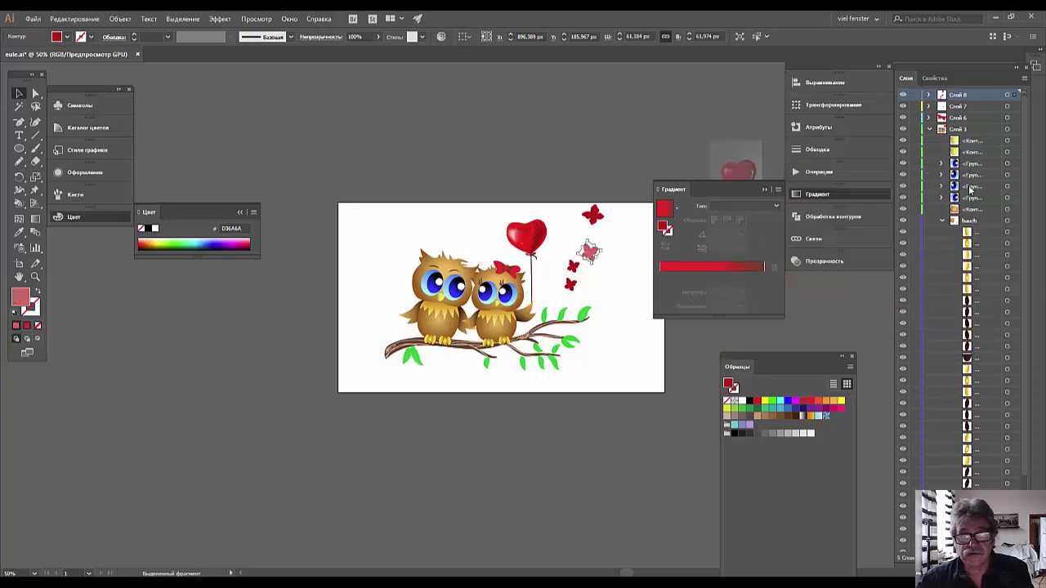
{"action": "left_click", "coordinate": [599, 436]}
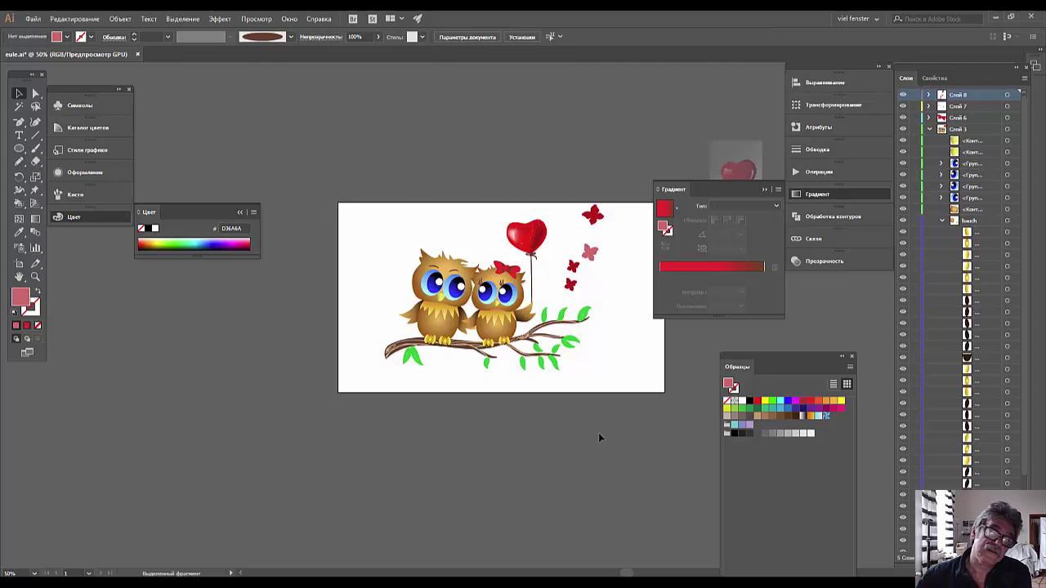
{"action": "double_click", "coordinate": [591, 253]}
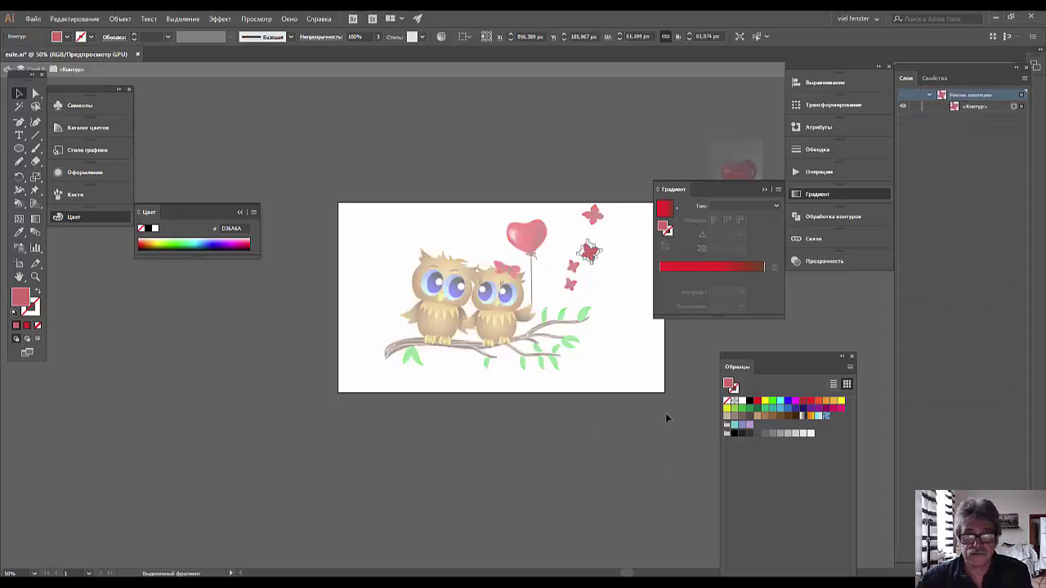
{"action": "left_click", "coordinate": [668, 477]}
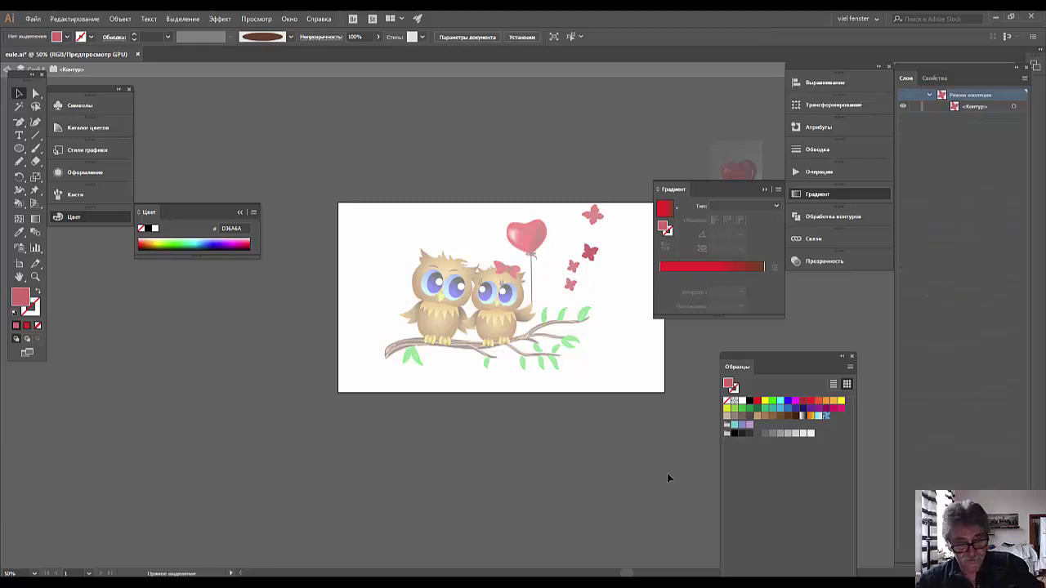
{"action": "double_click", "coordinate": [668, 478]}
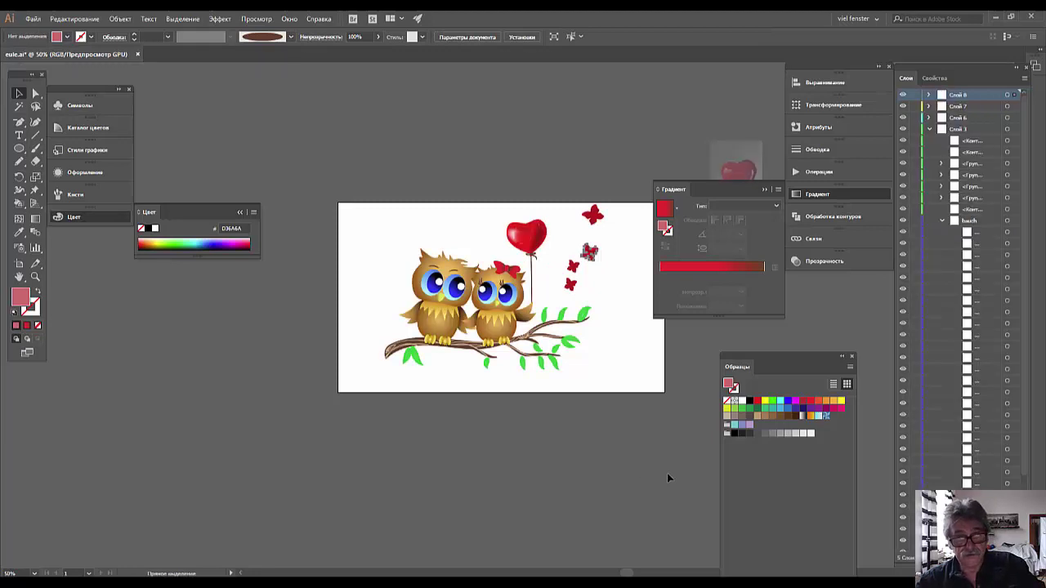
{"action": "left_click", "coordinate": [620, 477]}
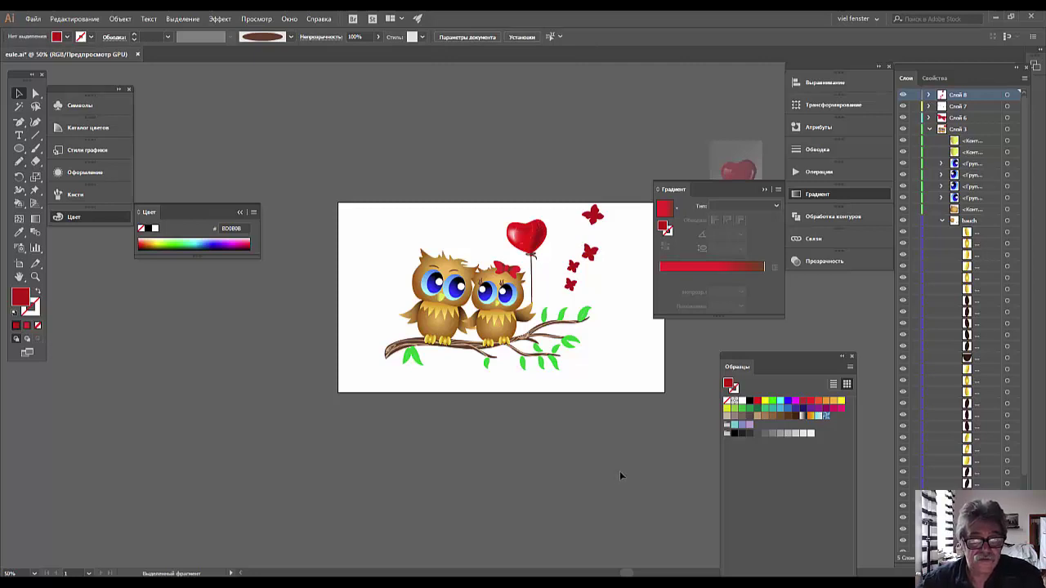
- Delete the topmost red butterfly, leaving three beside the balloon
{"action": "left_click", "coordinate": [593, 220]}
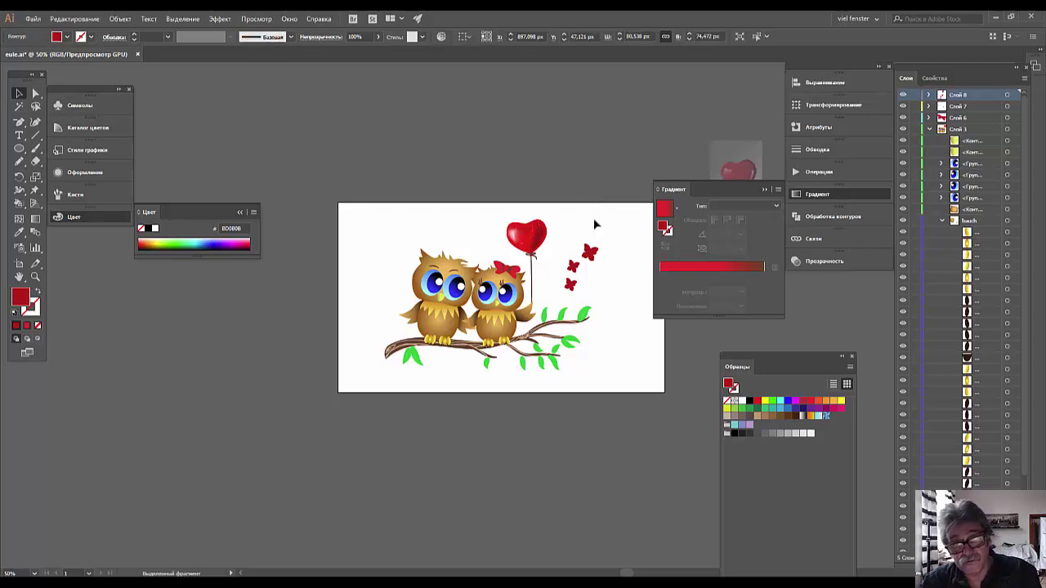
{"action": "key", "text": "Delete"}
{"action": "left_click_drag", "start_coordinate": [369, 225], "coordinate": [659, 382]}
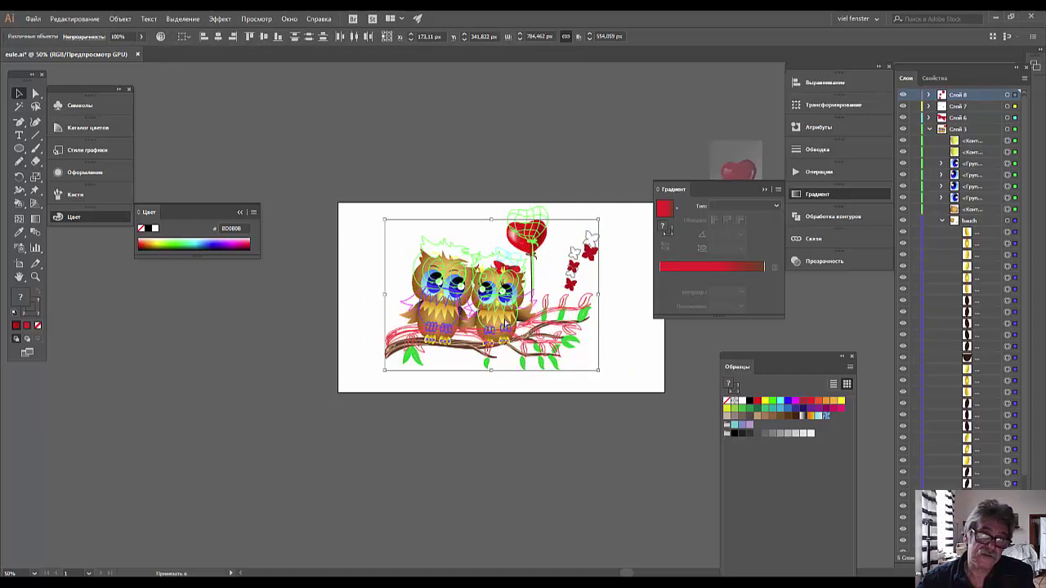
{"action": "left_click", "coordinate": [504, 354]}
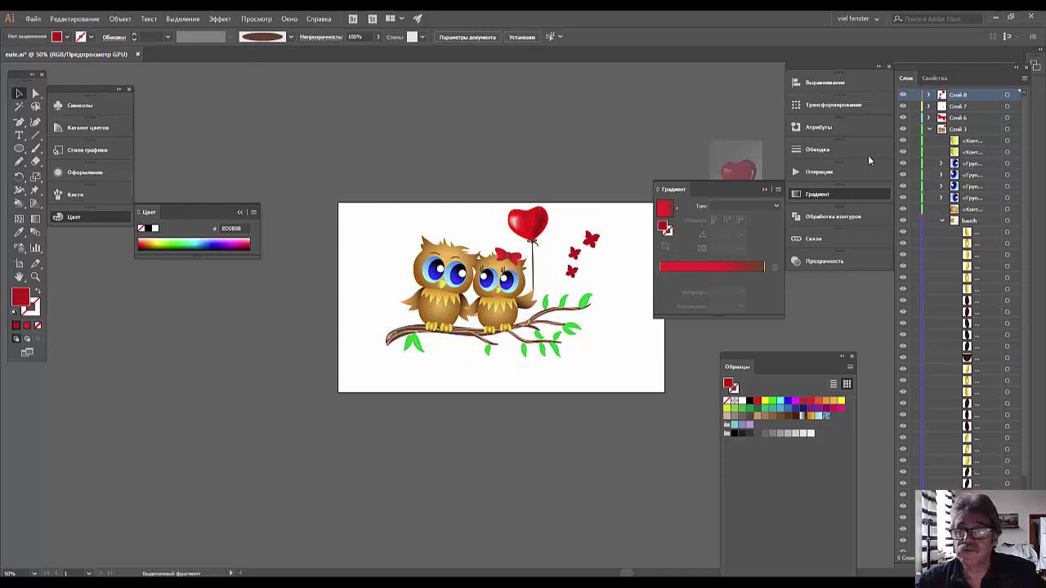
- Drag the artboard's top edge upward until it measures 1200 × 834 px
{"action": "left_click", "coordinate": [934, 77]}
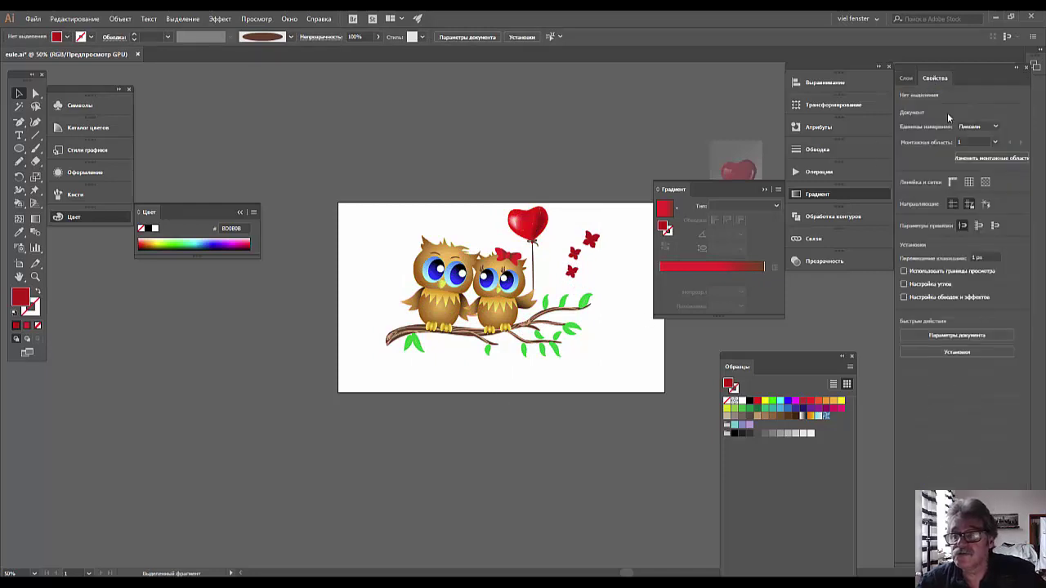
{"action": "left_click", "coordinate": [993, 157]}
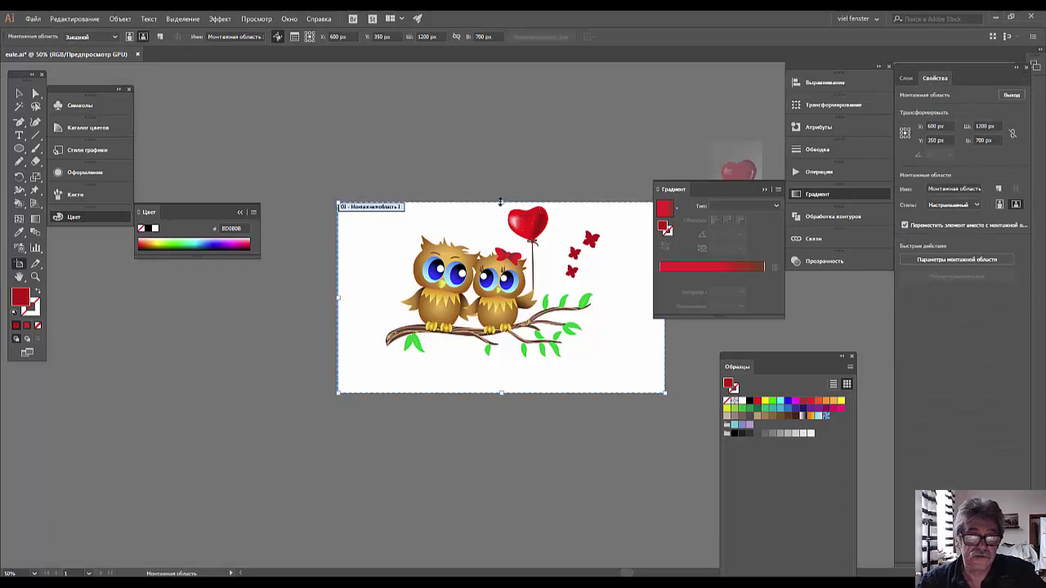
{"action": "left_click_drag", "start_coordinate": [500, 201], "coordinate": [500, 181]}
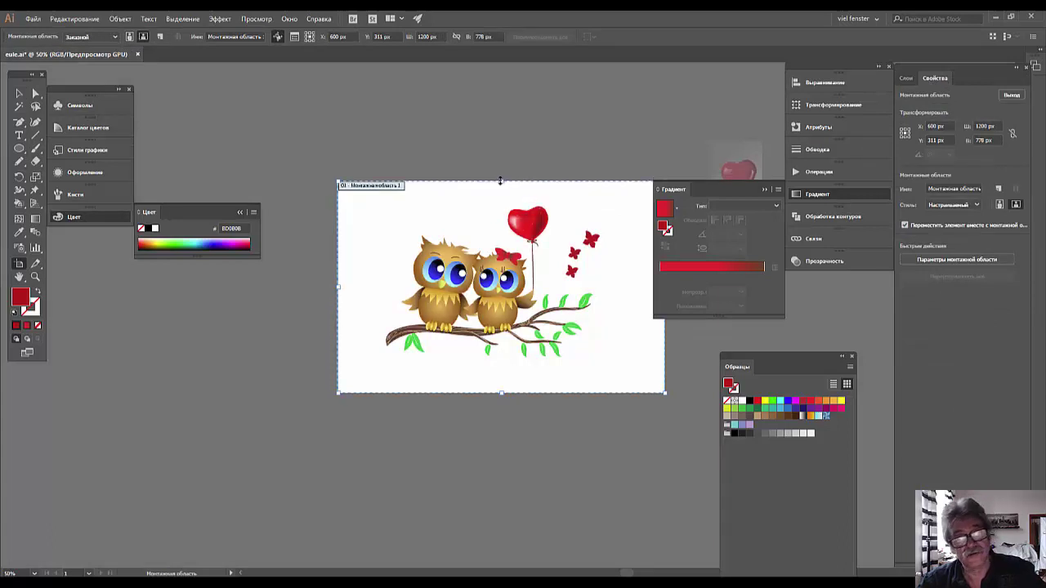
{"action": "left_click_drag", "start_coordinate": [500, 180], "coordinate": [500, 166]}
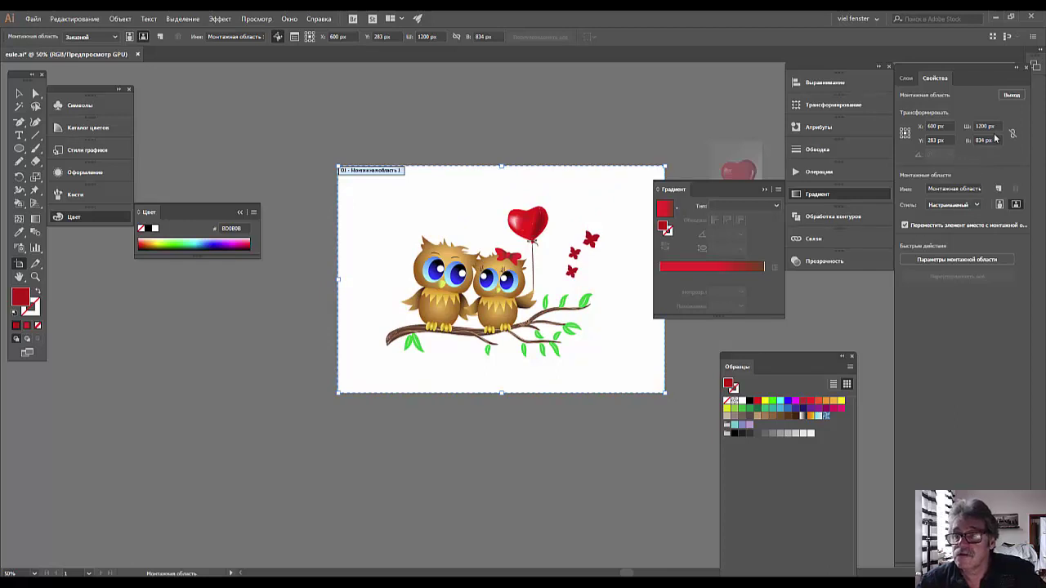
{"action": "left_click", "coordinate": [1011, 96]}
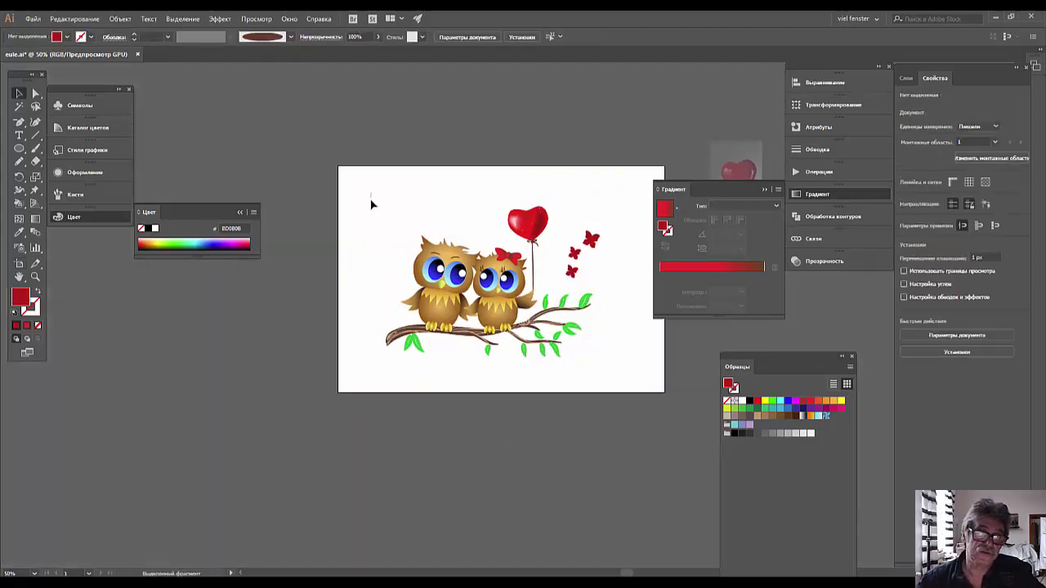
- Group all the owl scene artwork with Object > Group and shift the group up about 68 px
{"action": "left_click_drag", "start_coordinate": [370, 203], "coordinate": [619, 373]}
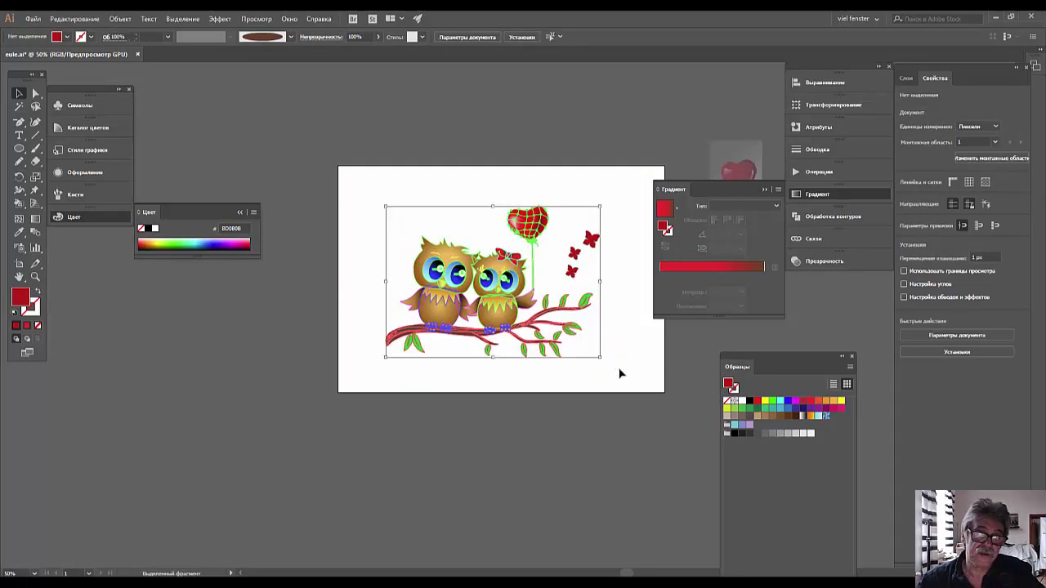
{"action": "left_click", "coordinate": [118, 19]}
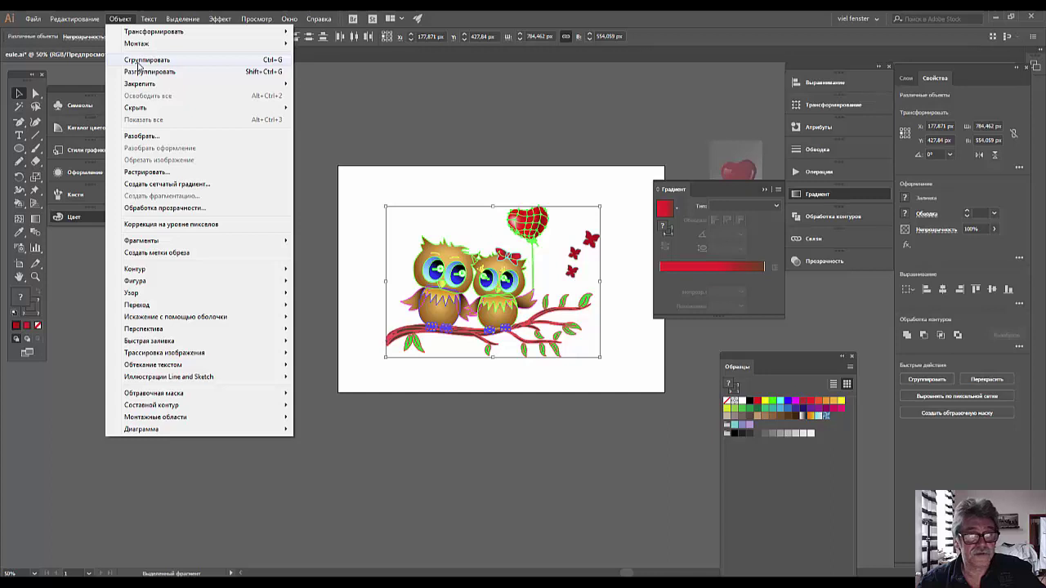
{"action": "left_click", "coordinate": [139, 62]}
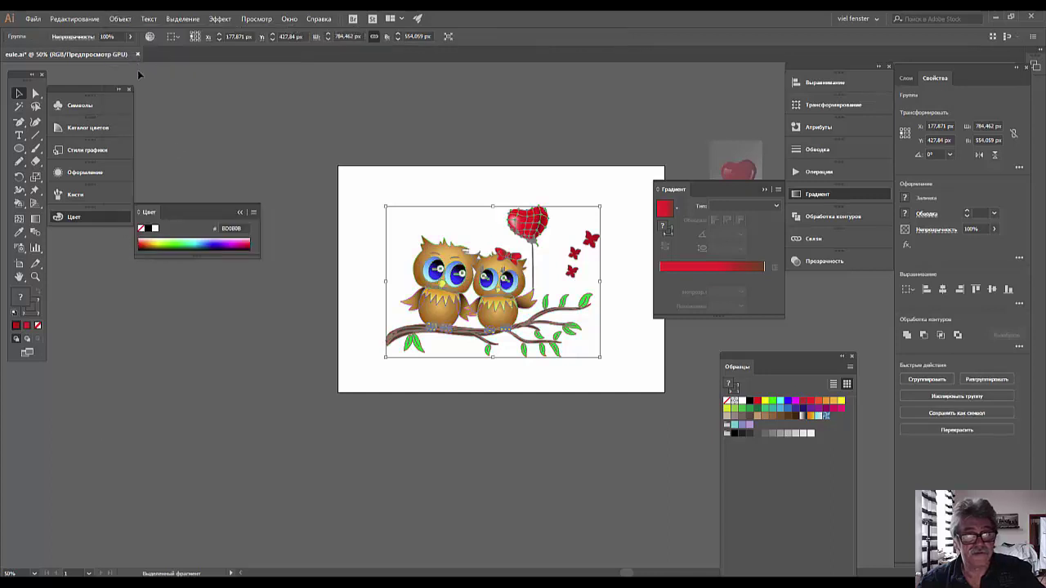
{"action": "left_click", "coordinate": [419, 453]}
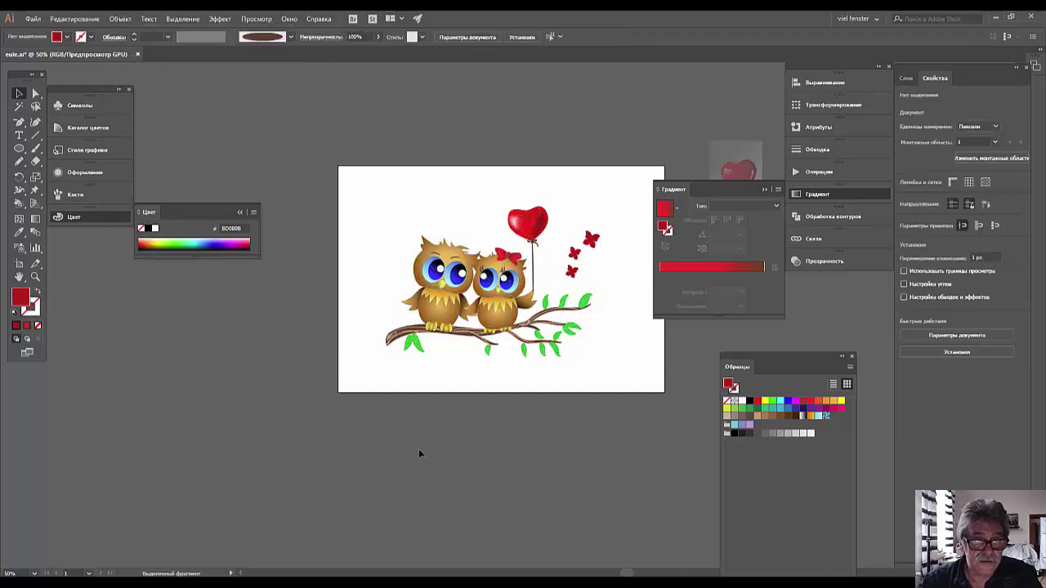
{"action": "left_click", "coordinate": [447, 302]}
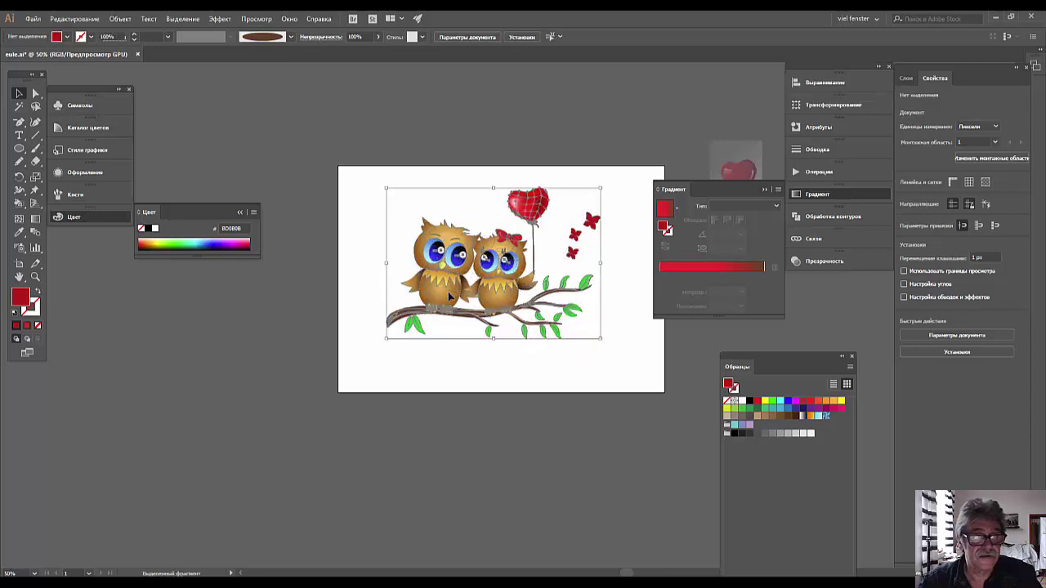
{"action": "left_click", "coordinate": [475, 418]}
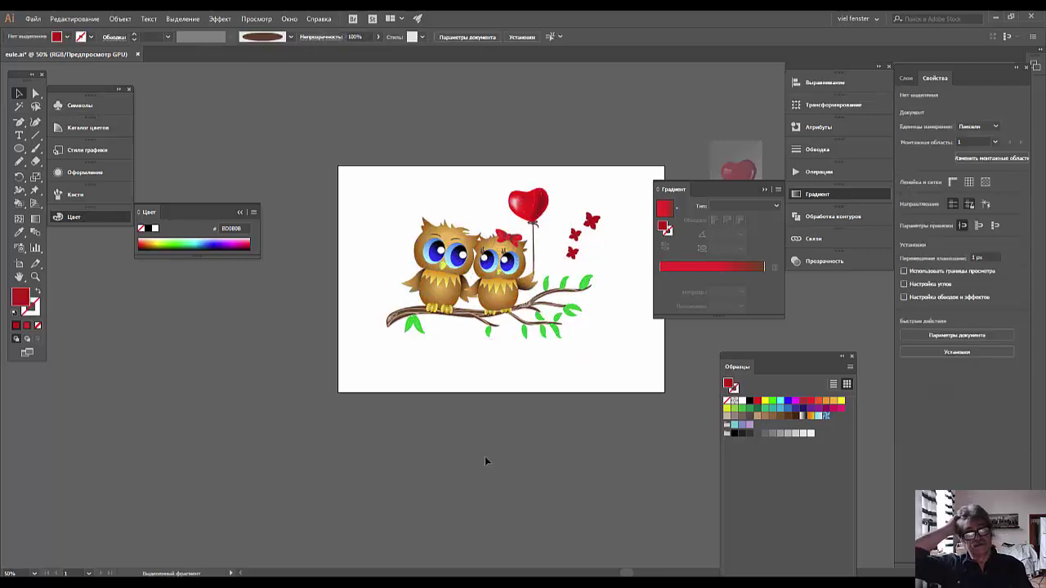
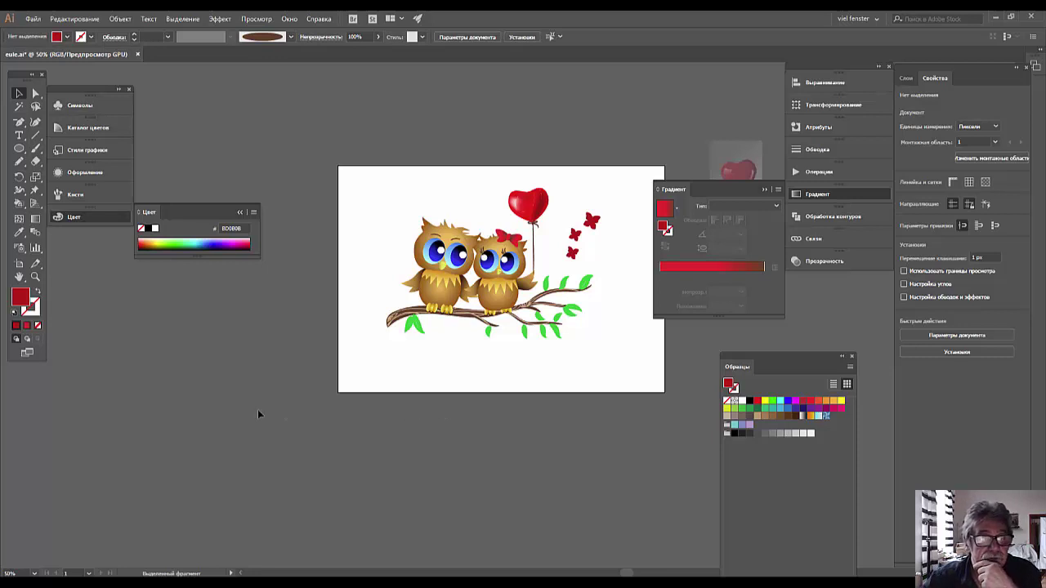
- Place placeholder text below the branch, enlarge it, then delete it
{"action": "left_click", "coordinate": [20, 136]}
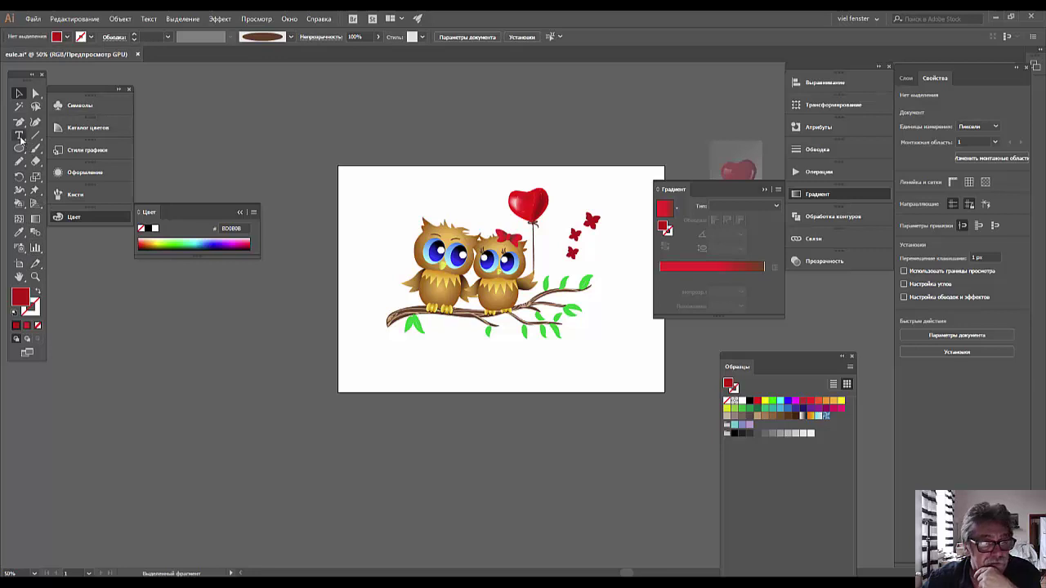
{"action": "left_click", "coordinate": [409, 356]}
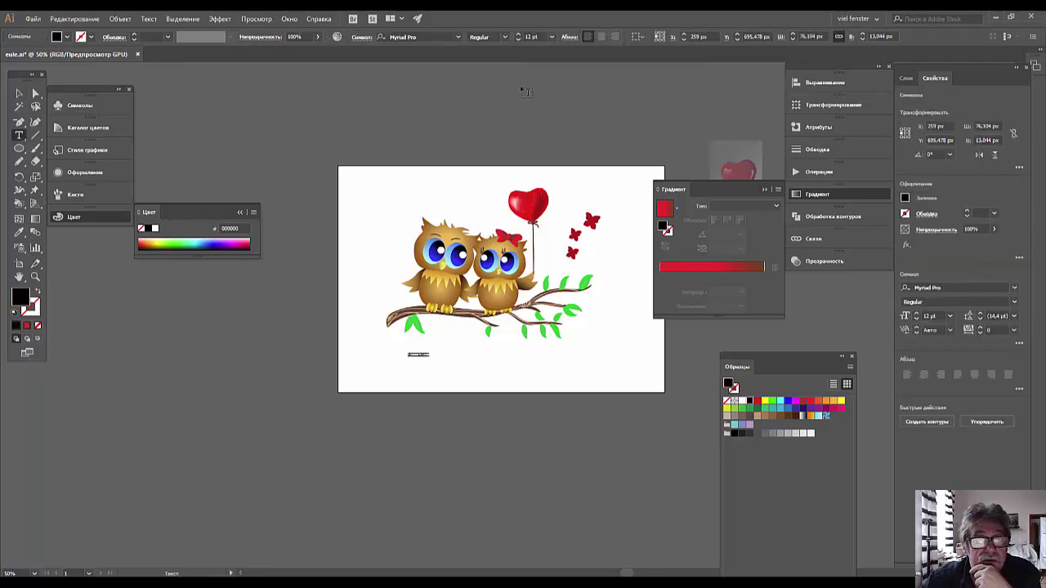
{"action": "left_click", "coordinate": [517, 36]}
{"action": "left_click", "coordinate": [518, 36]}
{"action": "left_click", "coordinate": [518, 36]}
{"action": "left_click", "coordinate": [517, 36]}
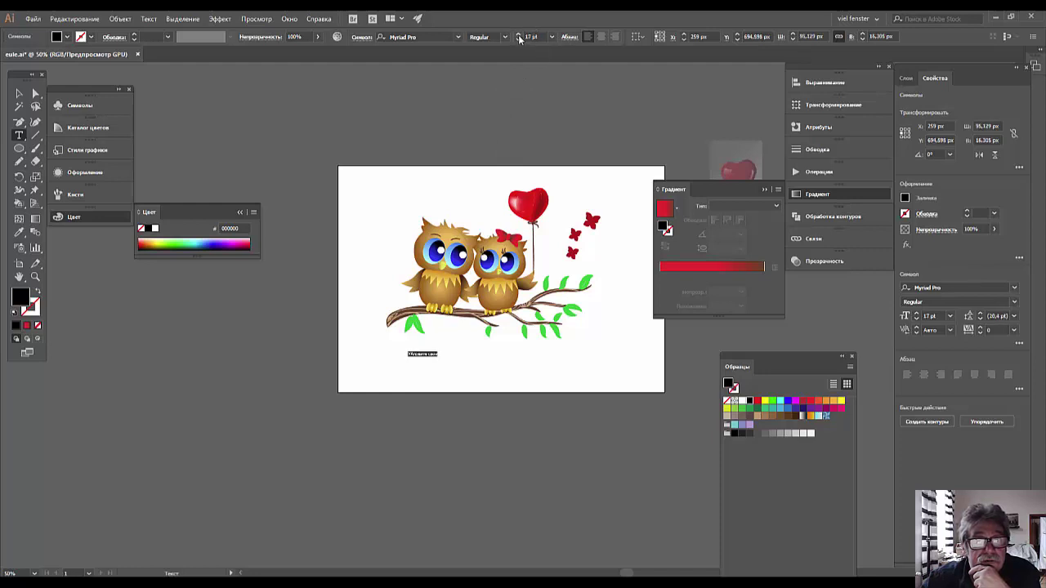
{"action": "left_click", "coordinate": [518, 36]}
{"action": "left_click", "coordinate": [518, 35]}
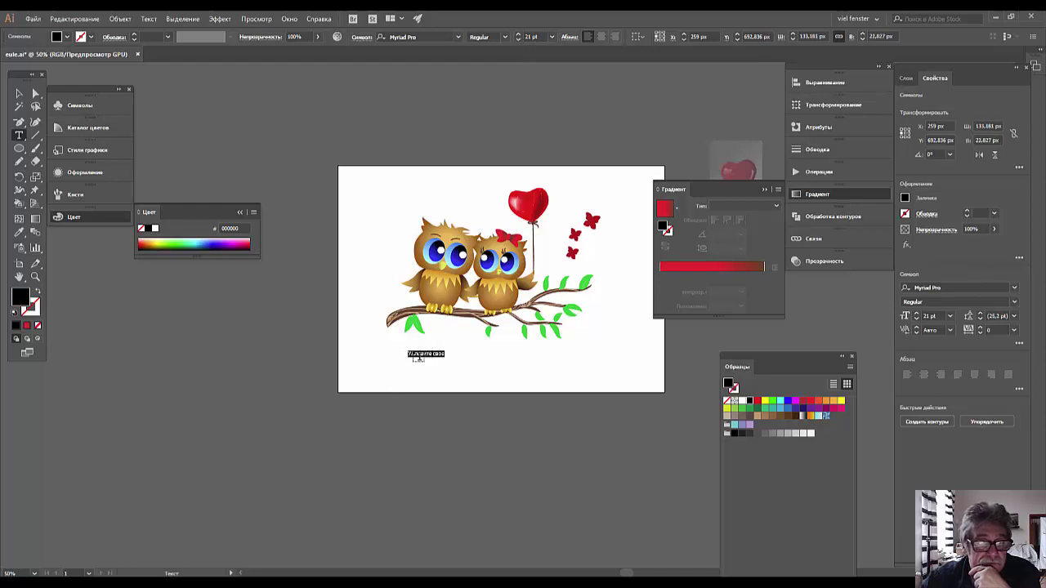
{"action": "left_click", "coordinate": [19, 93]}
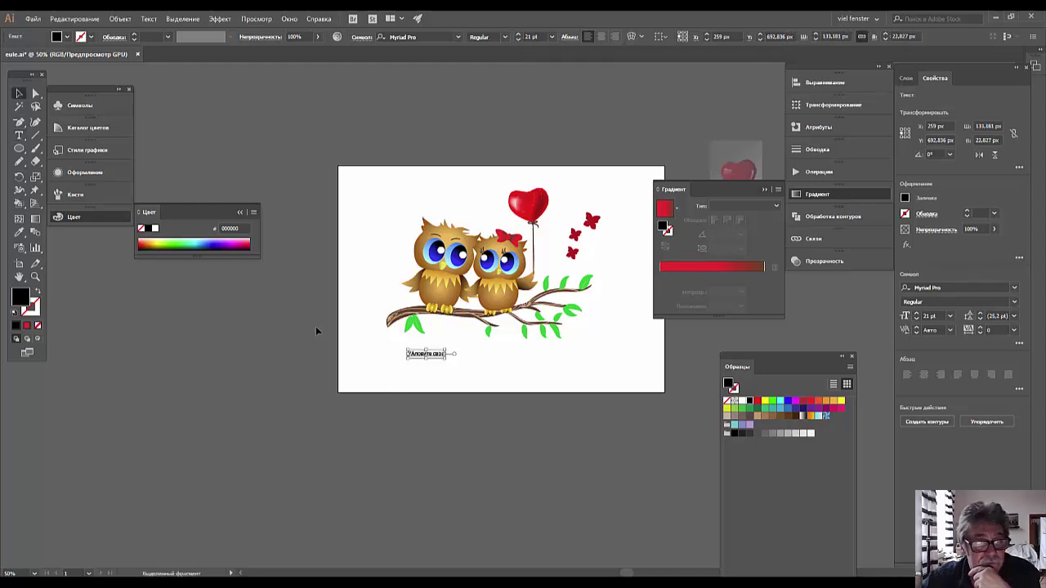
{"action": "key", "text": "Delete"}
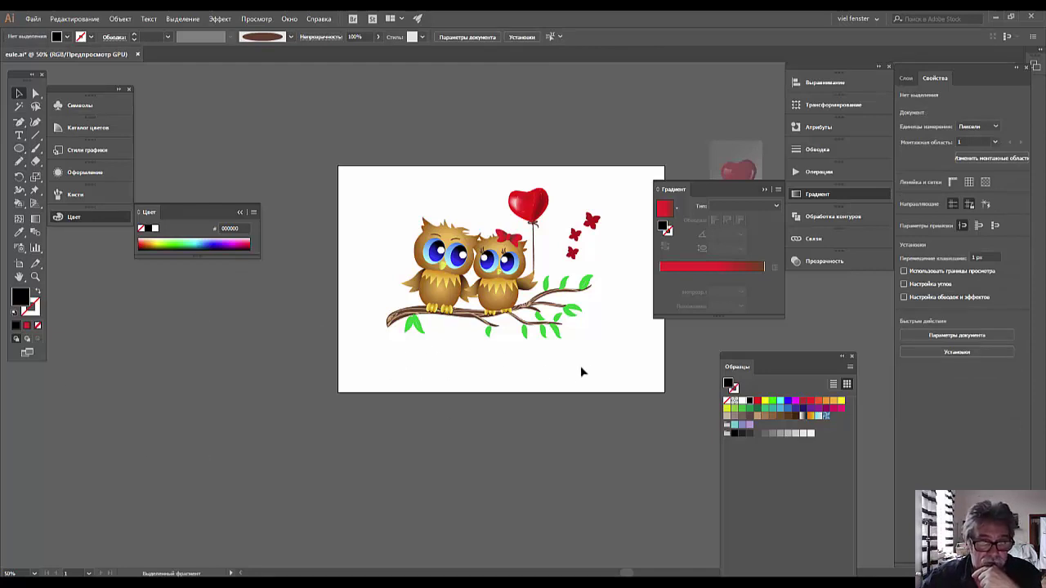
- Draw a wavy open path across the lower artboard with the Pen tool, with no fill
{"action": "left_click", "coordinate": [20, 137]}
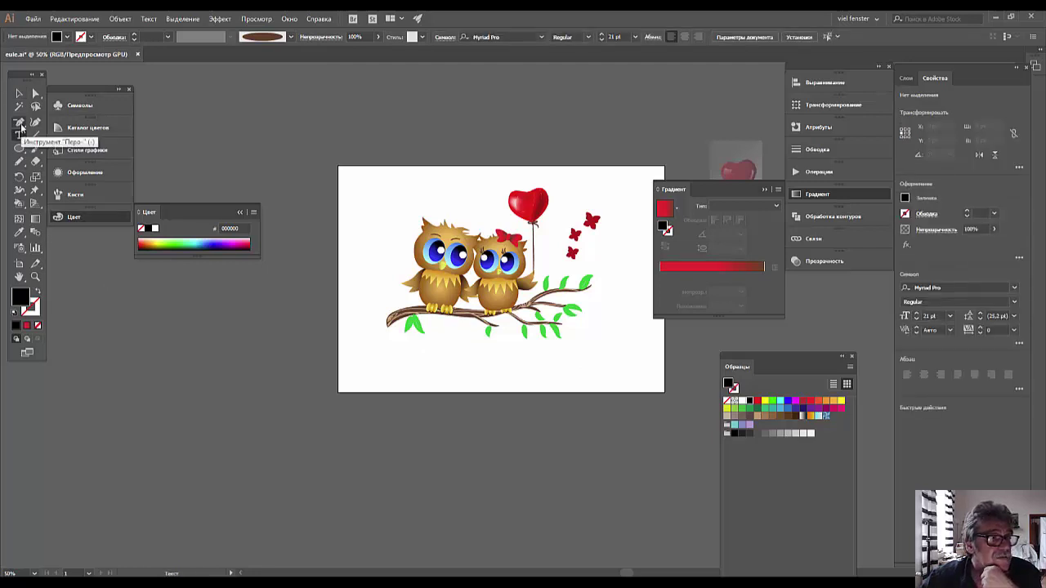
{"action": "left_click_drag", "start_coordinate": [19, 122], "coordinate": [43, 131]}
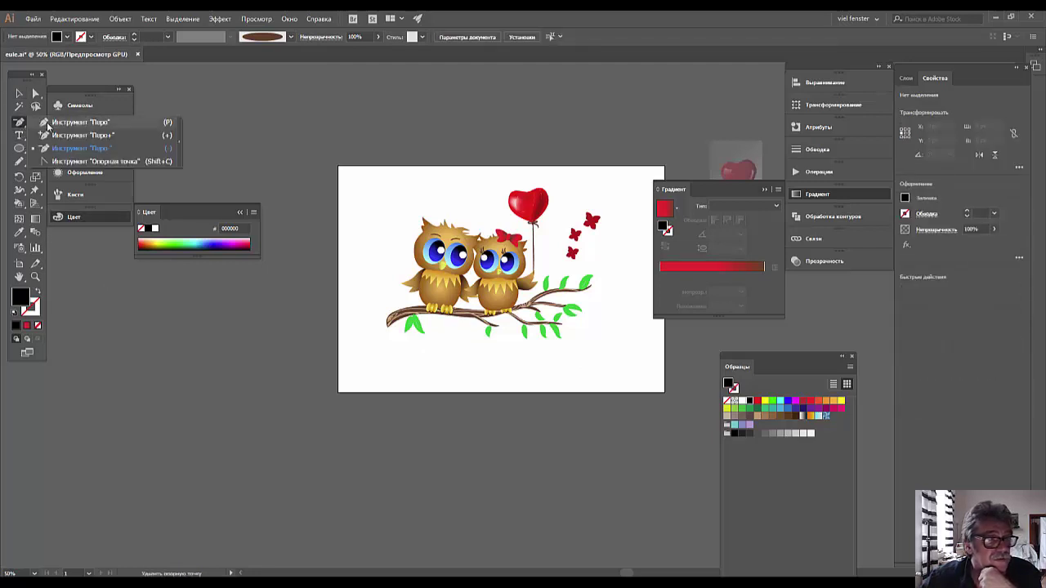
{"action": "left_click", "coordinate": [389, 372]}
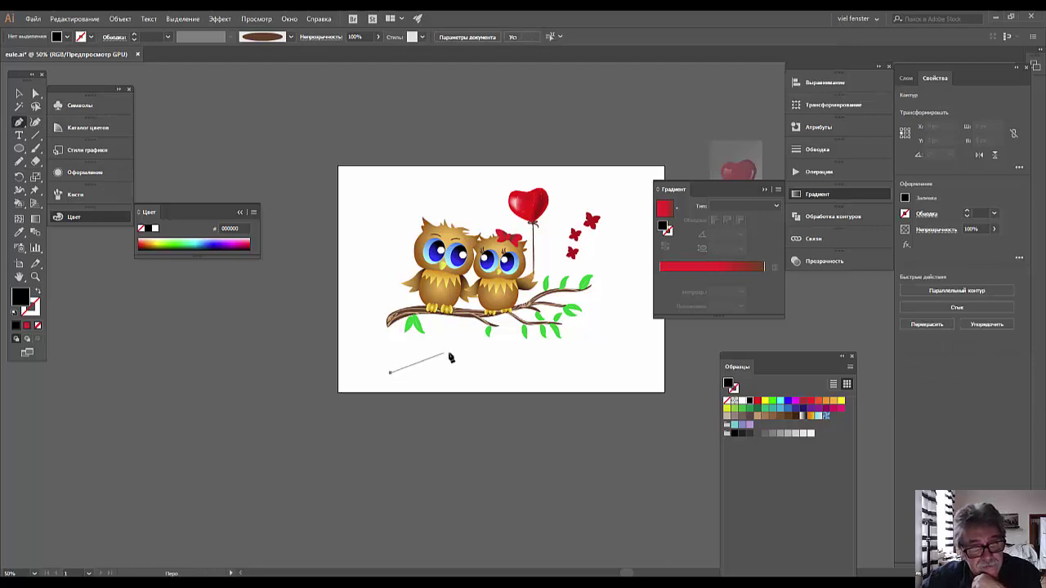
{"action": "mouse_move", "coordinate": [454, 353]}
{"action": "left_mouse_down"}
{"action": "mouse_move", "coordinate": [502, 353]}
{"action": "mouse_move", "coordinate": [575, 376]}
{"action": "left_mouse_up"}
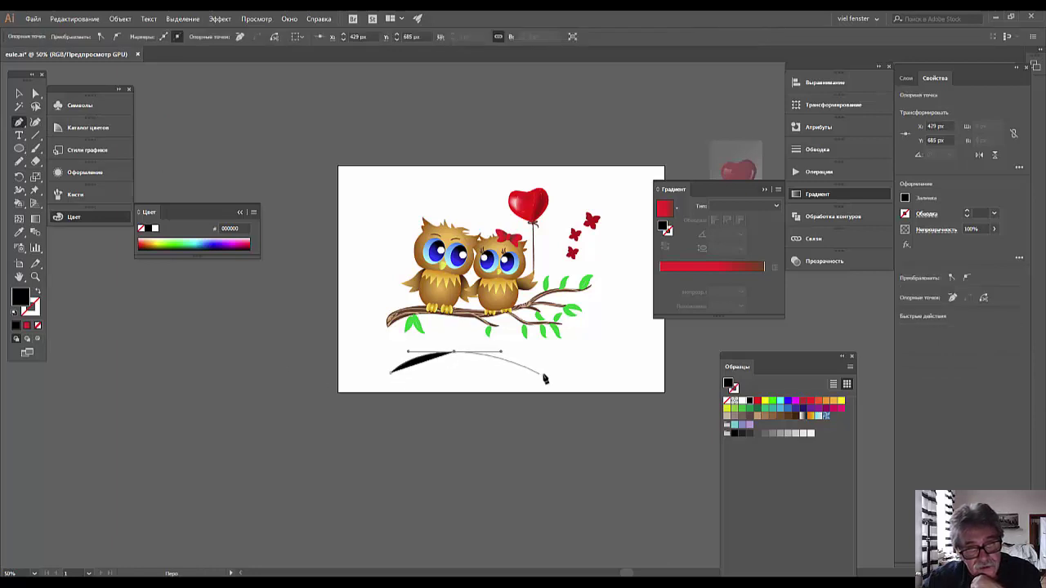
{"action": "left_click", "coordinate": [606, 348]}
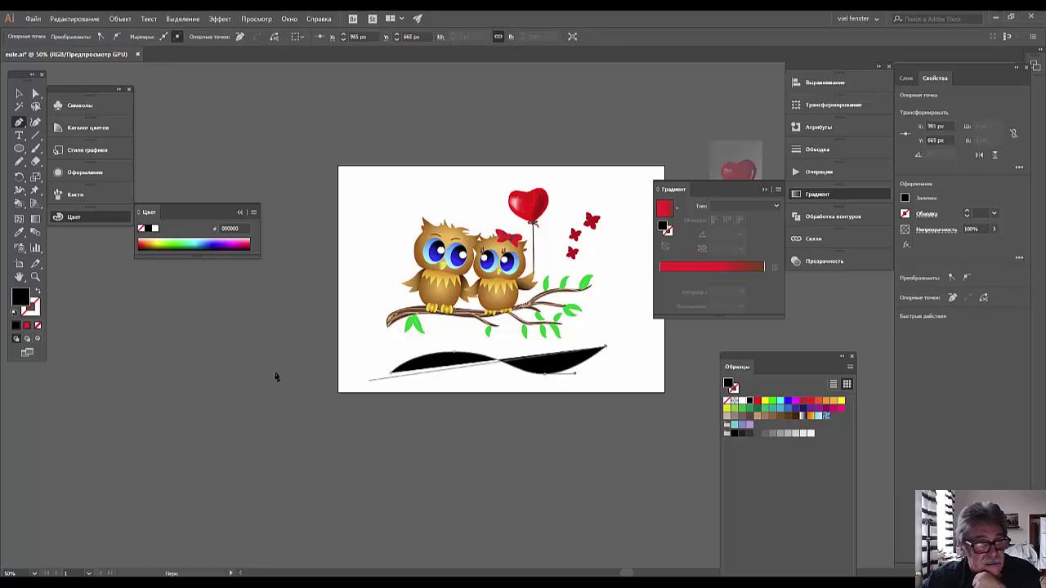
{"action": "left_click", "coordinate": [38, 327]}
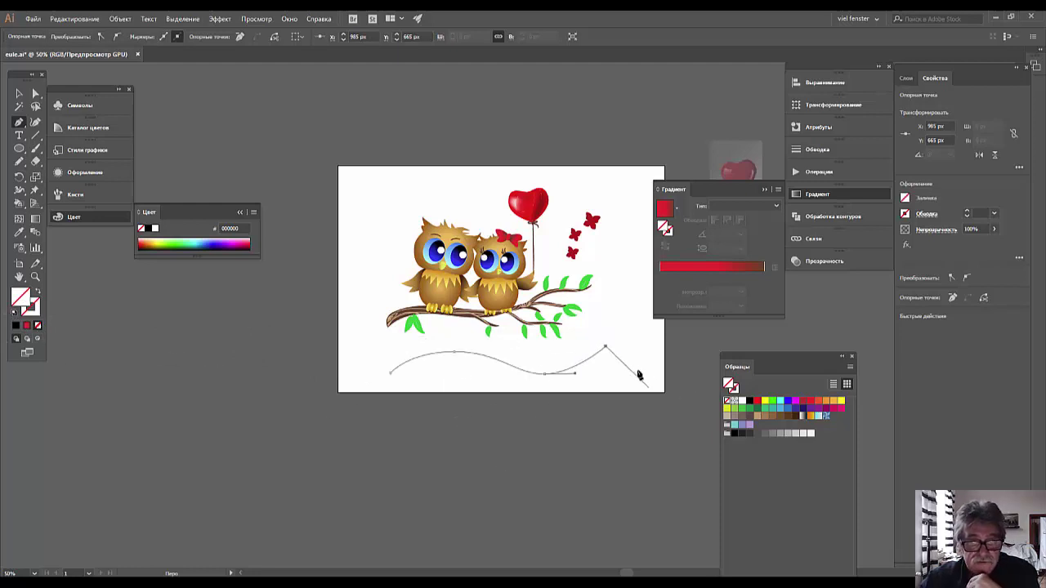
{"action": "key", "text": "s"}
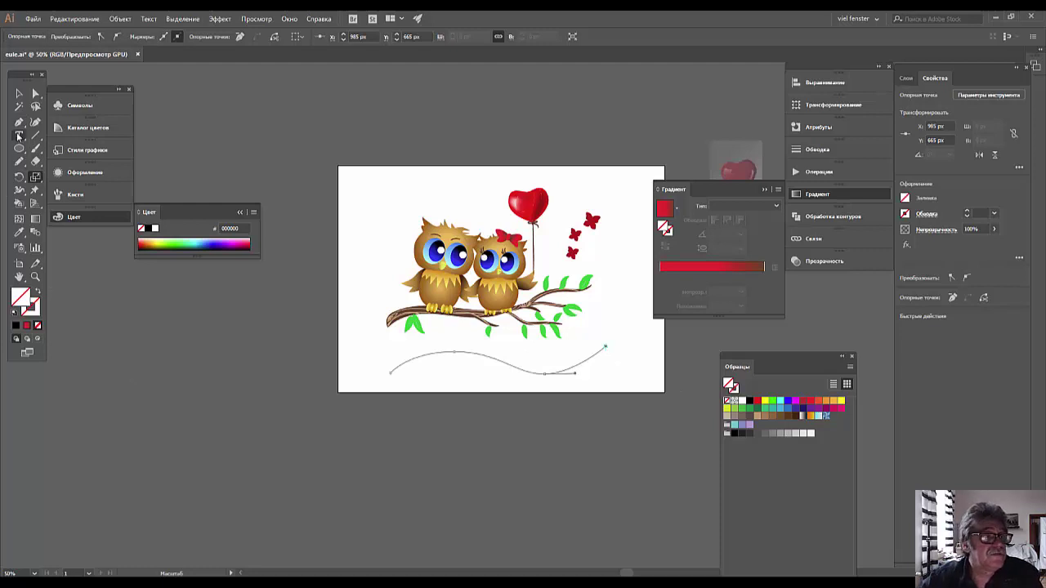
{"action": "left_click", "coordinate": [19, 135]}
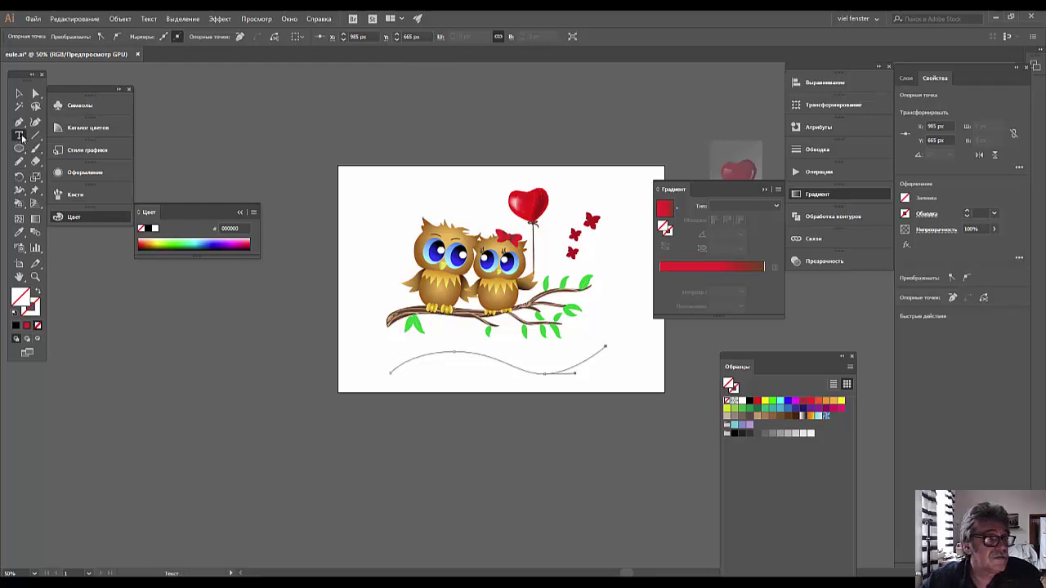
- Attach placeholder text to the wavy curve with the Type on a Path tool
{"action": "left_click_drag", "start_coordinate": [22, 139], "coordinate": [77, 155]}
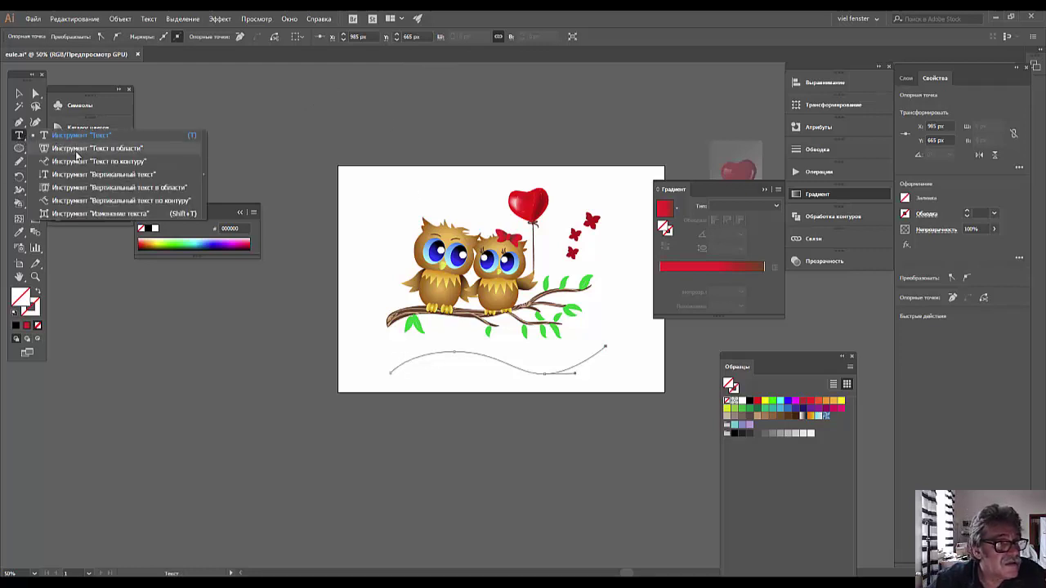
{"action": "left_click_drag", "start_coordinate": [78, 156], "coordinate": [82, 162]}
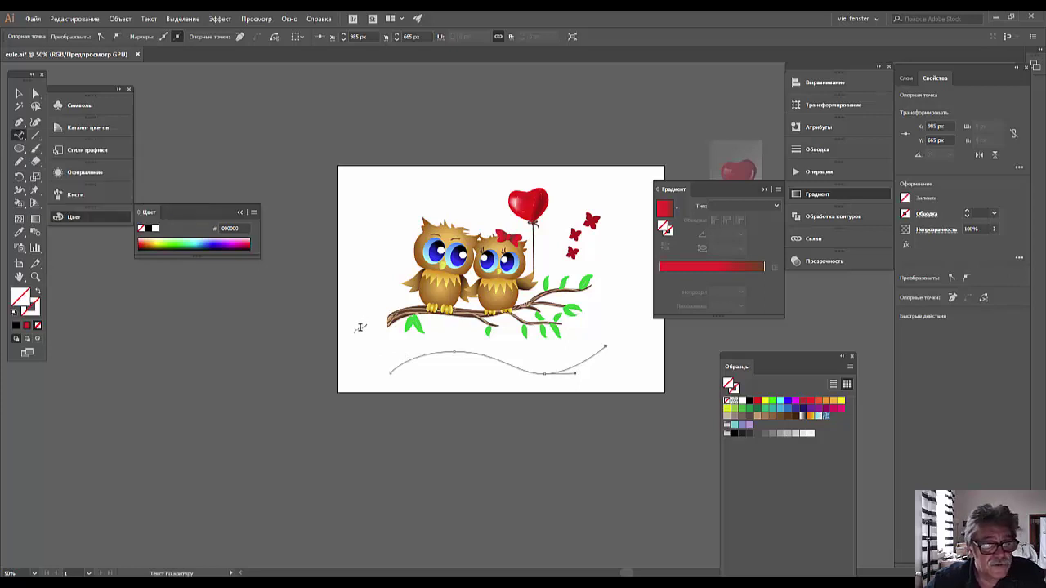
{"action": "left_click", "coordinate": [401, 362]}
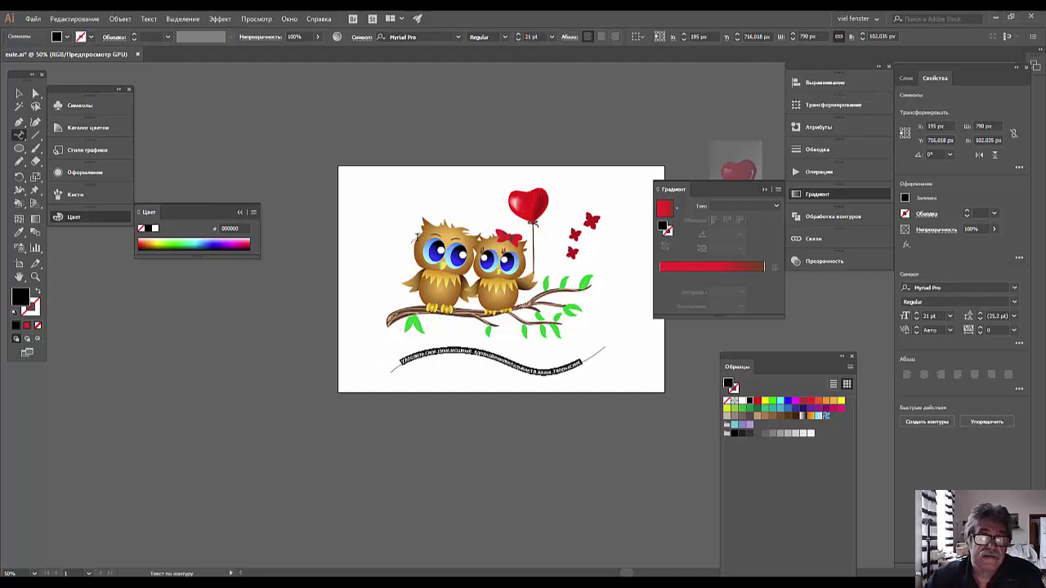
- Raise the curved text's font size to about 55 pt
{"action": "left_click", "coordinate": [518, 38]}
{"action": "left_click", "coordinate": [518, 38]}
{"action": "left_click", "coordinate": [518, 37]}
{"action": "left_click", "coordinate": [518, 37]}
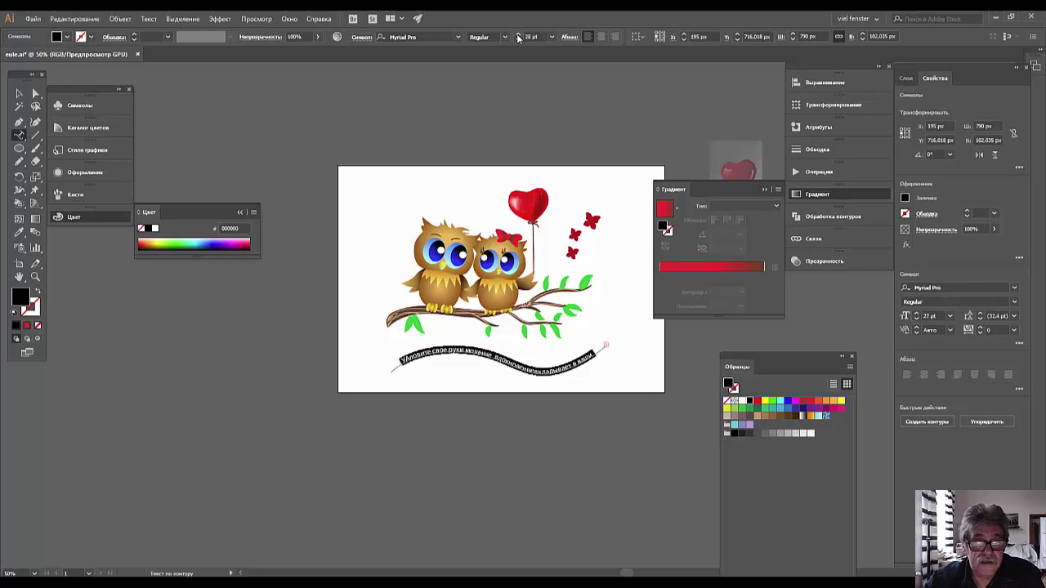
{"action": "left_click", "coordinate": [518, 37]}
{"action": "left_click", "coordinate": [518, 38]}
{"action": "left_click", "coordinate": [517, 37]}
{"action": "left_click", "coordinate": [518, 38]}
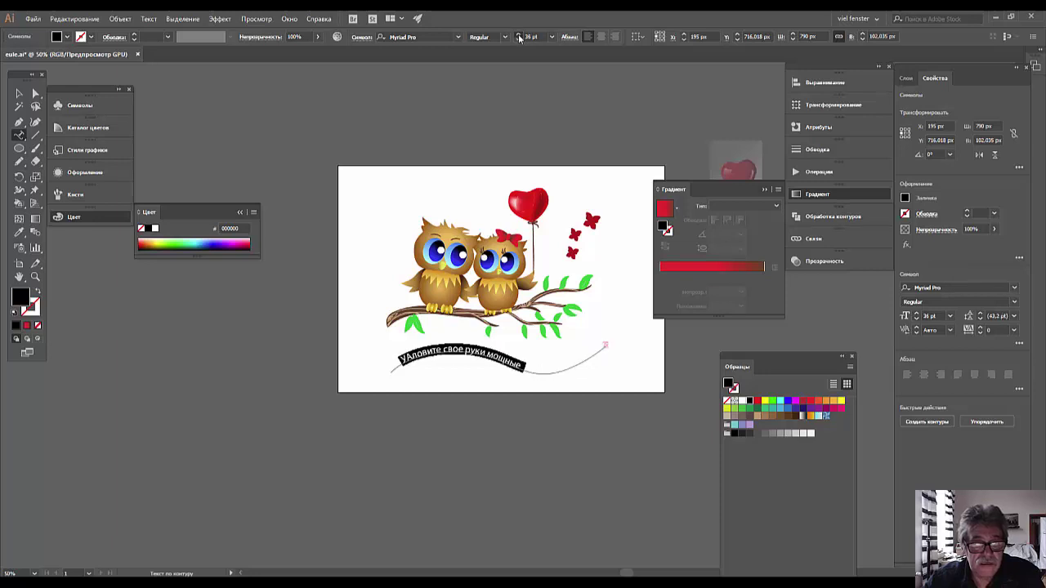
{"action": "left_click", "coordinate": [518, 37]}
{"action": "left_click", "coordinate": [518, 38]}
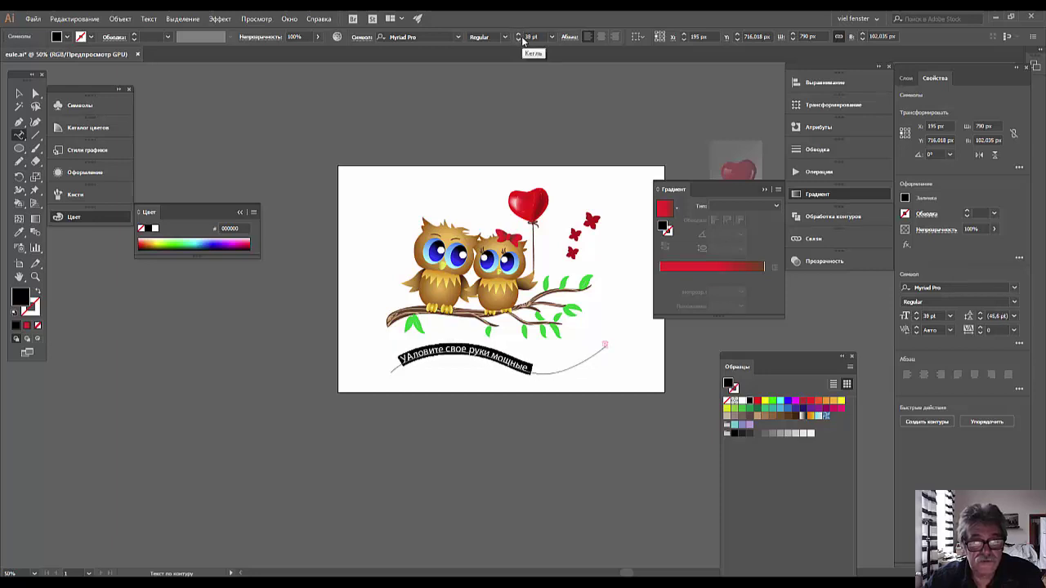
{"action": "left_click", "coordinate": [518, 37]}
{"action": "left_click", "coordinate": [518, 37]}
{"action": "left_click", "coordinate": [518, 38]}
{"action": "left_click", "coordinate": [518, 38]}
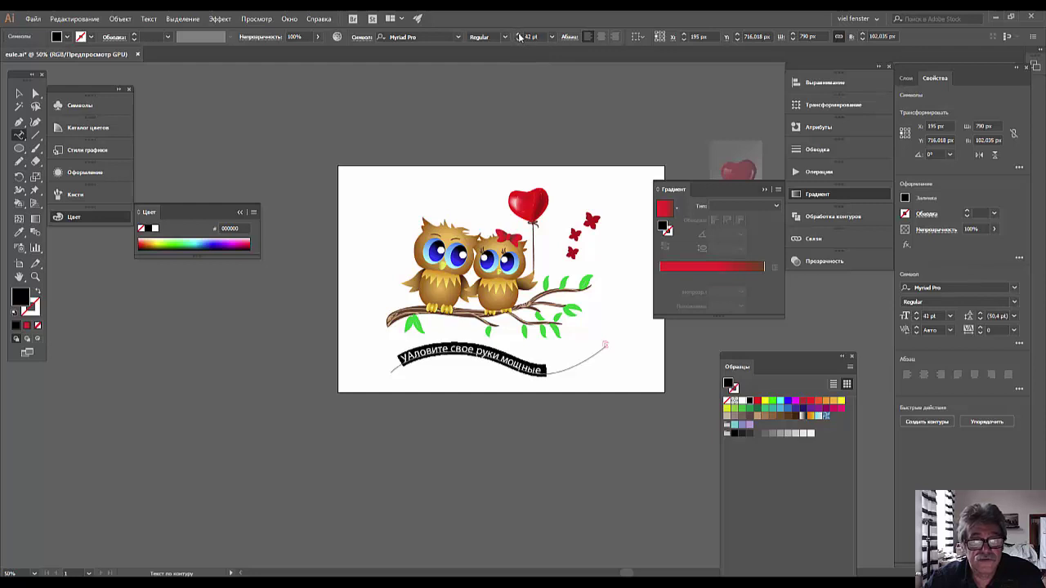
{"action": "left_click", "coordinate": [518, 37]}
{"action": "left_click", "coordinate": [518, 37]}
{"action": "double_click", "coordinate": [519, 37]}
{"action": "double_click", "coordinate": [518, 37]}
{"action": "double_click", "coordinate": [519, 37]}
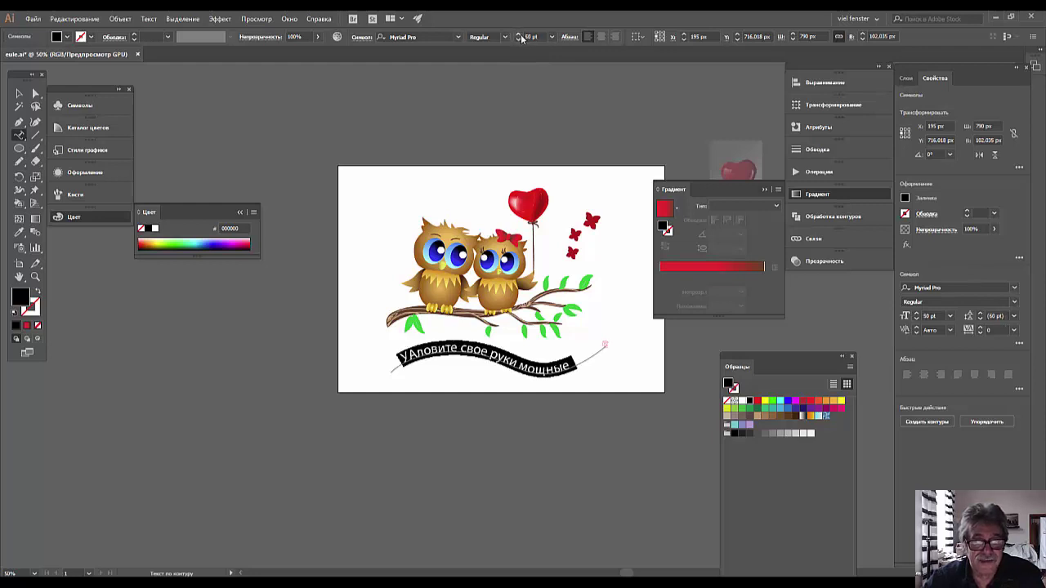
{"action": "double_click", "coordinate": [519, 36]}
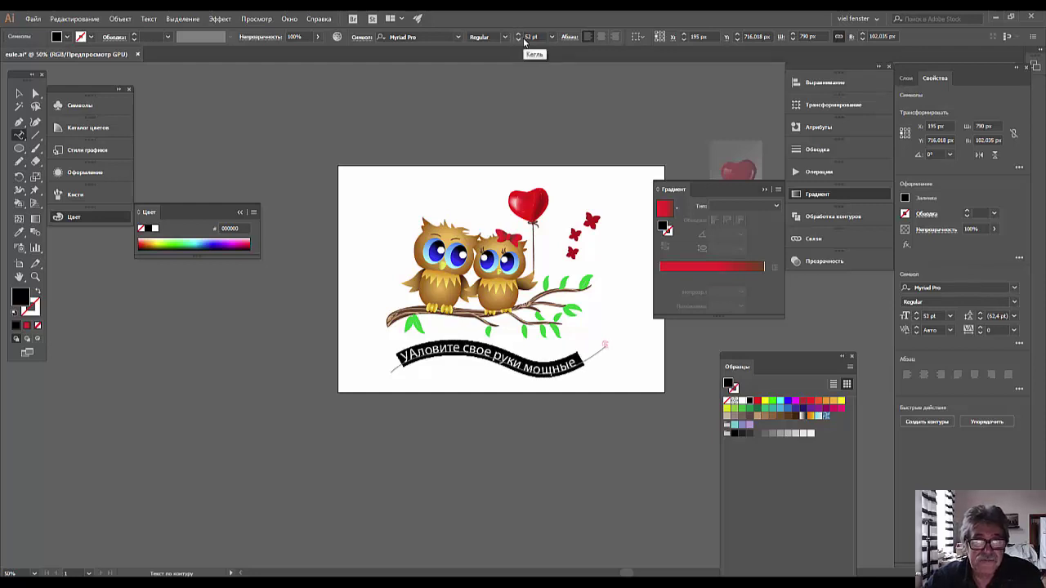
{"action": "left_click", "coordinate": [518, 37]}
{"action": "left_click", "coordinate": [518, 37]}
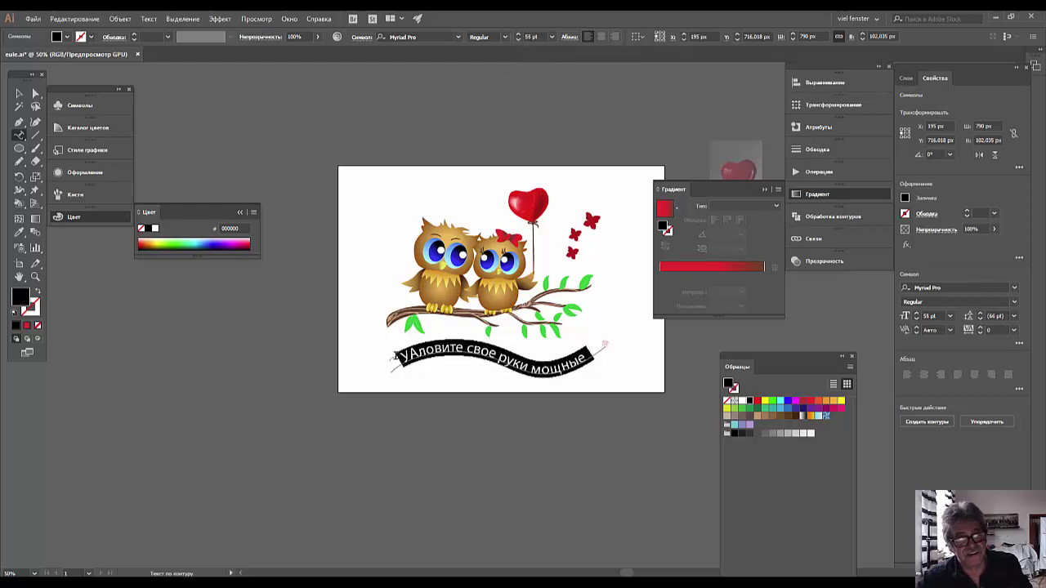
- Replace the Cyrillic phrase on the wavy path with HAPPY VALETINES DAY
{"action": "left_click_drag", "start_coordinate": [398, 353], "coordinate": [620, 366]}
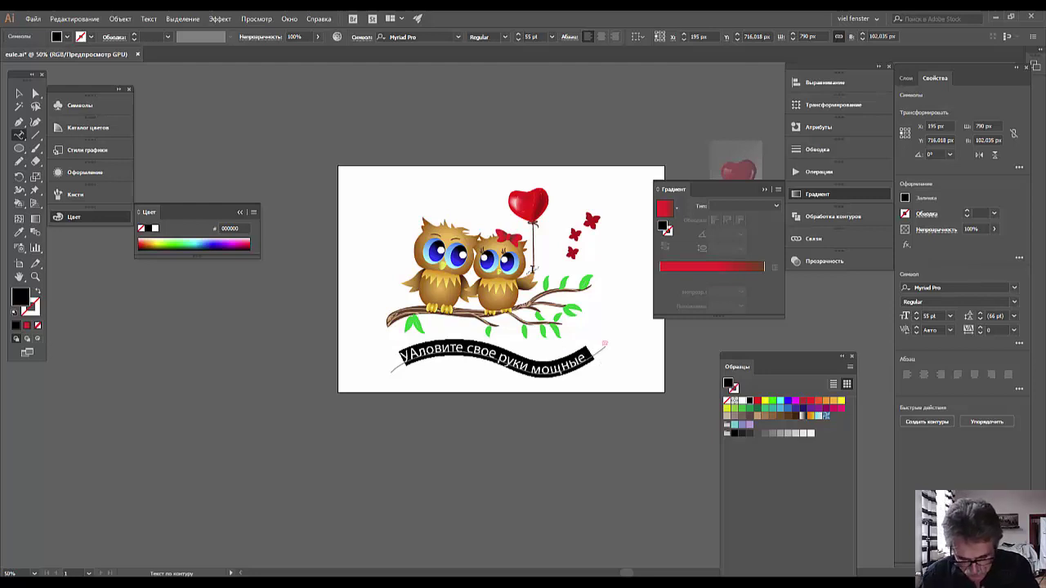
{"action": "key", "text": "ctrl+v"}
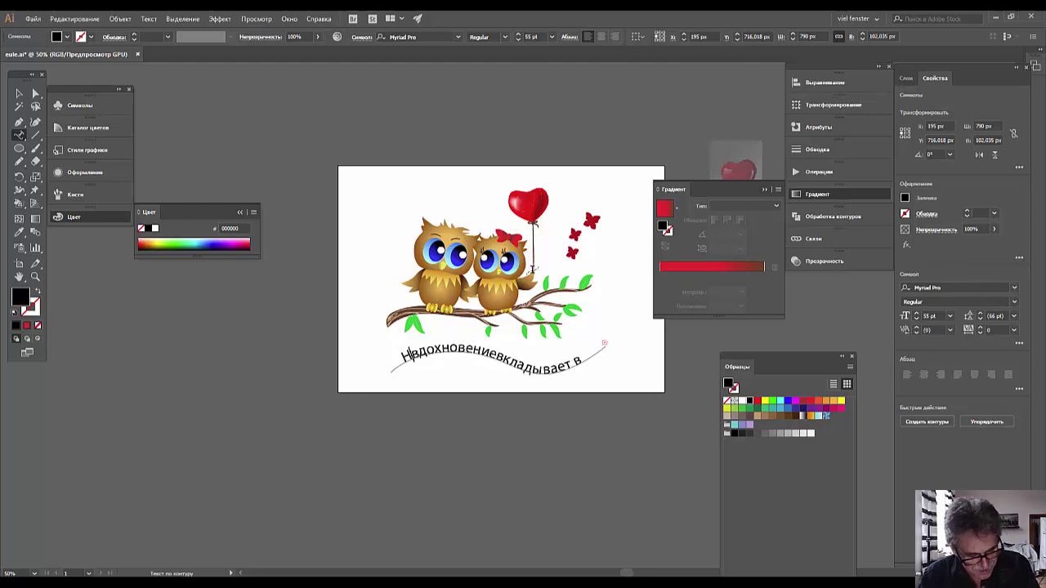
{"action": "type", "text": "А"}
{"action": "type", "text": "PP"}
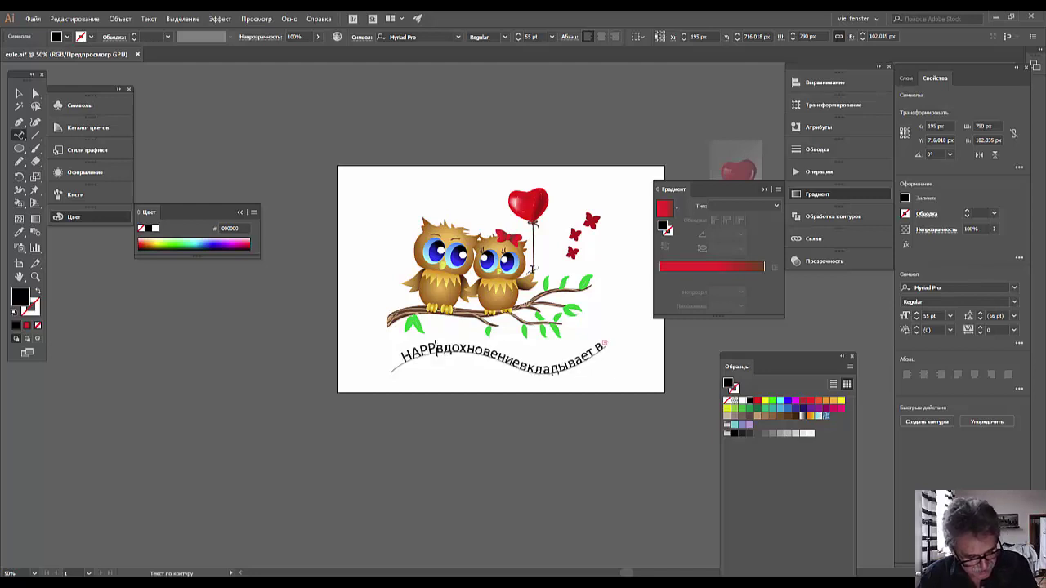
{"action": "type", "text": "Y N"}
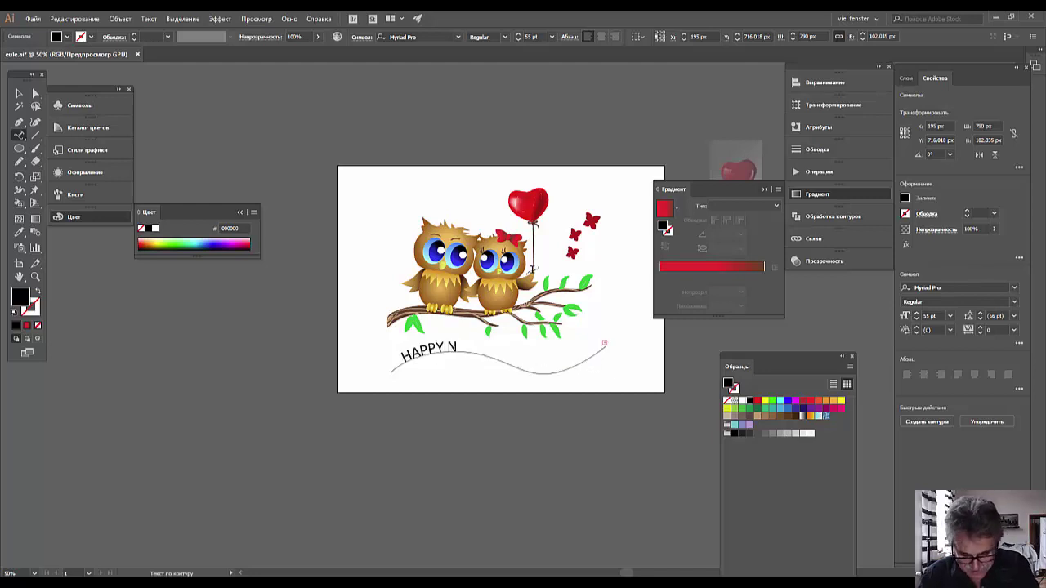
{"action": "key", "text": "BackSpace"}
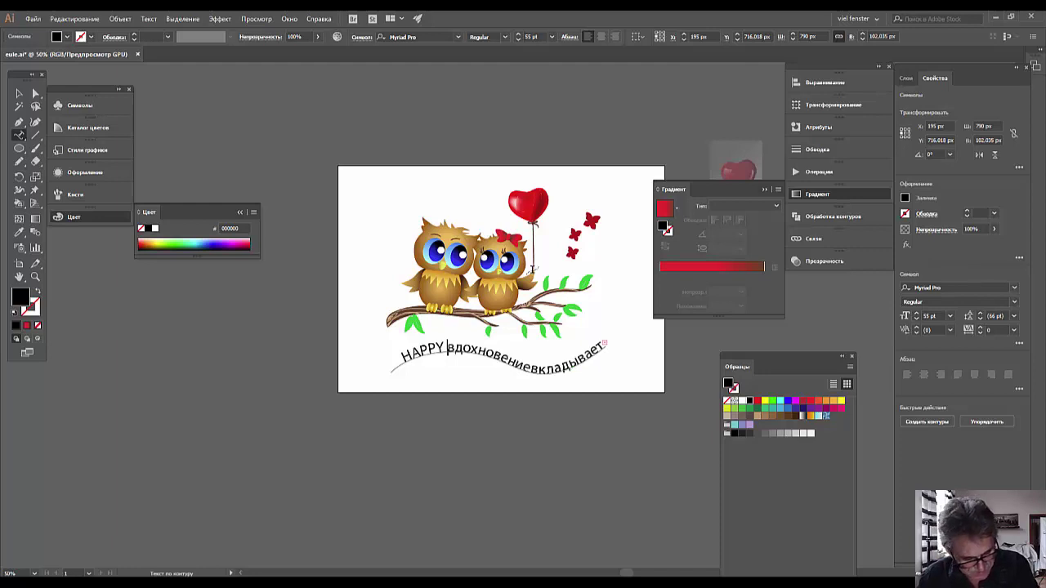
{"action": "type", "text": "V"}
{"action": "type", "text": "ALETINE"}
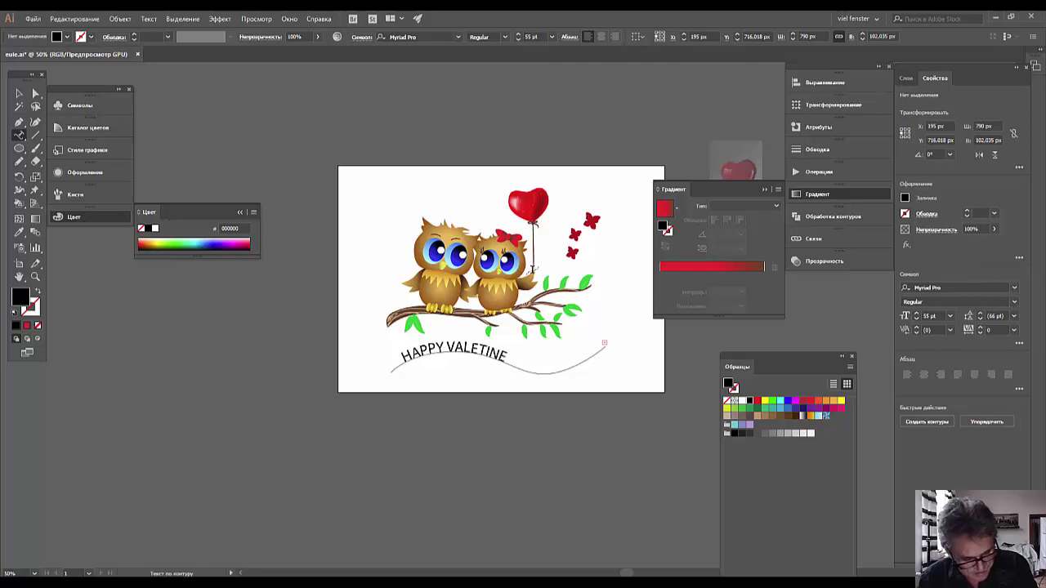
{"action": "type", "text": "S DAY"}
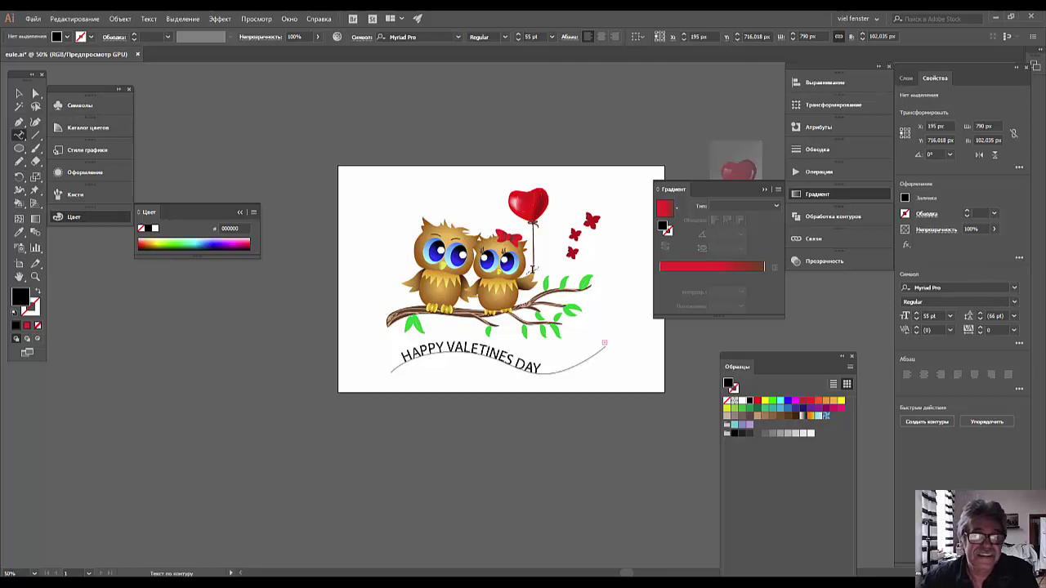
- Widen the gaps between HAPPY, VALETINES and DAY, and try the HoolBoran font
{"action": "left_click", "coordinate": [446, 347]}
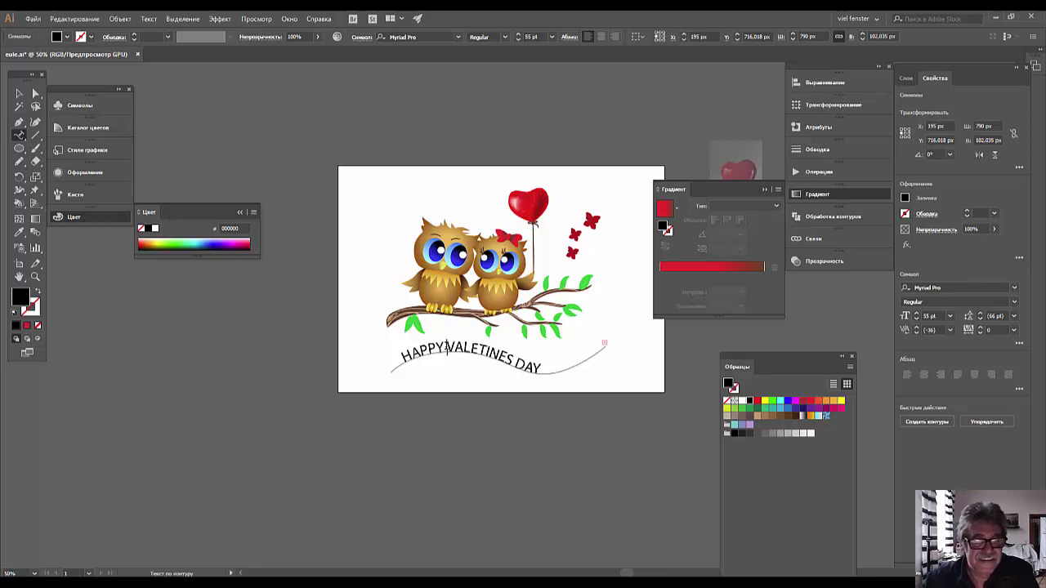
{"action": "left_click", "coordinate": [514, 366]}
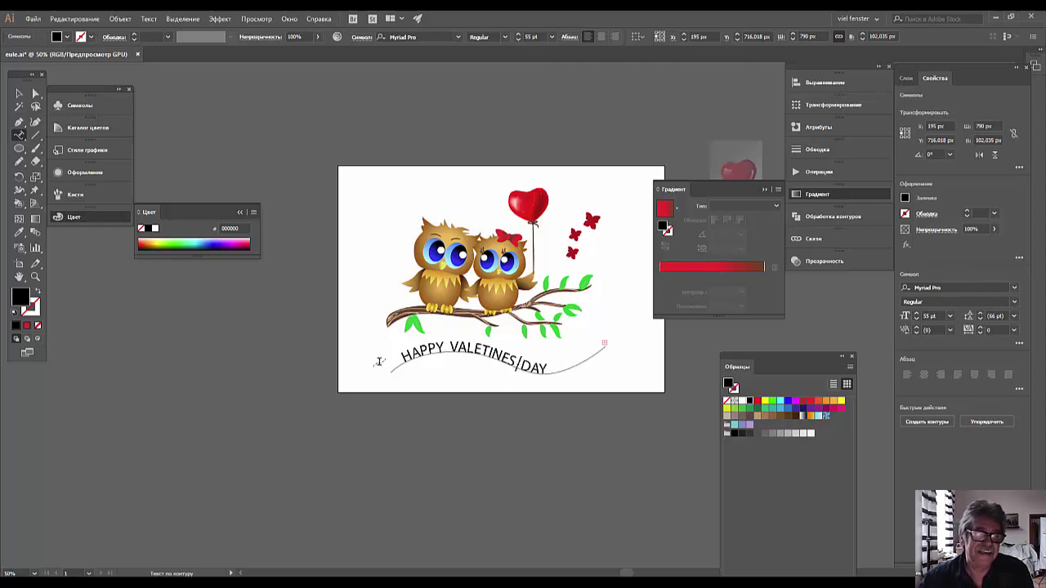
{"action": "left_click", "coordinate": [433, 36]}
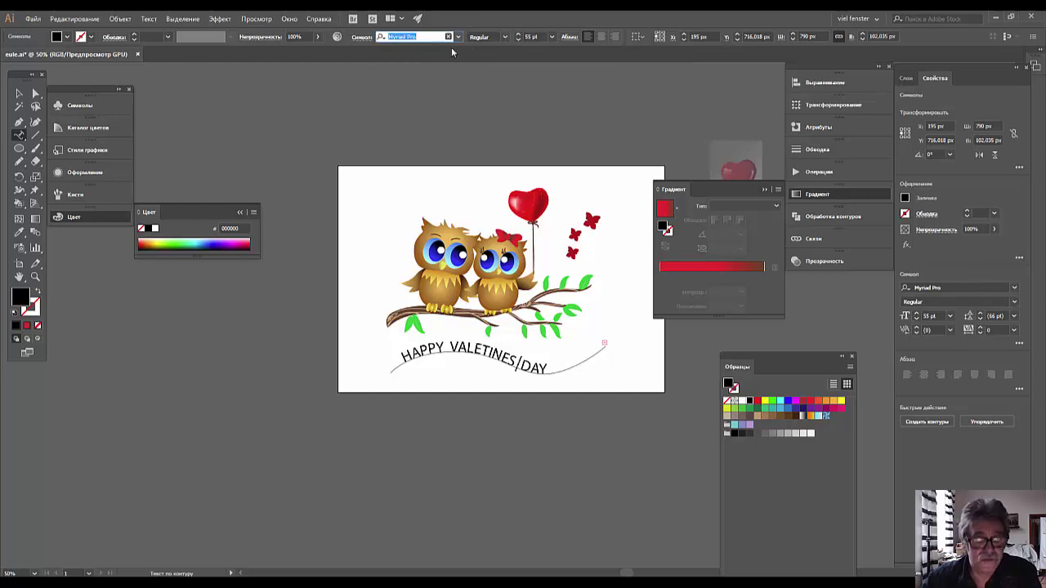
{"action": "type", "text": "HoolBoran"}
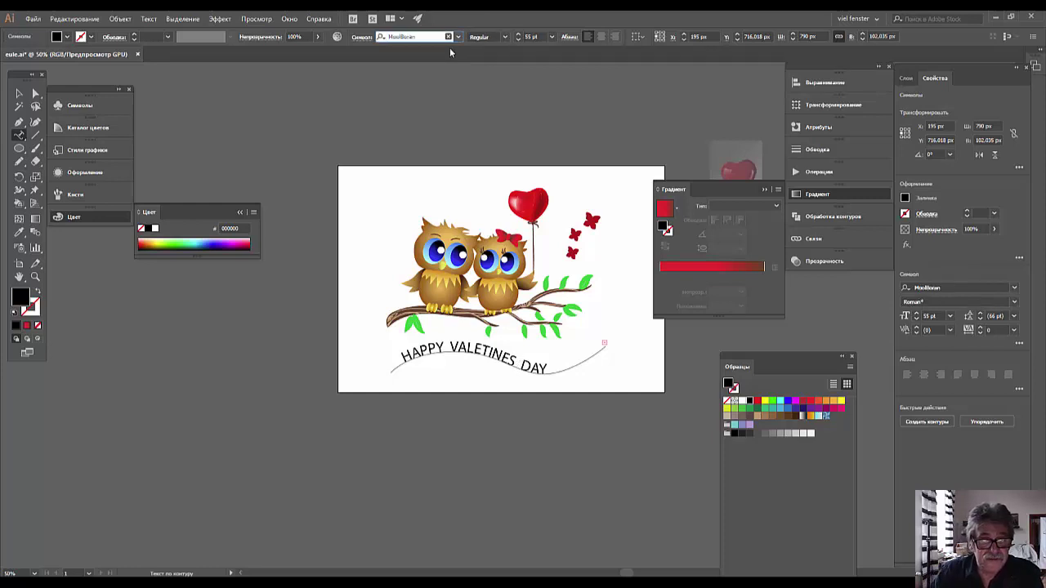
{"action": "left_click", "coordinate": [17, 136]}
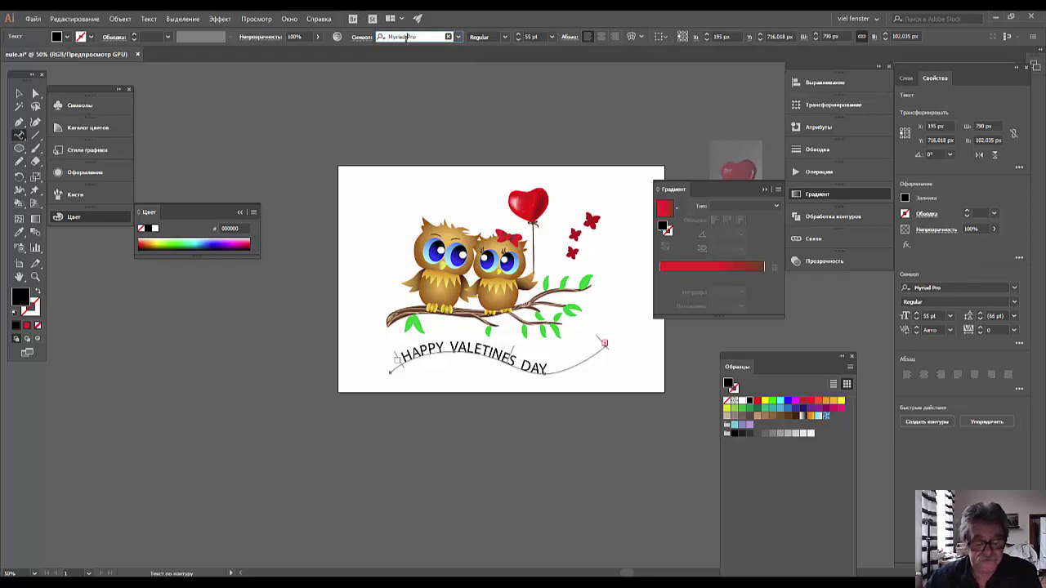
- Preview fonts such as MV Boli and Lucida Sans Unicode on the text, keeping Regular style
{"action": "key", "text": "Up"}
{"action": "key", "text": "Up"}
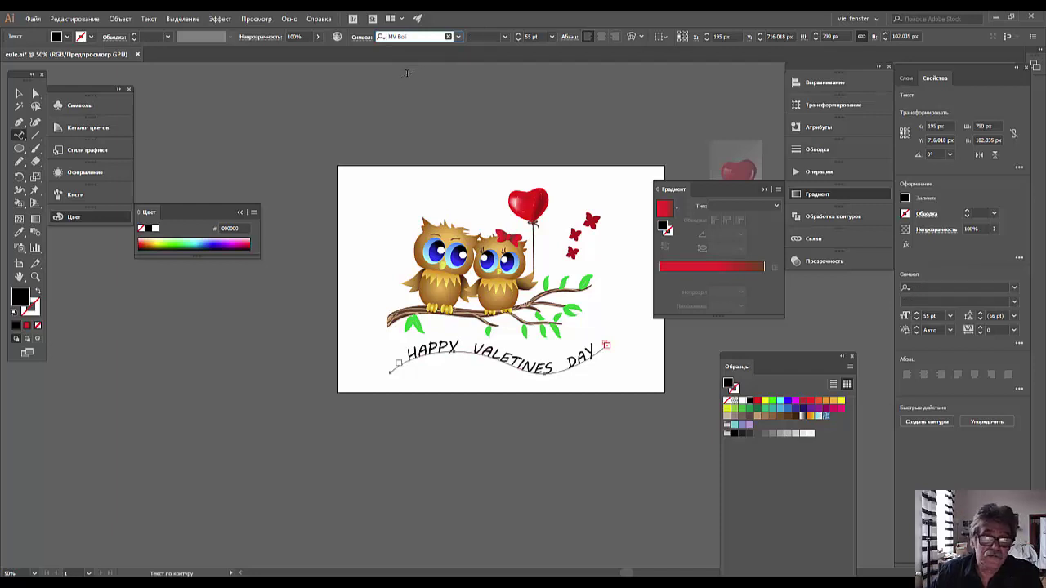
{"action": "key", "text": "Up"}
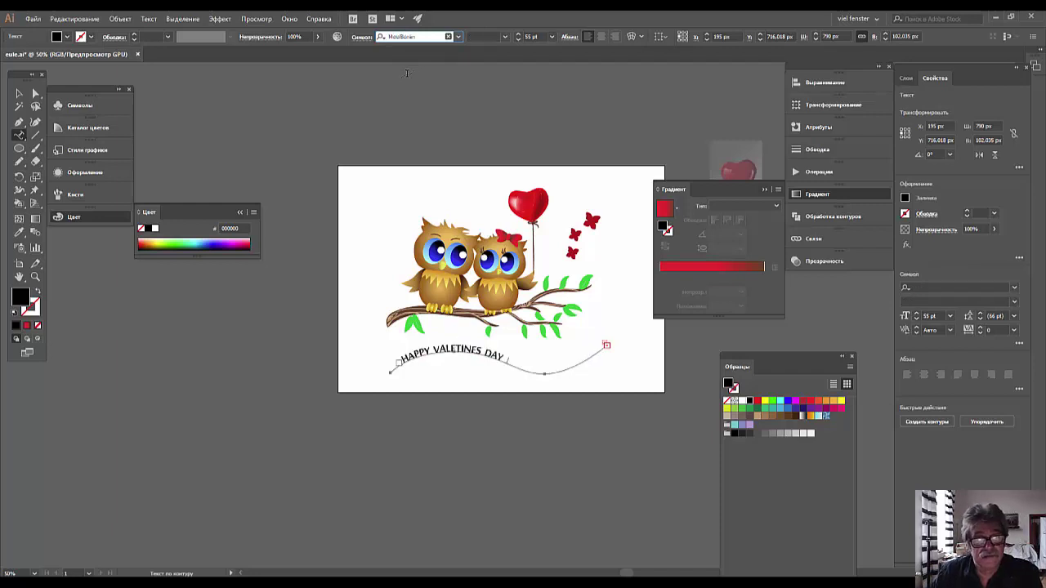
{"action": "key", "text": "Up"}
{"action": "key", "text": "Up"}
{"action": "key", "text": "Up"}
{"action": "key", "text": "Up"}
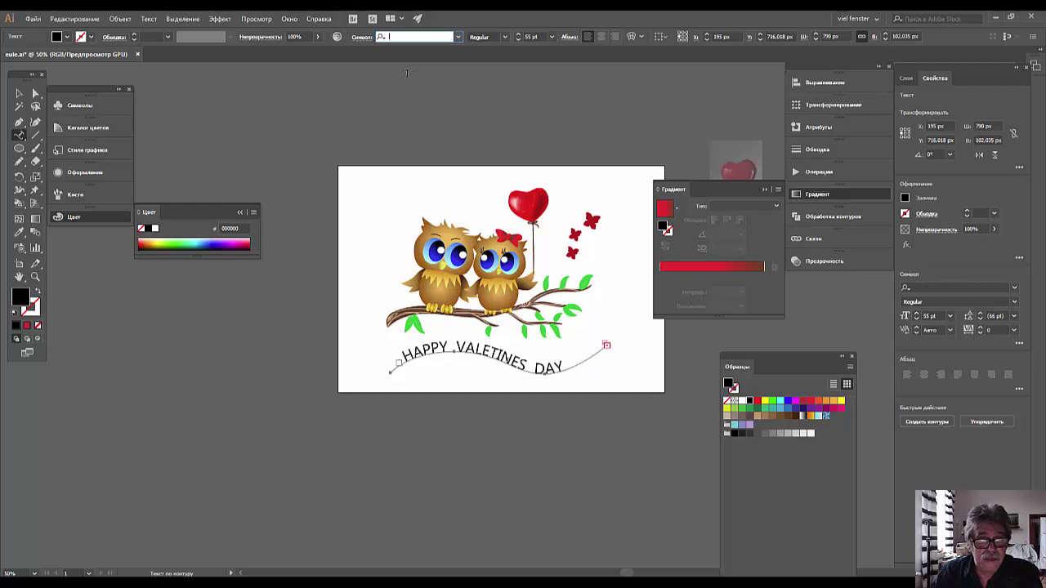
{"action": "key", "text": "Up"}
{"action": "key", "text": "Up"}
{"action": "key", "text": "Up"}
{"action": "key", "text": "Up"}
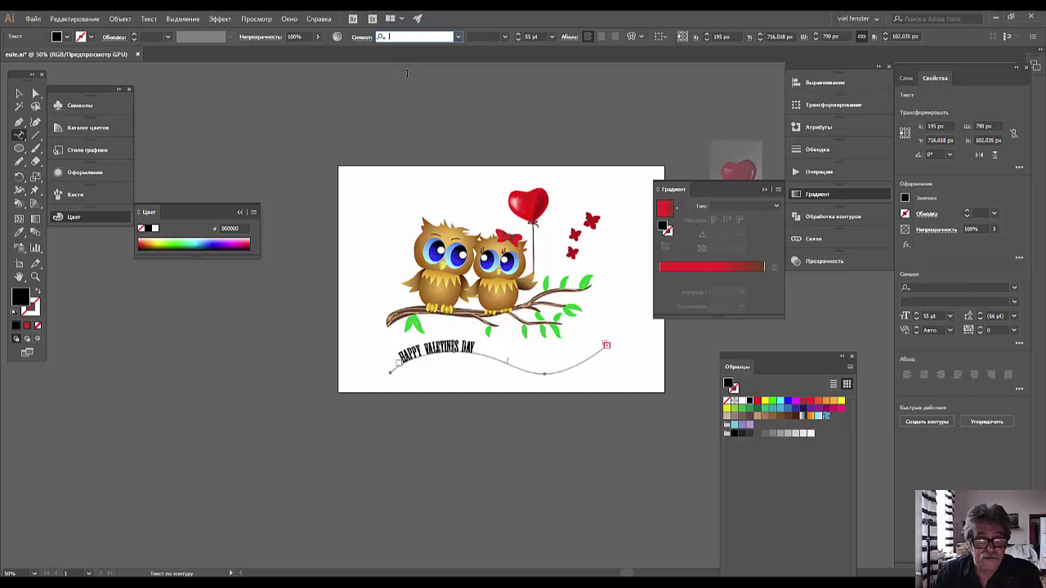
{"action": "key", "text": "Up"}
{"action": "key", "text": "Up"}
{"action": "key", "text": "Up"}
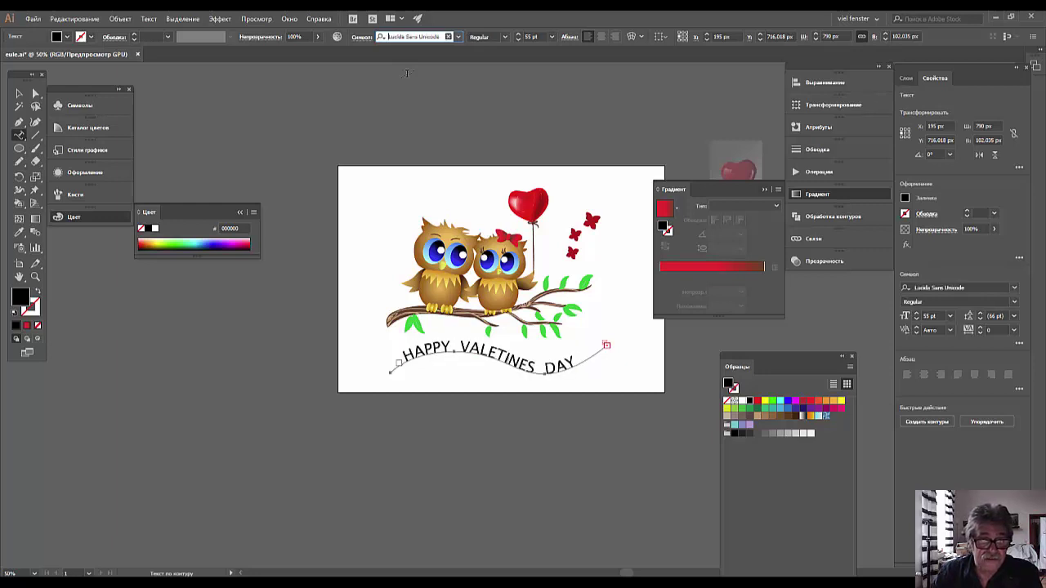
{"action": "key", "text": "Up"}
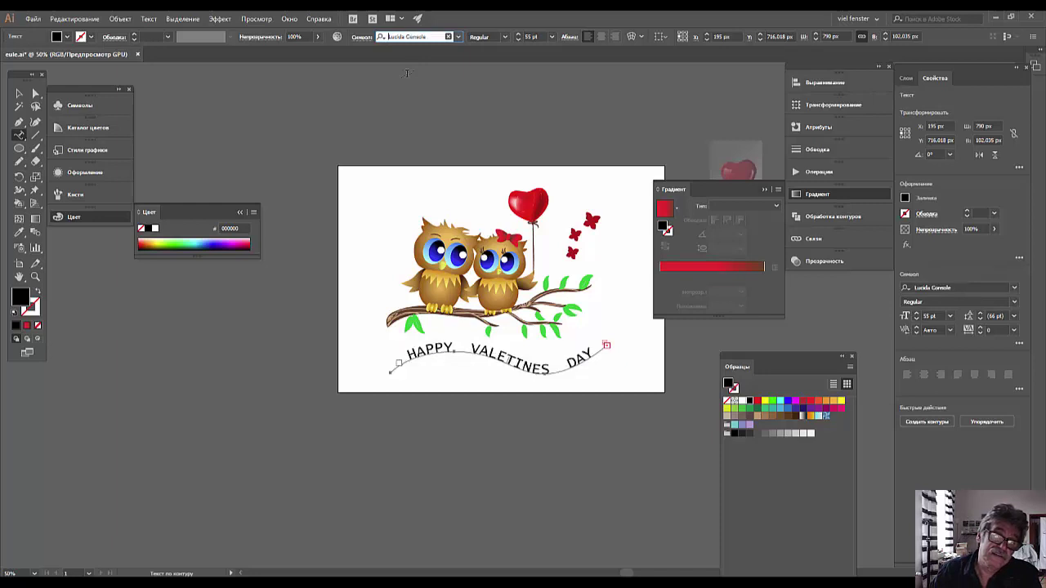
{"action": "key", "text": "Up"}
{"action": "key", "text": "Up"}
{"action": "key", "text": "Up"}
{"action": "key", "text": "Up"}
{"action": "key", "text": "Up"}
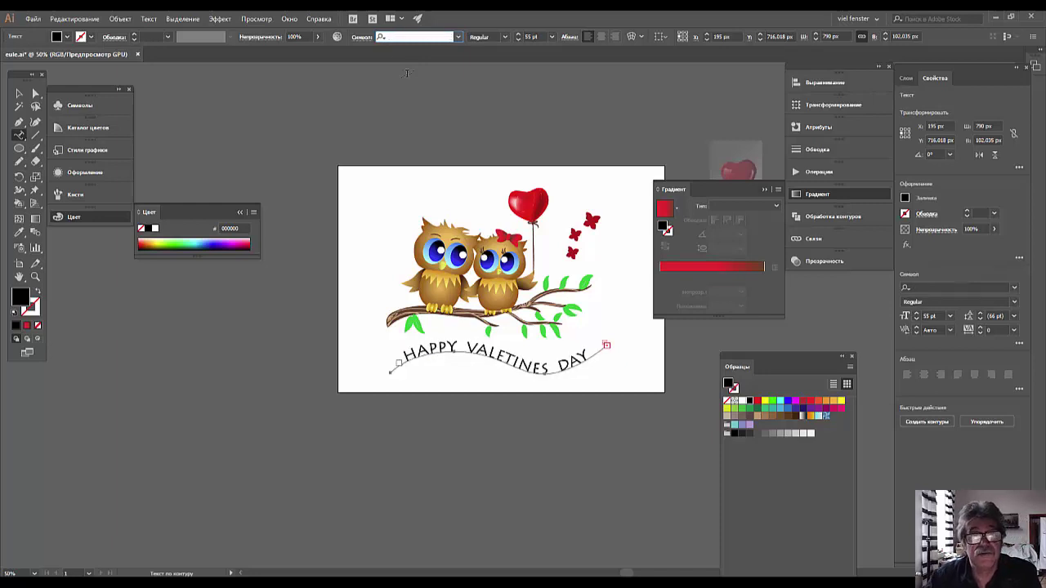
{"action": "left_click", "coordinate": [504, 38]}
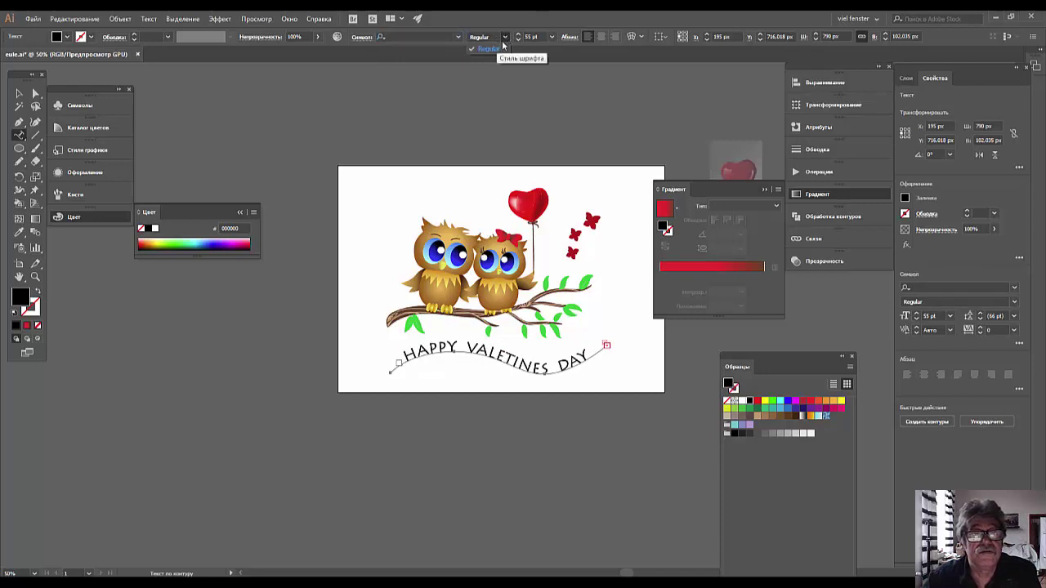
{"action": "left_click", "coordinate": [508, 40]}
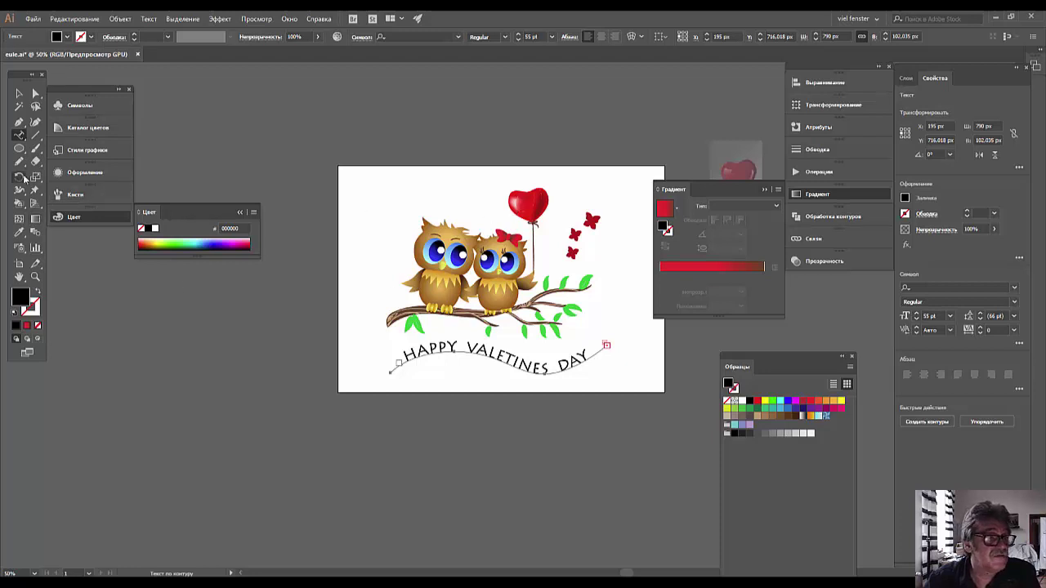
- Colour the path text with the heart's red and enlarge it to 60 pt
{"action": "left_click", "coordinate": [19, 231]}
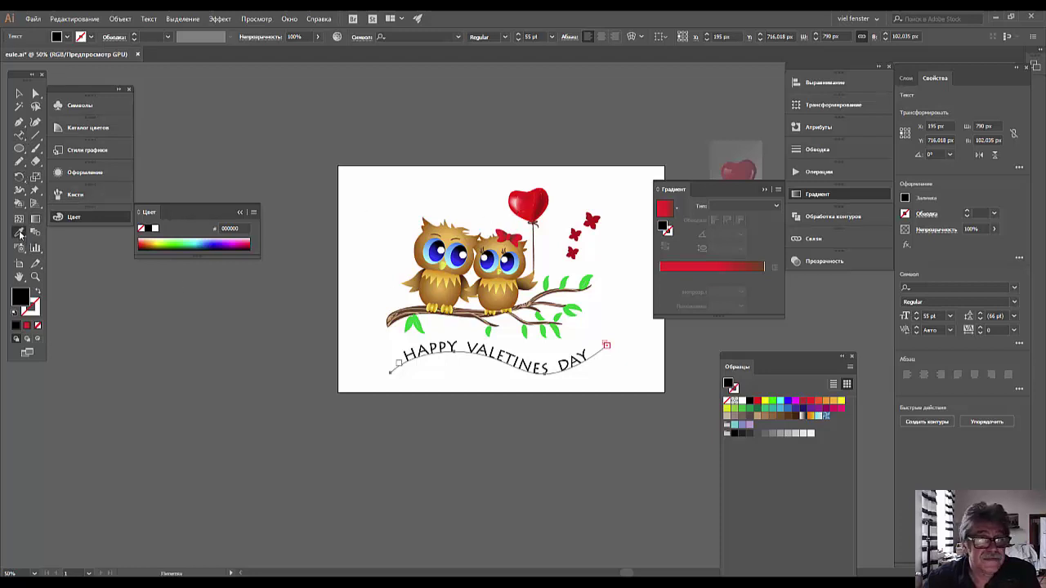
{"action": "left_click", "coordinate": [529, 200]}
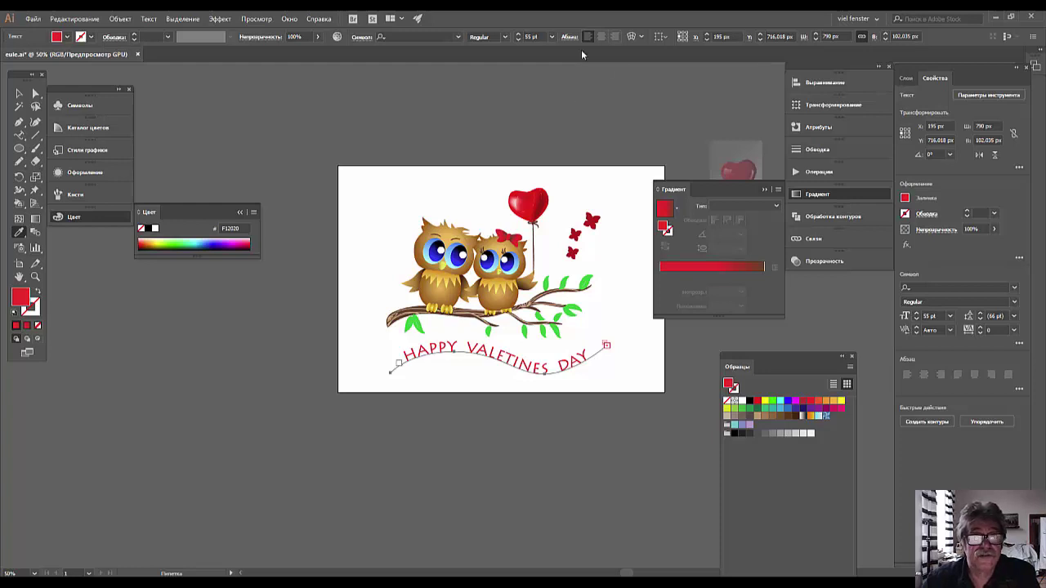
{"action": "left_click", "coordinate": [517, 36]}
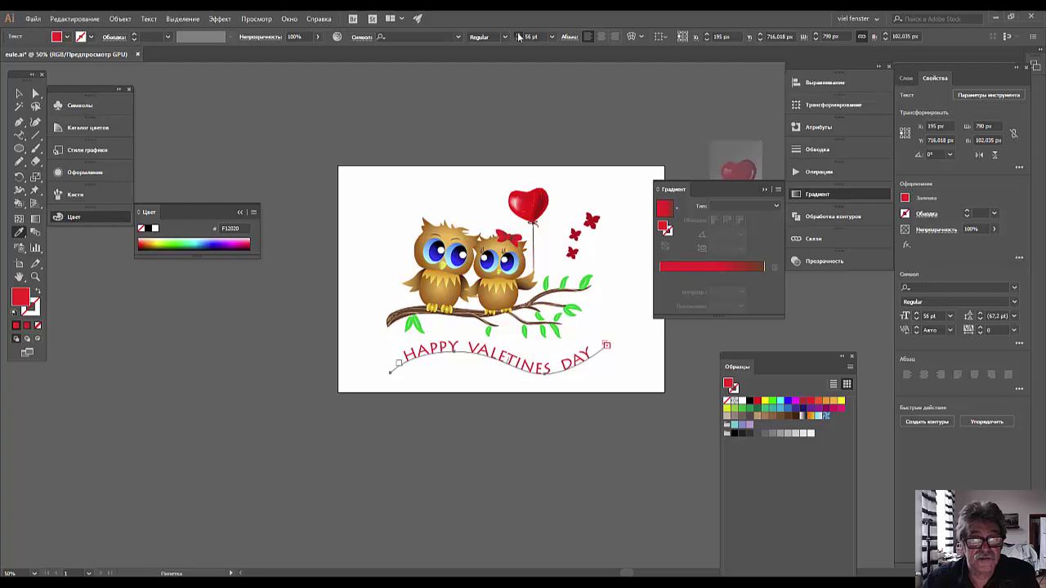
{"action": "left_click", "coordinate": [517, 37]}
{"action": "left_click", "coordinate": [517, 37]}
{"action": "left_click", "coordinate": [517, 37]}
{"action": "left_click", "coordinate": [517, 37]}
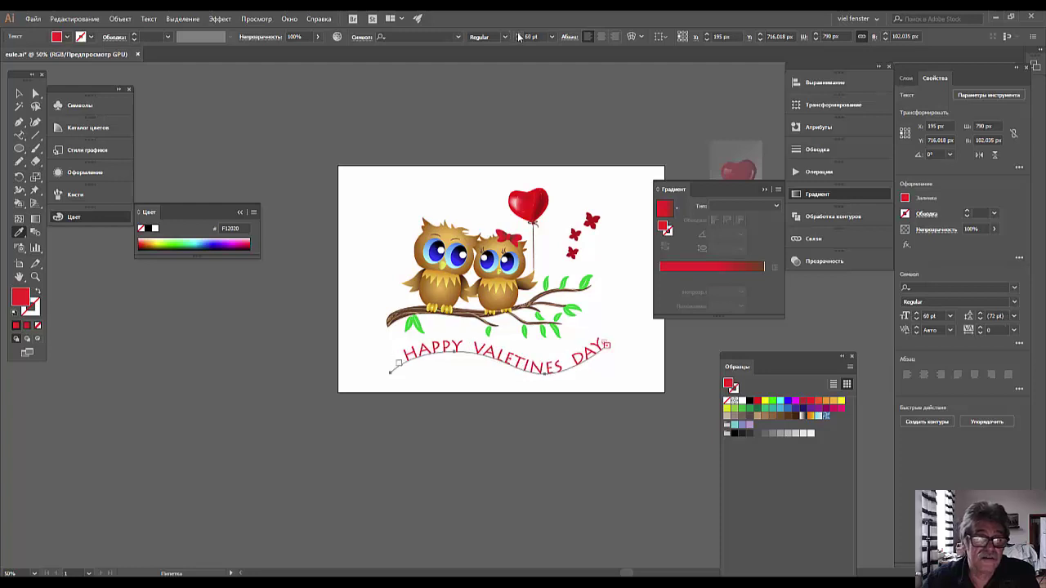
{"action": "left_click", "coordinate": [19, 92]}
{"action": "left_click", "coordinate": [423, 357]}
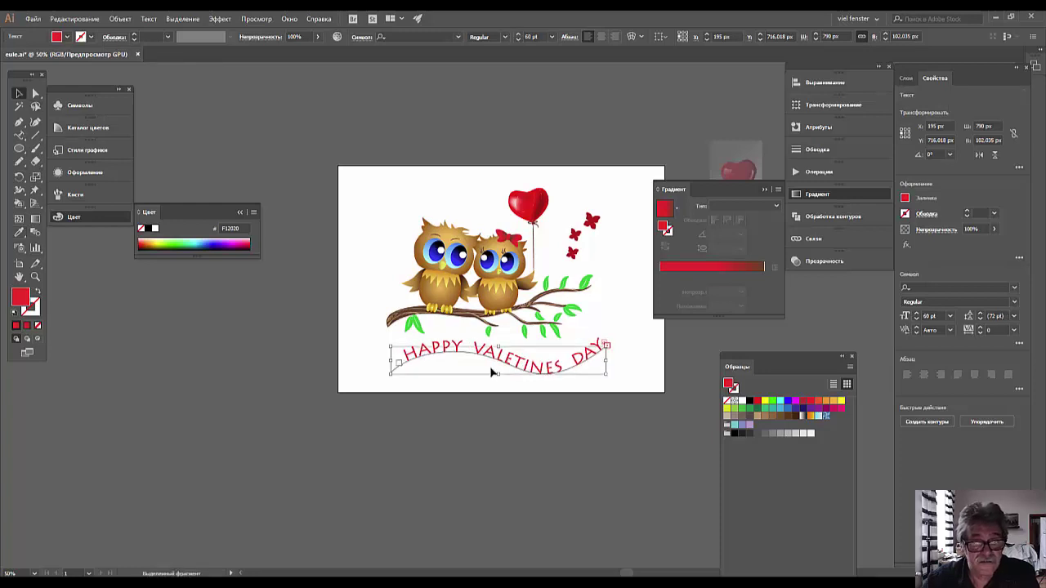
- Slide the greeting along its path, rotate it slightly clockwise and shift it right
{"action": "left_click_drag", "start_coordinate": [499, 360], "coordinate": [488, 365]}
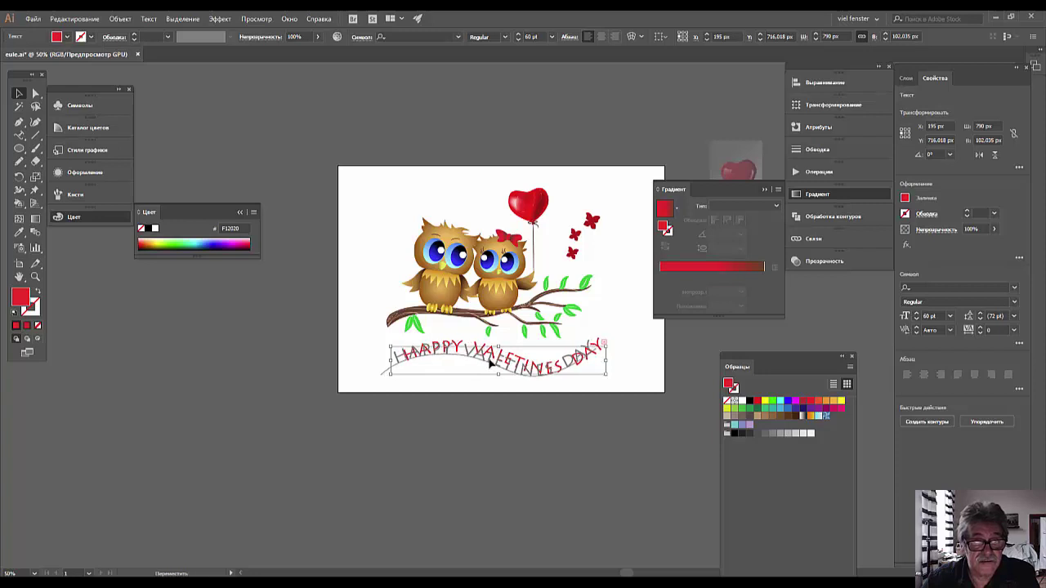
{"action": "left_click", "coordinate": [531, 462]}
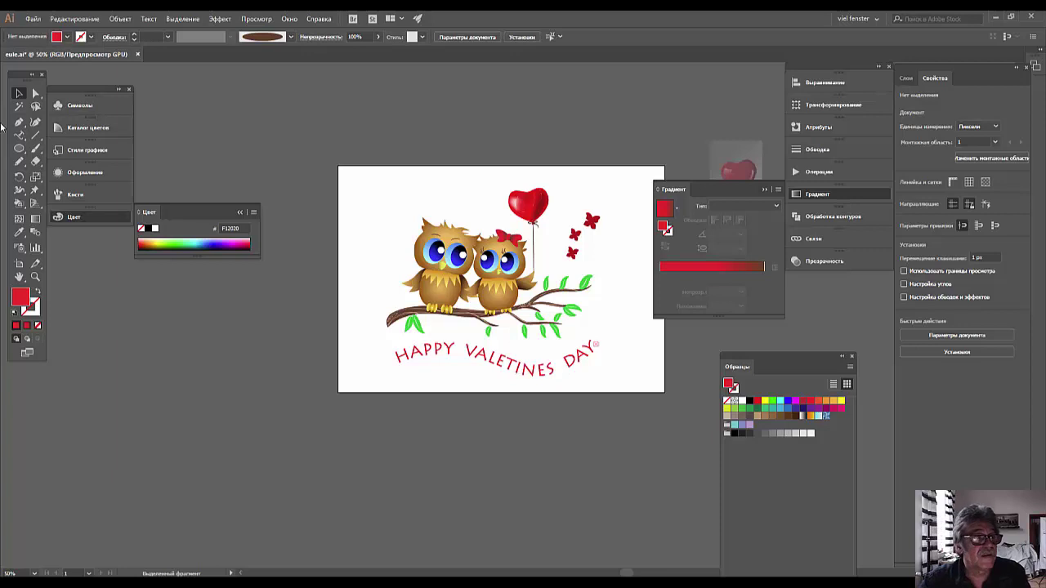
{"action": "left_click", "coordinate": [413, 352]}
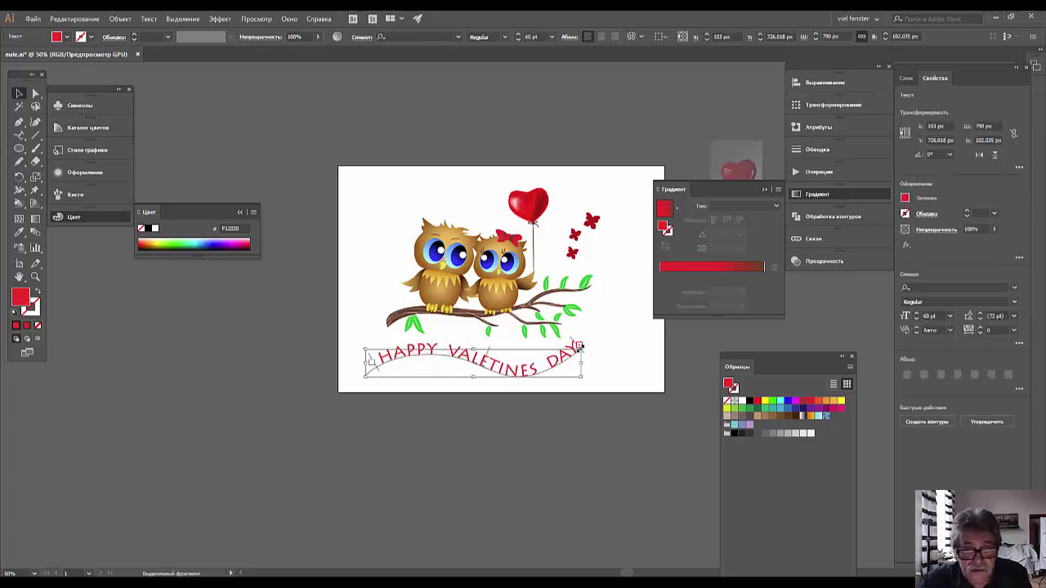
{"action": "left_click_drag", "start_coordinate": [578, 346], "coordinate": [579, 346]}
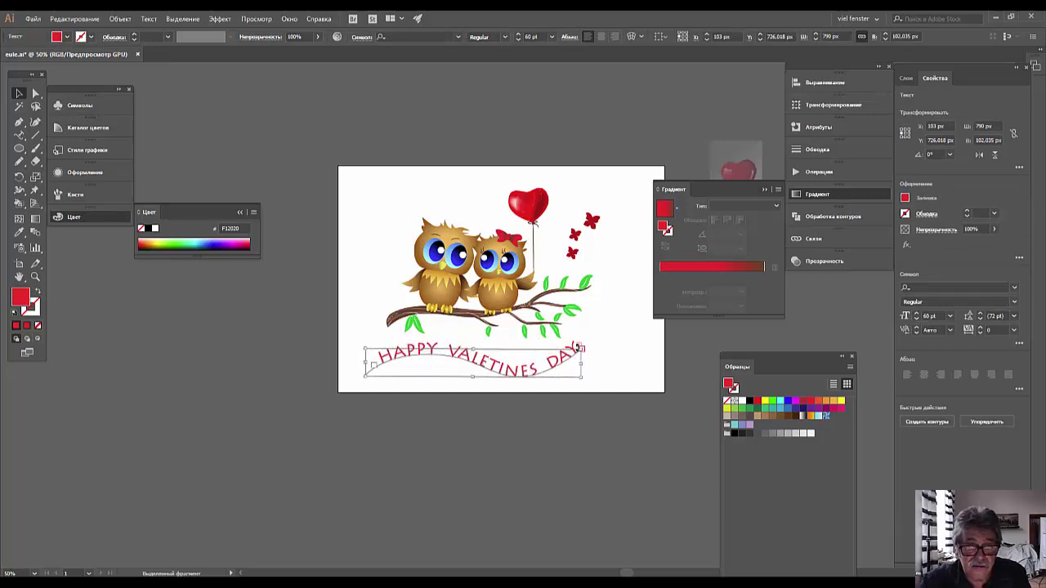
{"action": "left_click_drag", "start_coordinate": [527, 372], "coordinate": [549, 370]}
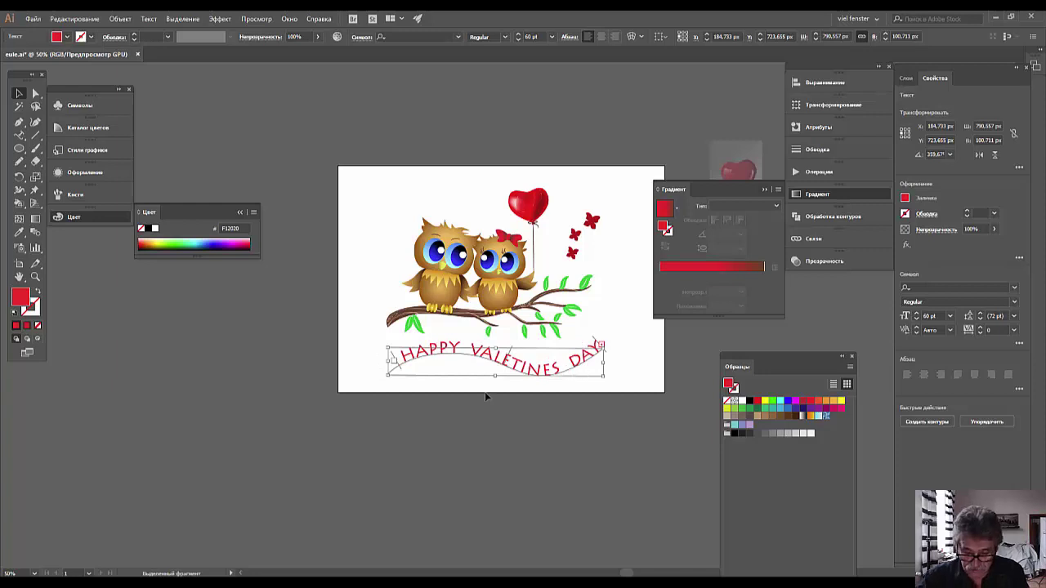
- Delete the greeting text, restore it with undo, and deselect it
{"action": "key", "text": "Delete"}
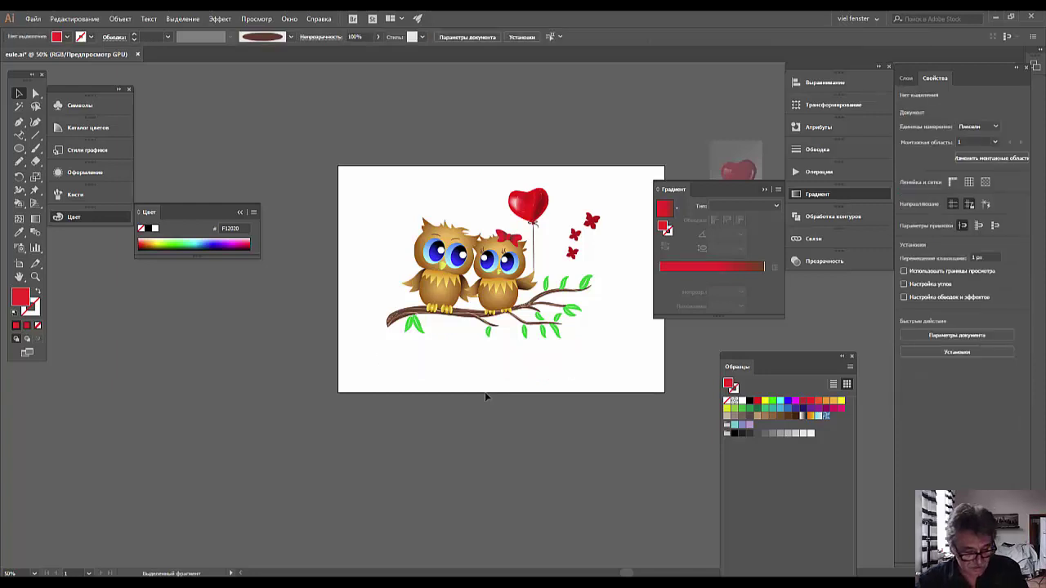
{"action": "key", "text": "ctrl+z"}
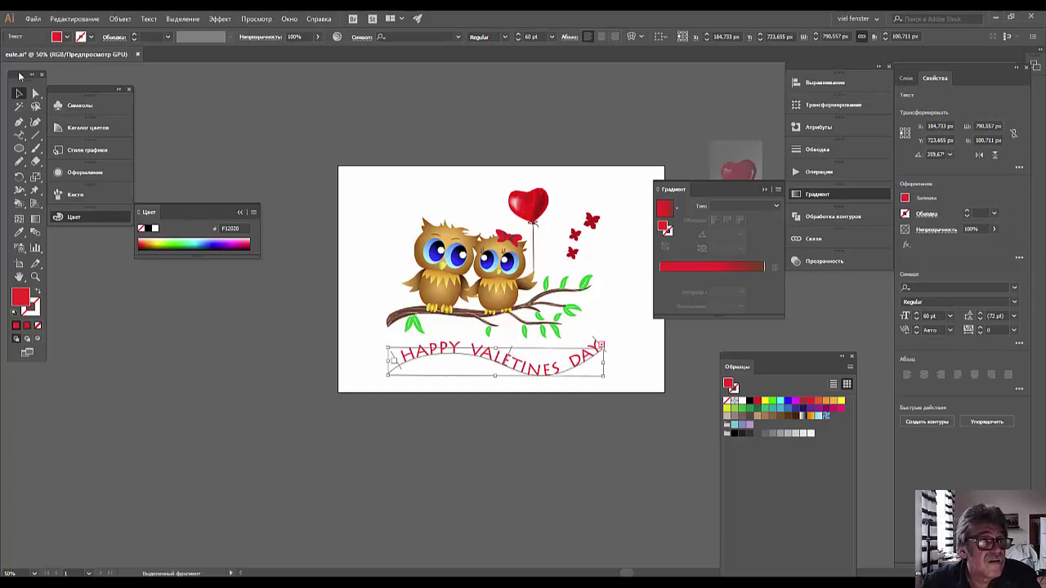
{"action": "left_click", "coordinate": [35, 94]}
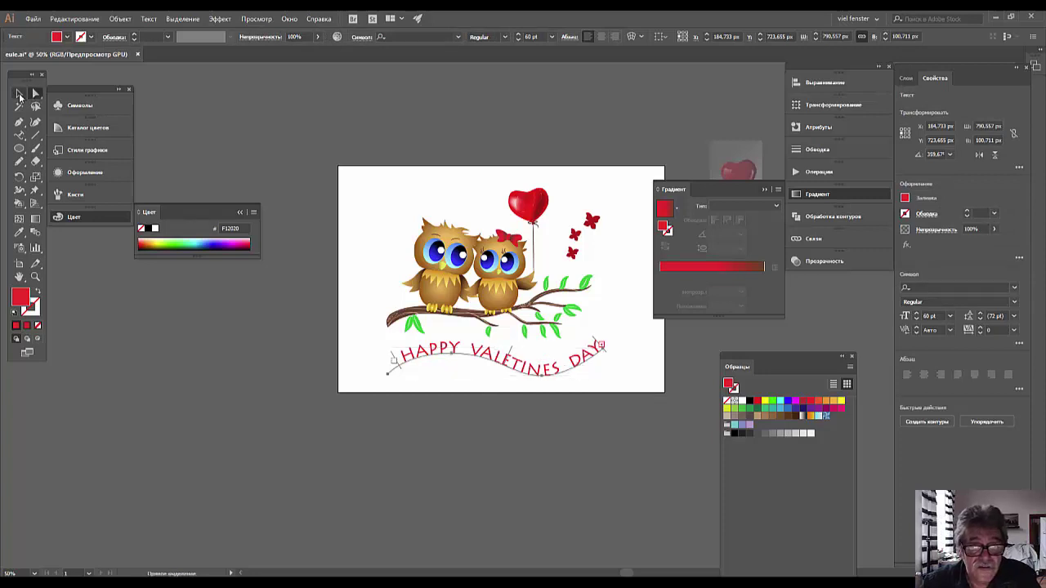
{"action": "left_click", "coordinate": [19, 96]}
{"action": "left_click", "coordinate": [421, 481]}
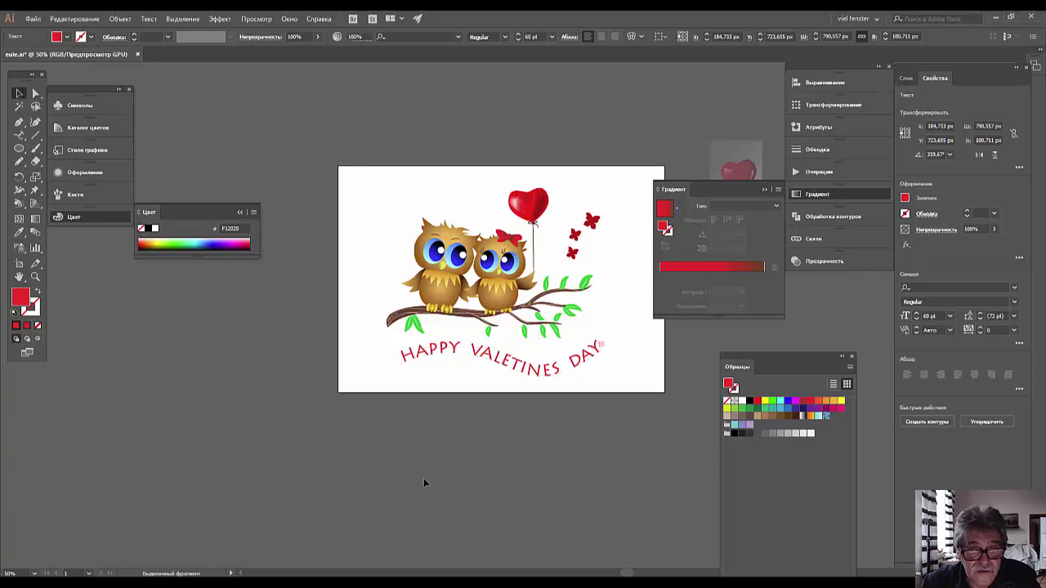
{"action": "key", "text": "ctrl+plus"}
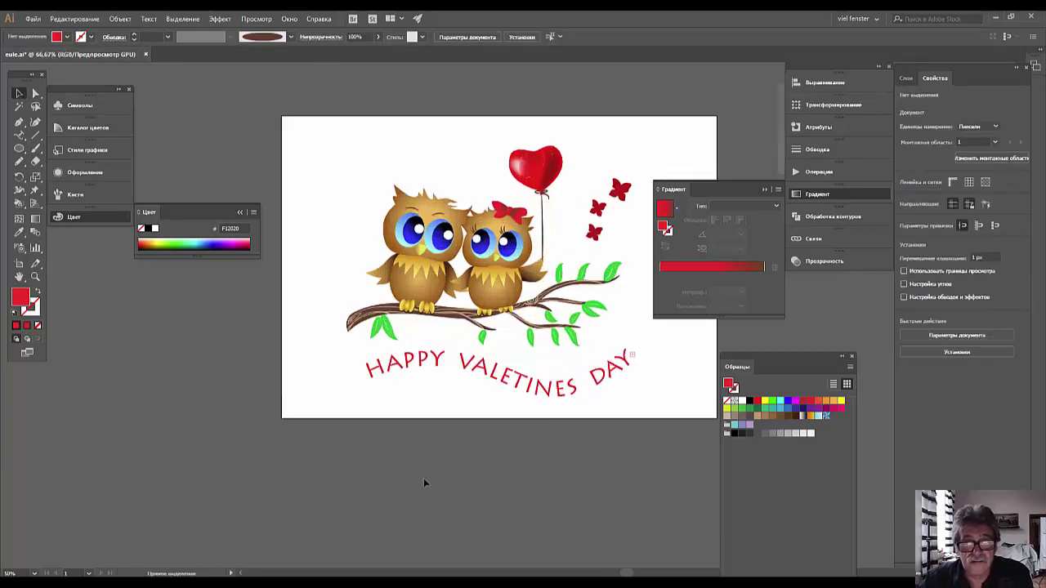
{"action": "key", "text": "ctrl+plus"}
{"action": "key", "text": "ctrl+plus"}
{"action": "left_click_drag", "start_coordinate": [429, 434], "coordinate": [220, 421]}
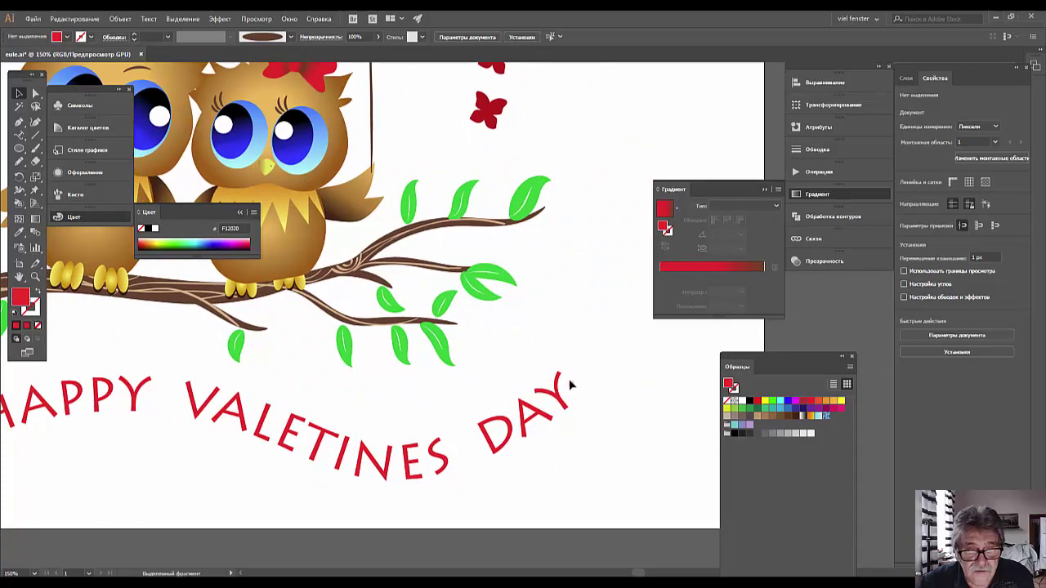
{"action": "key", "text": "ctrl+minus"}
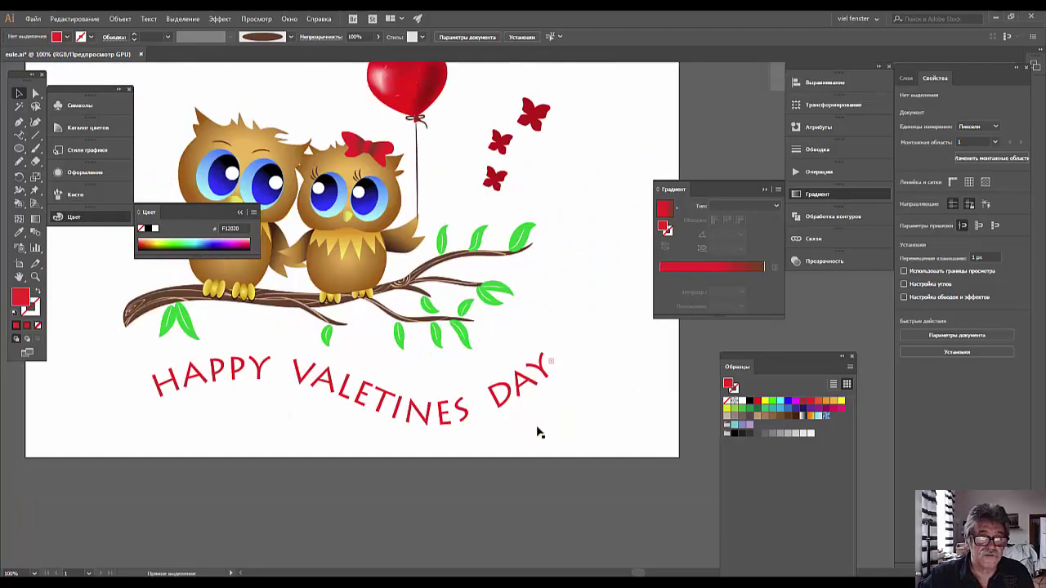
{"action": "key", "text": "ctrl+minus"}
{"action": "key", "text": "ctrl+minus"}
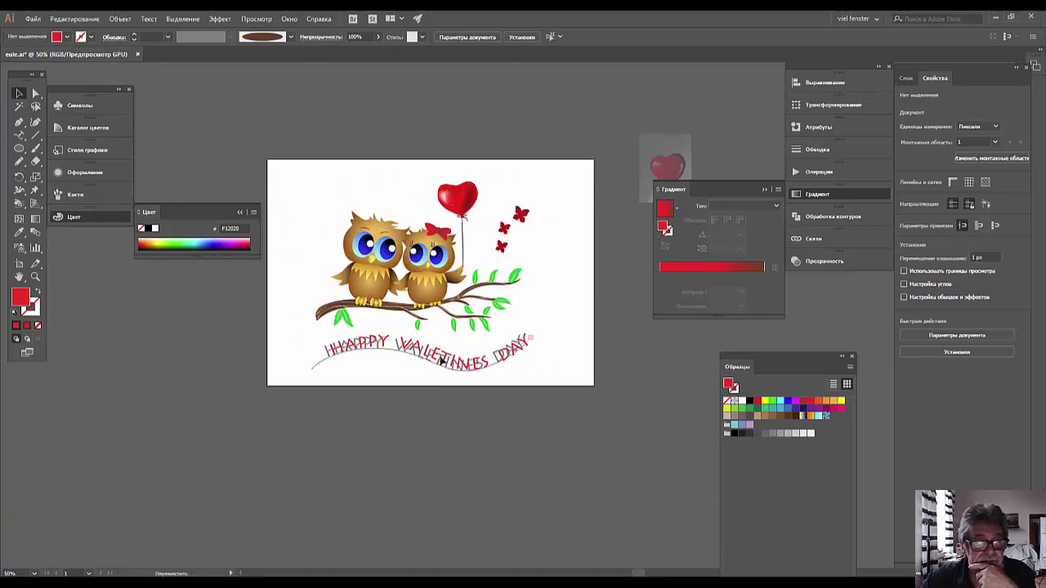
- Apply Object > Expand Appearance to the curved greeting text
{"action": "left_click", "coordinate": [469, 369]}
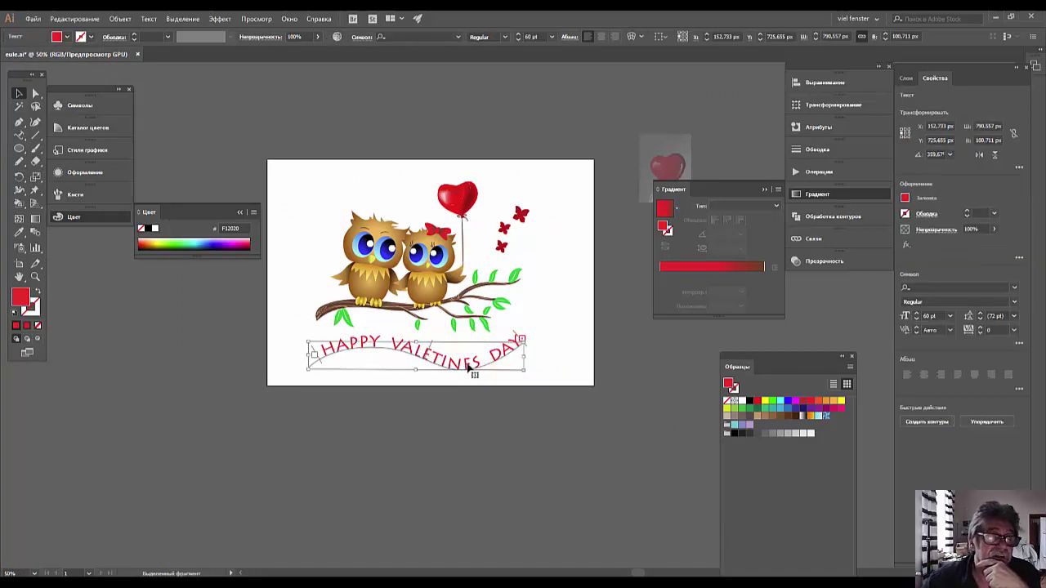
{"action": "left_click", "coordinate": [121, 19]}
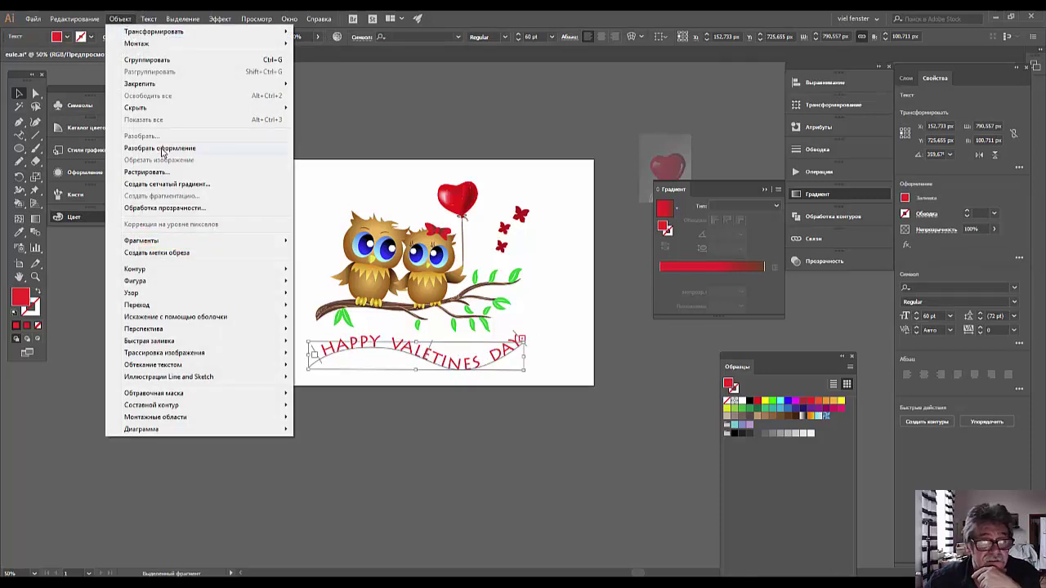
{"action": "left_click", "coordinate": [161, 149]}
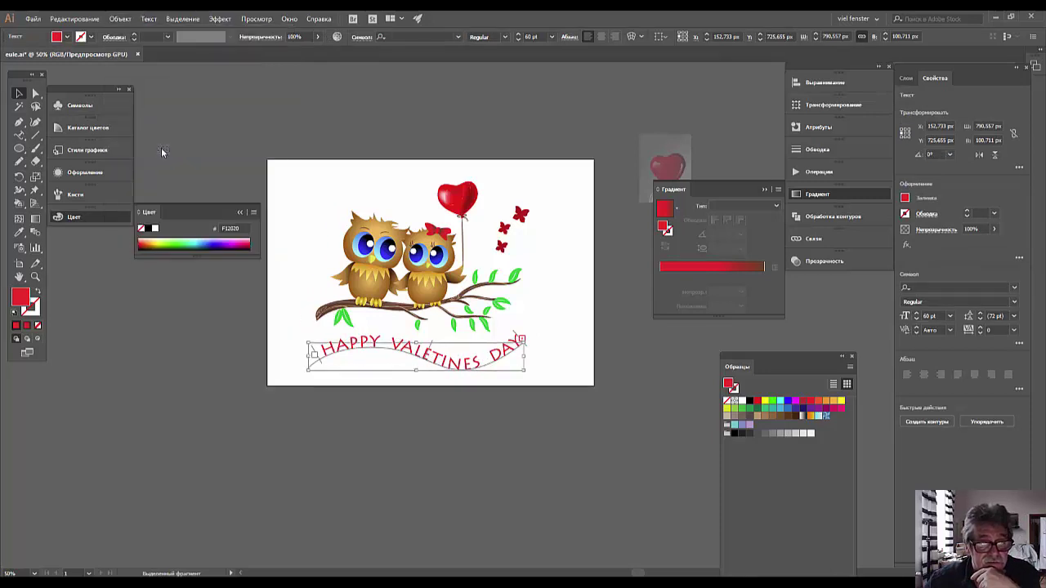
{"action": "left_click", "coordinate": [530, 325]}
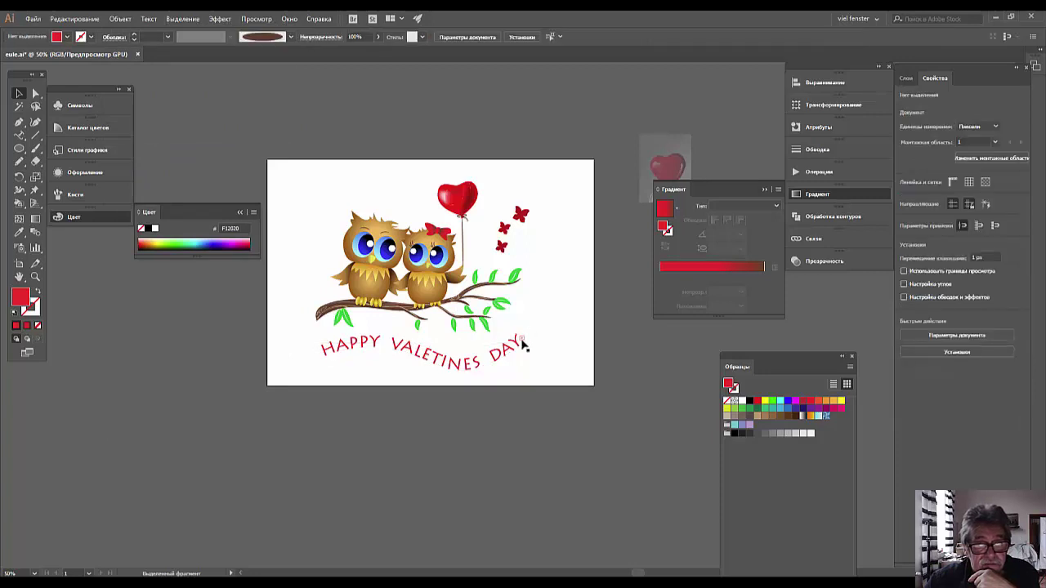
- Undo the accidental extra text added on the path, then deselect the greeting
{"action": "double_click", "coordinate": [523, 349]}
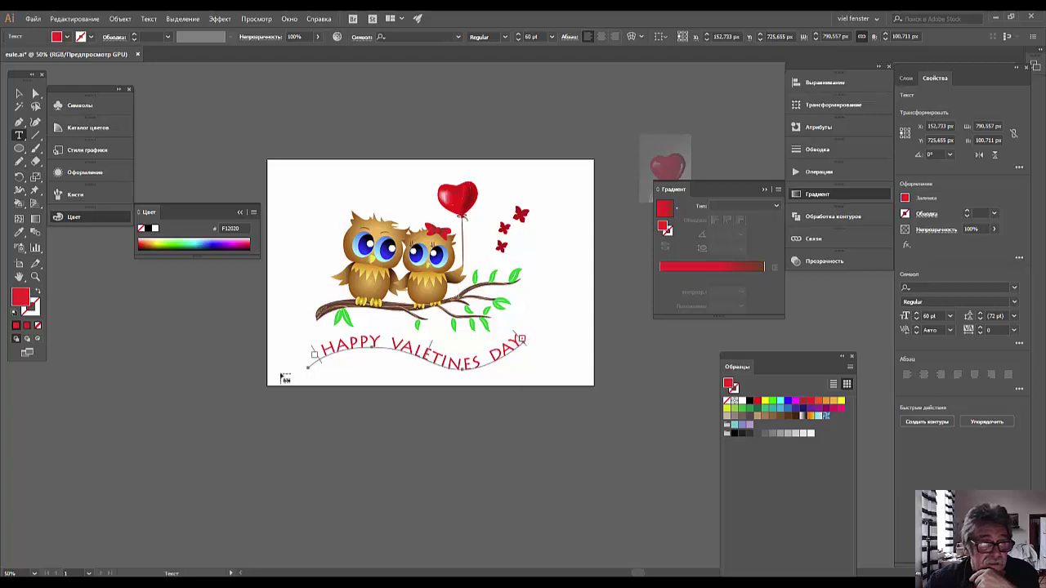
{"action": "left_click", "coordinate": [316, 358]}
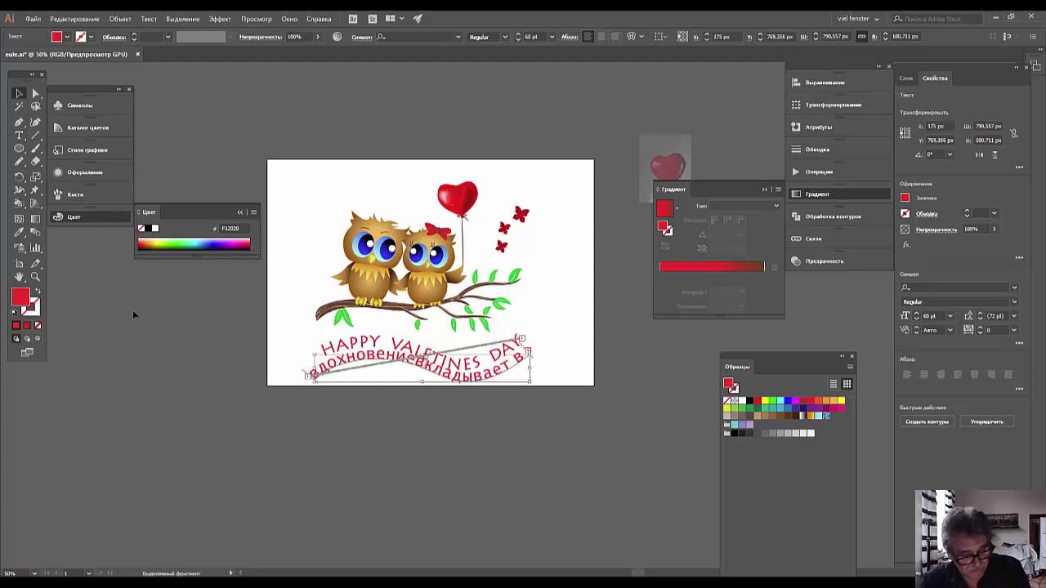
{"action": "key", "text": "a"}
{"action": "key", "text": "ctrl+z"}
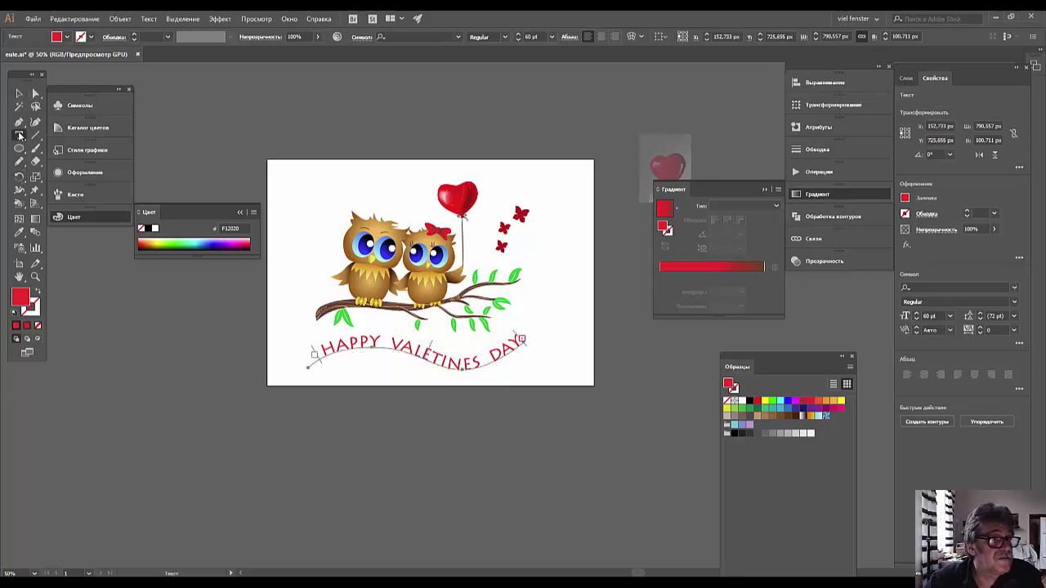
{"action": "left_click", "coordinate": [19, 135]}
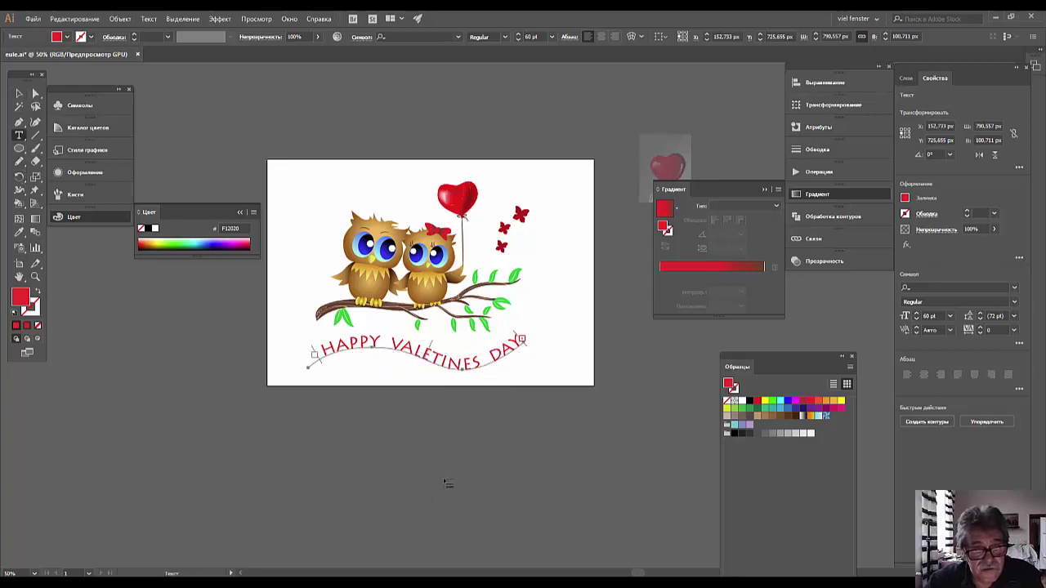
{"action": "left_click", "coordinate": [18, 93]}
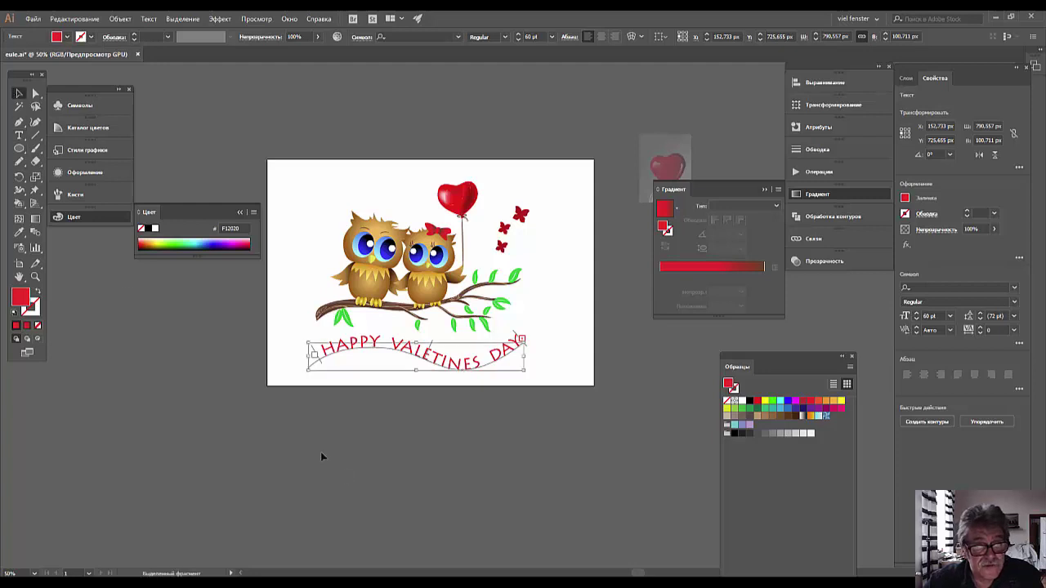
{"action": "left_click", "coordinate": [375, 473]}
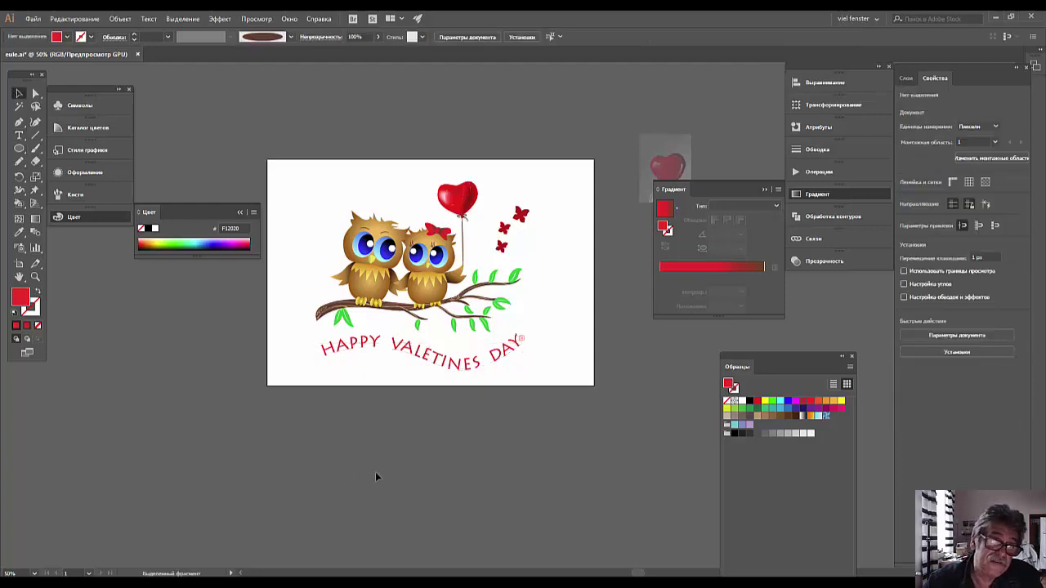